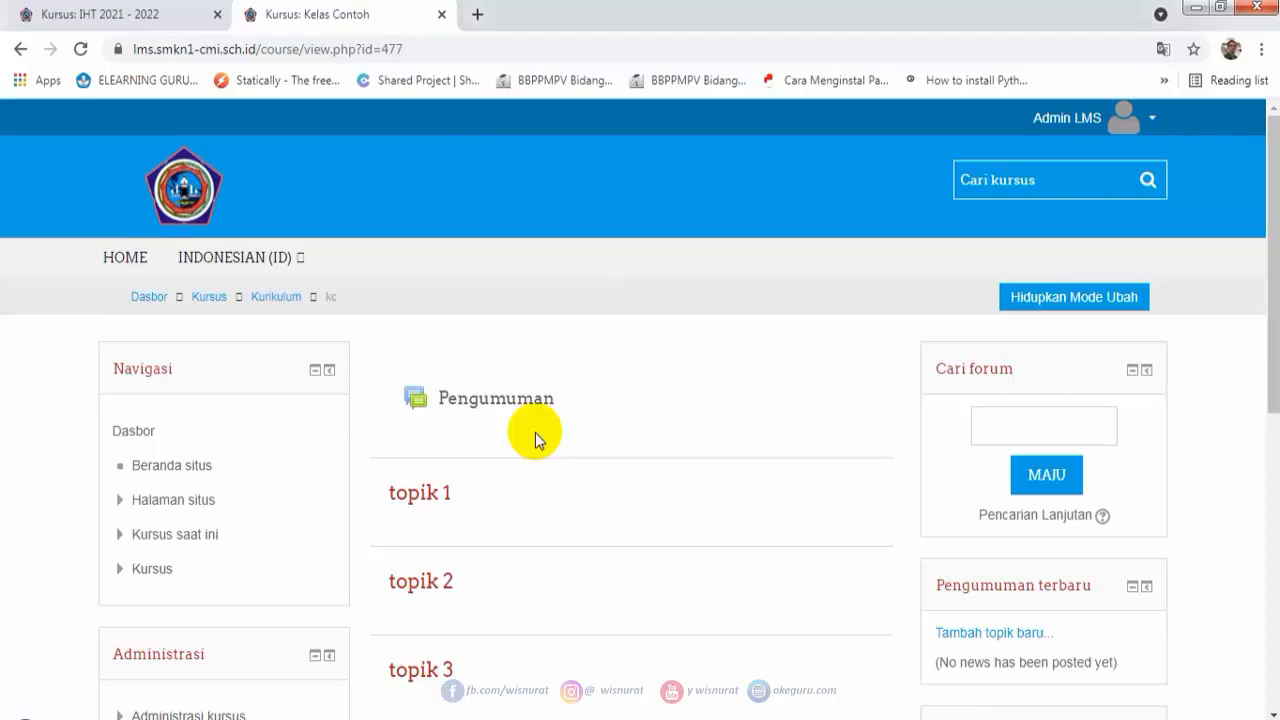
Check the IHT 2021 - 2022 course's attendance example, and switch the Kelas Contoh course page to English.
left_click(85, 16)
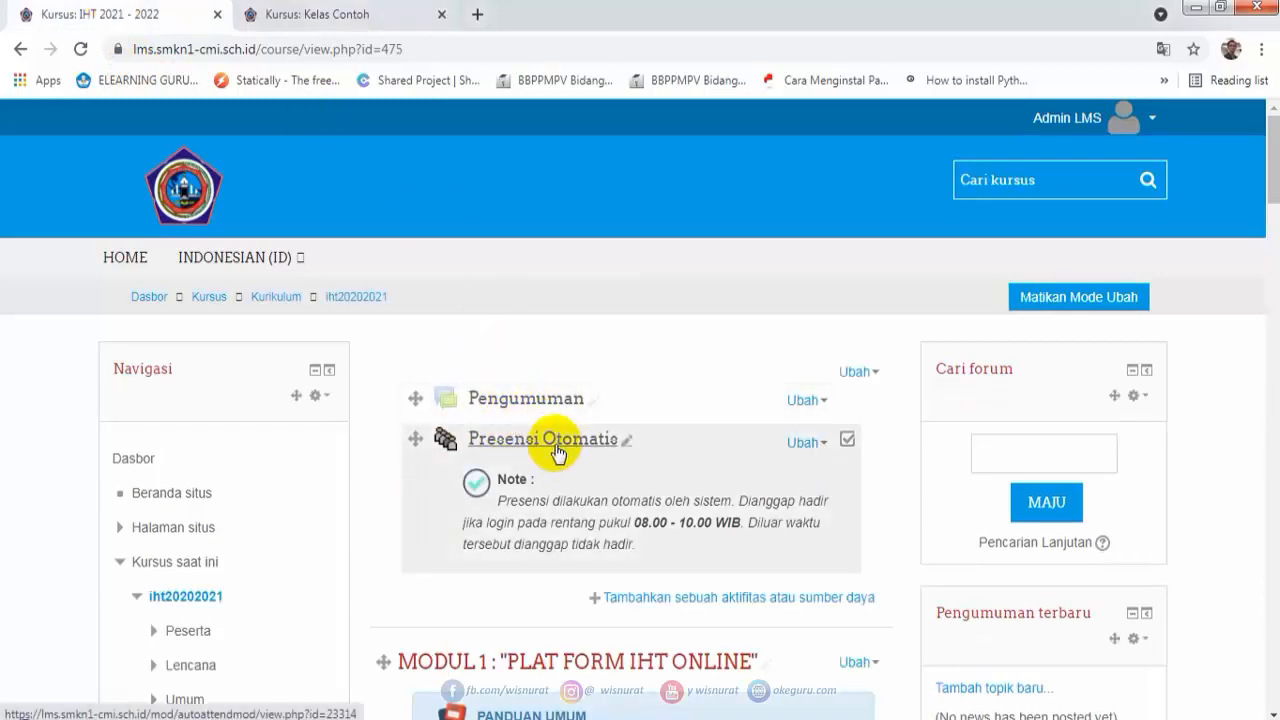
left_click(333, 20)
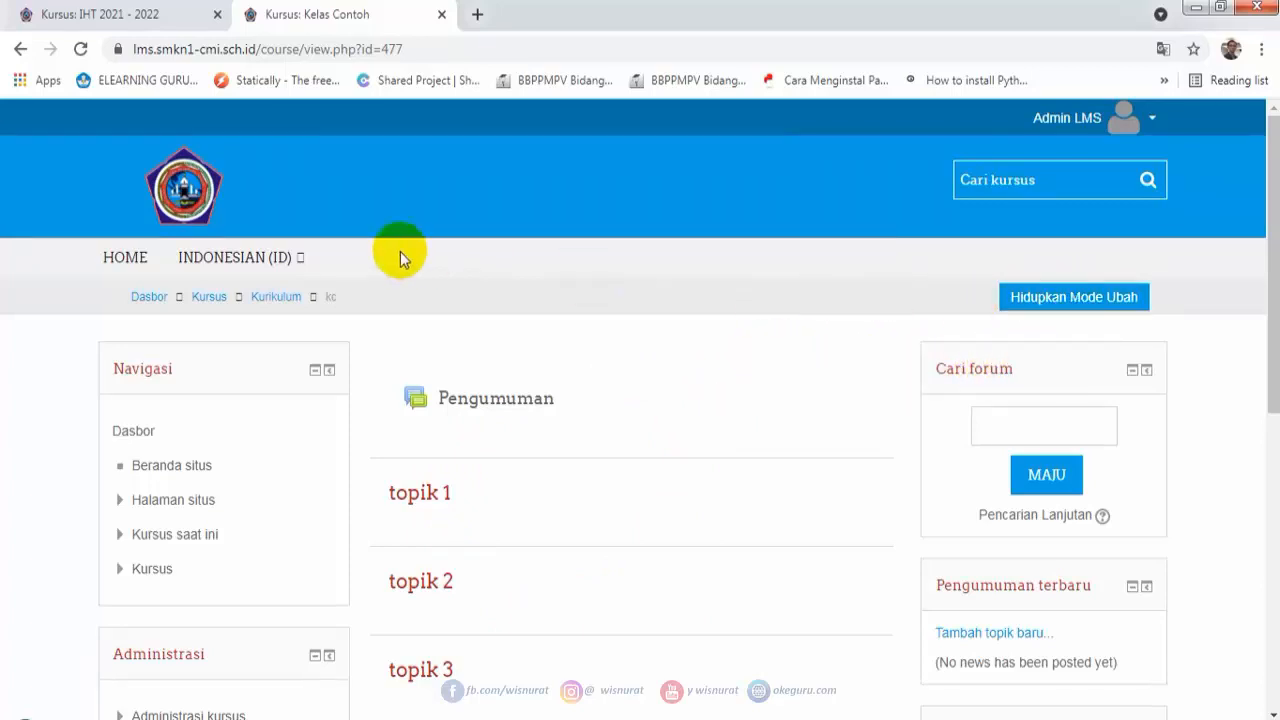
left_click(280, 258)
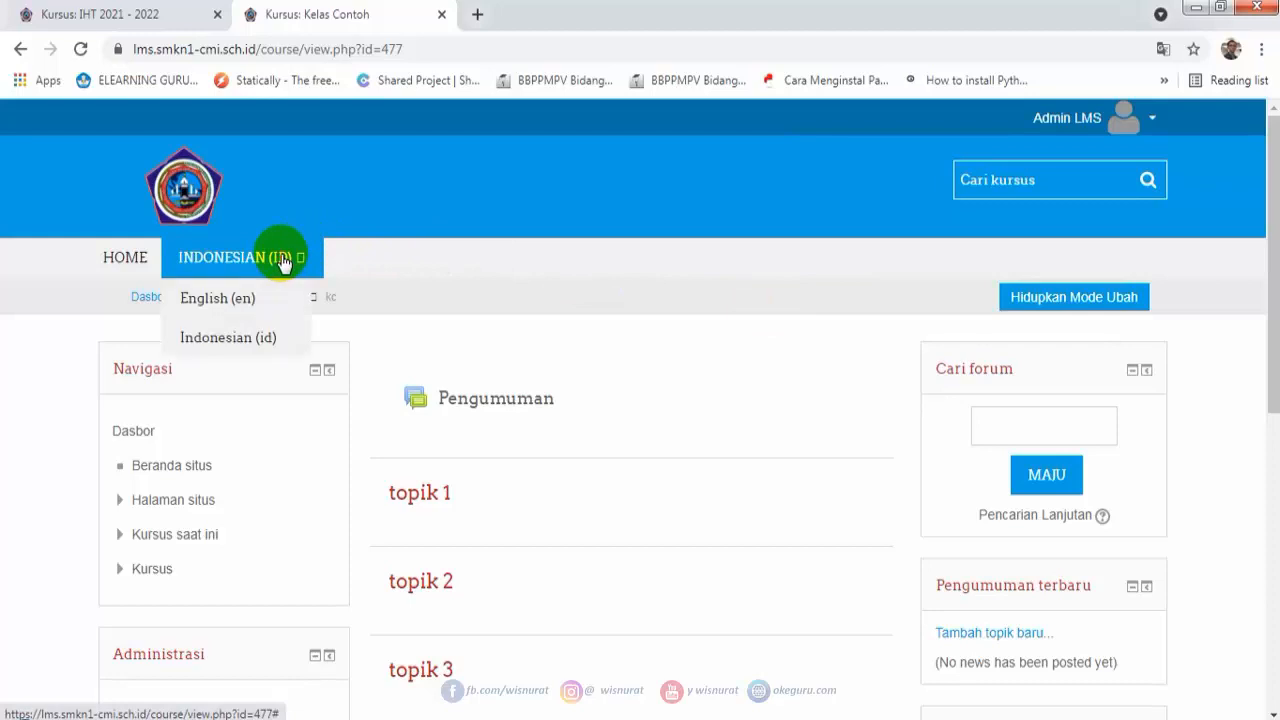
left_click(240, 297)
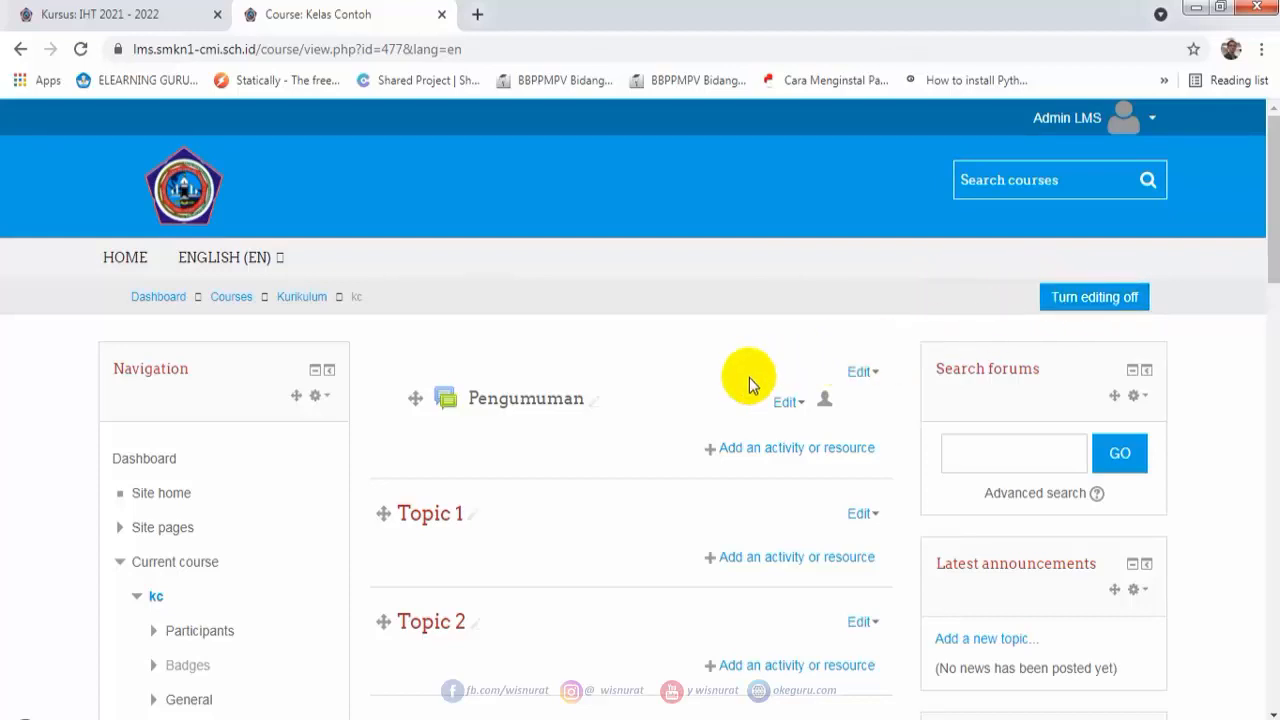
Turn editing mode off and back on for the Kelas Contoh course.
left_click(1086, 297)
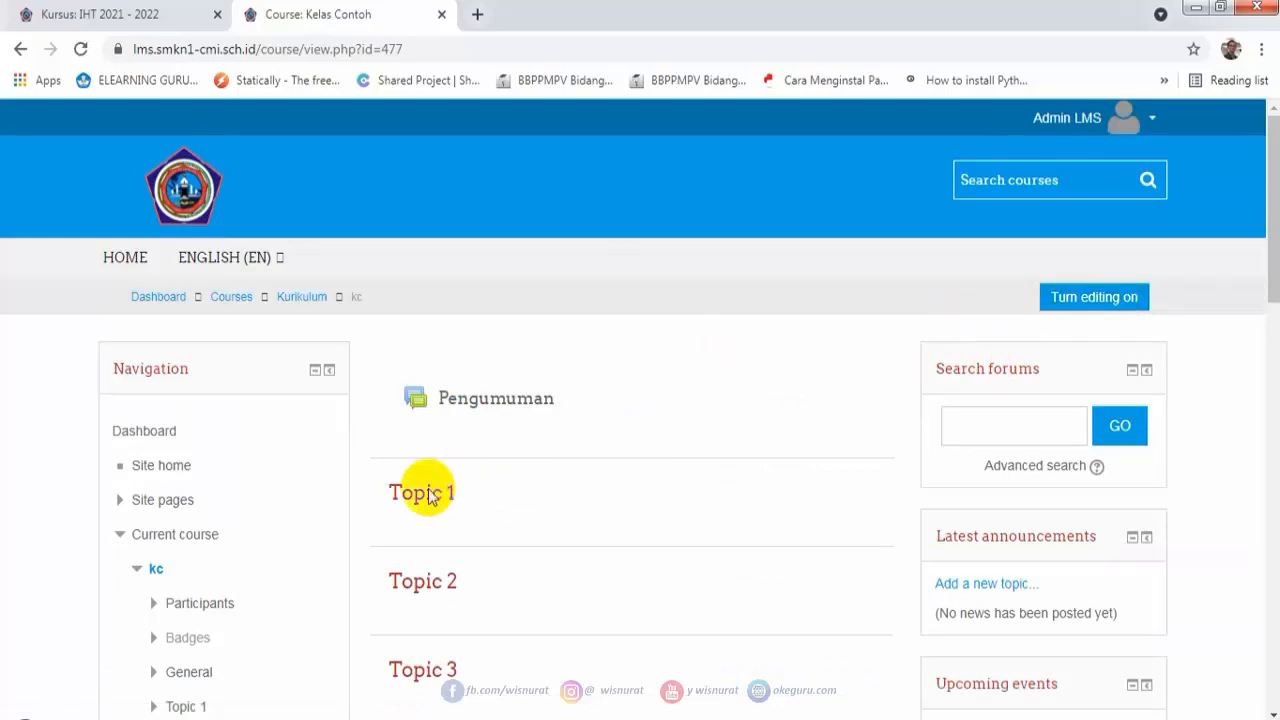
left_click(1104, 303)
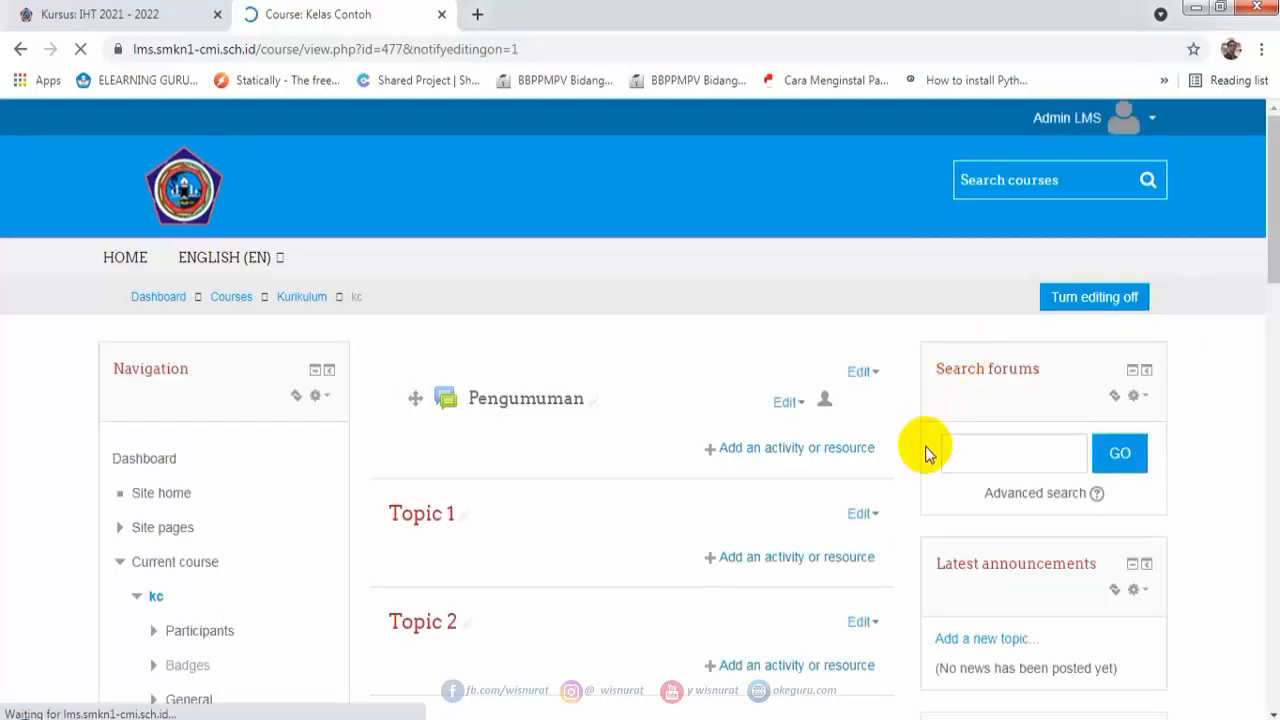
scroll(1005, 487, "down", 6)
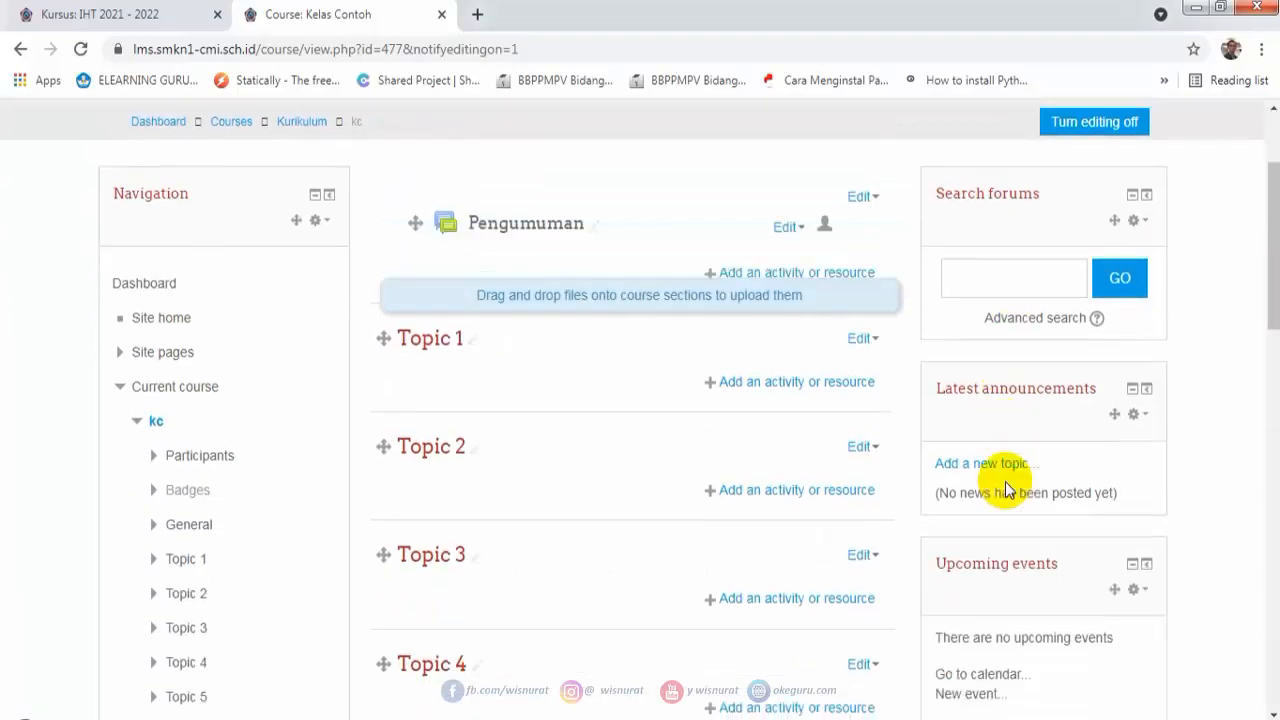
scroll(1005, 487, "up", 6)
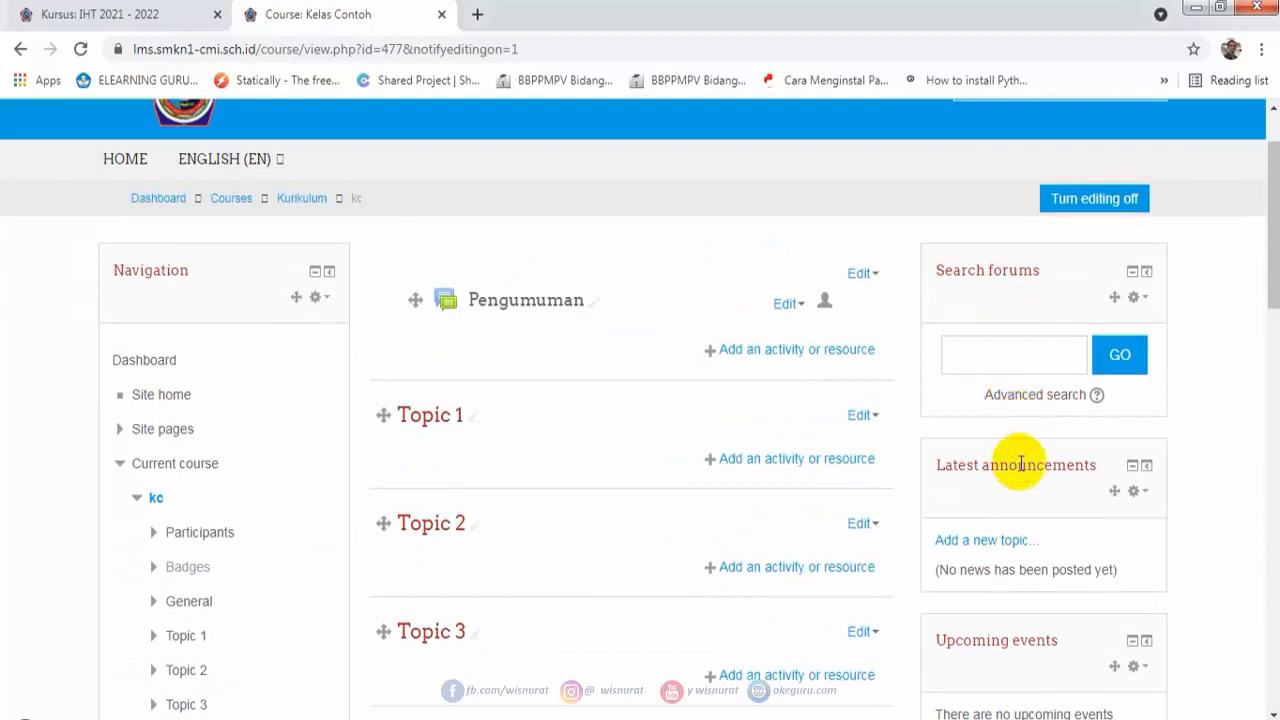
scroll(1018, 545, "down", 4)
scroll(1020, 560, "up", 2)
scroll(1020, 560, "up", 2)
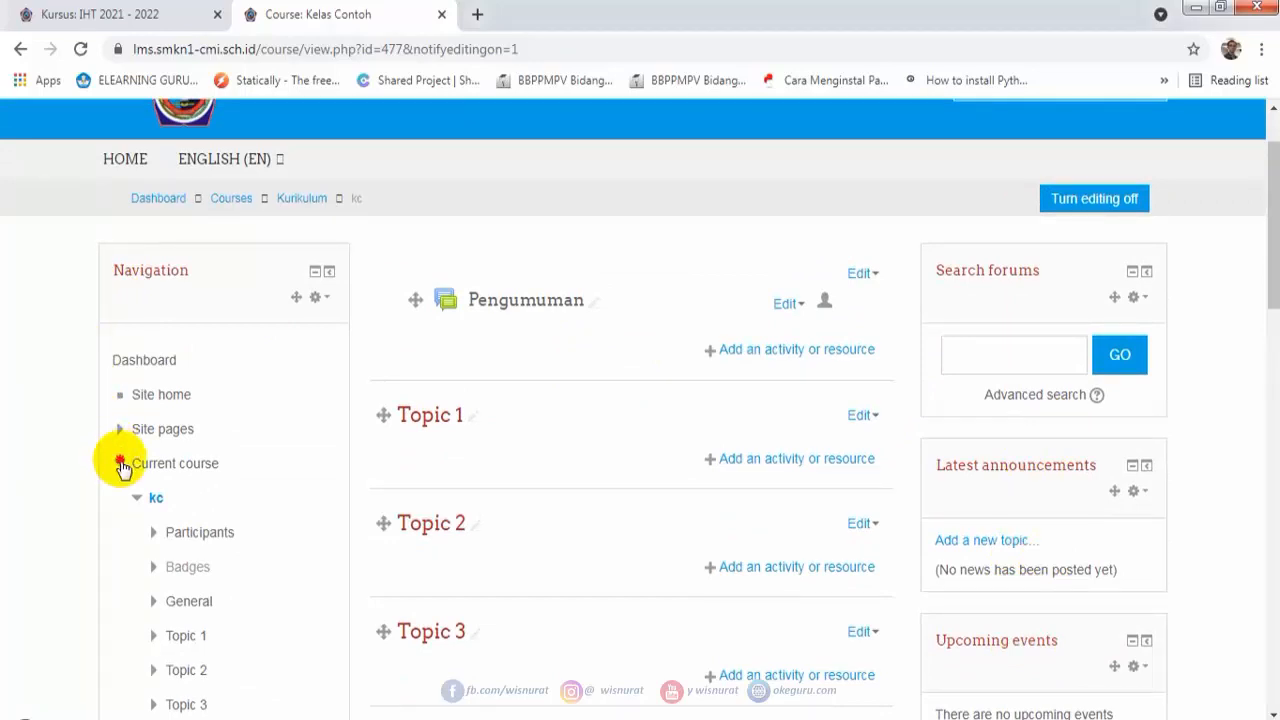
Collapse the Current course and Course administration trees, and add the Auto Attendance Block to the course.
left_click(117, 462)
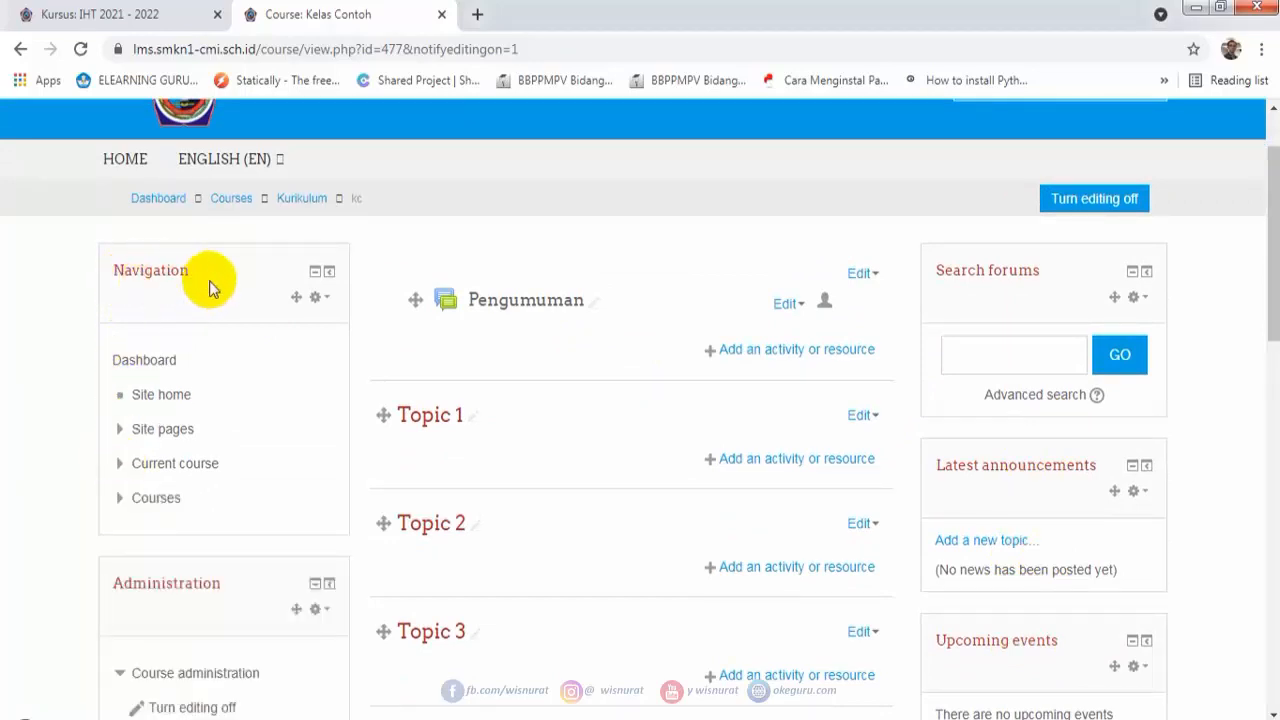
left_click(121, 673)
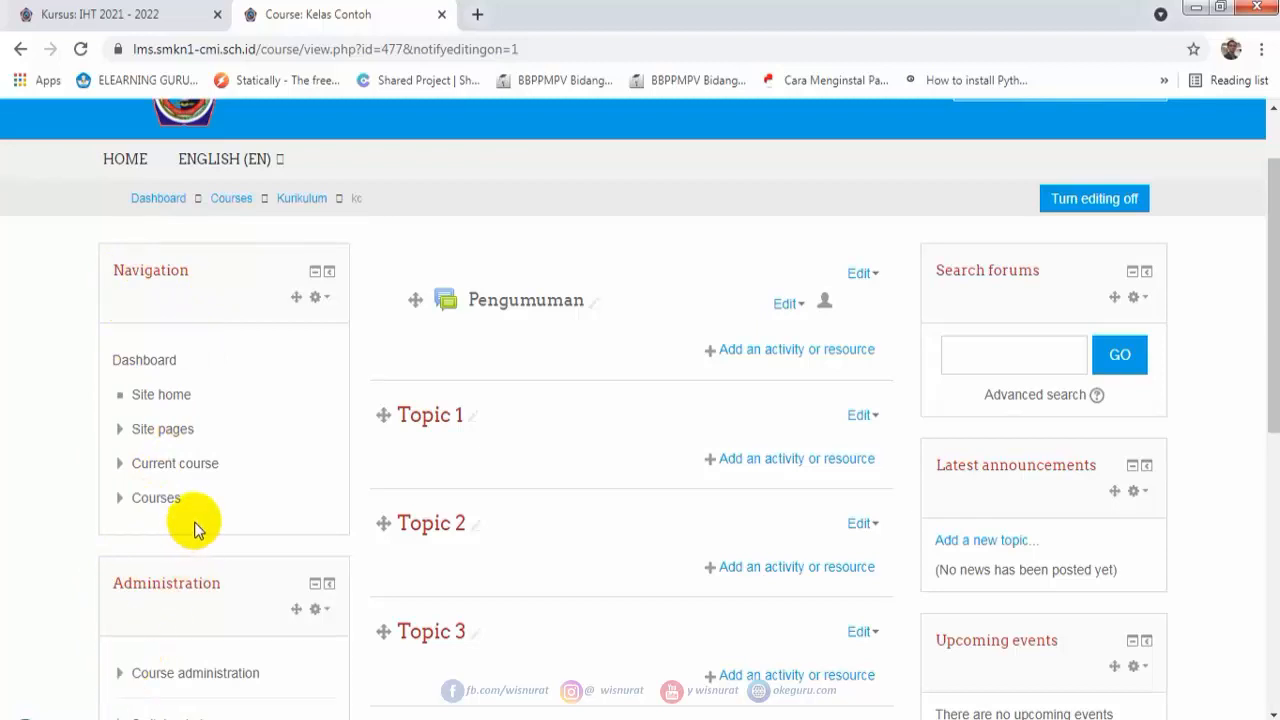
scroll(195, 525, "down", 5)
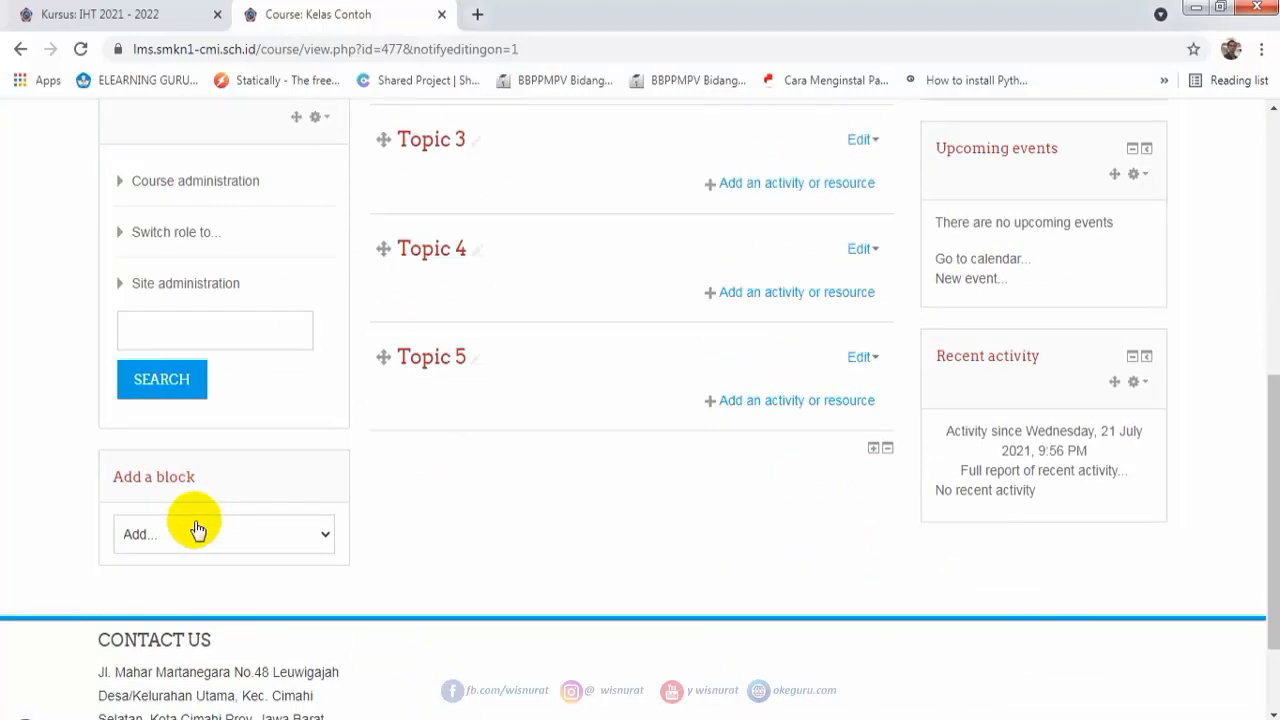
scroll(163, 514, "down", 1)
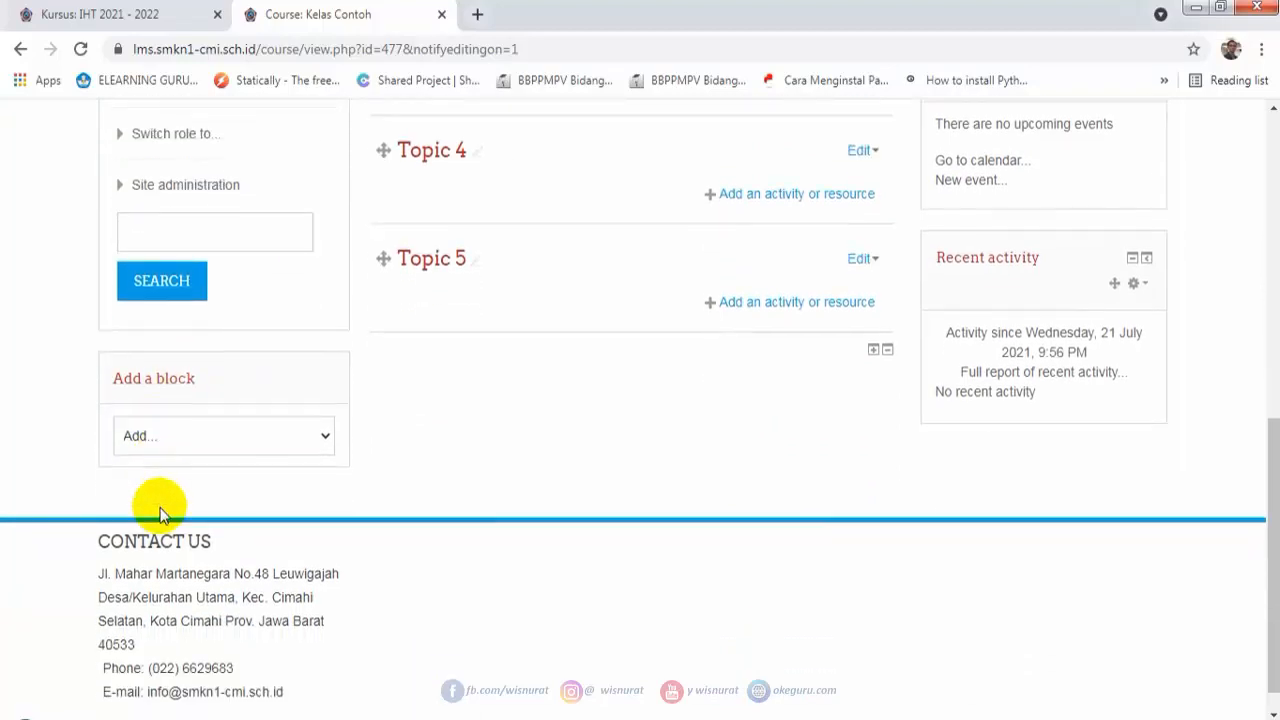
left_click(203, 440)
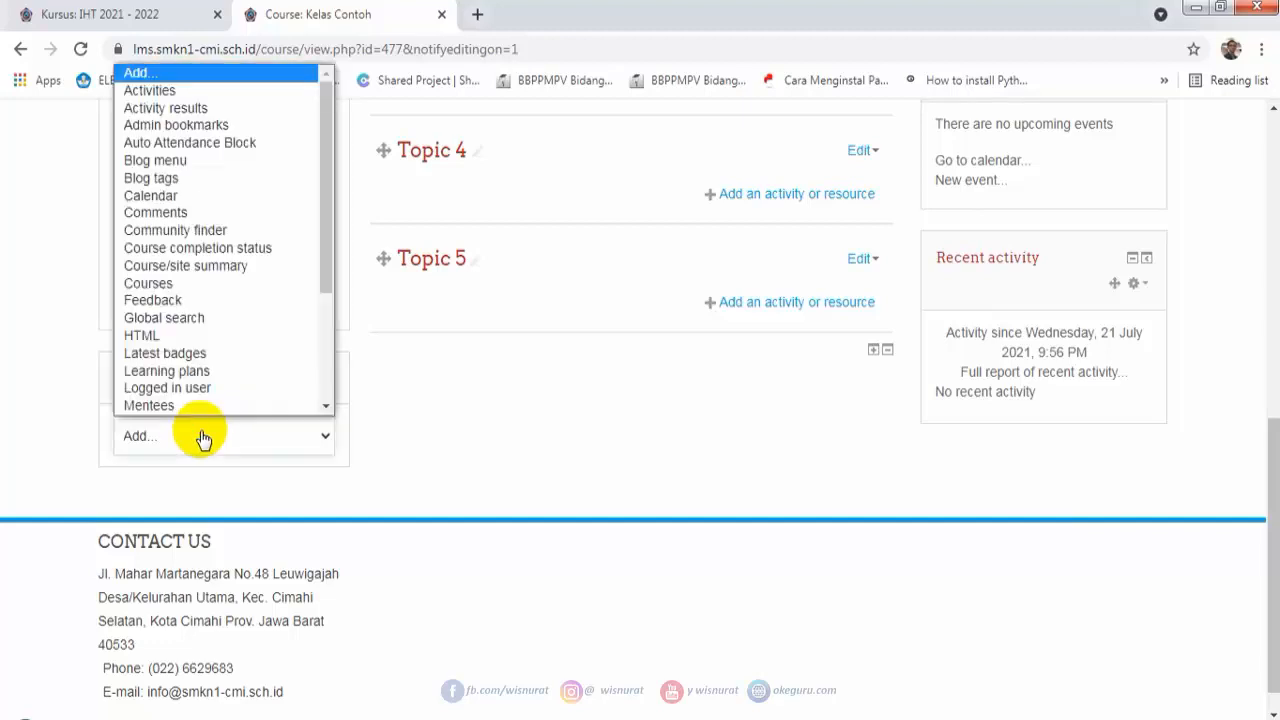
left_click(203, 143)
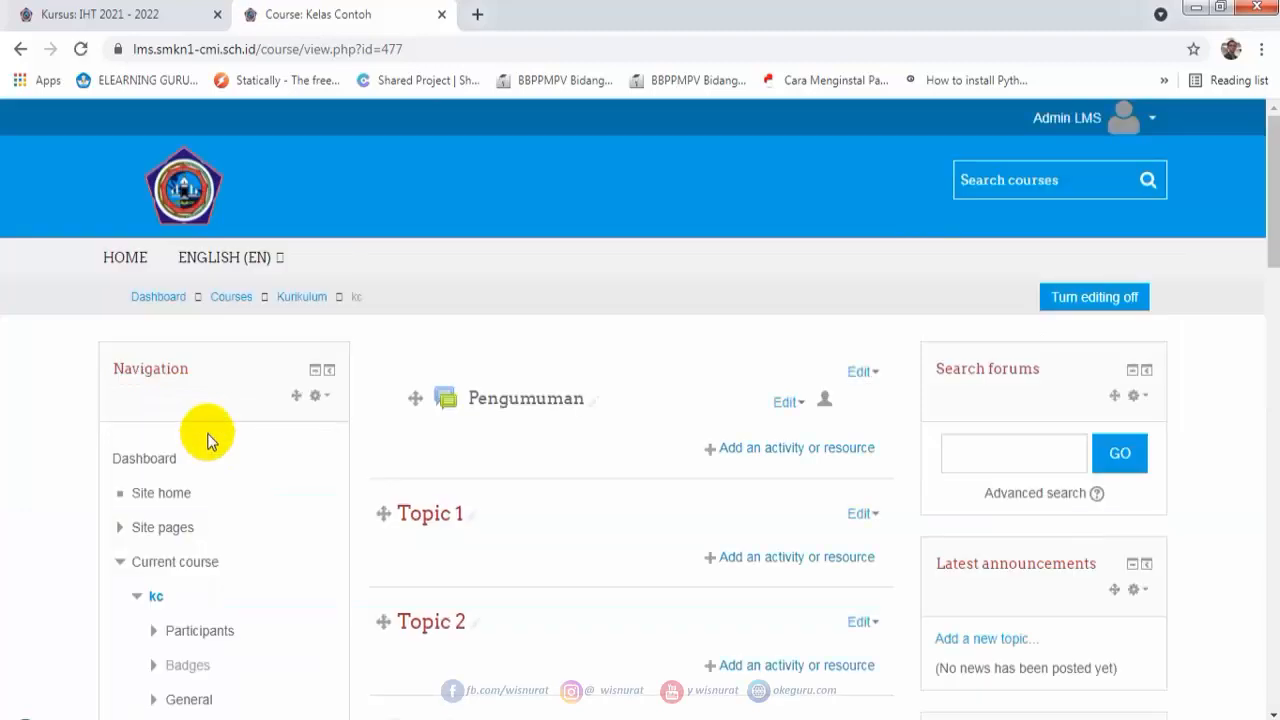
scroll(207, 443, "down", 6)
scroll(207, 443, "down", 9)
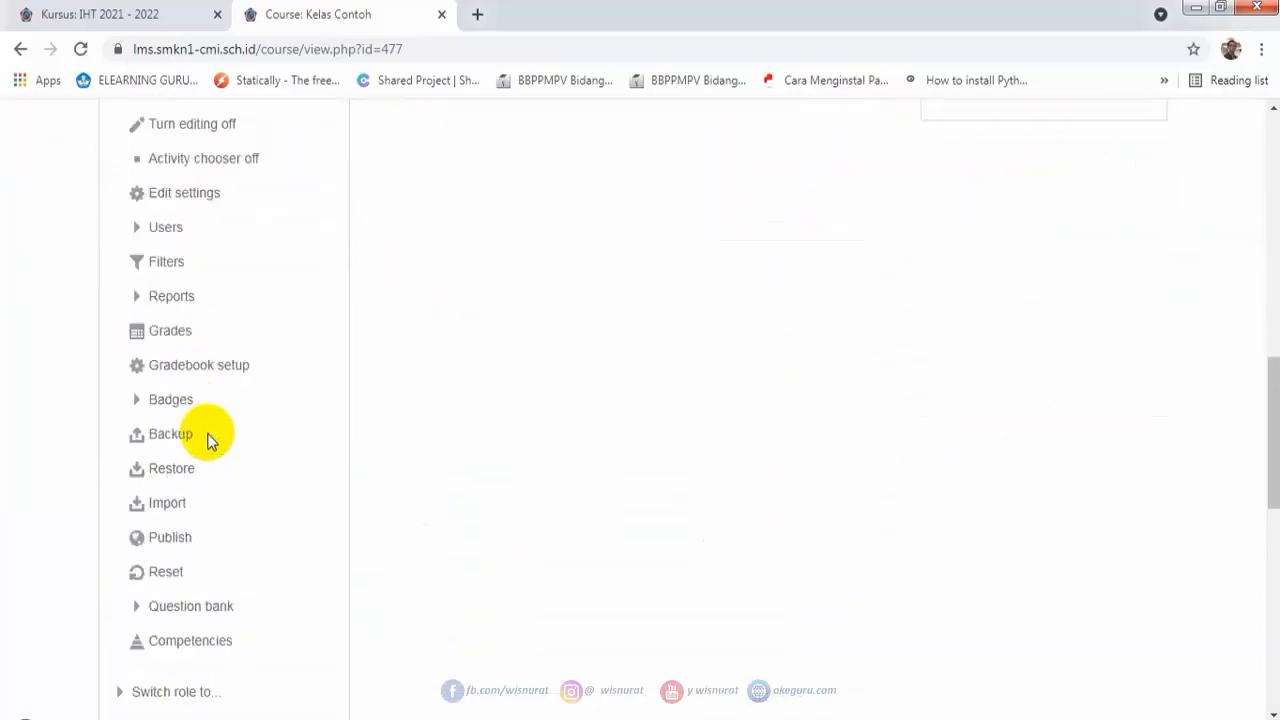
scroll(210, 442, "down", 2)
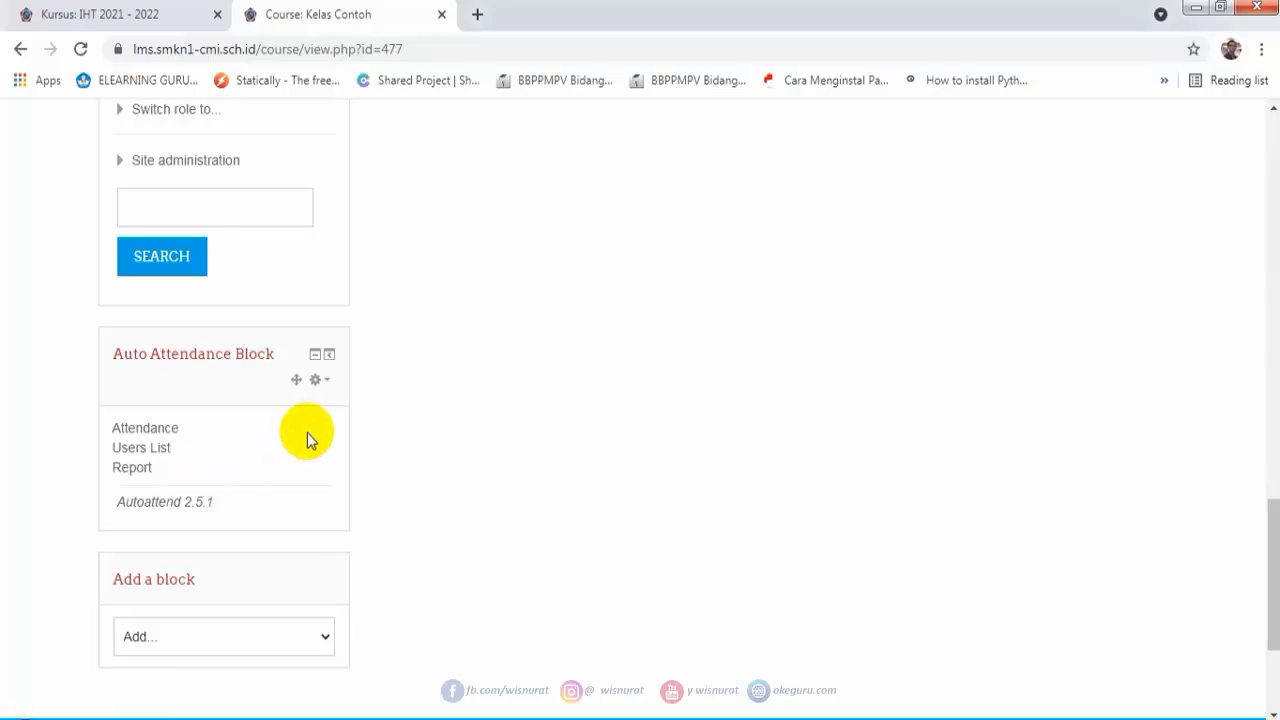
Start adding an Auto Attendance activity to the course's general section, alongside Pengumuman.
scroll(572, 427, "up", 4)
scroll(572, 427, "up", 10)
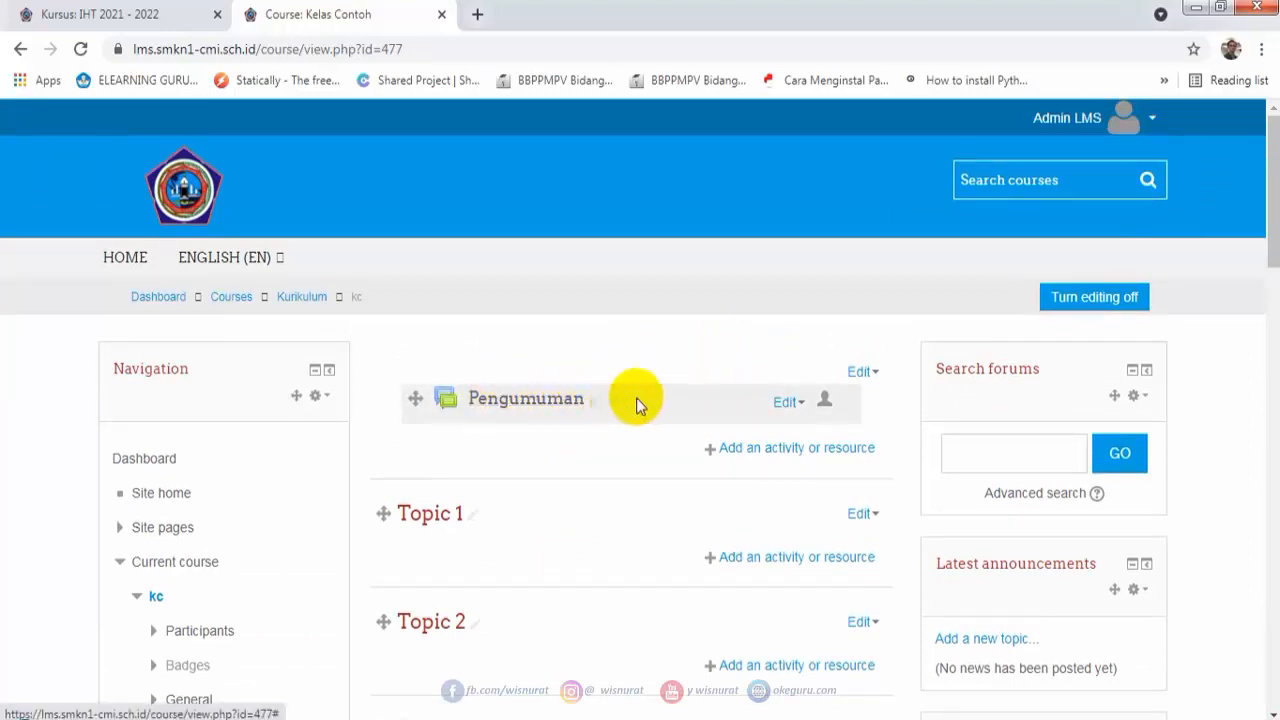
left_click(771, 457)
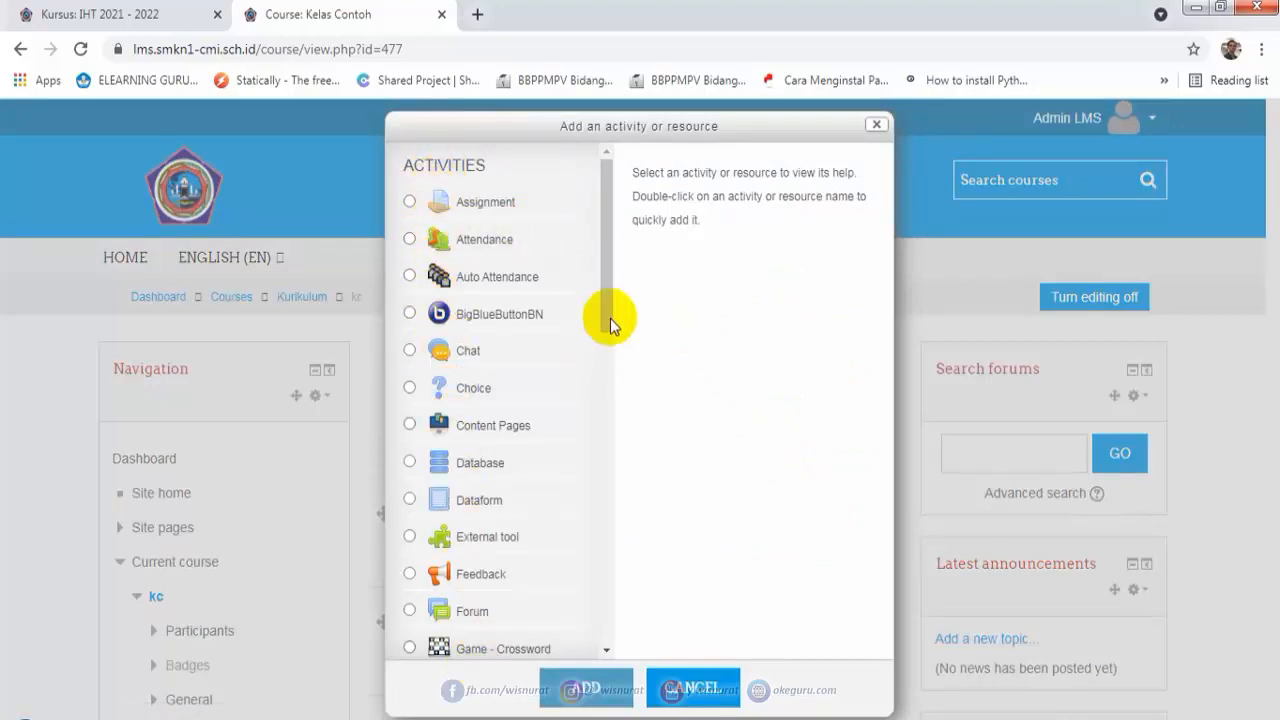
left_click_drag(606, 286, 562, 556)
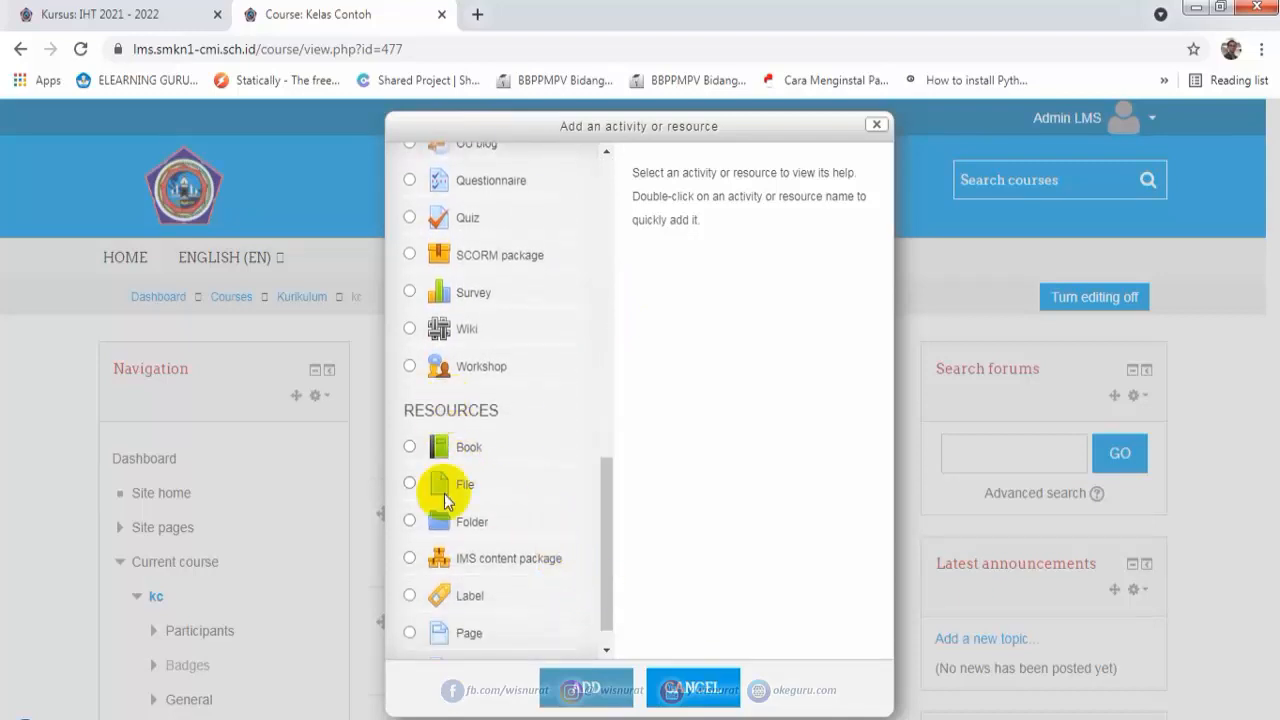
left_click_drag(603, 507, 618, 193)
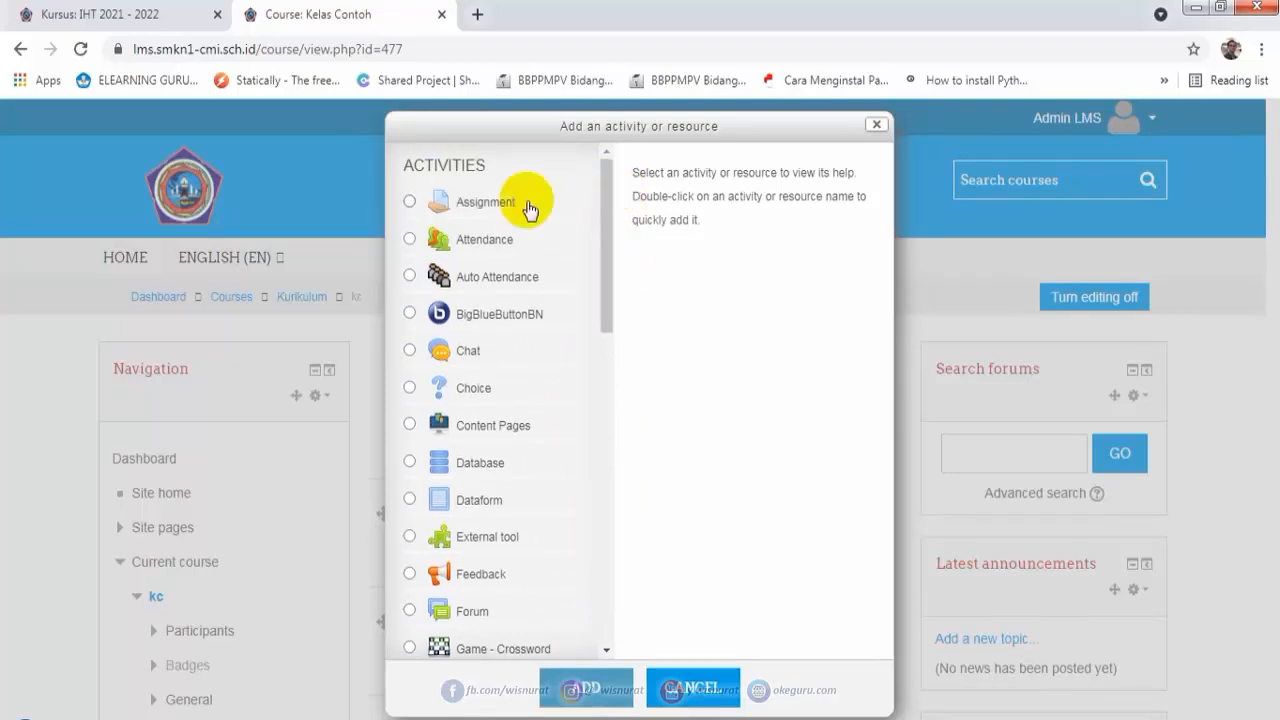
left_click(410, 277)
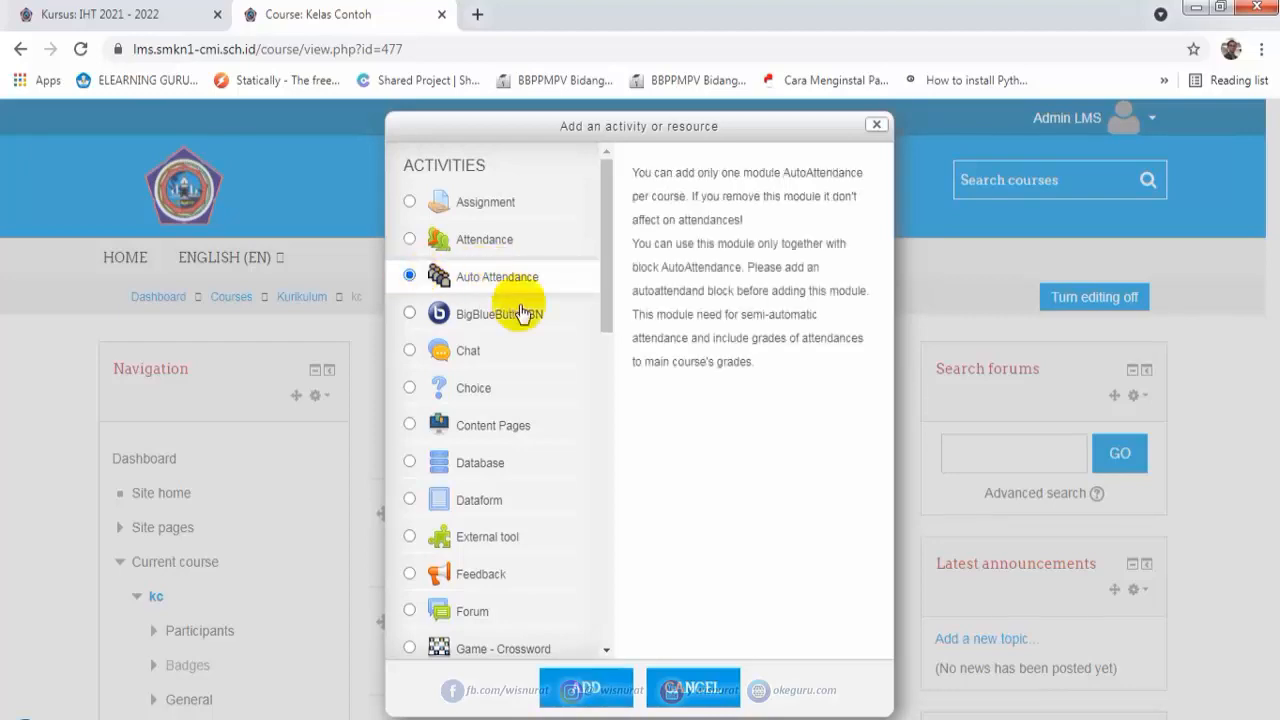
left_click(592, 692)
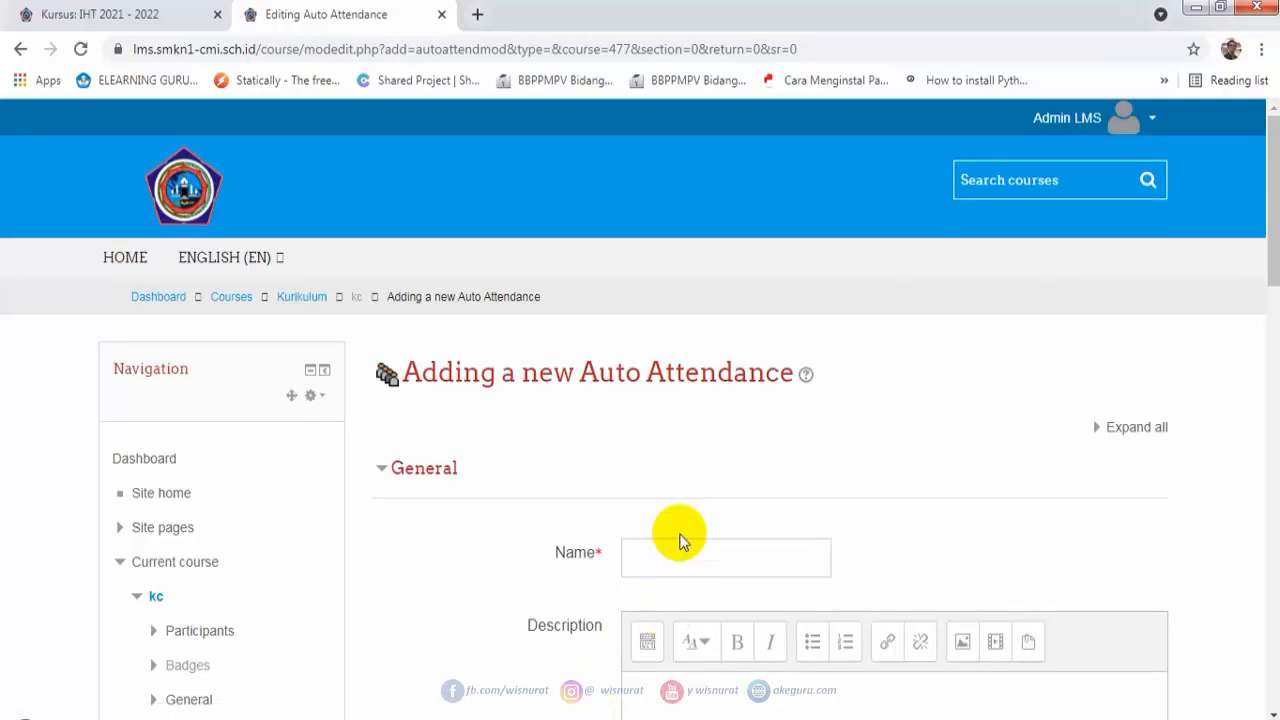
Name the new Auto Attendance activity "Presensi Otomatis", matching the name used in the IHT 2021 - 2022 course.
scroll(710, 466, "down", 2)
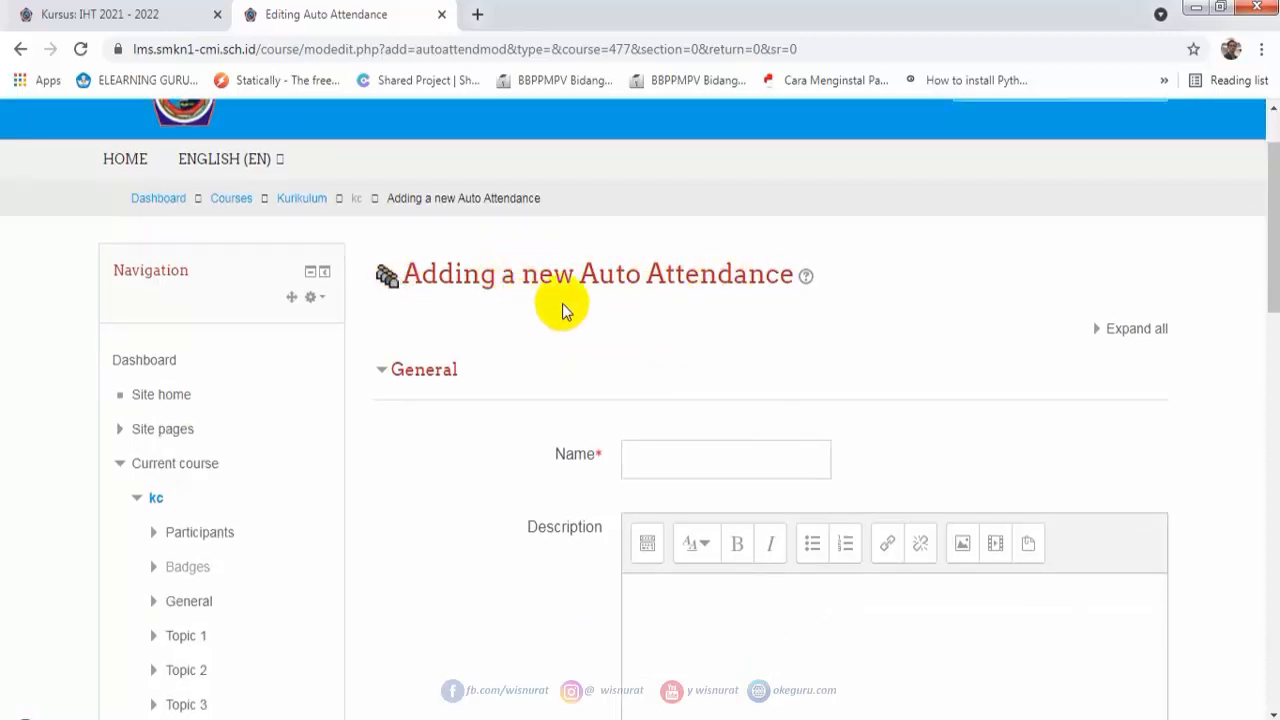
scroll(645, 371, "down", 2)
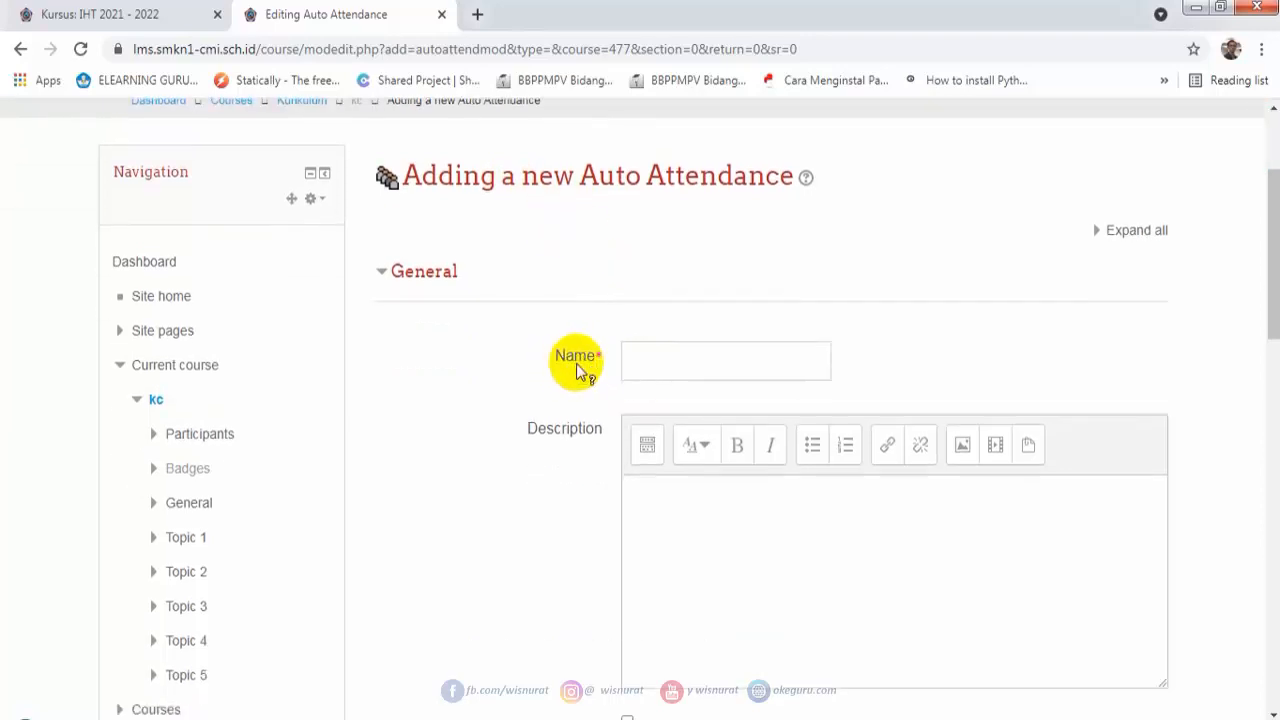
left_click(670, 369)
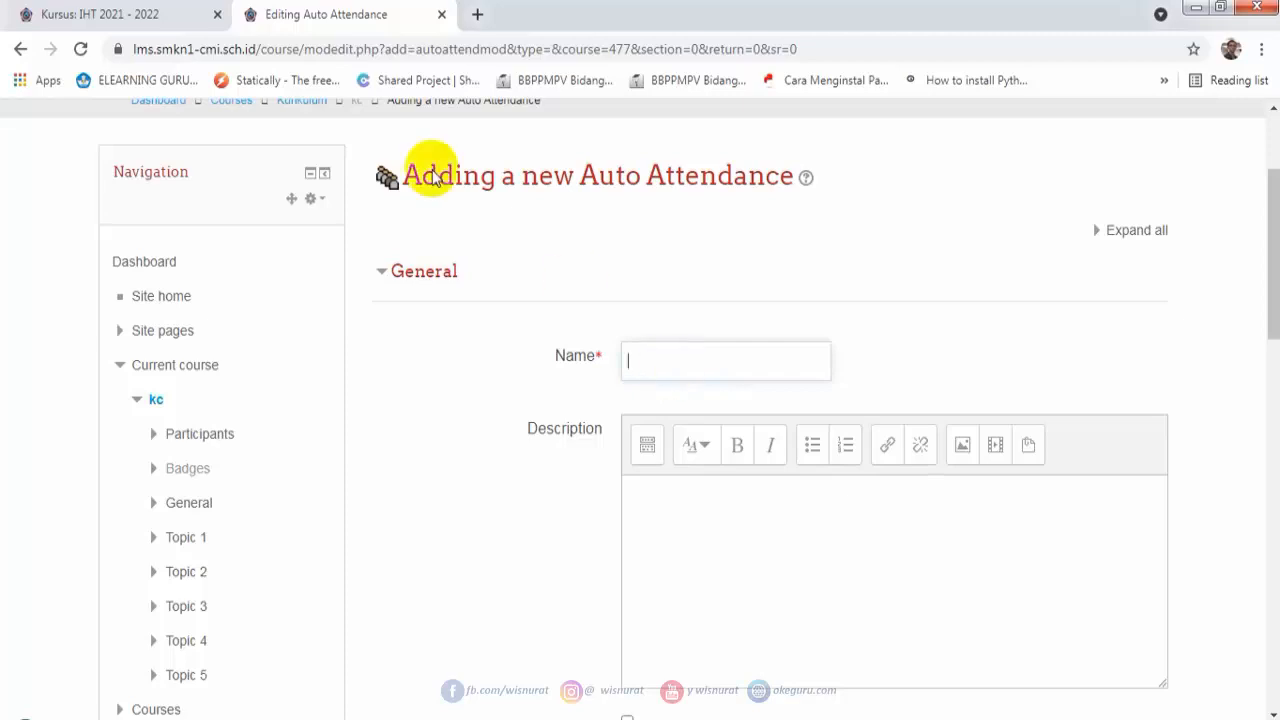
left_click(152, 22)
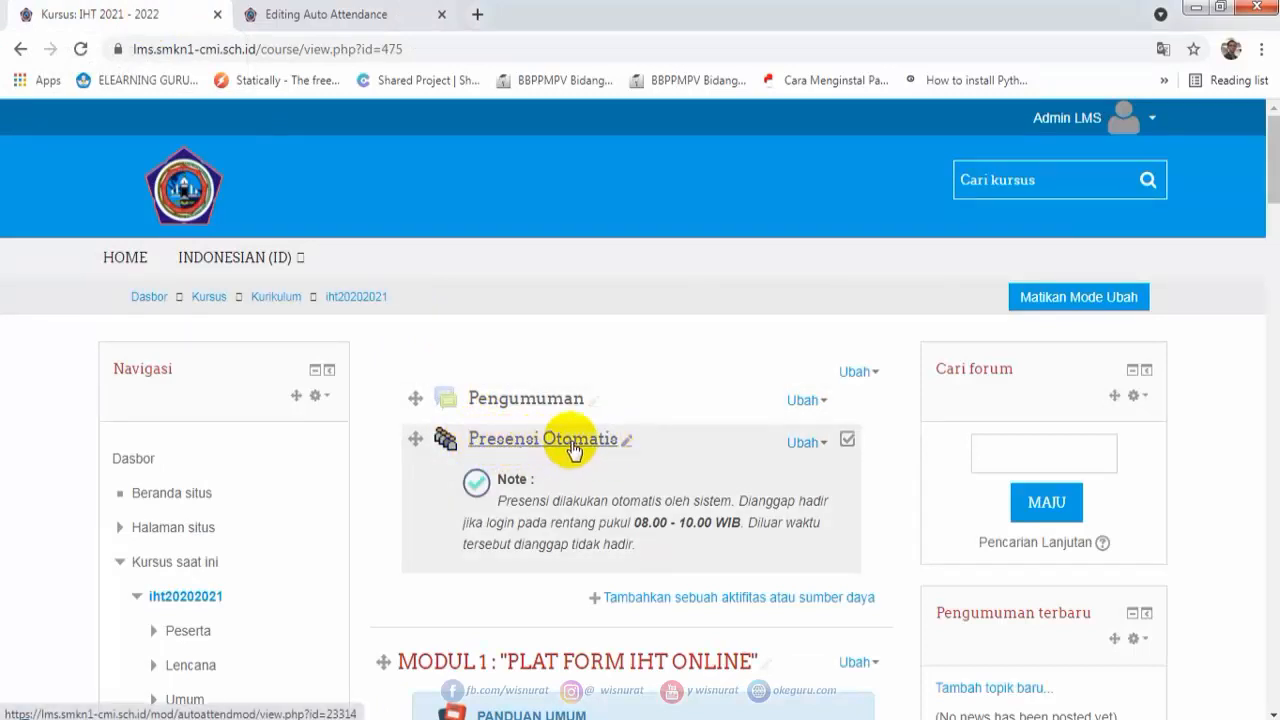
left_click(318, 16)
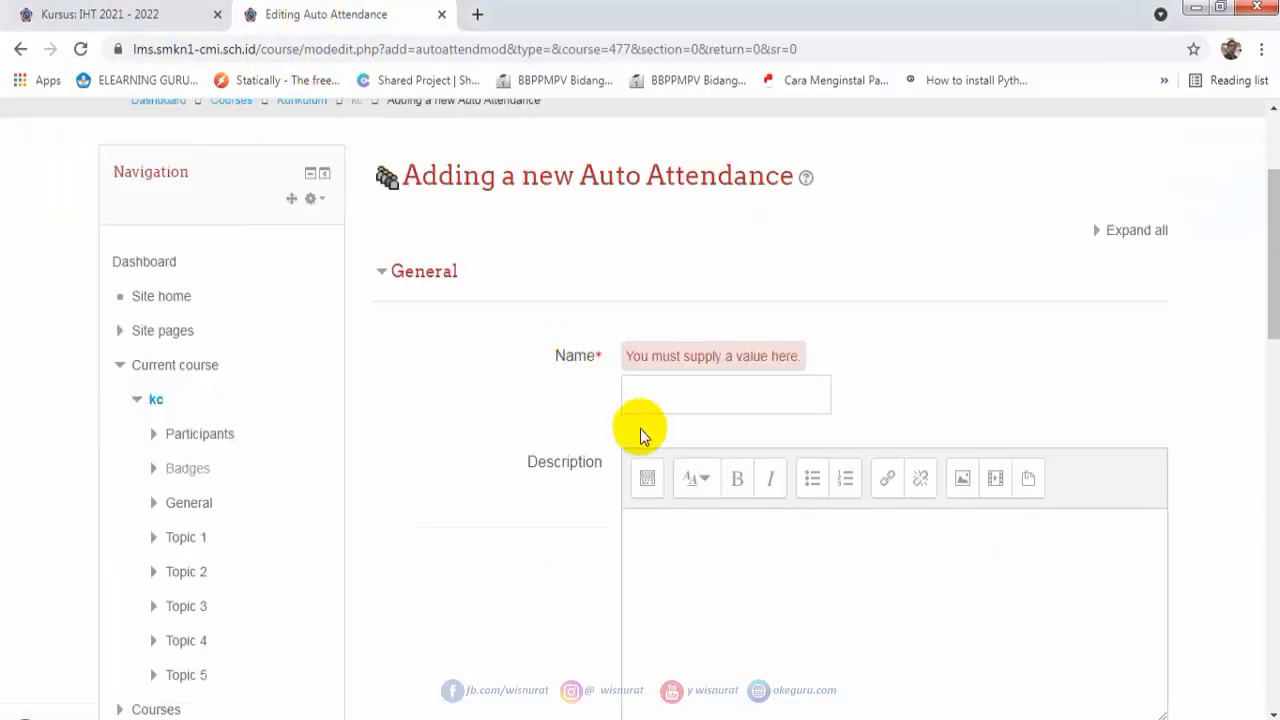
left_click(667, 393)
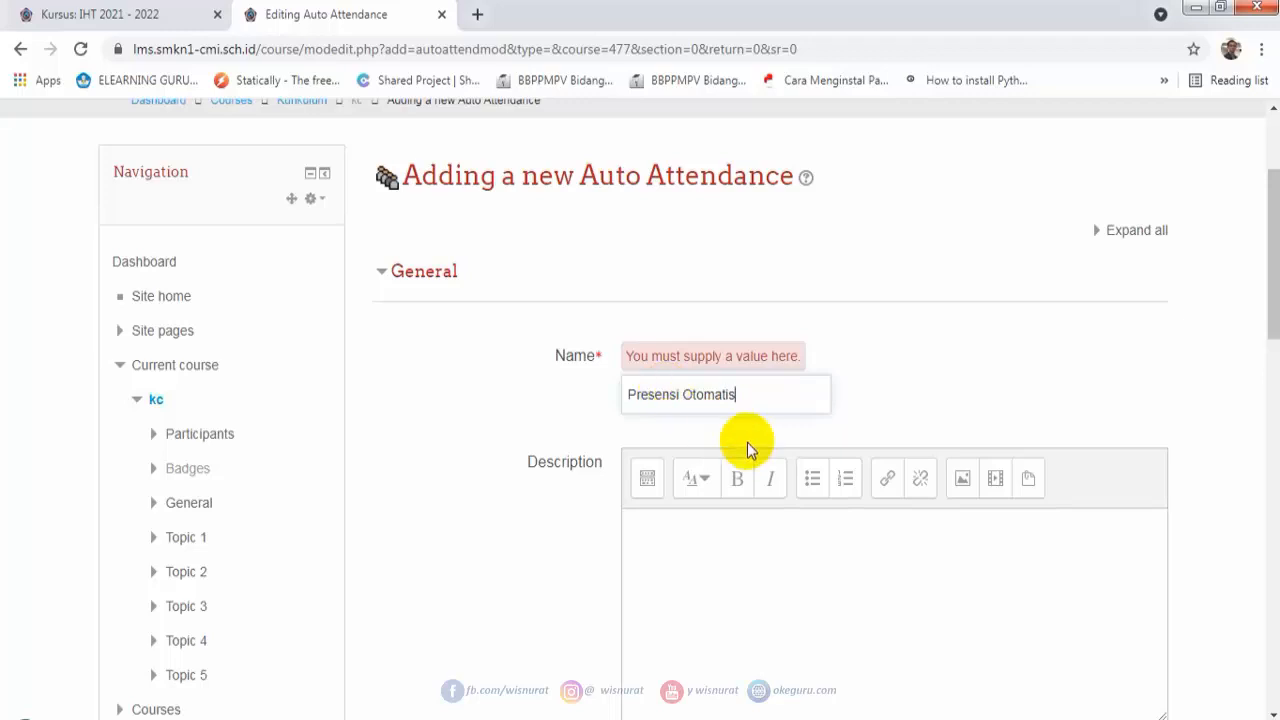
Copy the attendance note text from the IHT 2021 - 2022 course's Presensi Otomatis activity into the new activity's description.
left_click(684, 535)
scroll(625, 500, "down", 1)
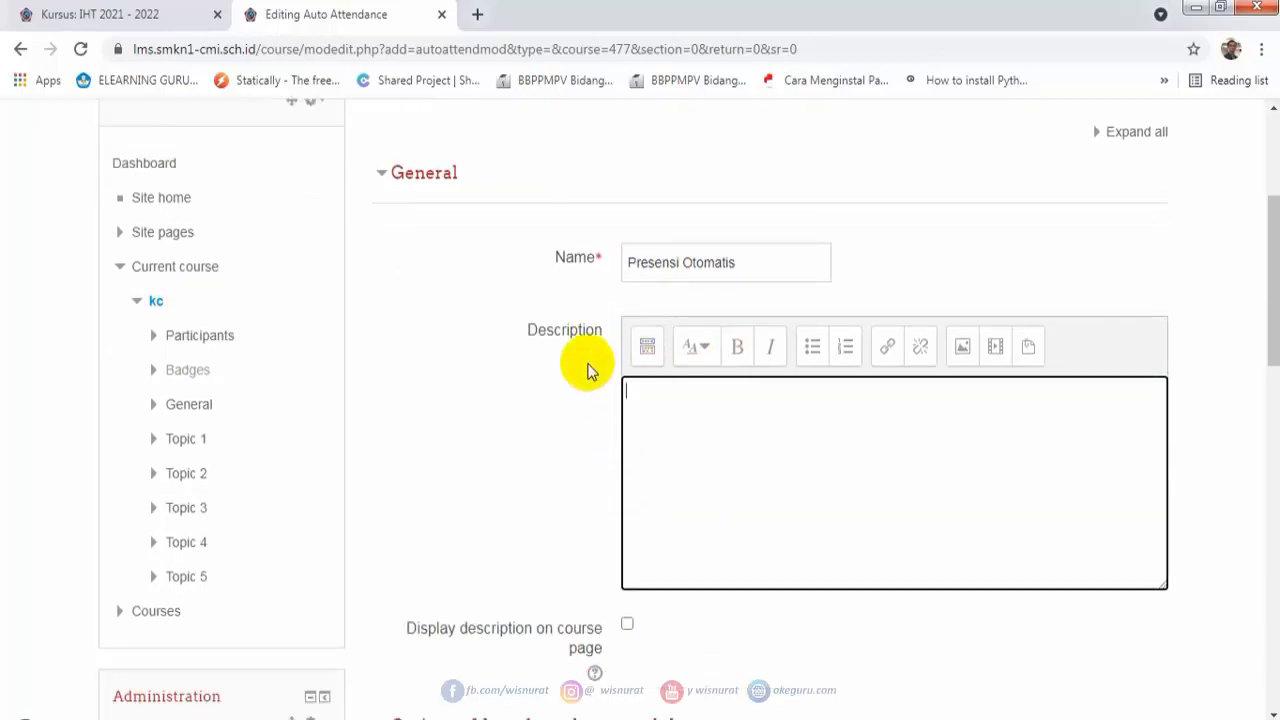
scroll(629, 374, "down", 2)
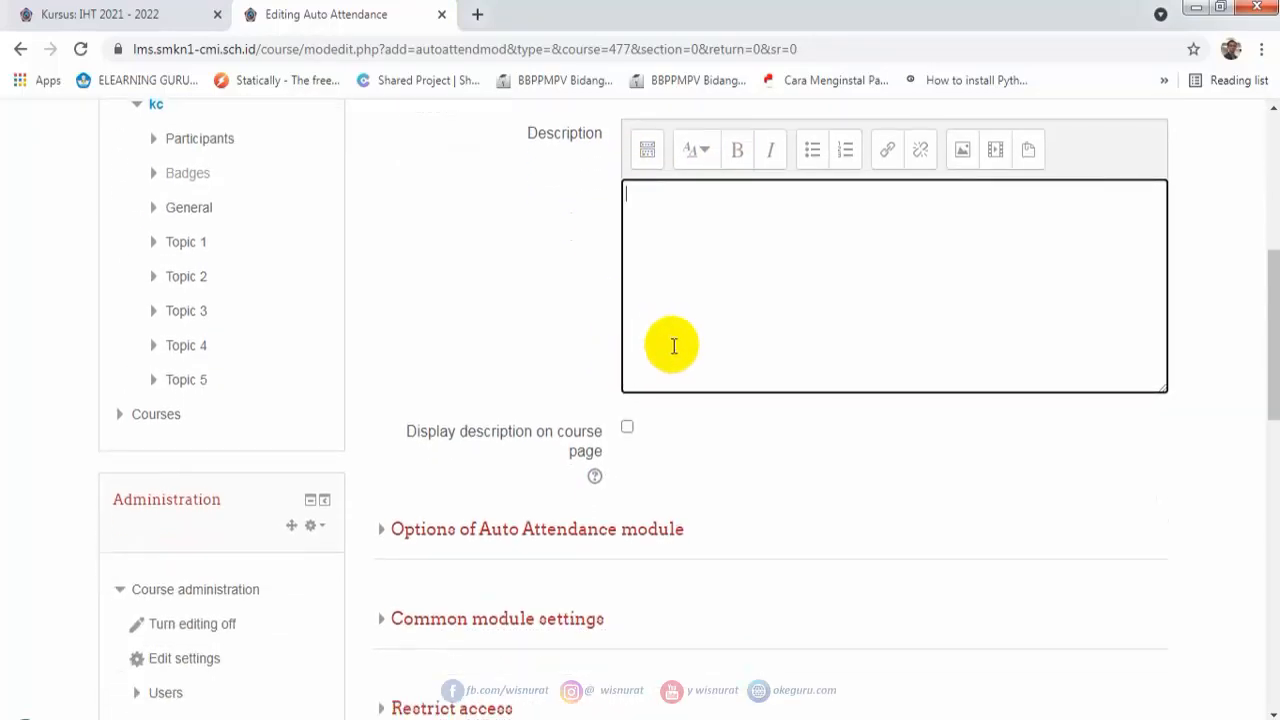
scroll(663, 315, "up", 1)
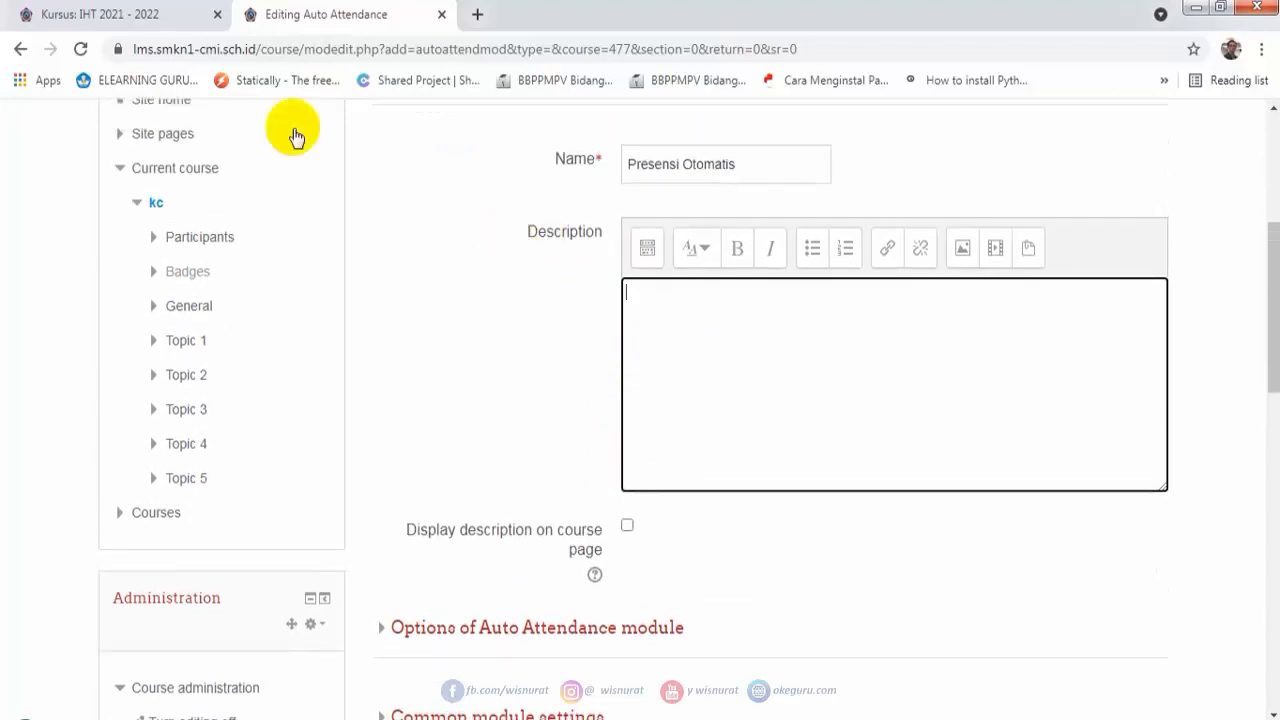
left_click(170, 22)
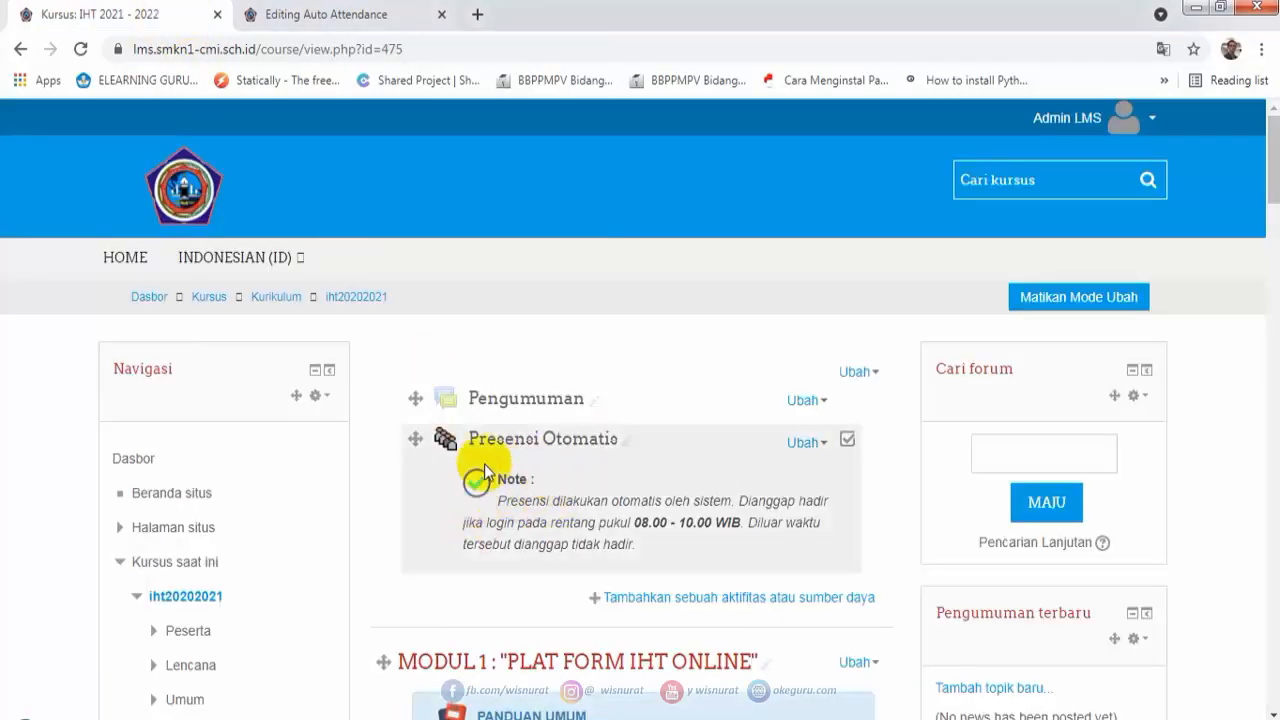
left_click(265, 14)
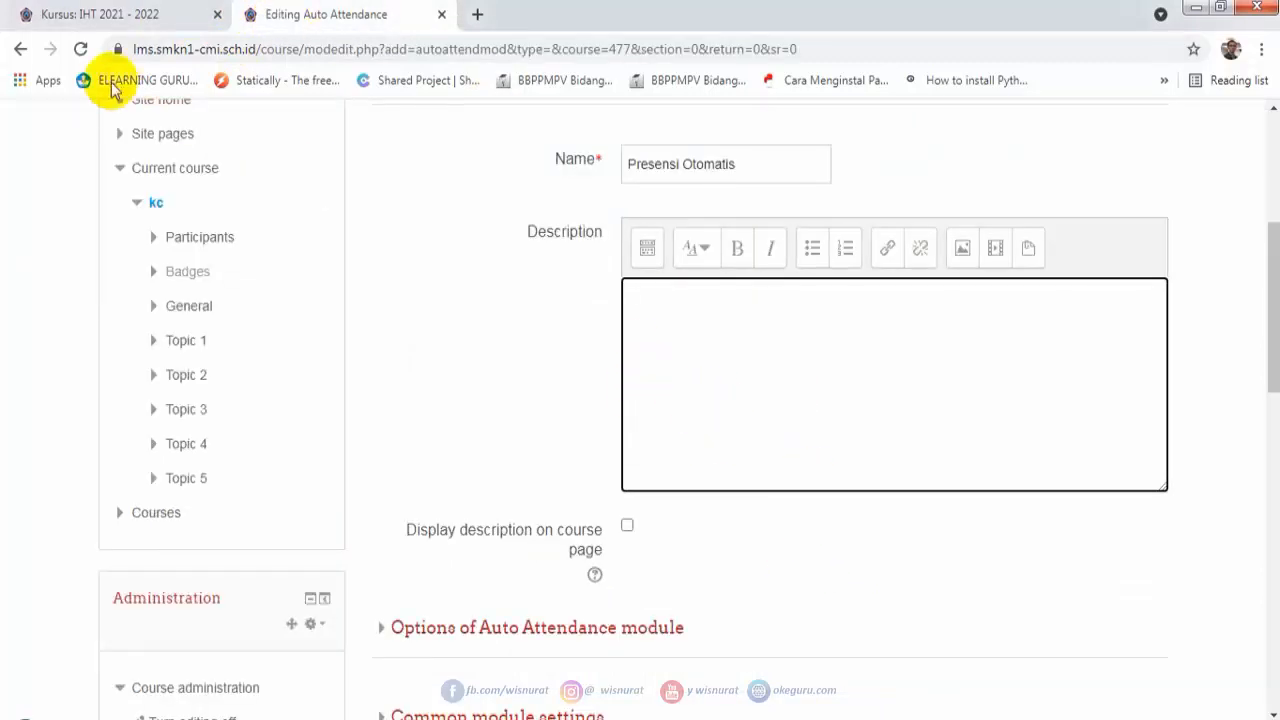
left_click(143, 14)
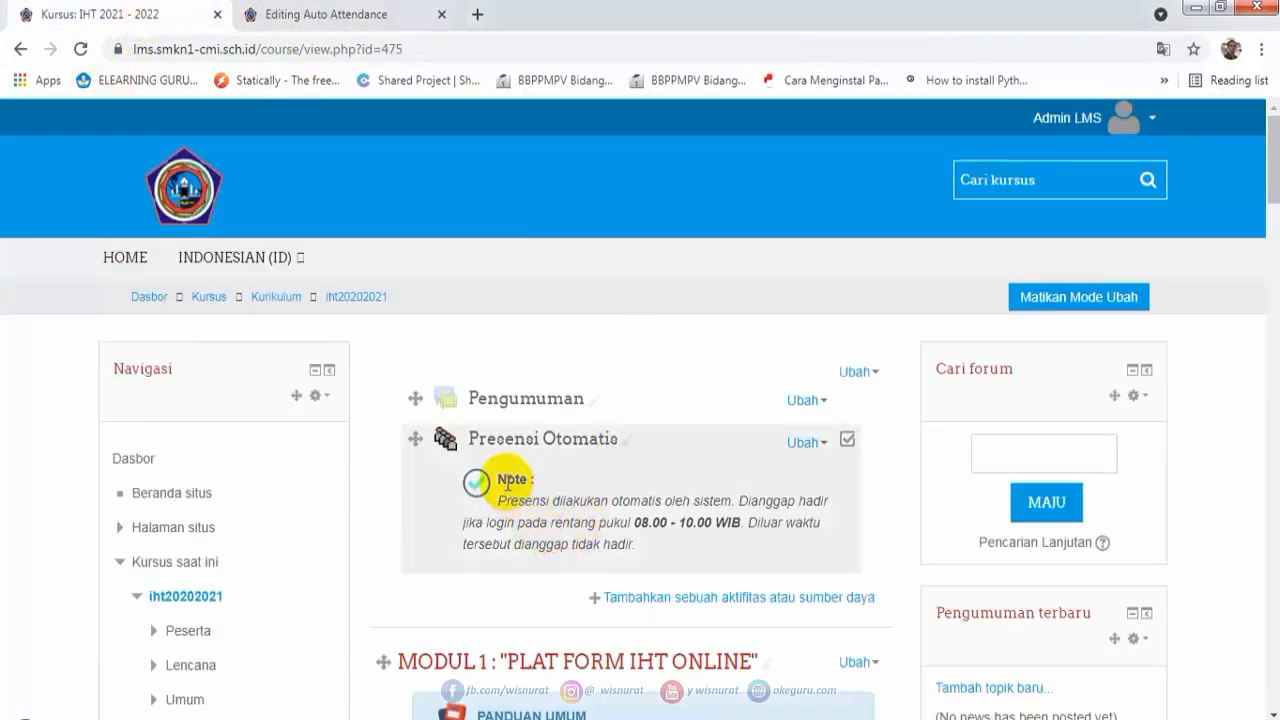
left_click_drag(497, 478, 648, 550)
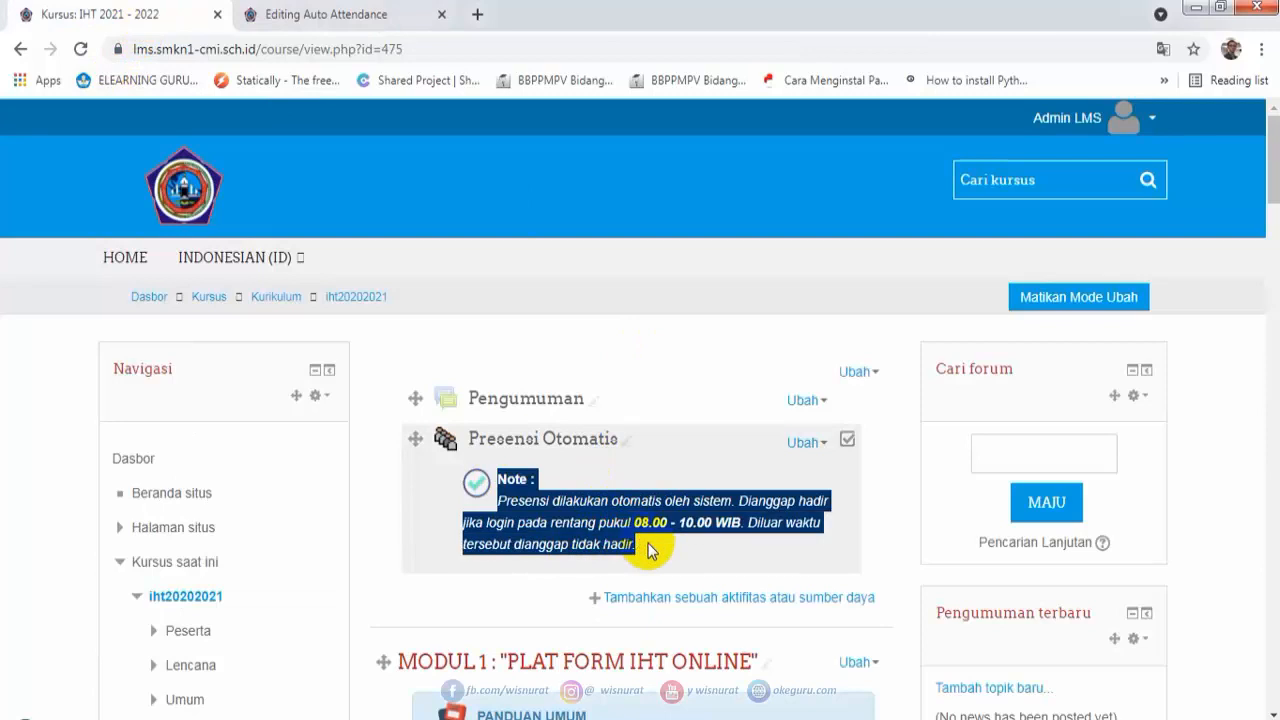
right_click(598, 494)
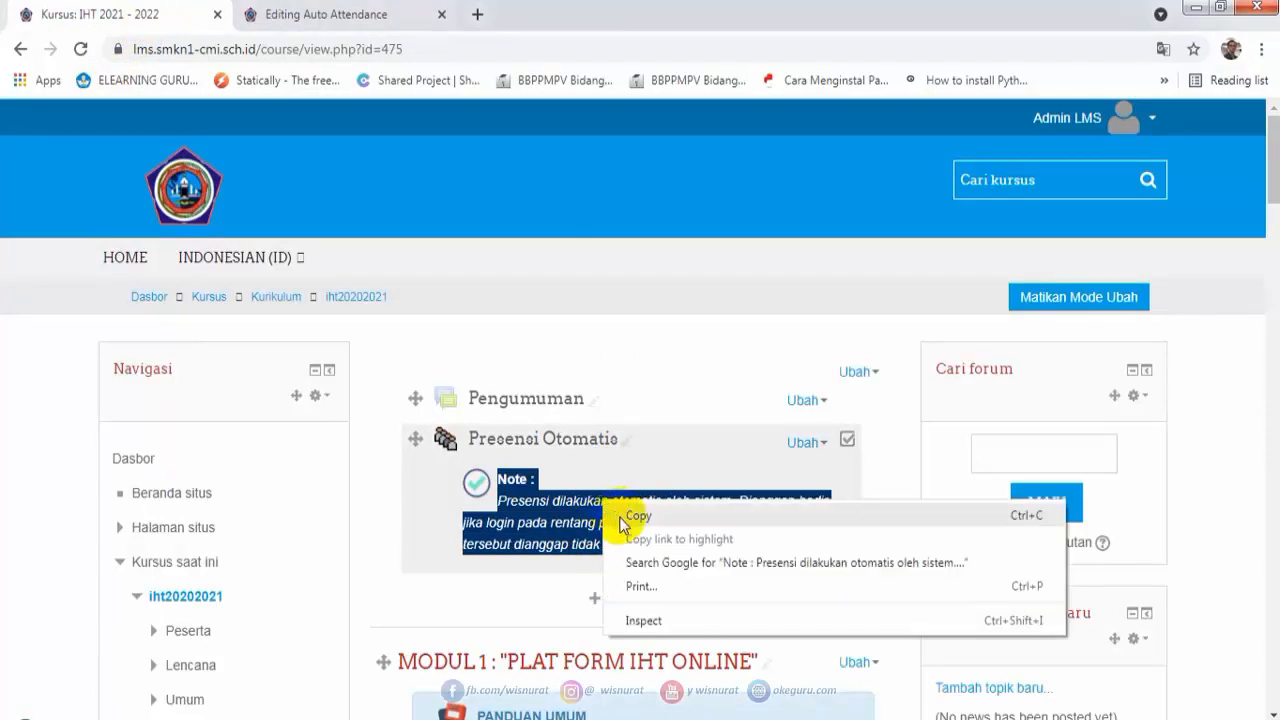
left_click(630, 510)
left_click(331, 15)
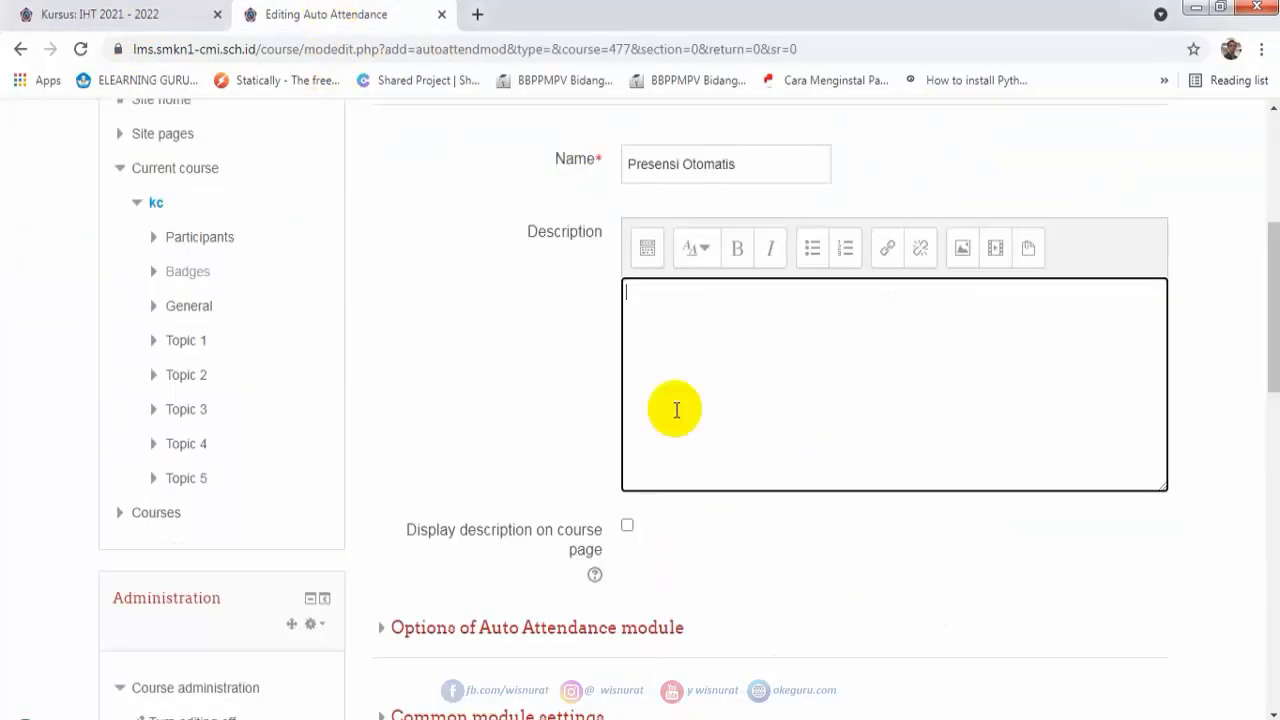
right_click(652, 300)
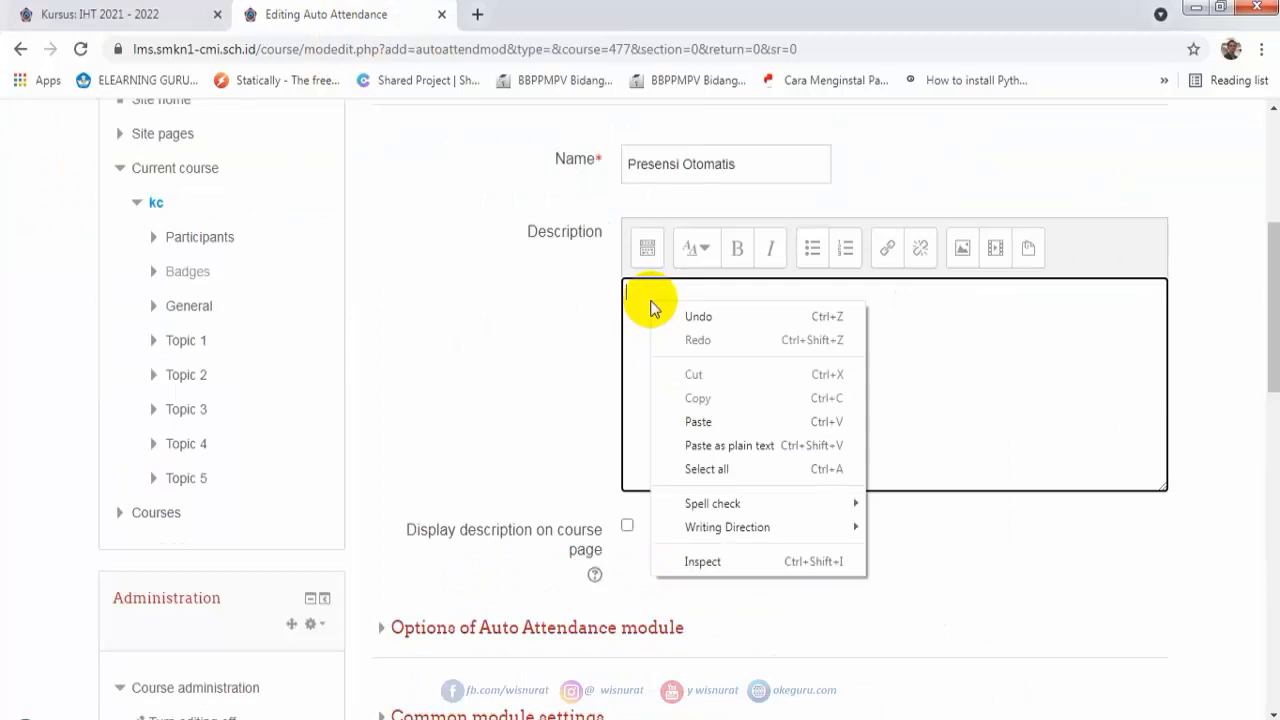
left_click(697, 421)
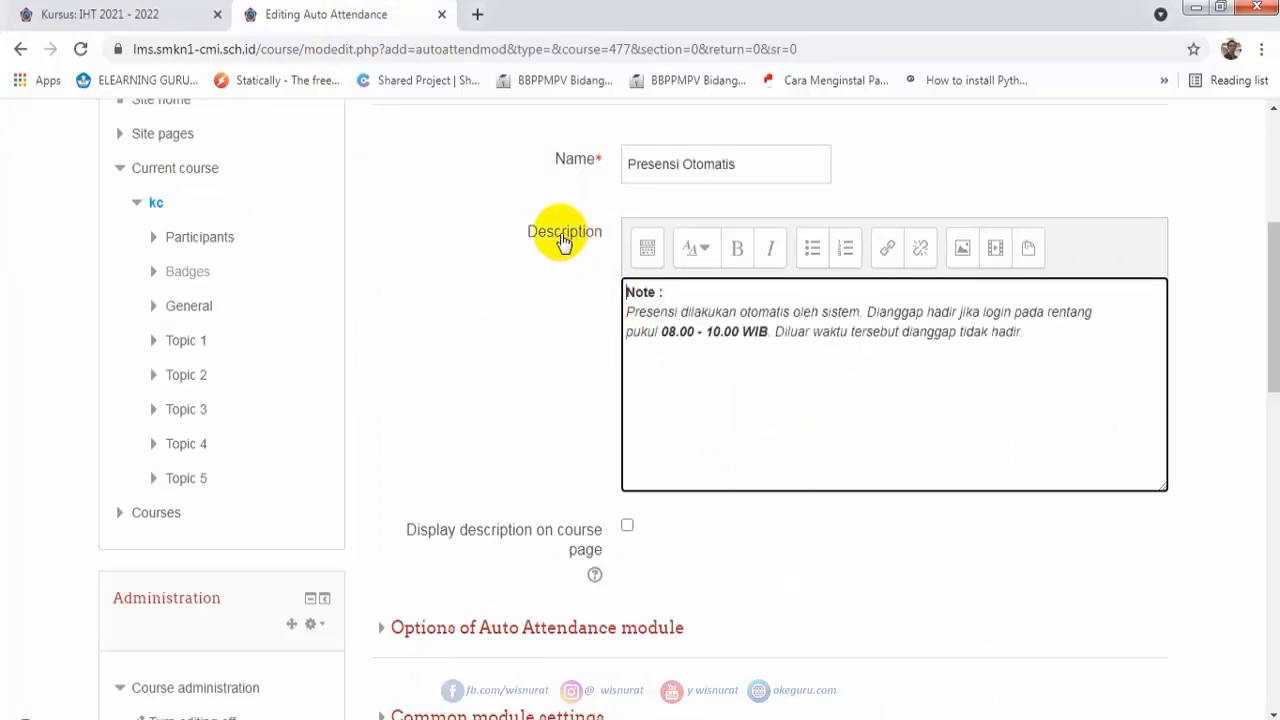
Enable displaying the description on the course page, and save the Presensi Otomatis activity, returning to the course.
left_click(172, 14)
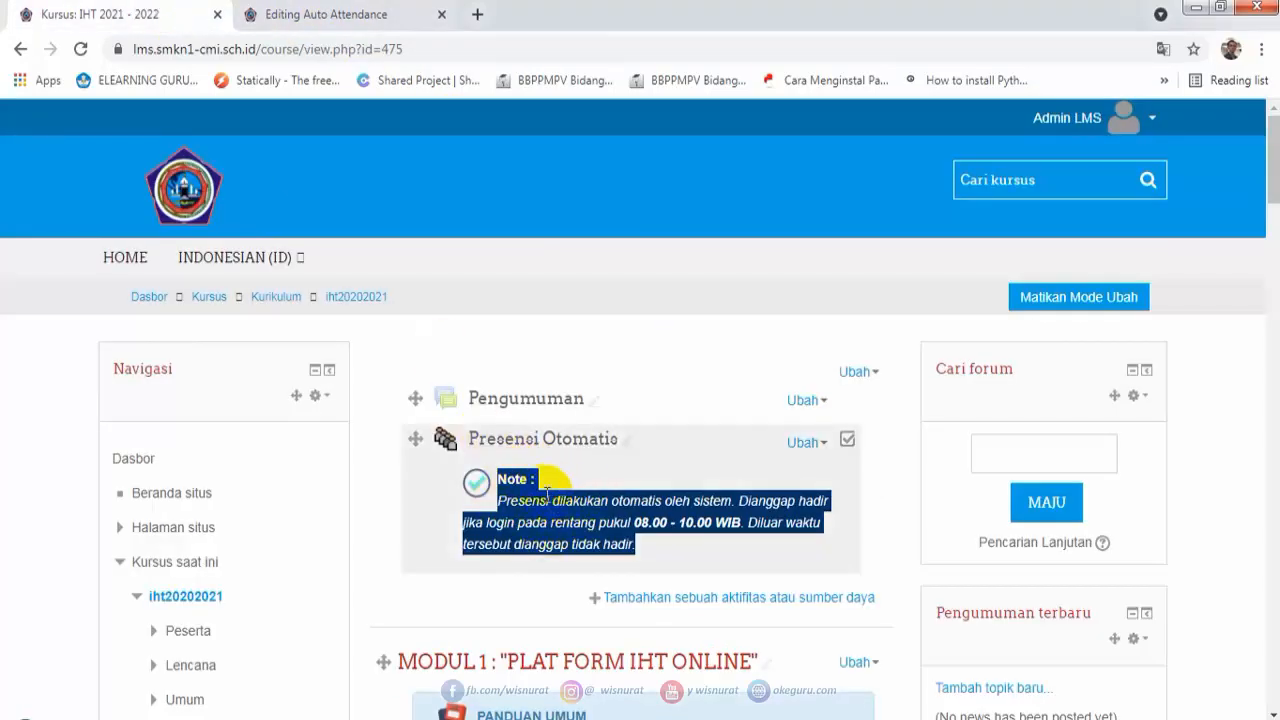
left_click(270, 16)
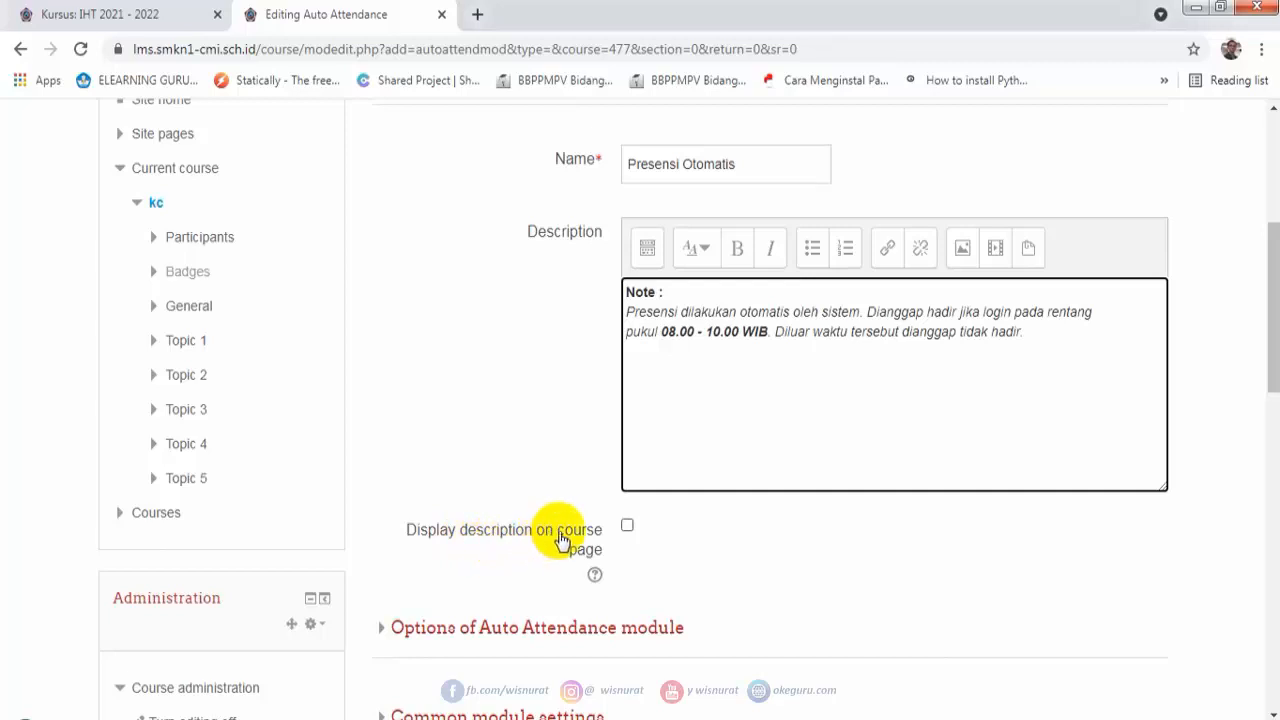
left_click(624, 530)
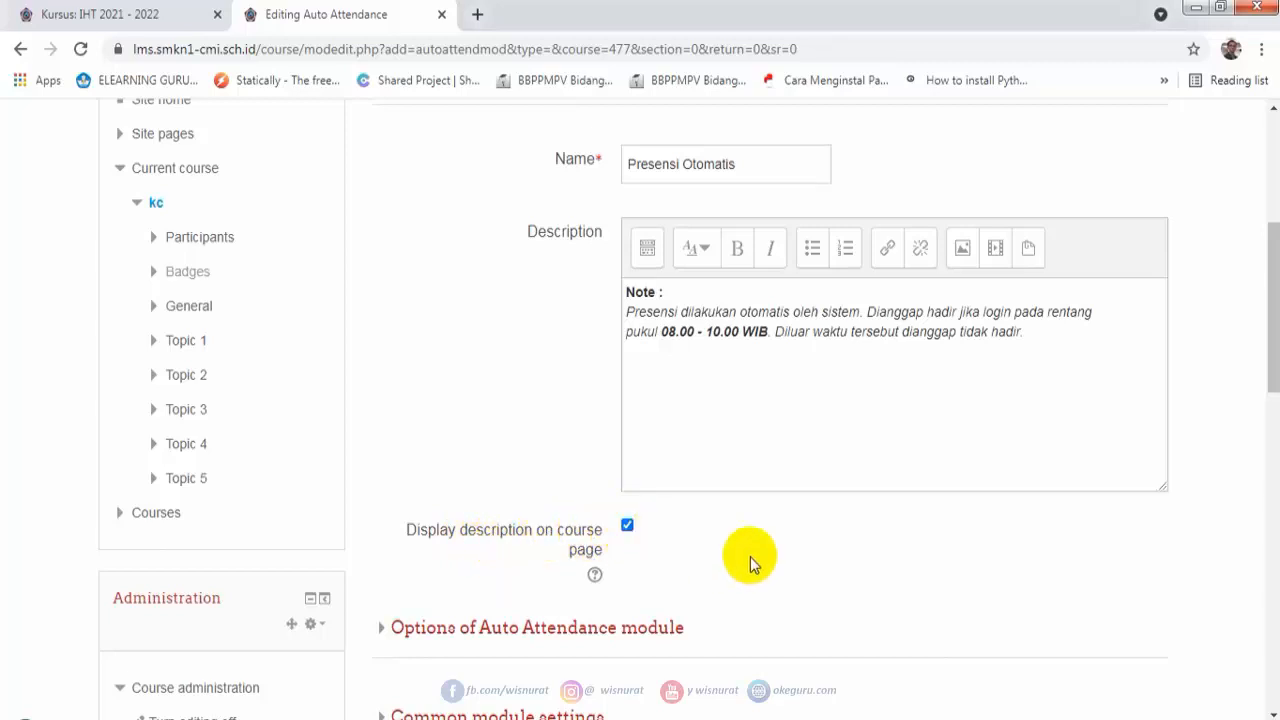
scroll(750, 556, "down", 6)
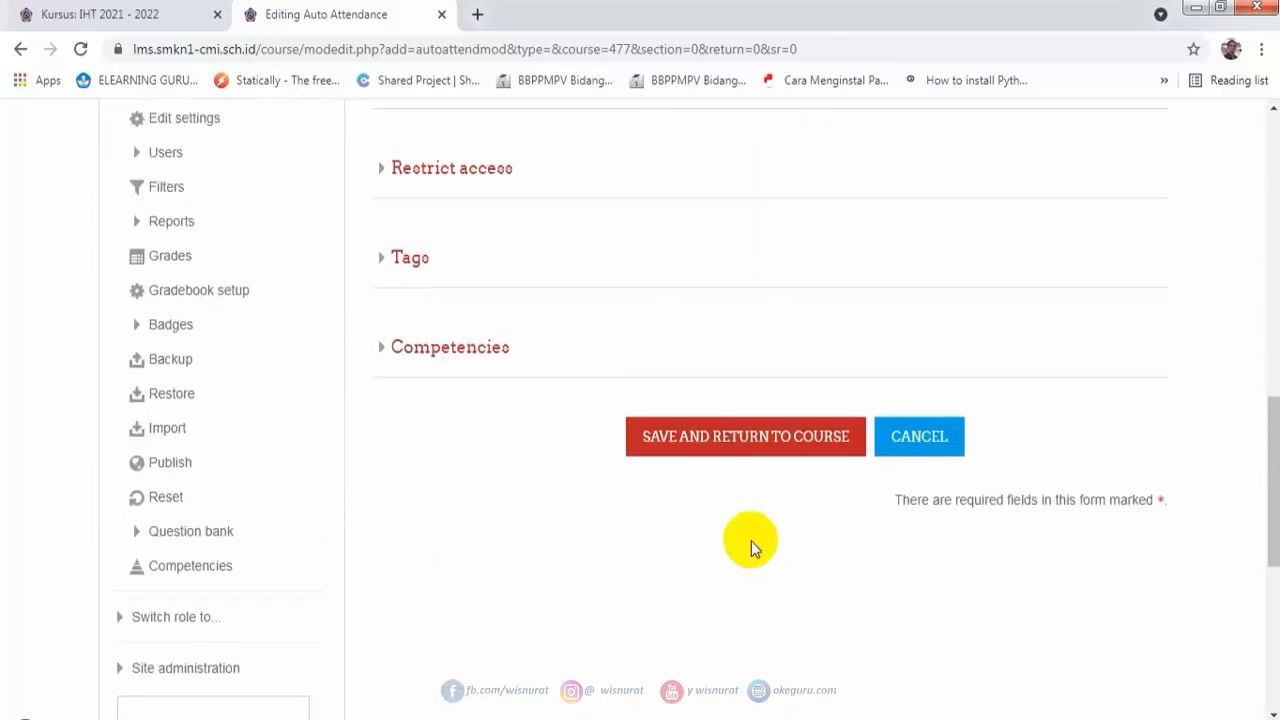
scroll(752, 546, "up", 1)
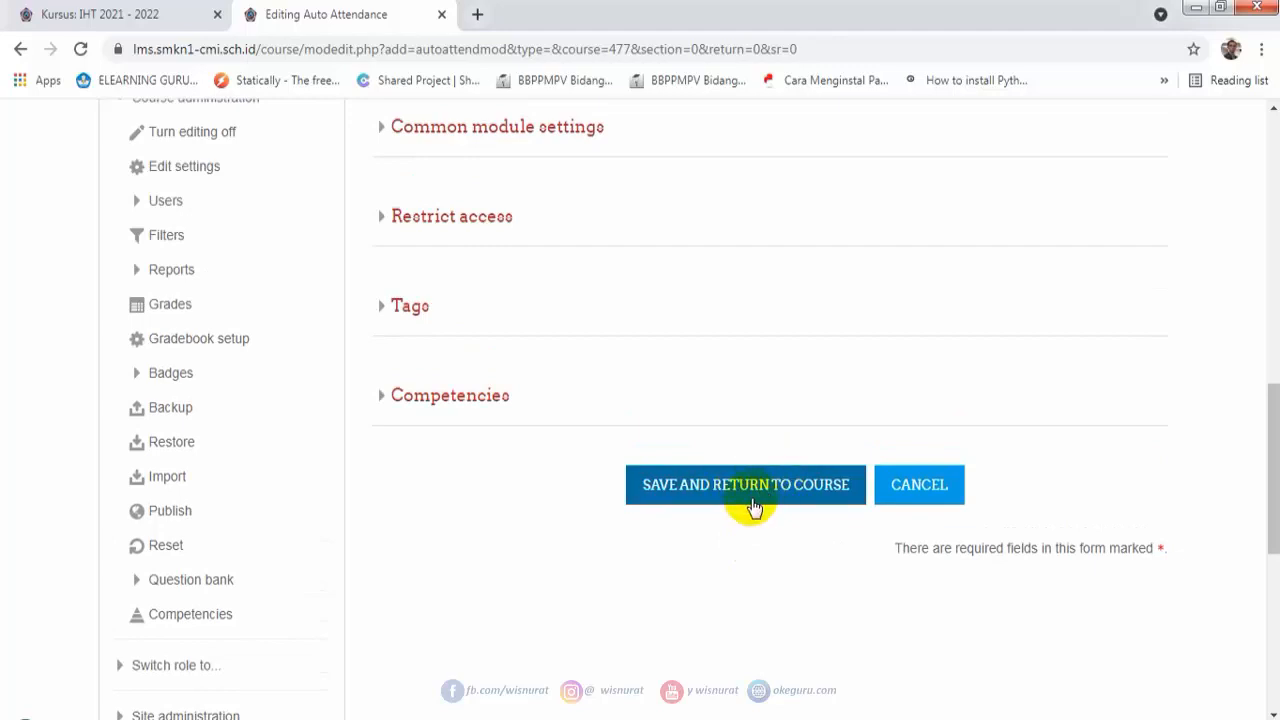
left_click(752, 497)
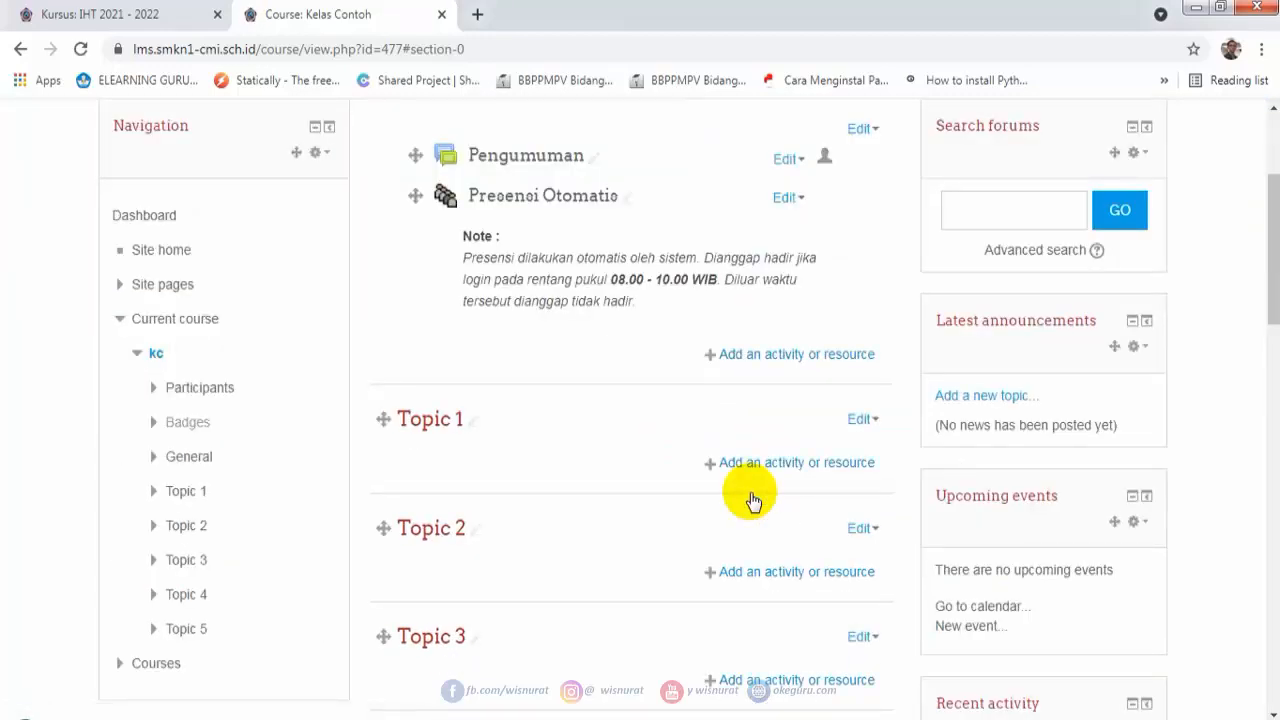
Compare the new Presensi Otomatis entry with the one in the IHT 2021 - 2022 course, and open Kelas Contoh's Auto Attendance sessions page.
scroll(700, 420, "up", 1)
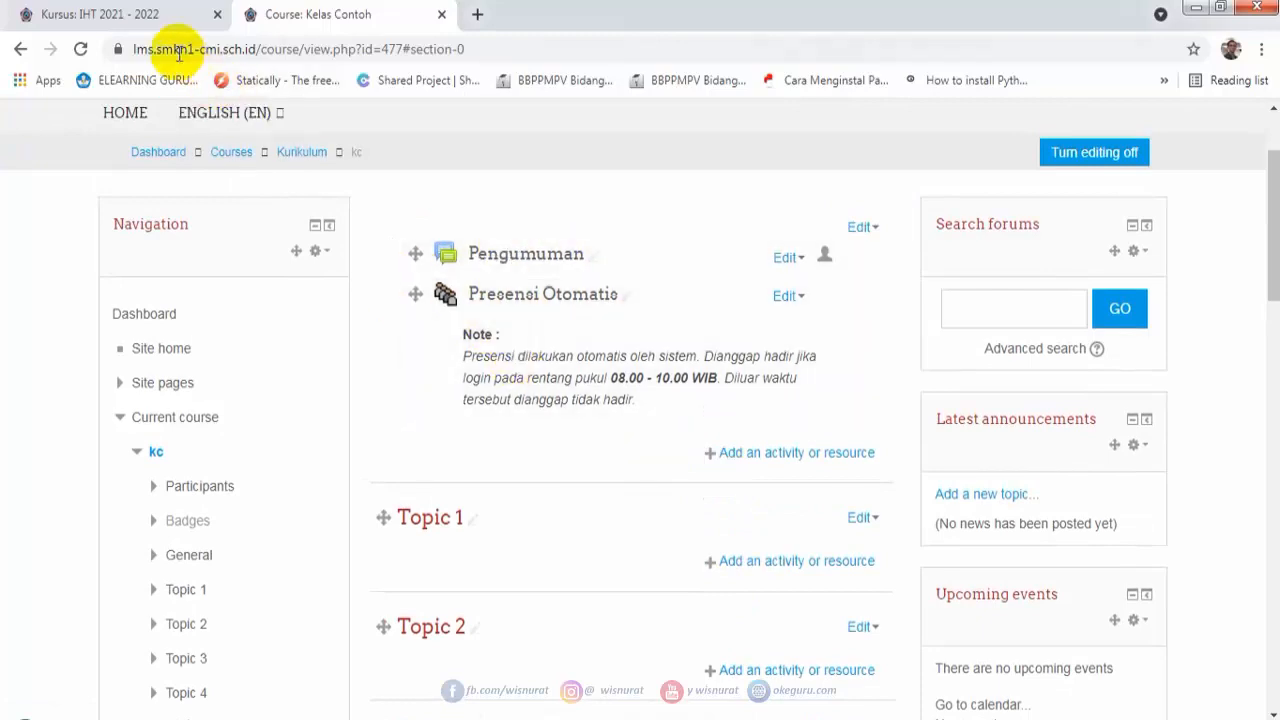
left_click(160, 16)
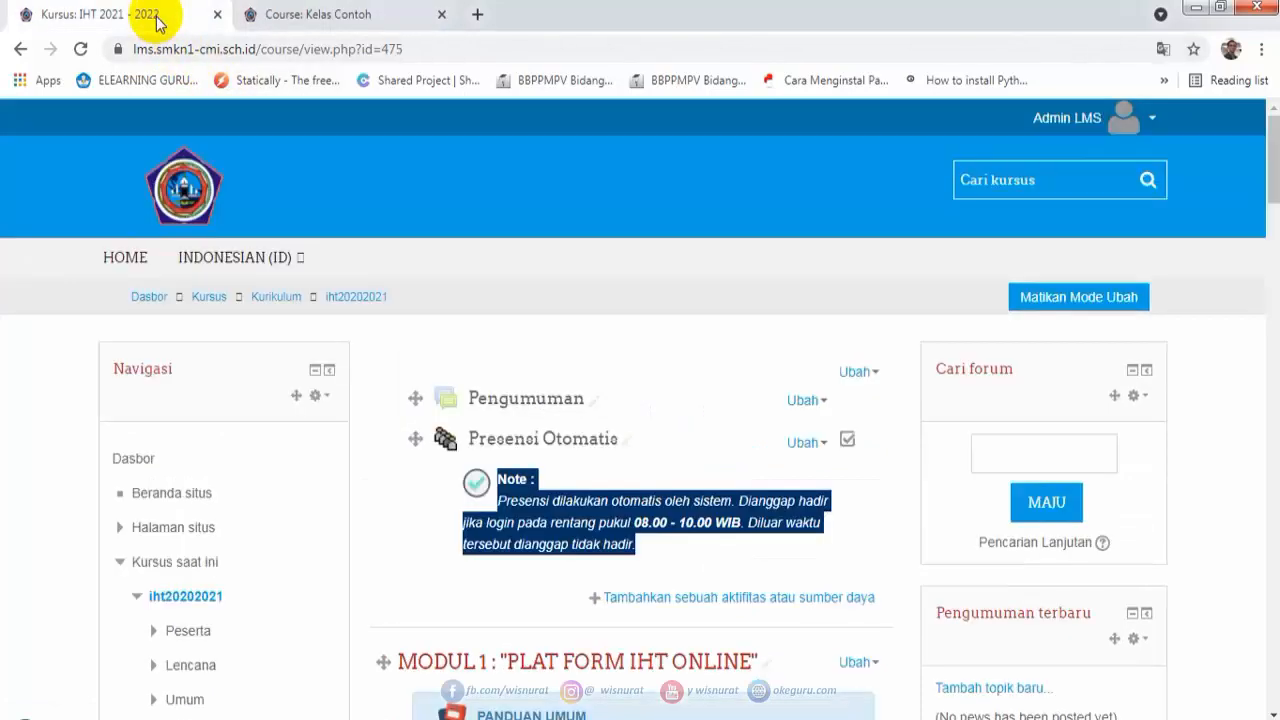
left_click(280, 14)
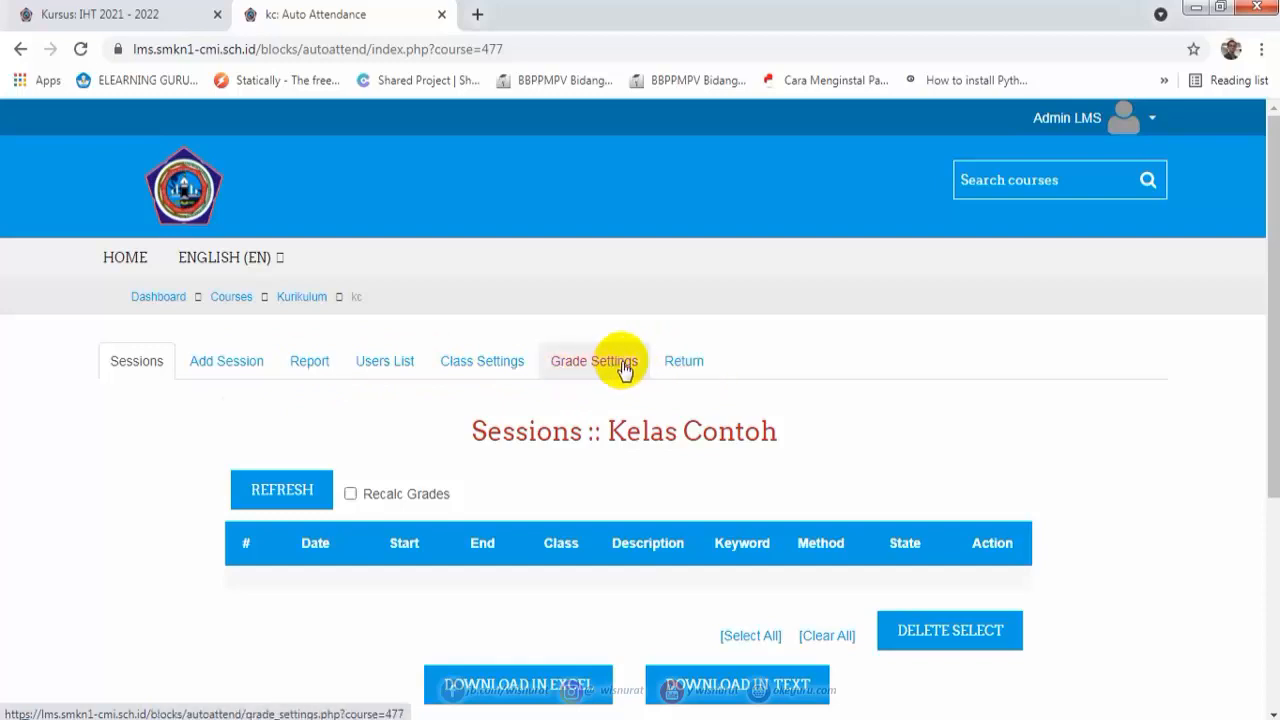
Open the IHT 2021 - 2022 course's Auto Attendance sessions page and review its session list as a reference.
left_click(153, 28)
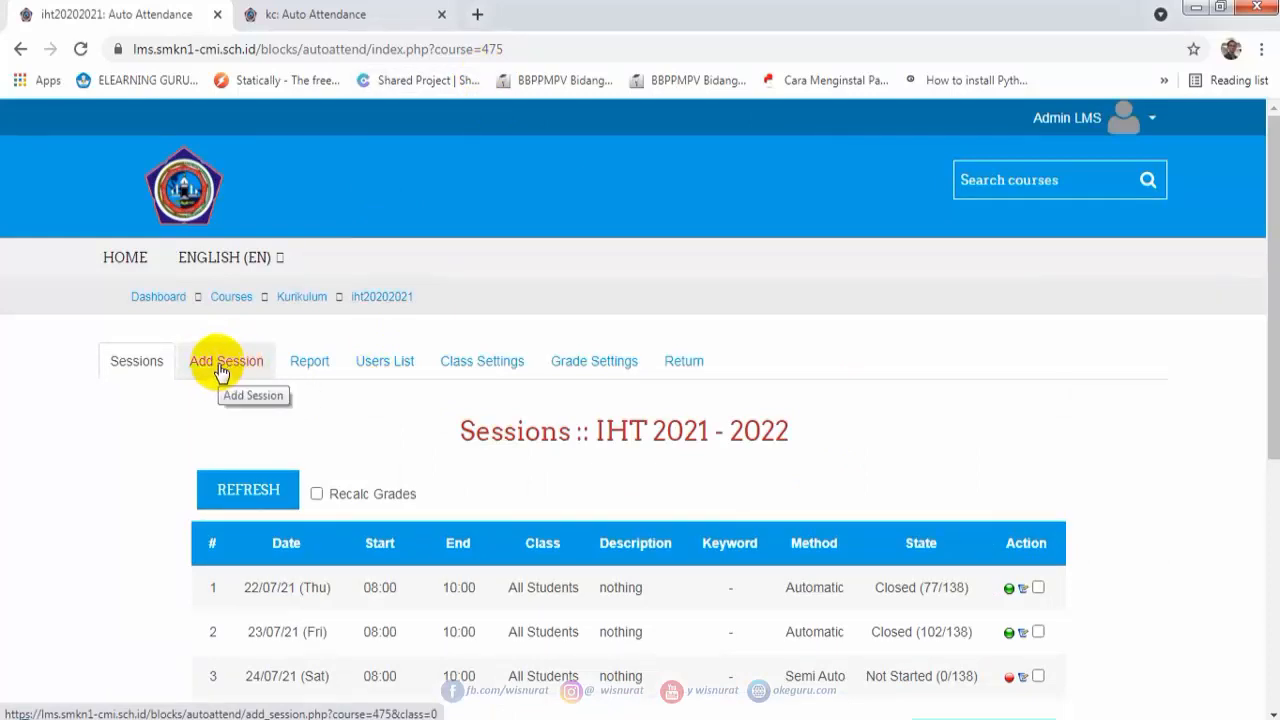
scroll(221, 372, "down", 2)
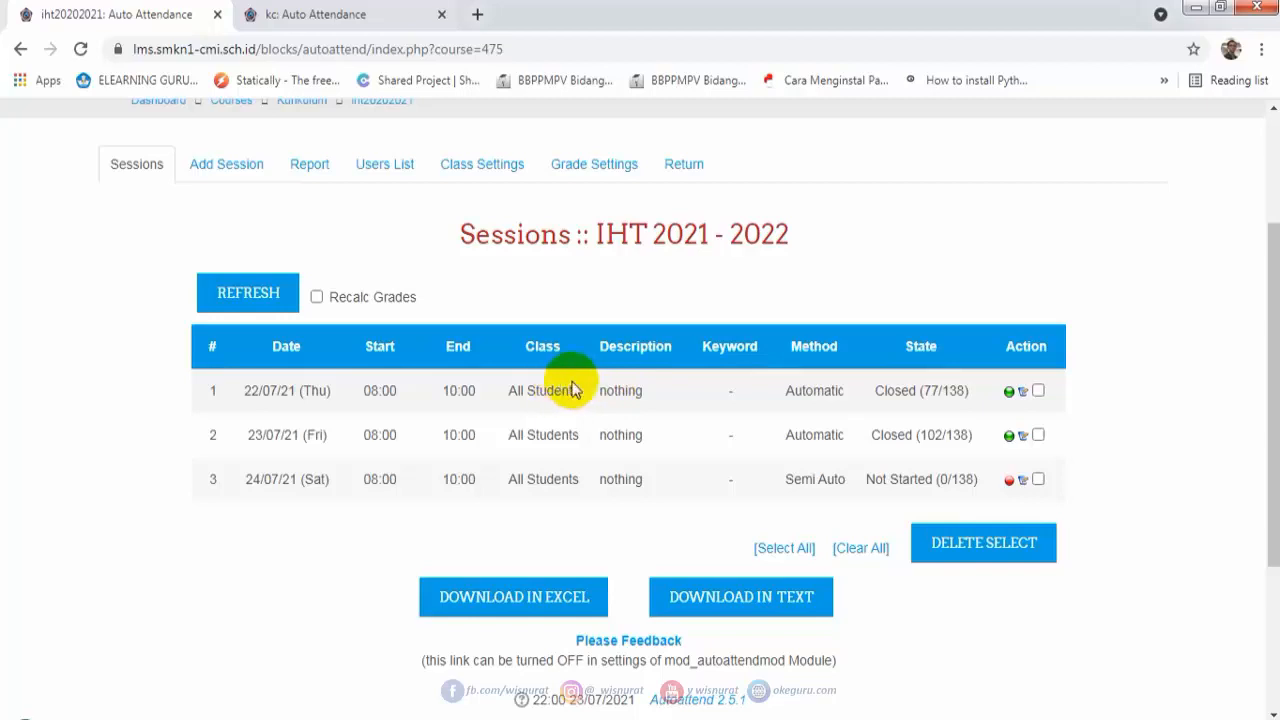
scroll(295, 491, "up", 2)
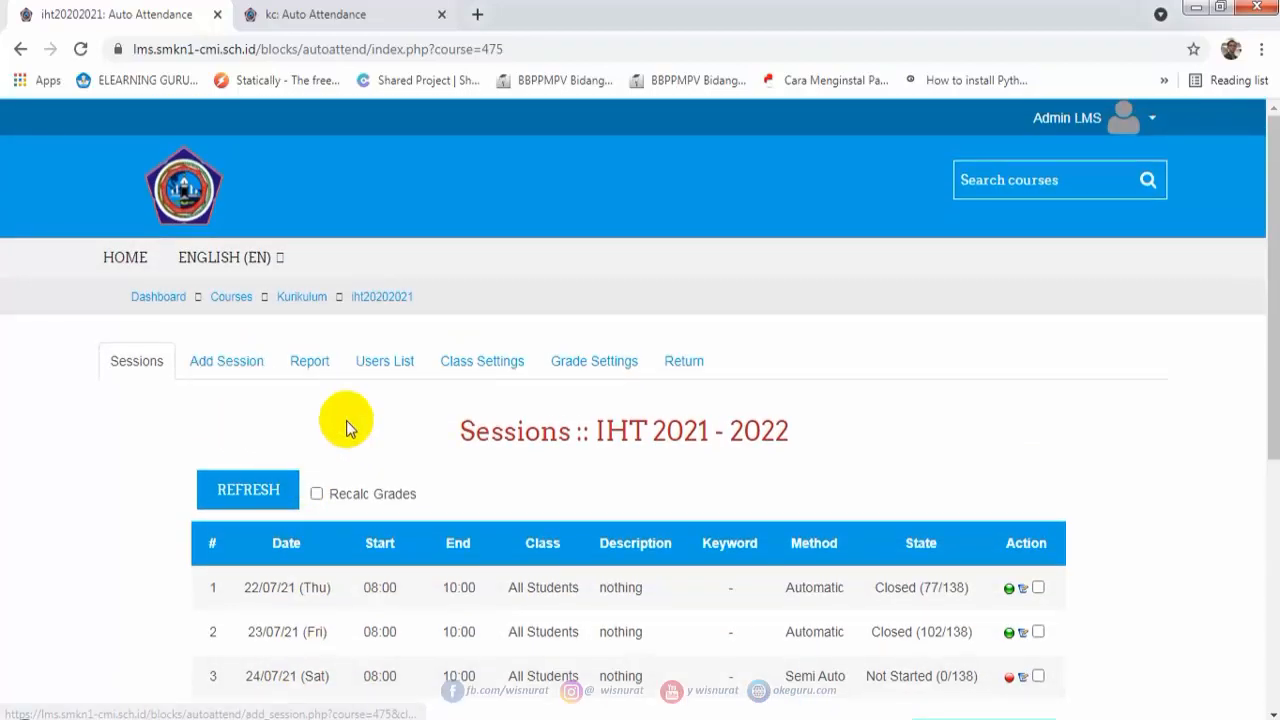
Review the Attendance Report and the Users List of the IHT 2021 - 2022 course.
left_click(309, 367)
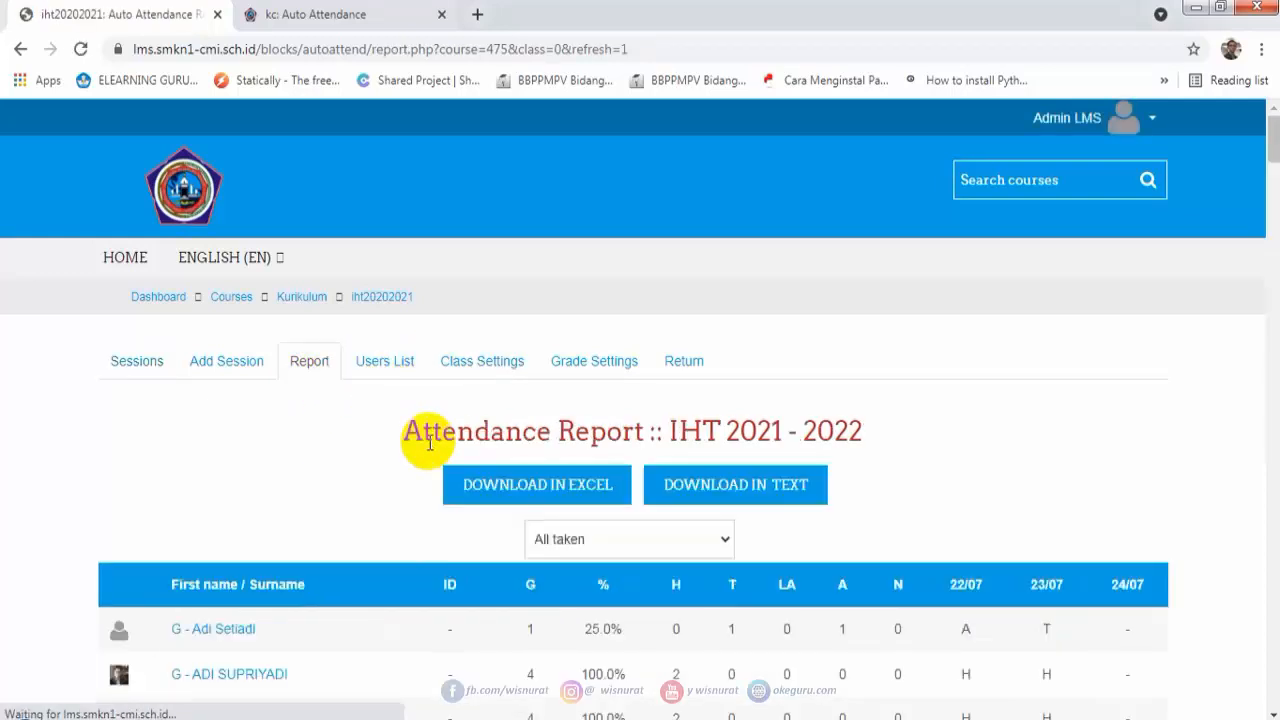
scroll(457, 434, "down", 2)
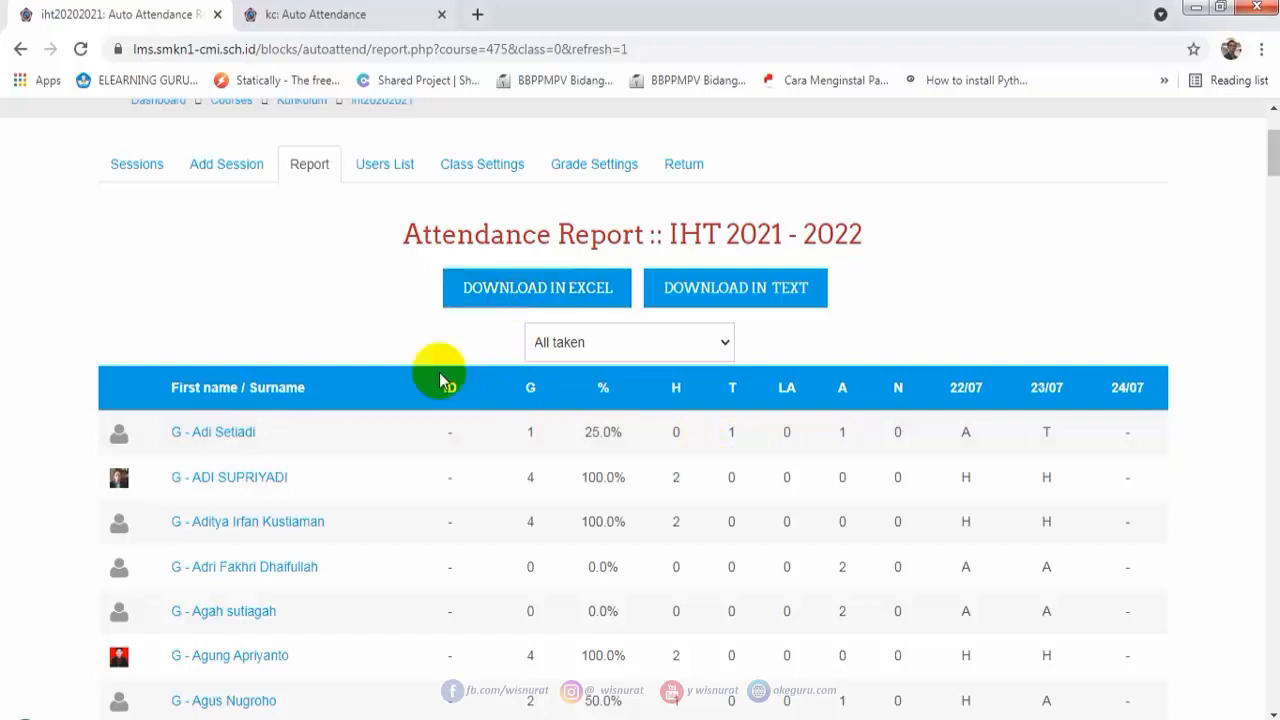
left_click(405, 178)
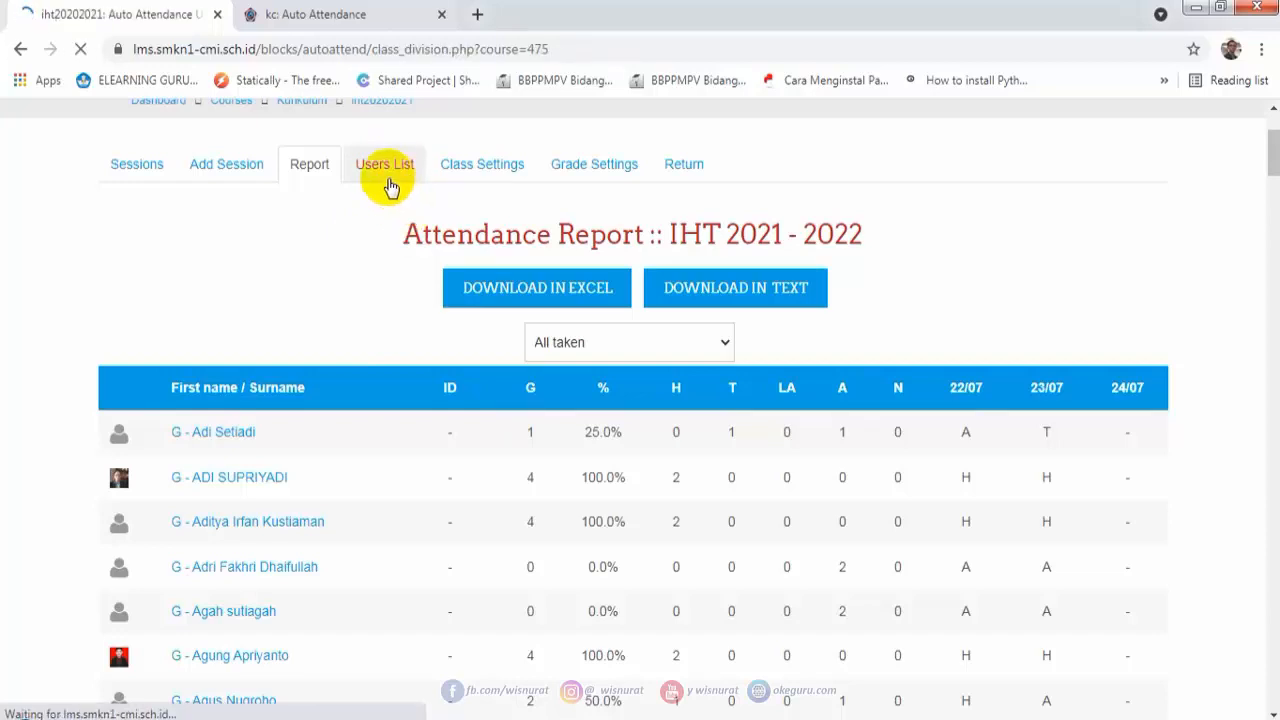
scroll(480, 320, "down", 1)
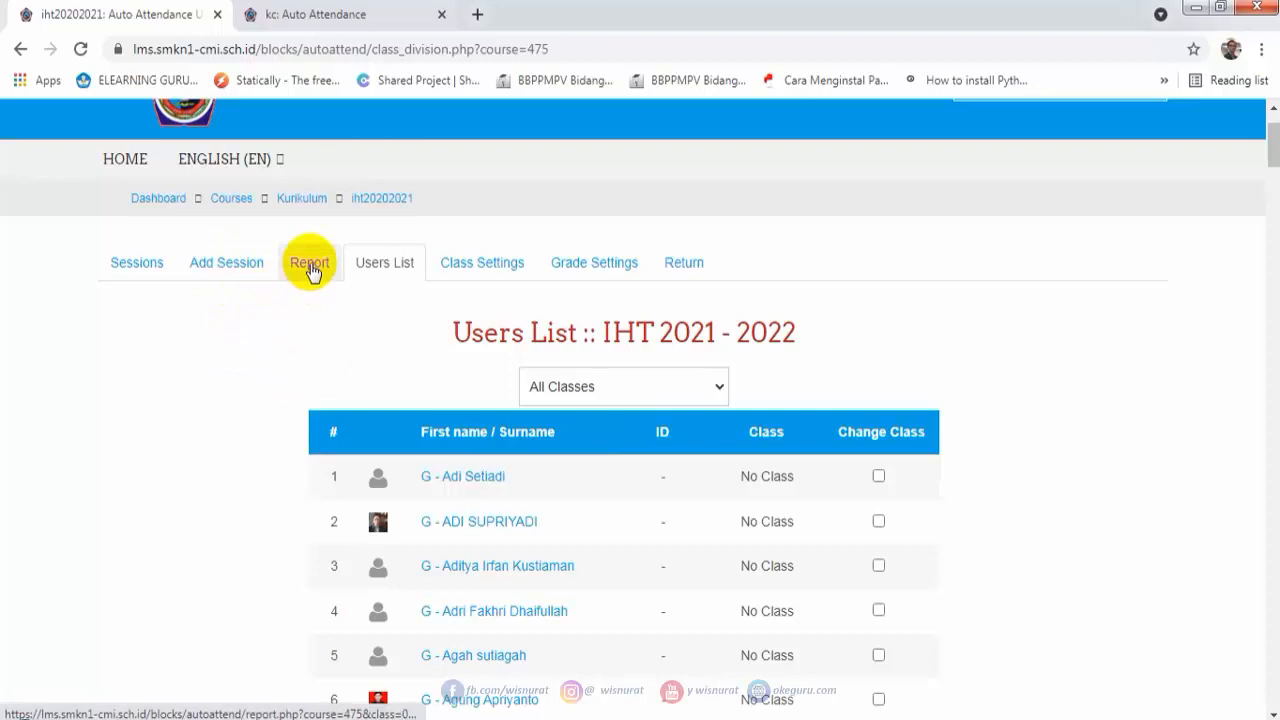
Review the IHT 2021 - 2022 course's Grade Settings, examining the acronym, title, grade and description of each attendance status.
left_click(589, 272)
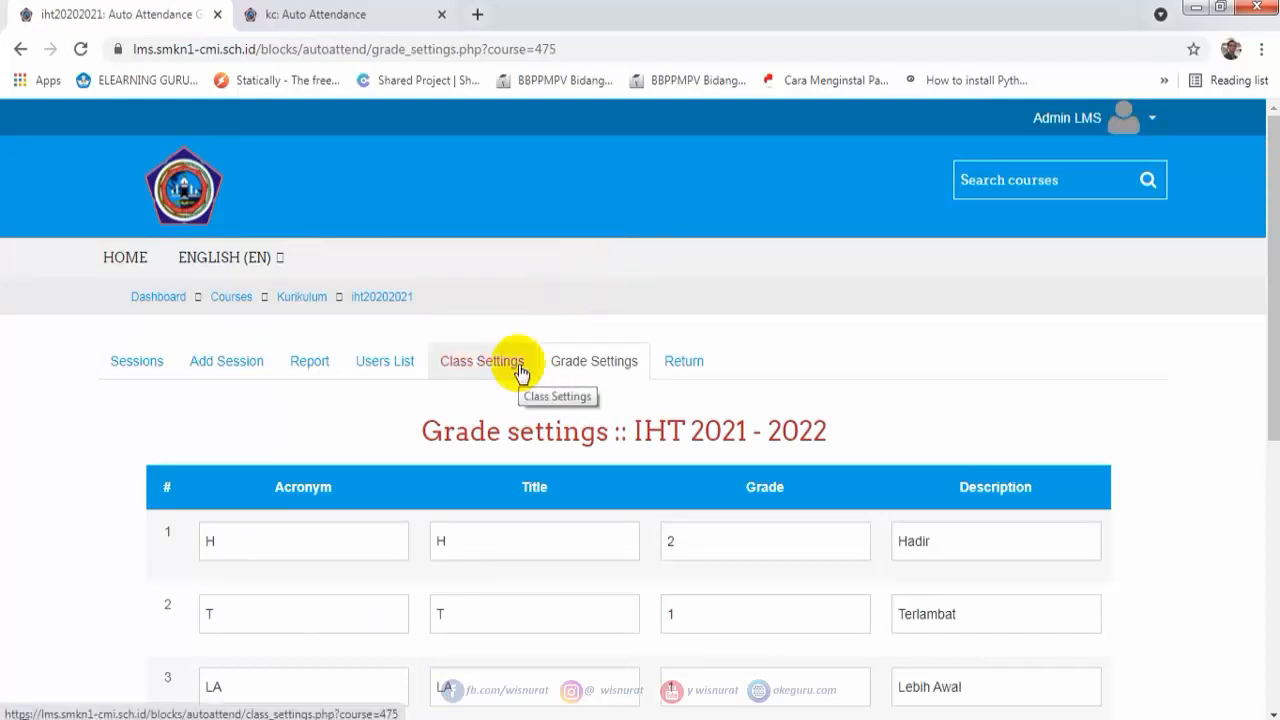
scroll(520, 366, "down", 1)
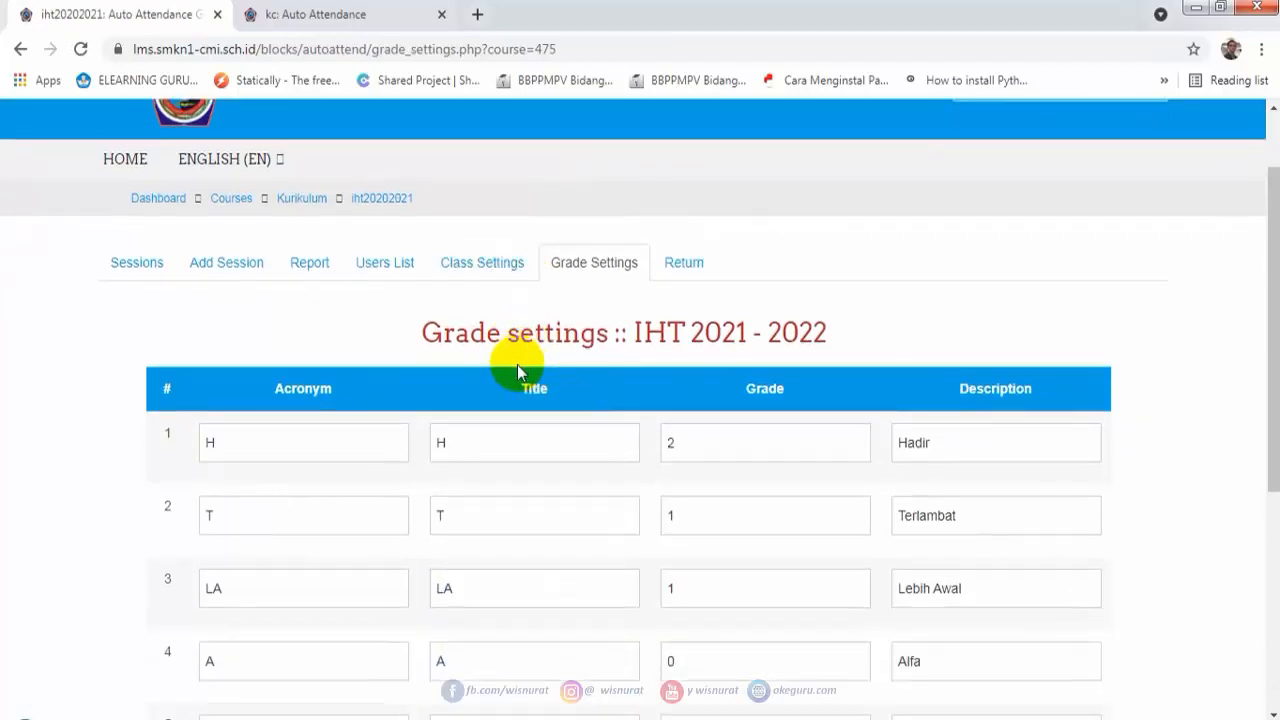
scroll(517, 364, "down", 1)
left_click(276, 347)
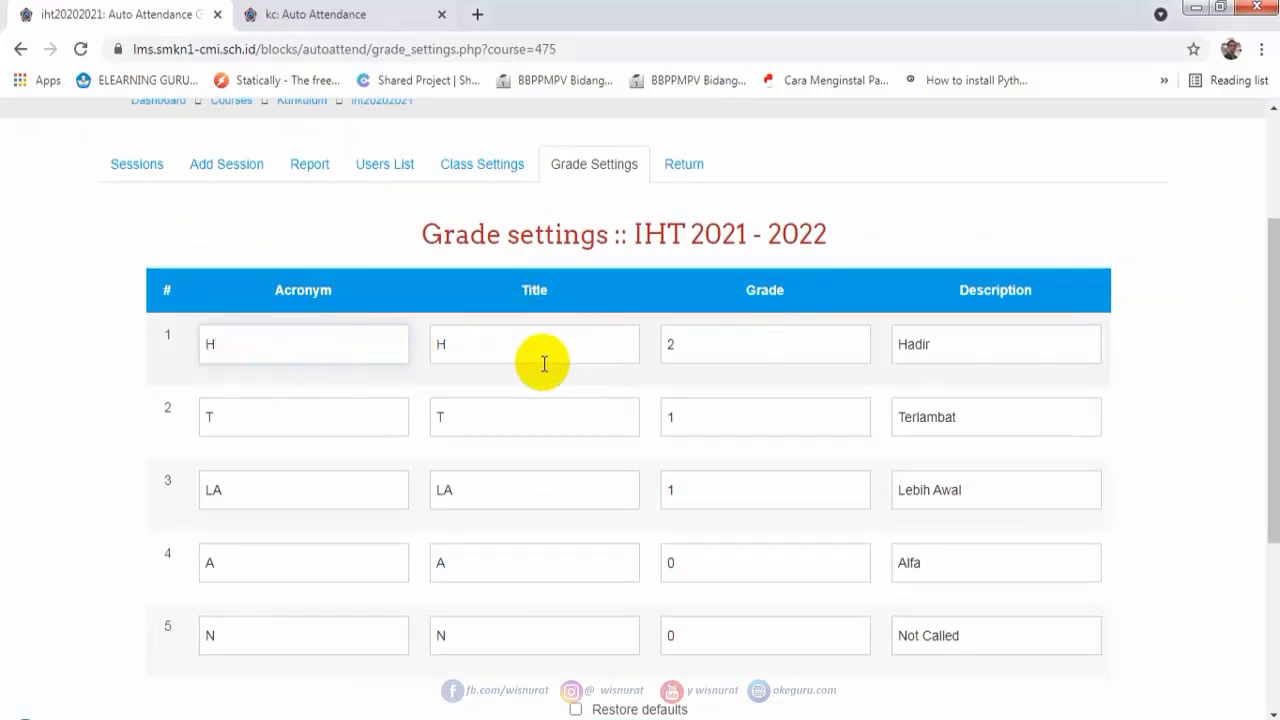
left_click(705, 340)
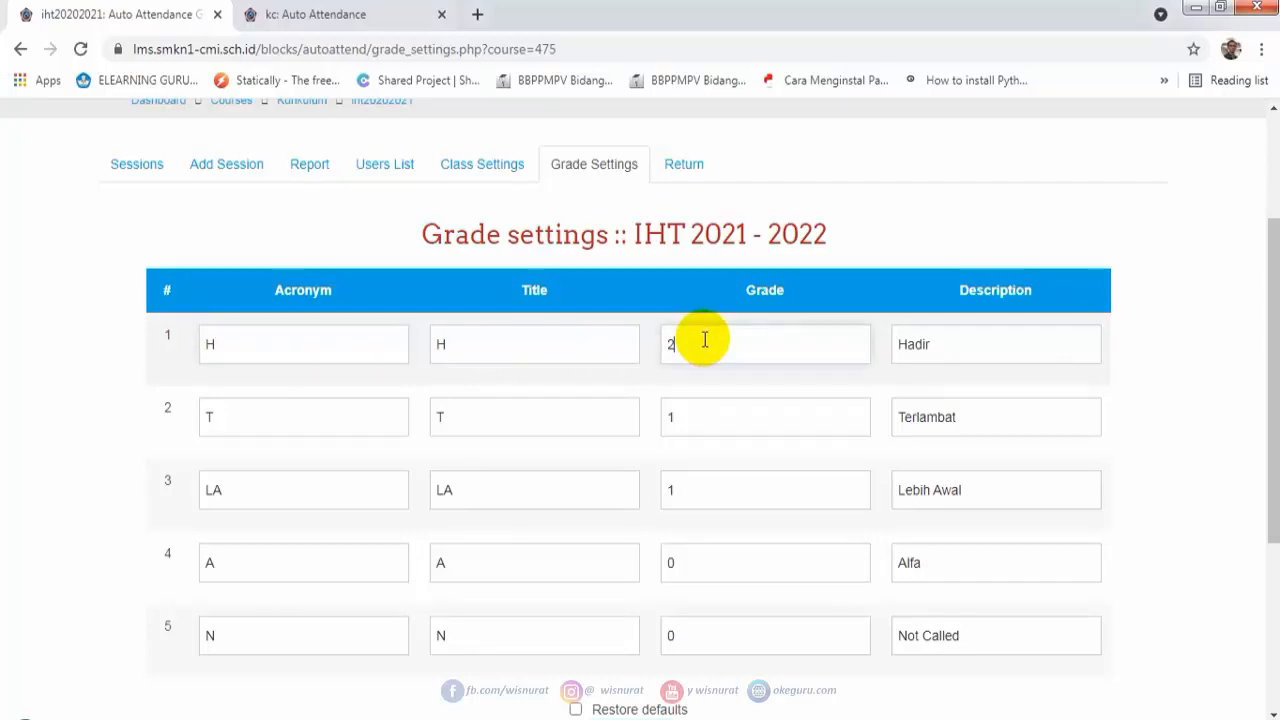
left_click(952, 343)
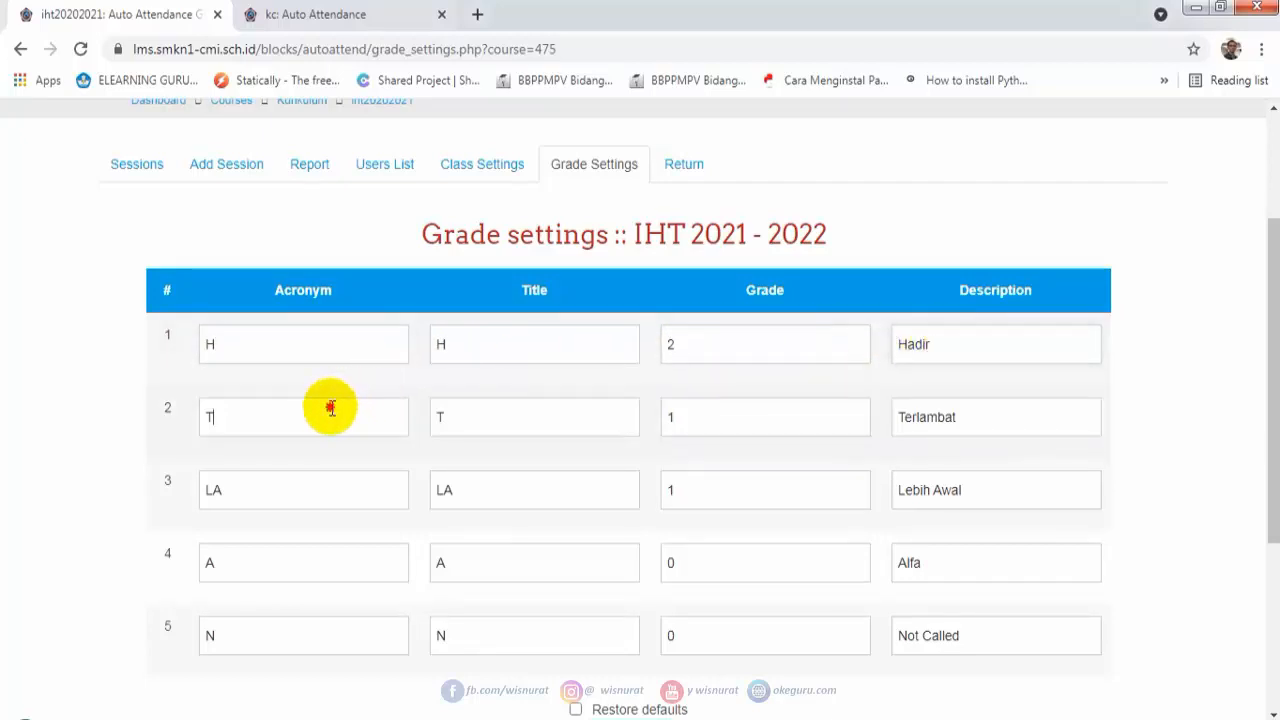
left_click(500, 414)
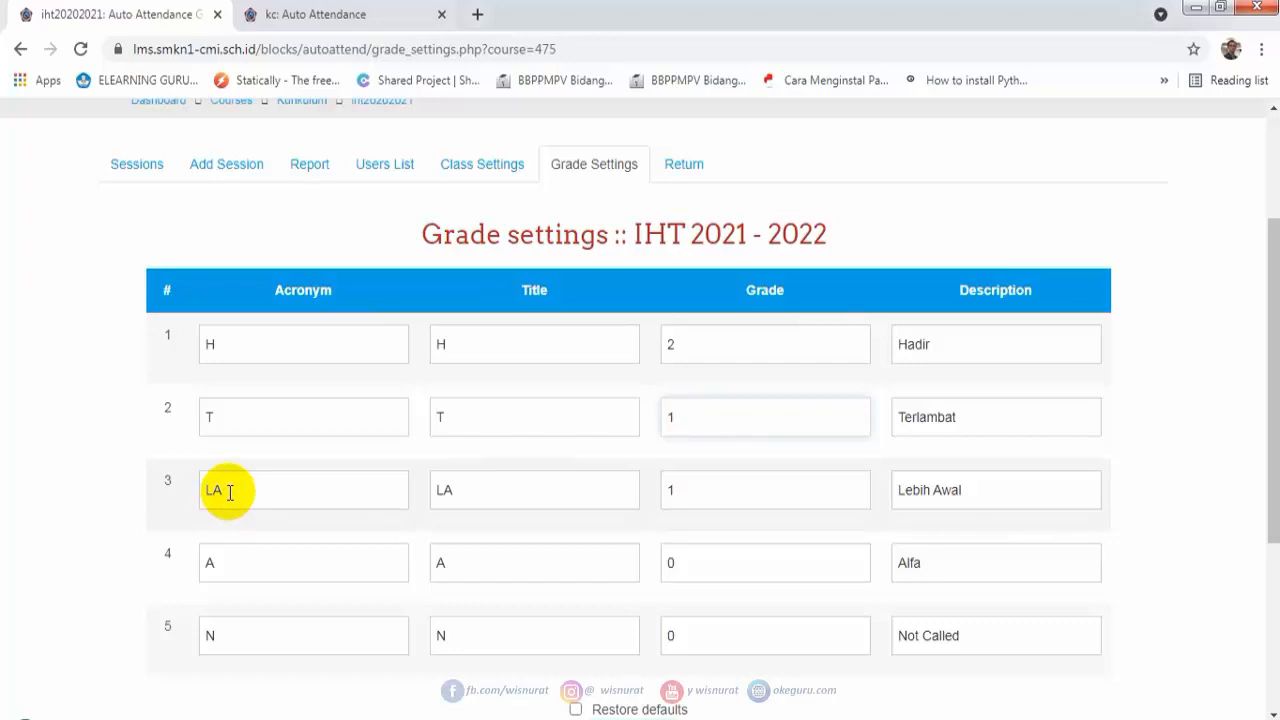
left_click(685, 490)
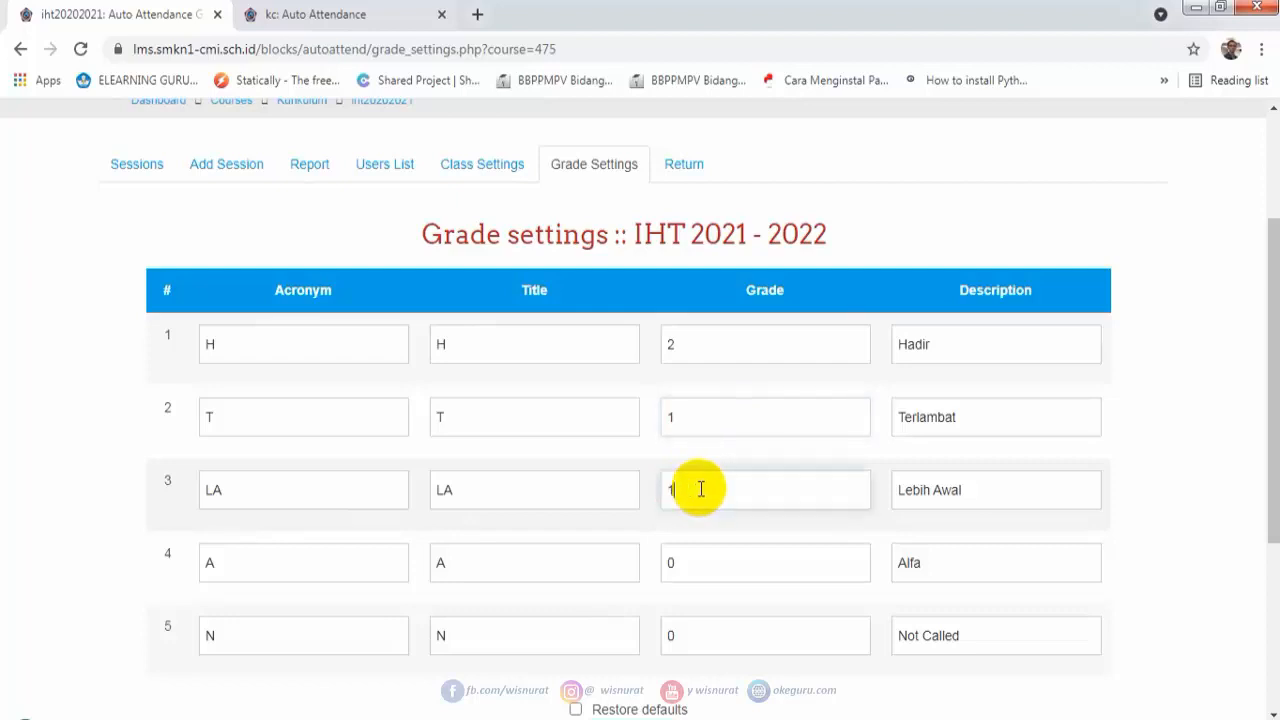
left_click(982, 488)
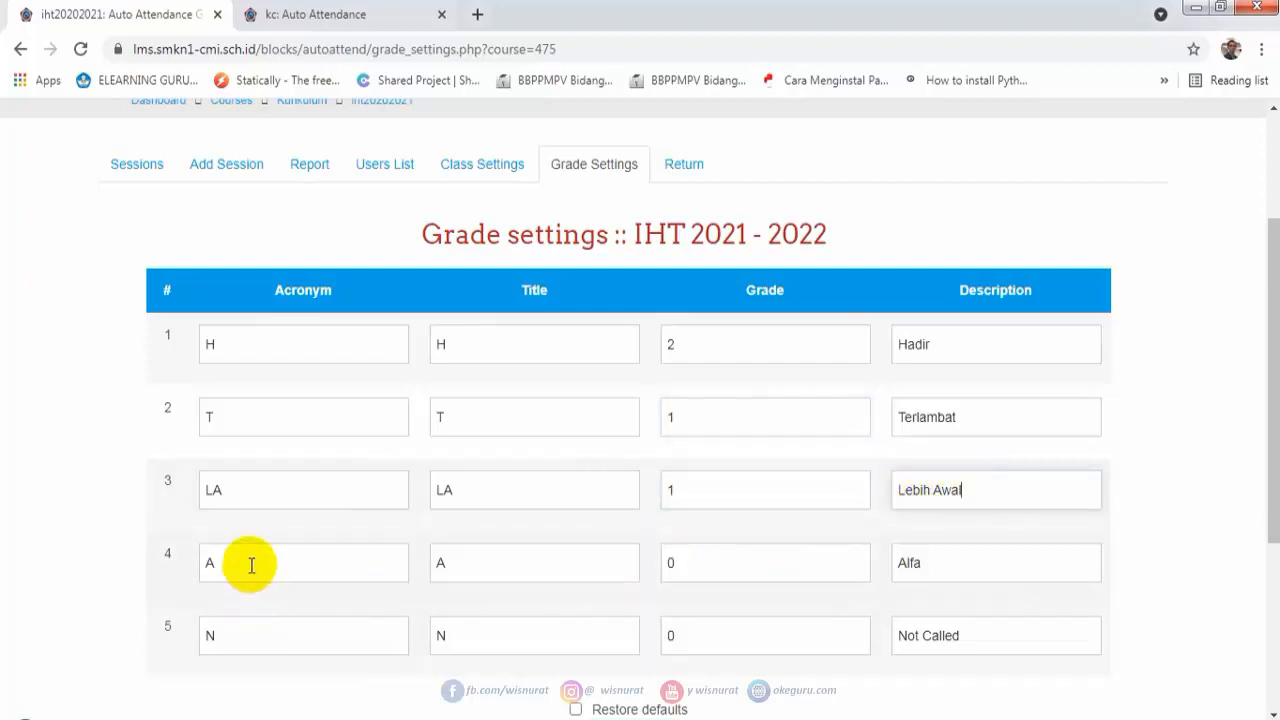
left_click(337, 562)
left_click(511, 560)
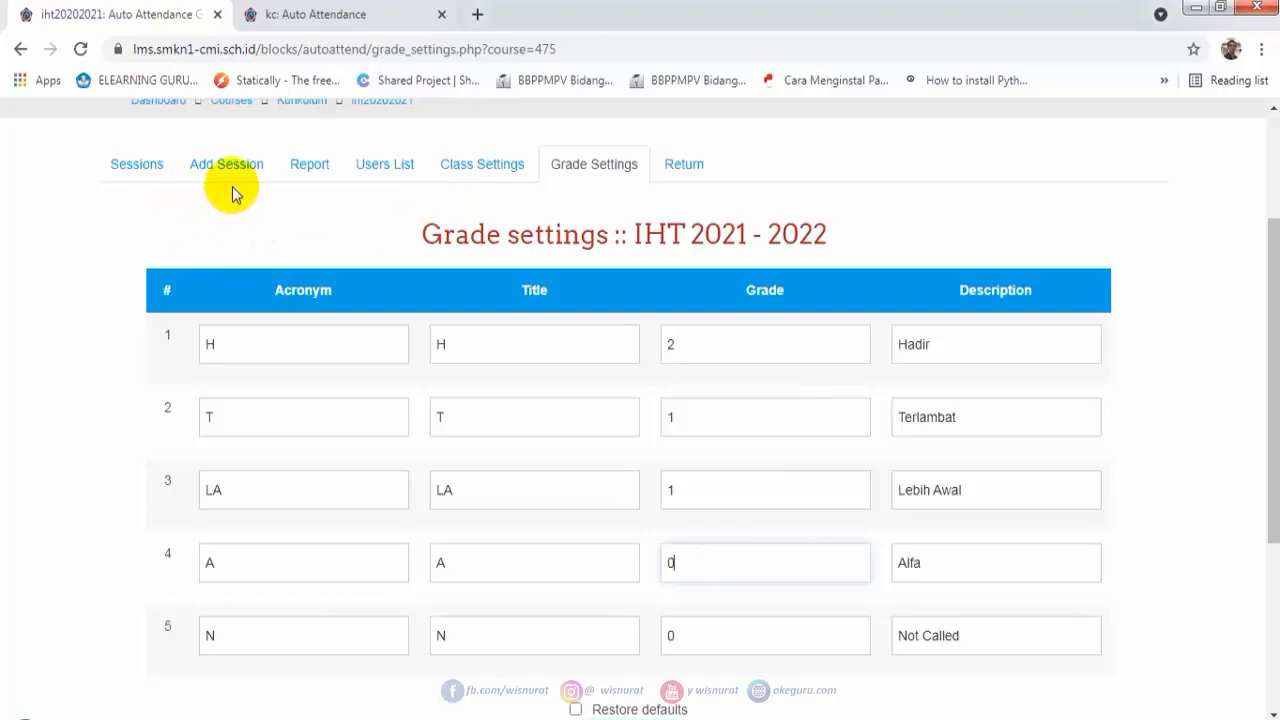
Check Kelas Contoh's sessions page, and open the Add Session page of the IHT 2021 - 2022 course.
left_click(277, 30)
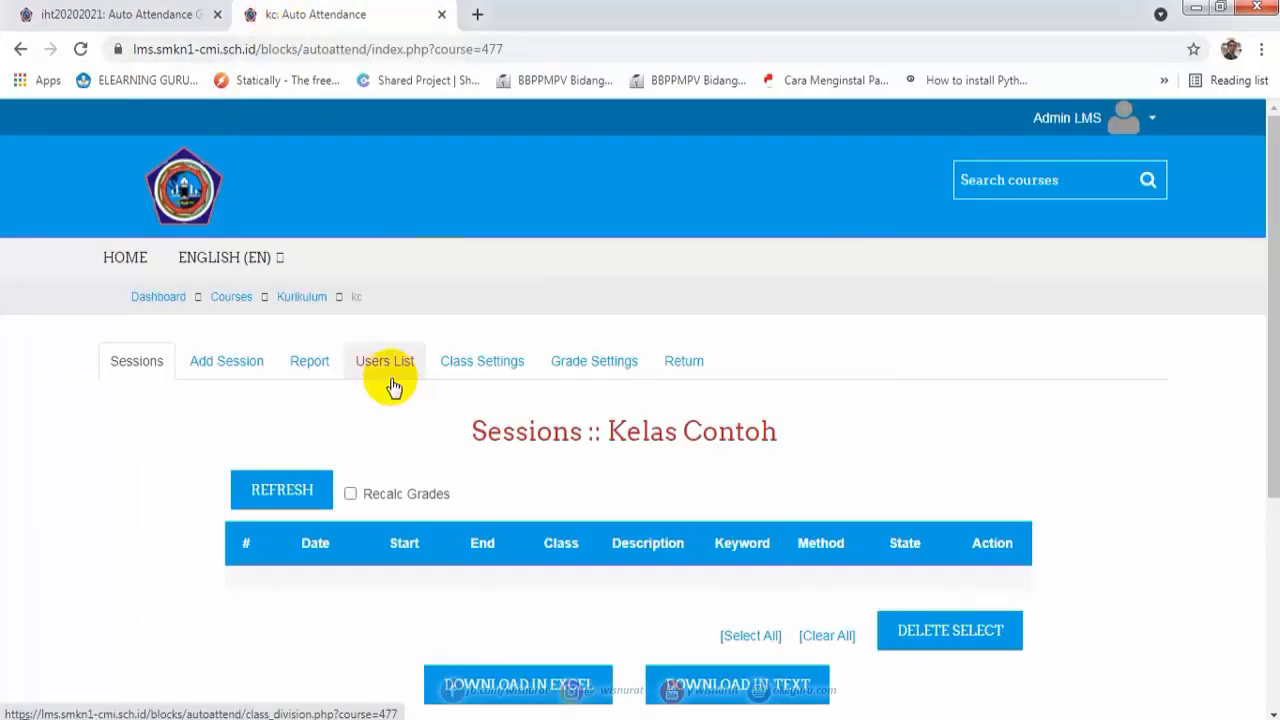
left_click(125, 12)
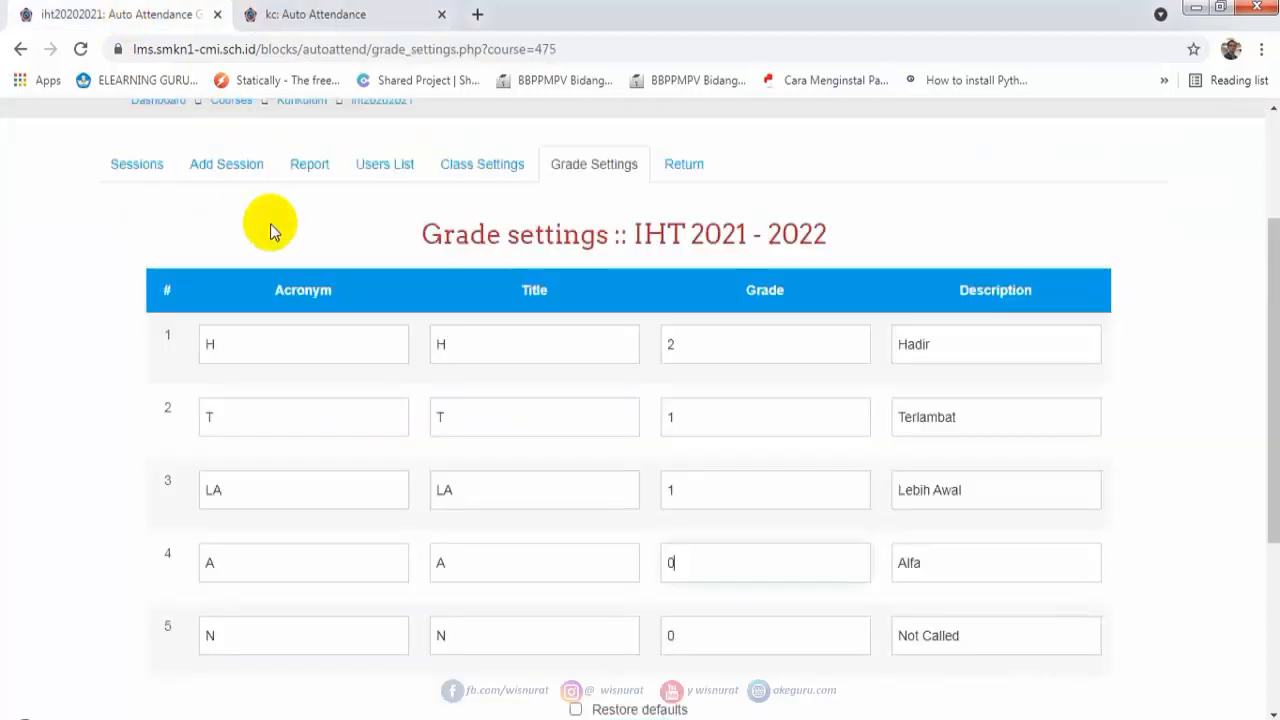
left_click(222, 178)
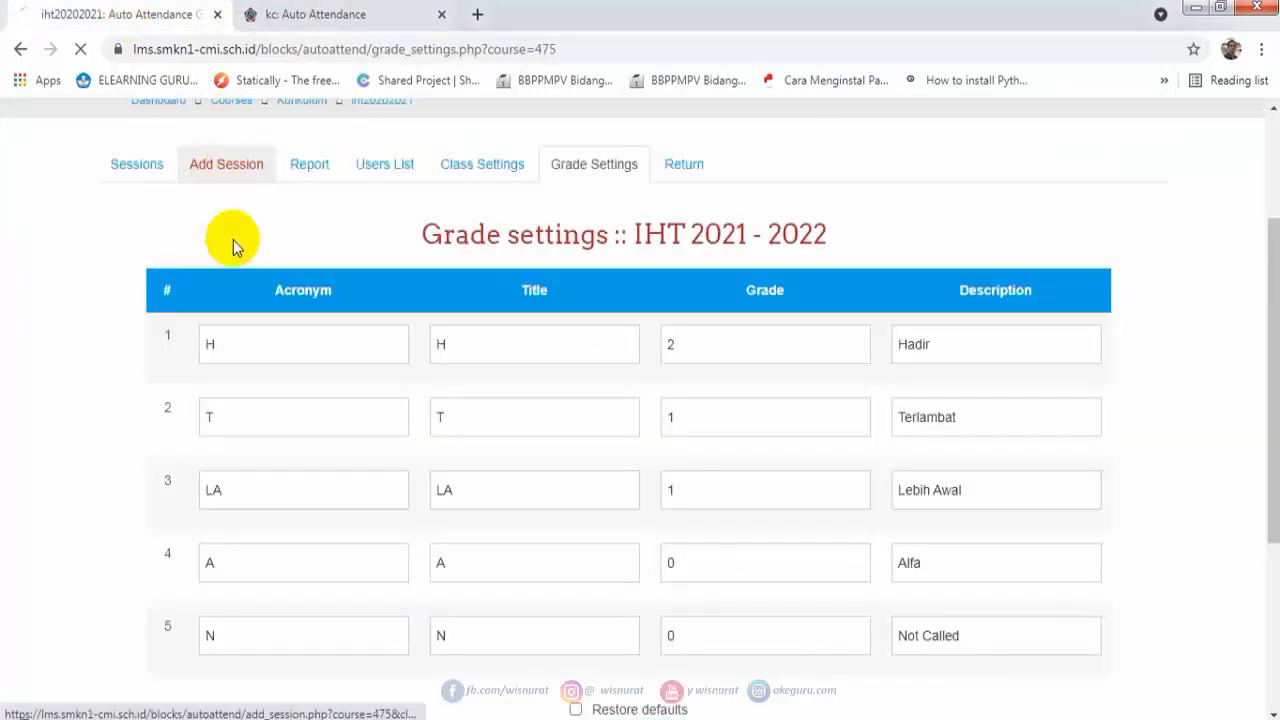
Open the Add Session form of the Kelas Contoh course and set the attendance method to Automatic.
left_click(328, 18)
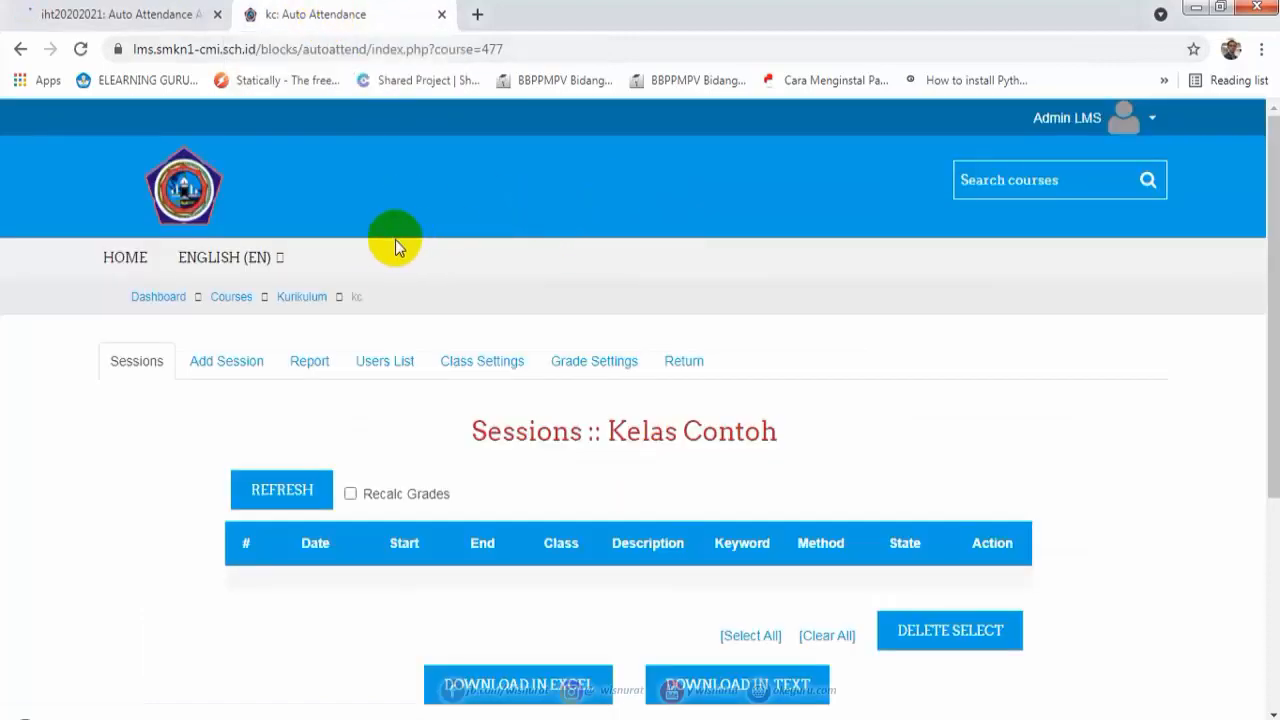
scroll(341, 271, "down", 2)
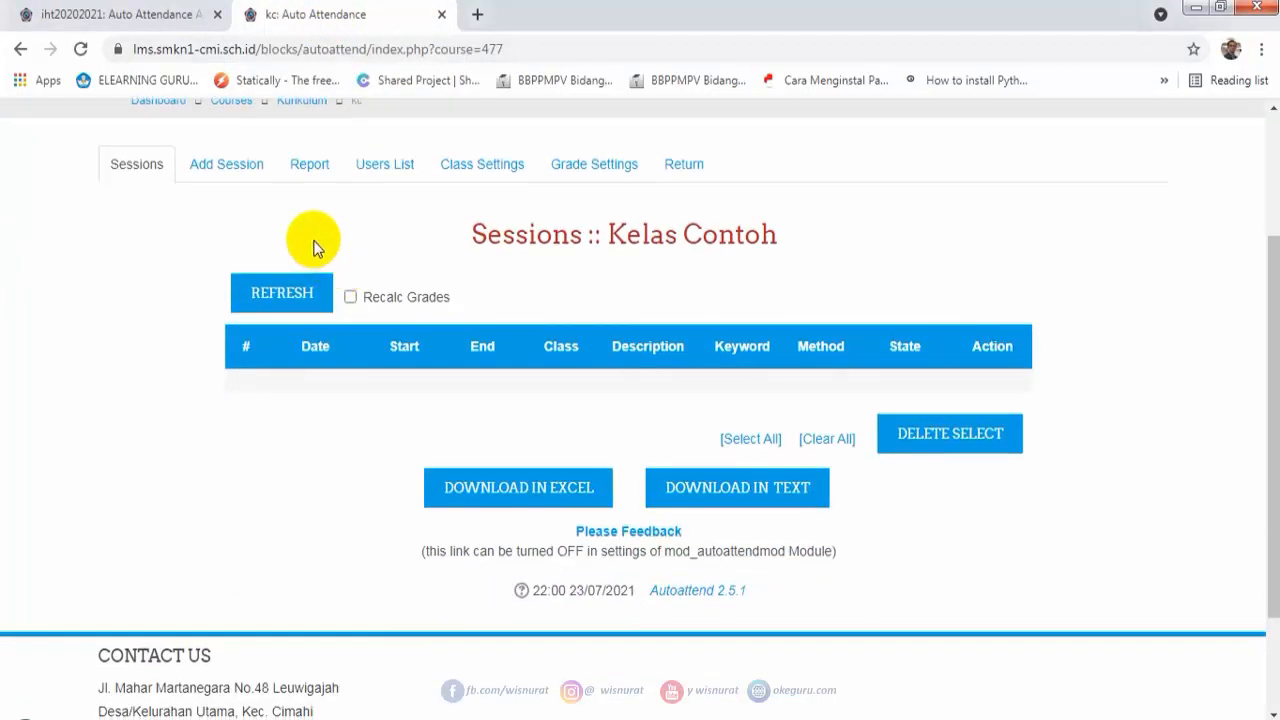
left_click(240, 176)
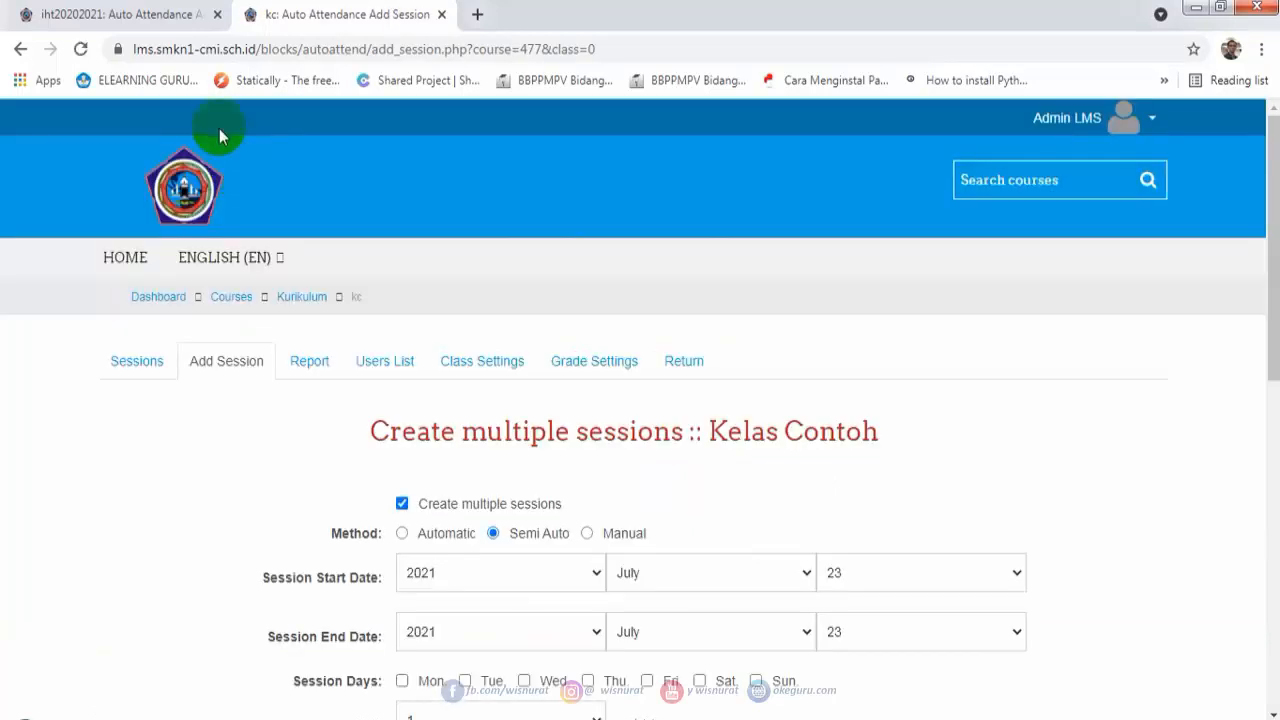
scroll(679, 500, "down", 1)
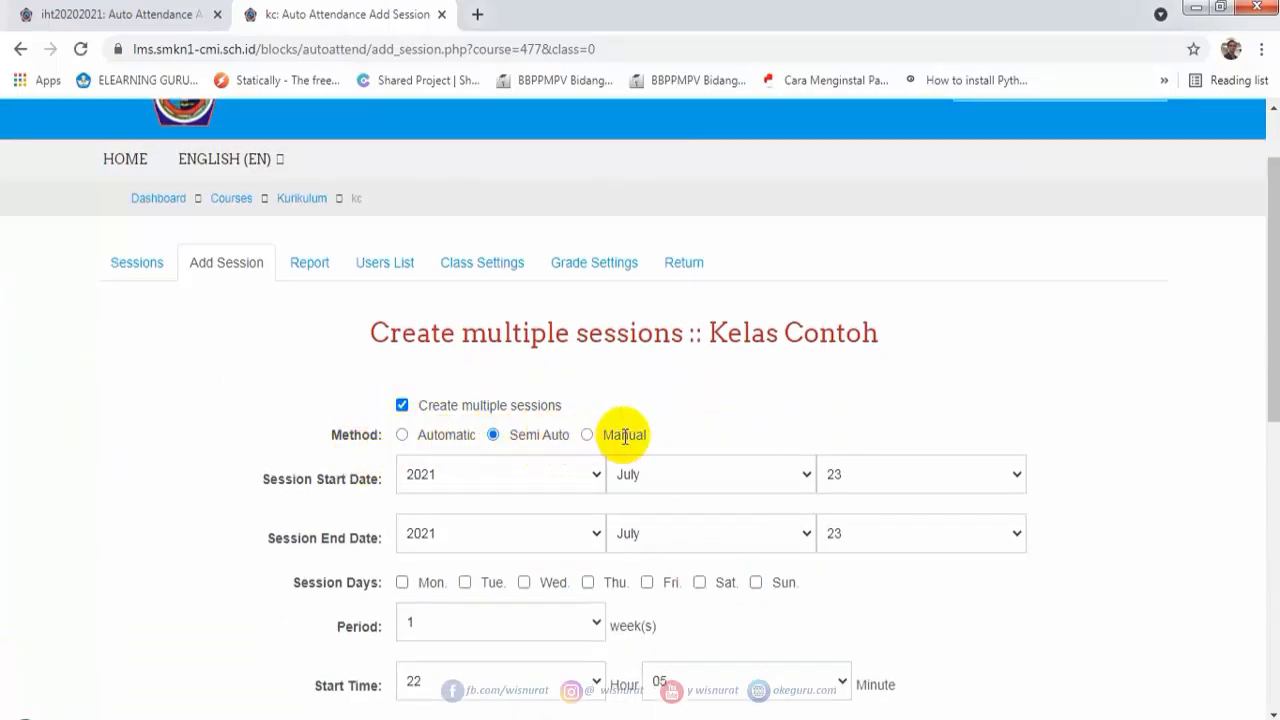
left_click(401, 435)
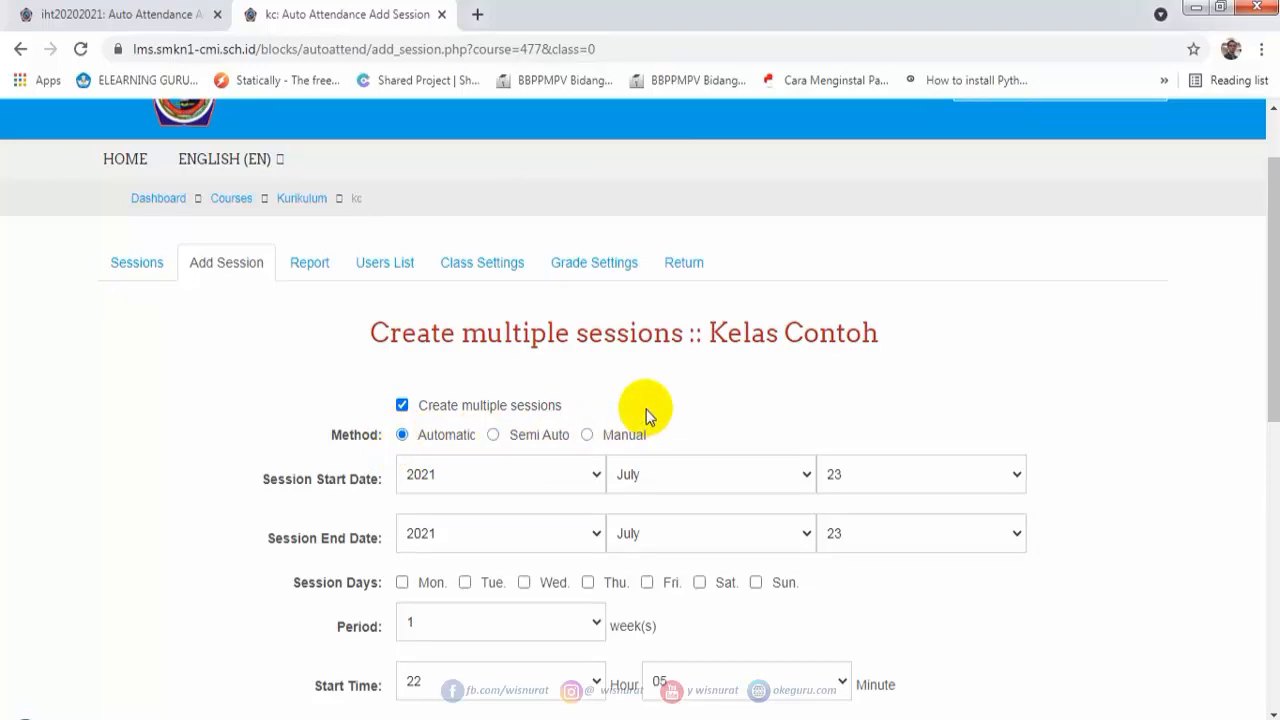
Check the dates in the system calendar and set the day of the session end date to 29.
scroll(650, 378, "down", 1)
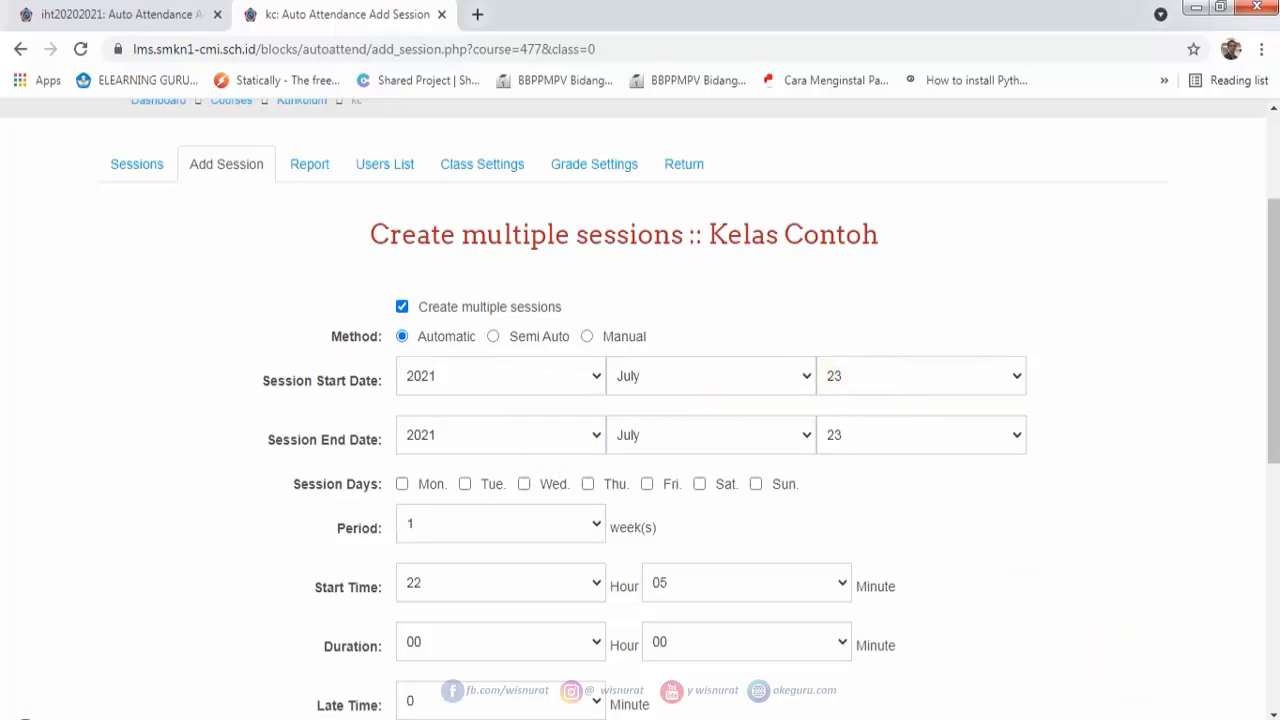
left_click(1093, 606)
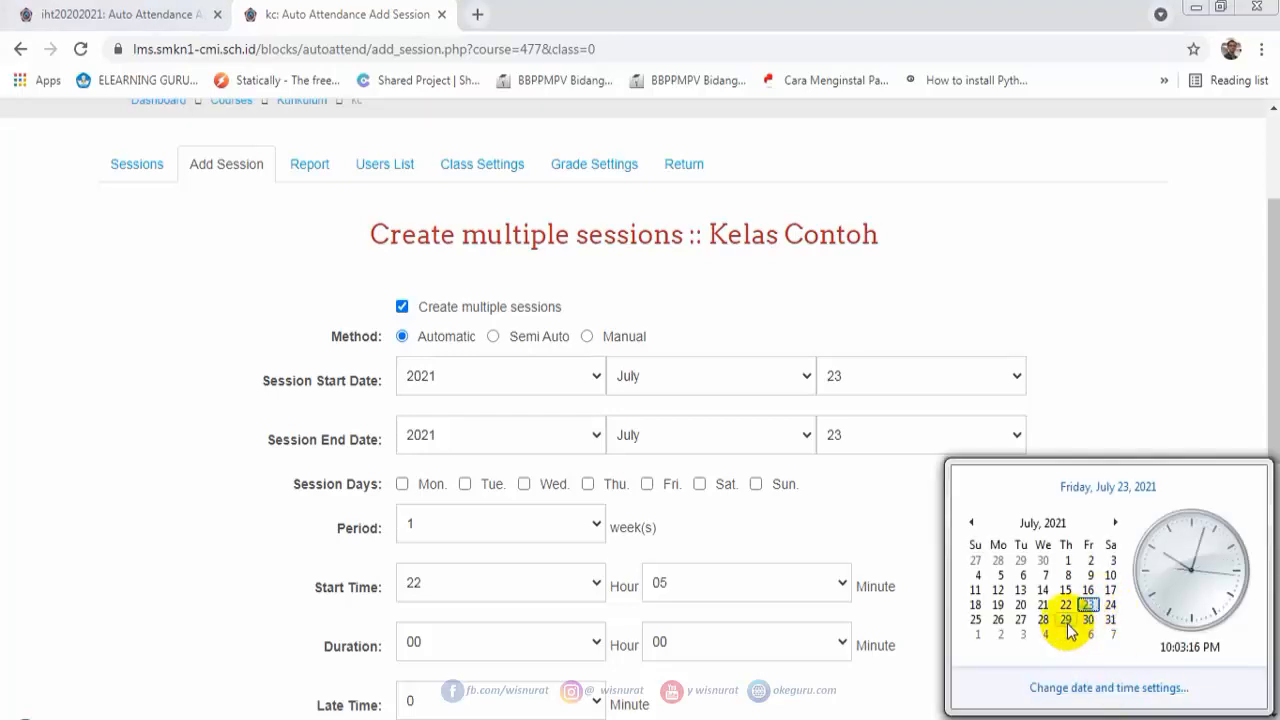
left_click(951, 289)
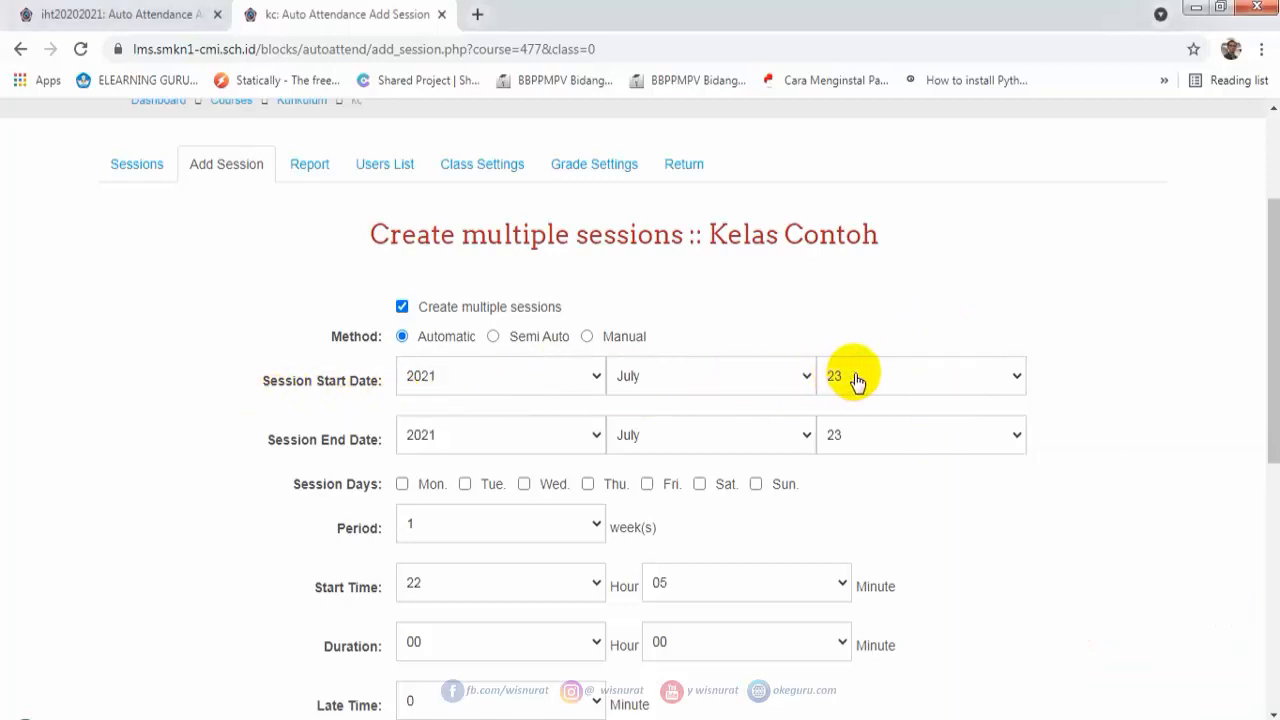
left_click(882, 437)
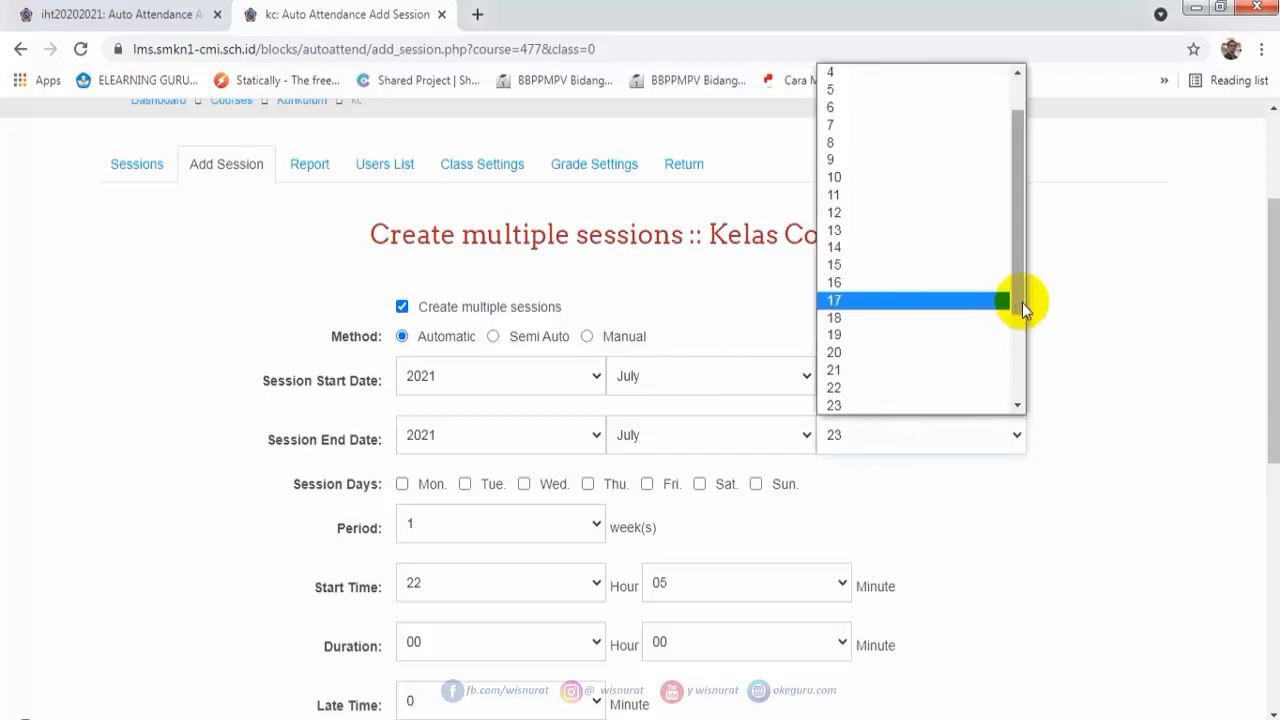
left_click_drag(1022, 302, 1022, 412)
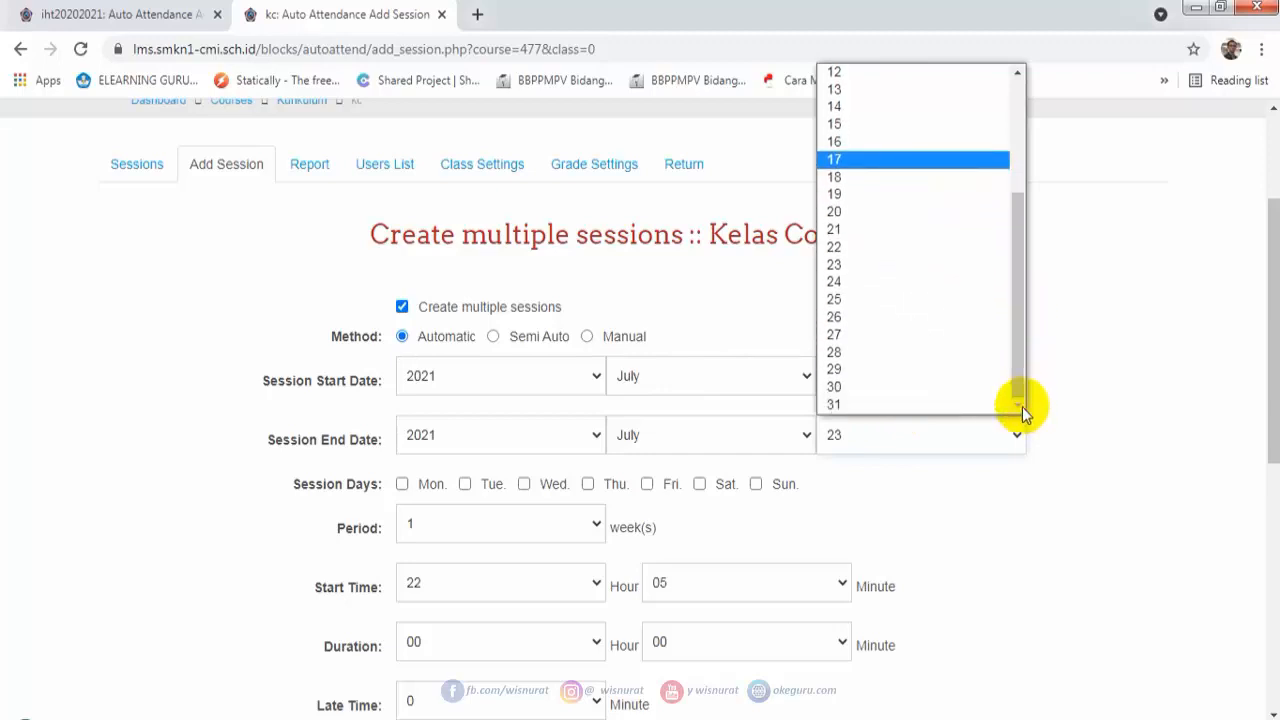
left_click(879, 370)
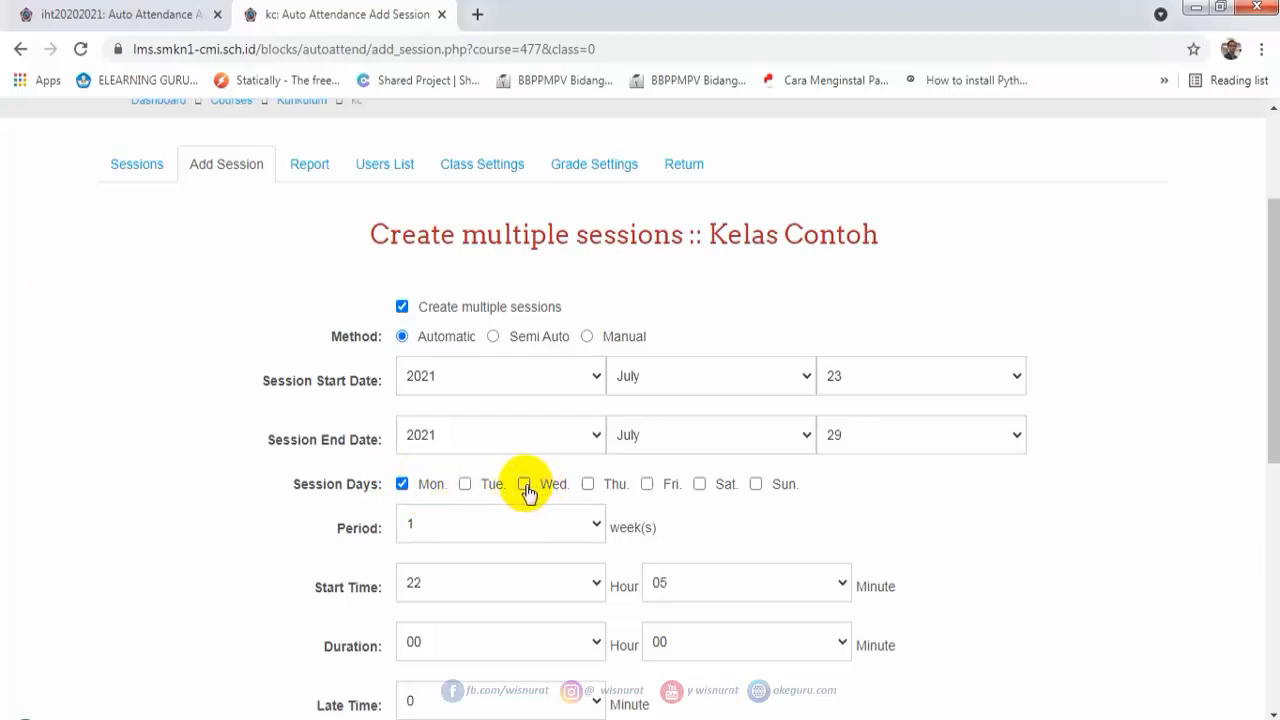
Select Monday, Wednesday and Friday as session days and set the period to 2 weeks.
left_click(647, 484)
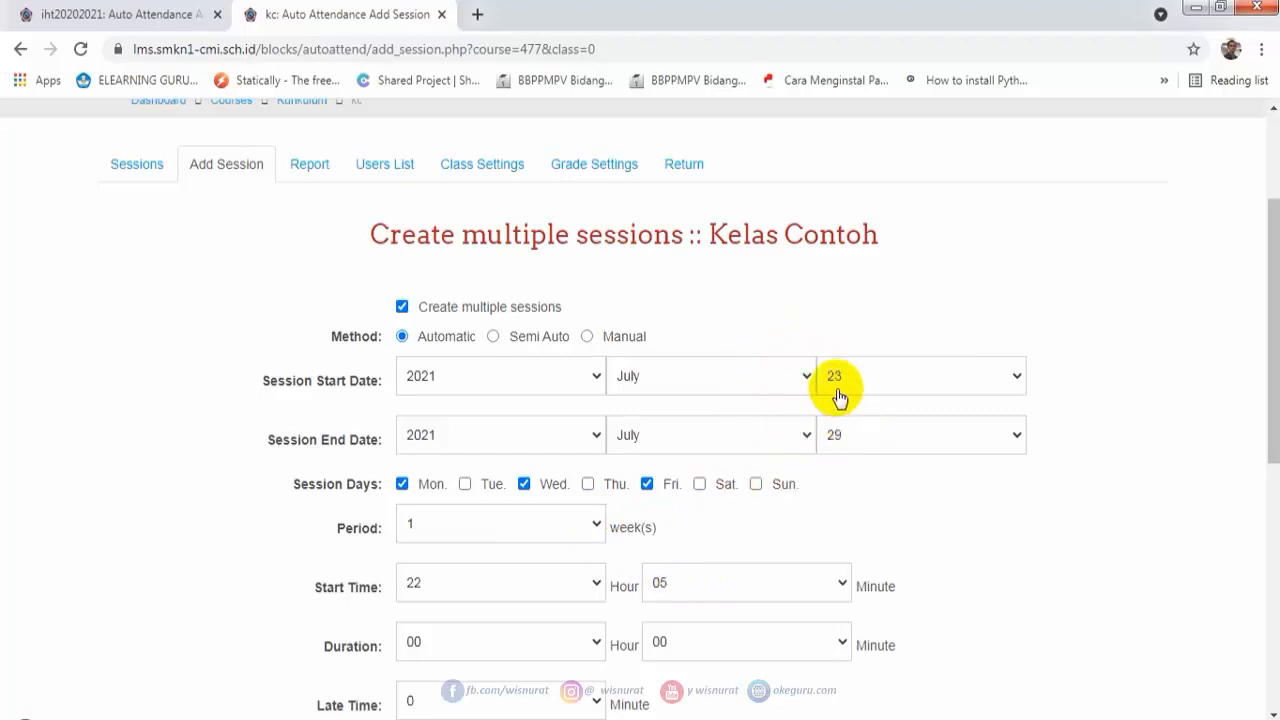
left_click(597, 531)
left_click(568, 569)
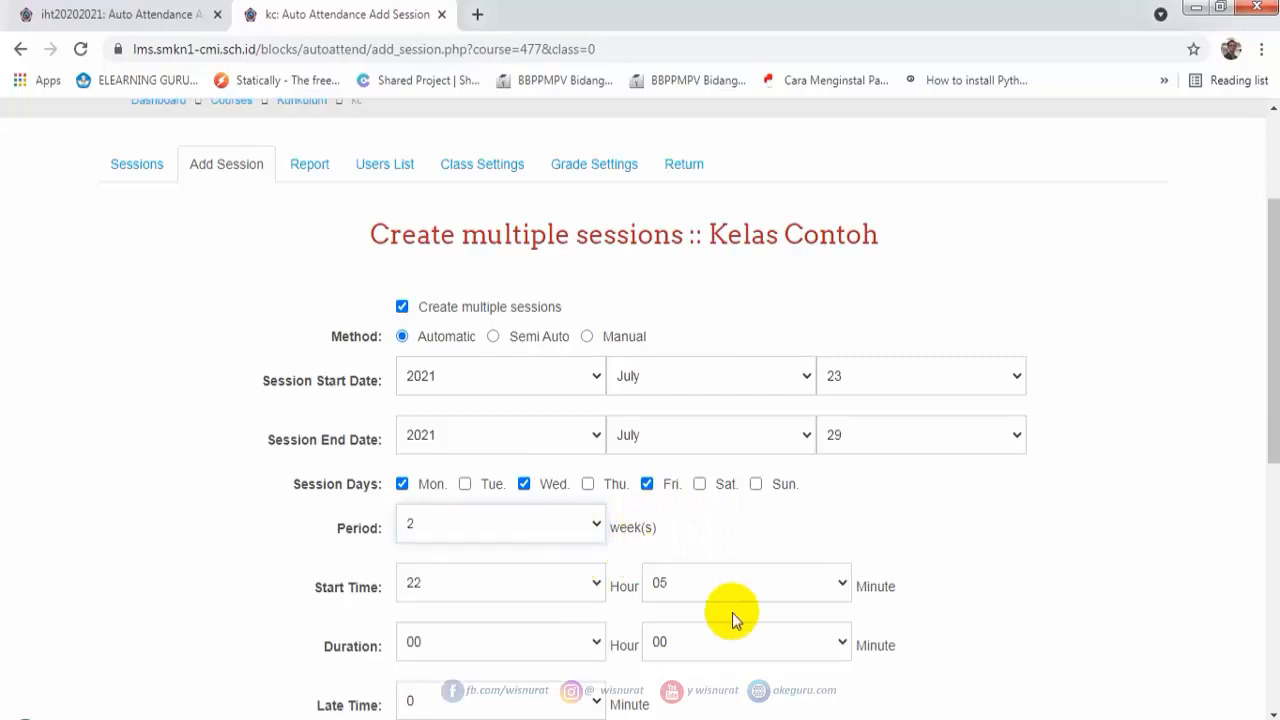
left_click(818, 530)
Set the session start time to 08 hours 00 minutes.
scroll(820, 500, "down", 2)
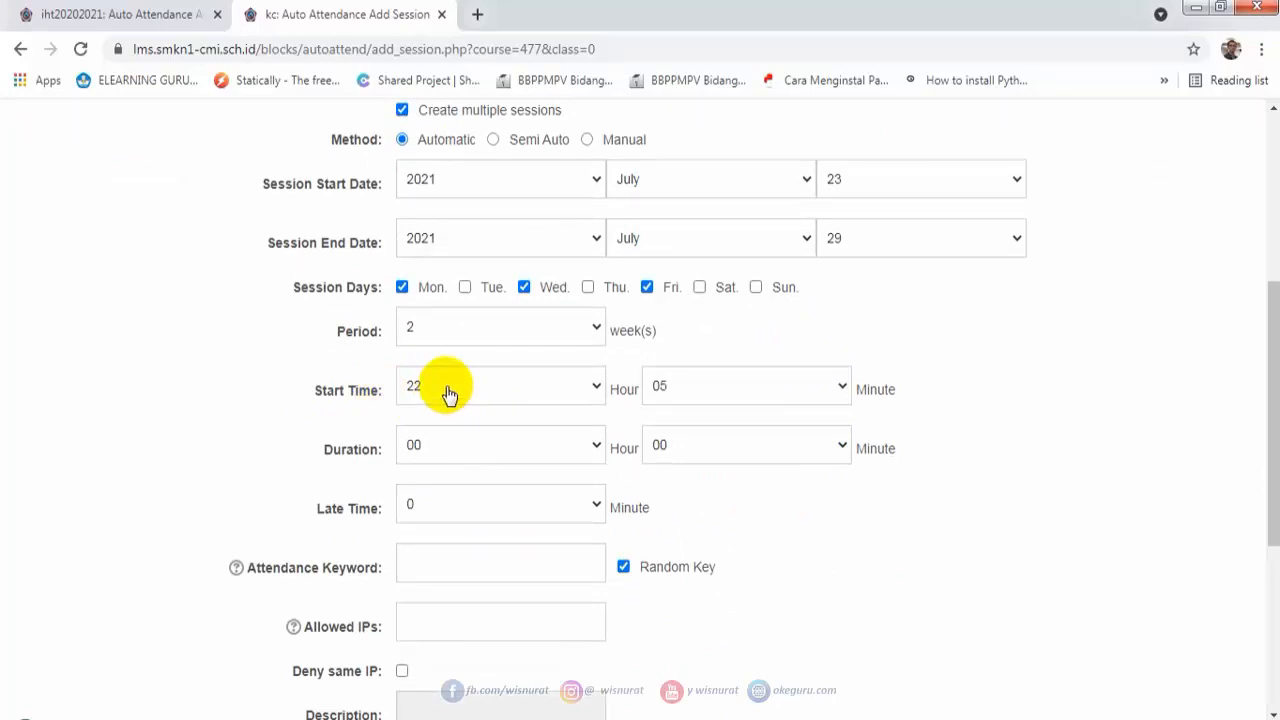
left_click(572, 396)
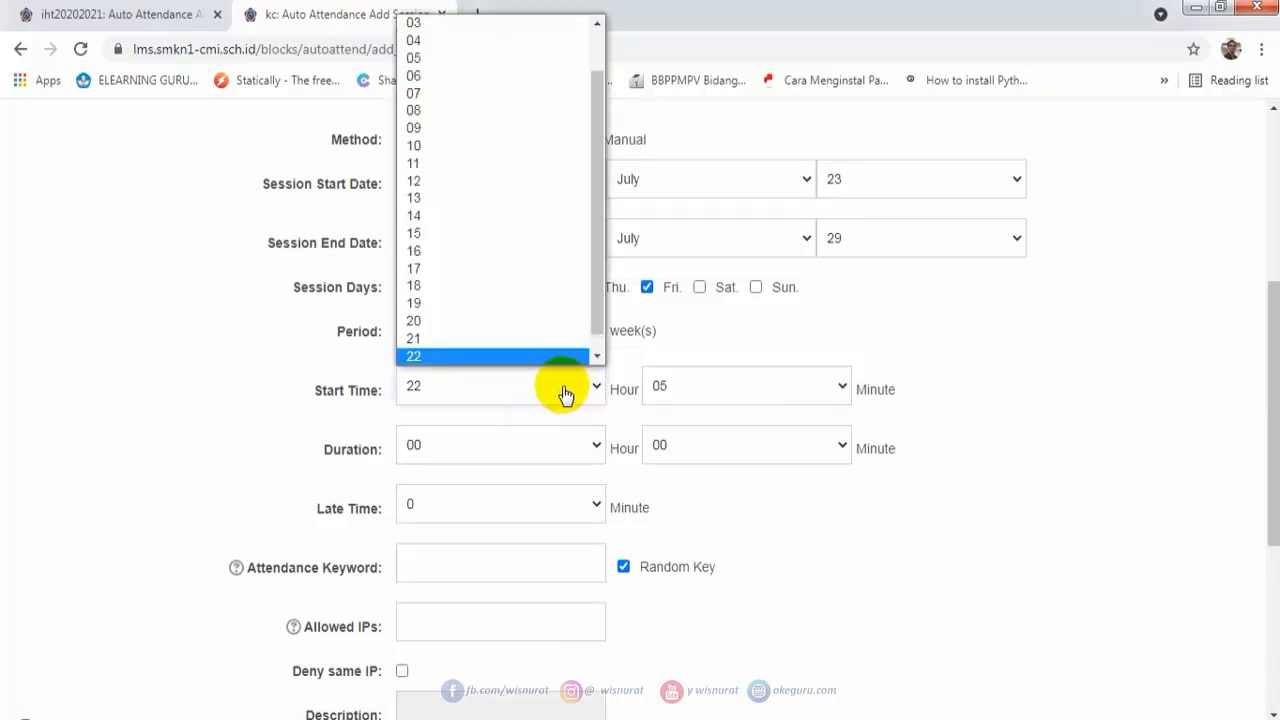
left_click(449, 109)
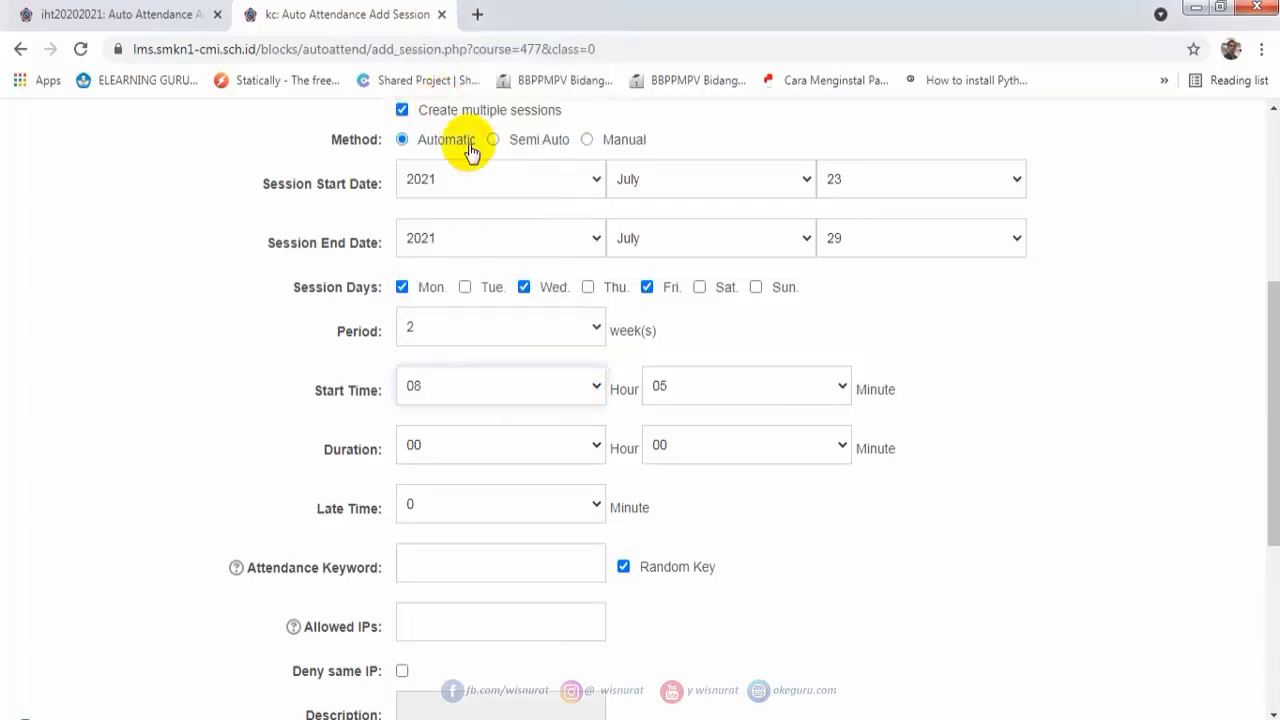
left_click(718, 390)
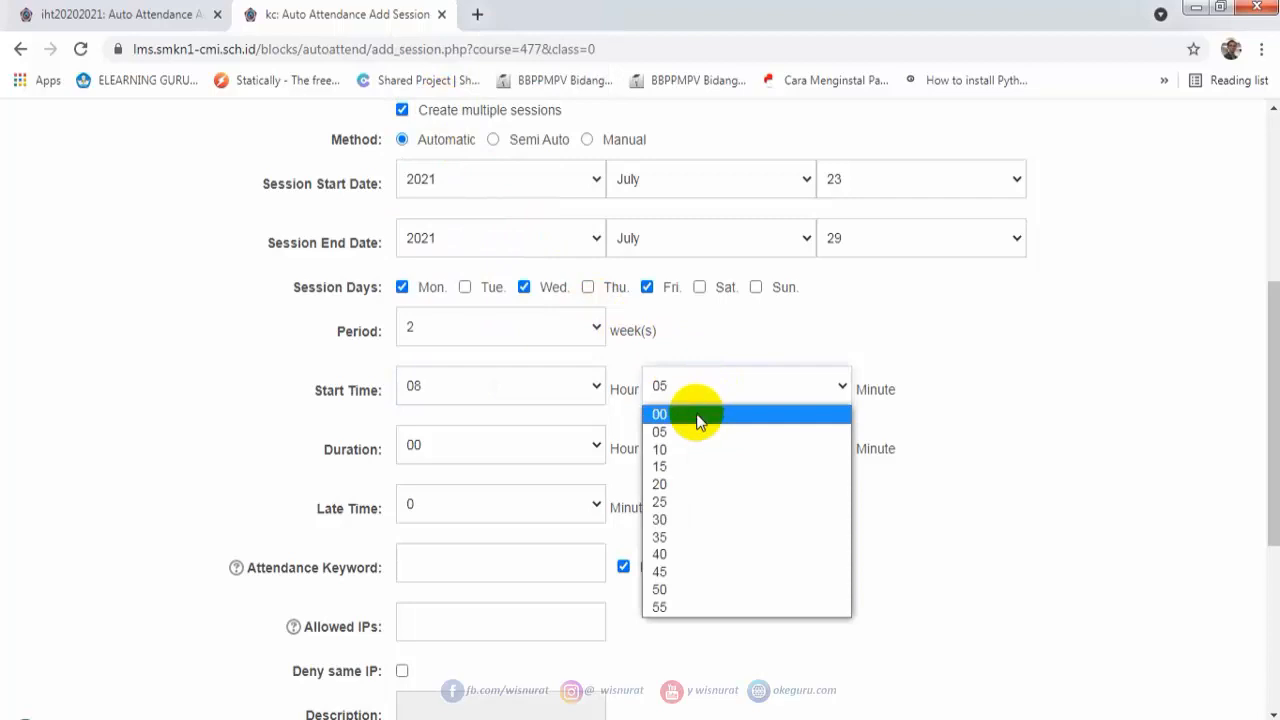
left_click(700, 414)
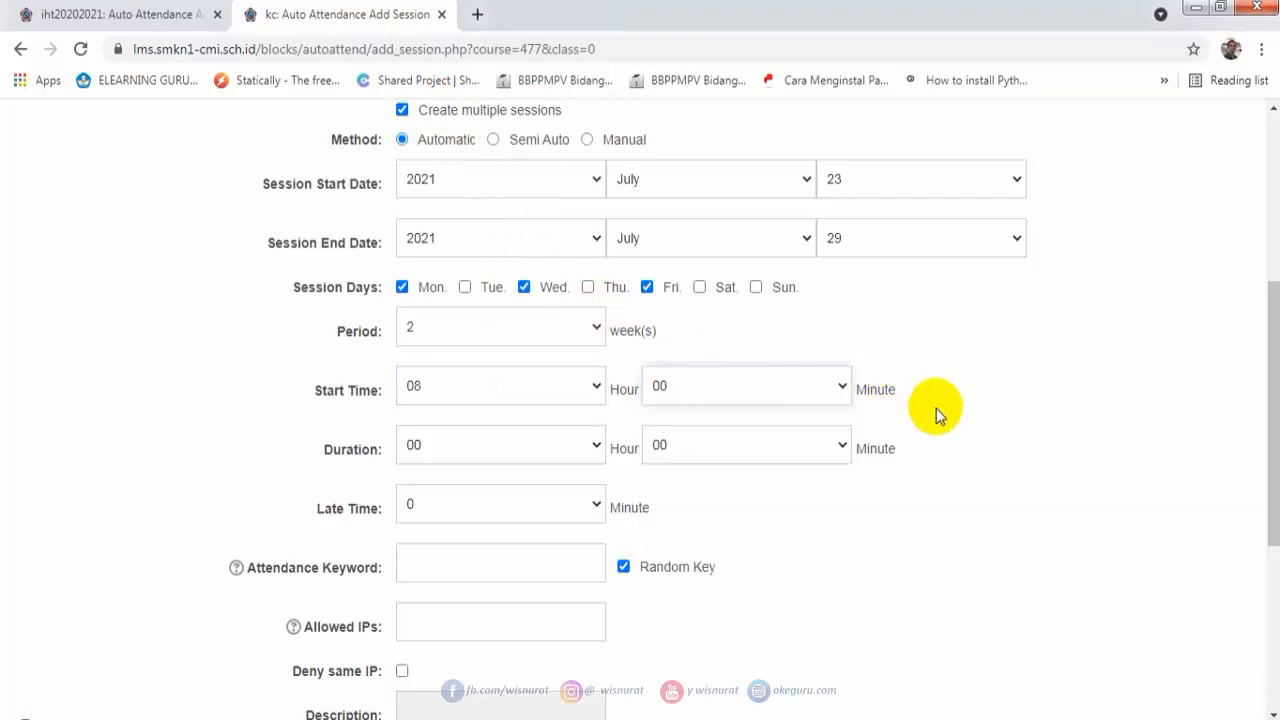
Set the session duration to 02 hours.
left_click(464, 455)
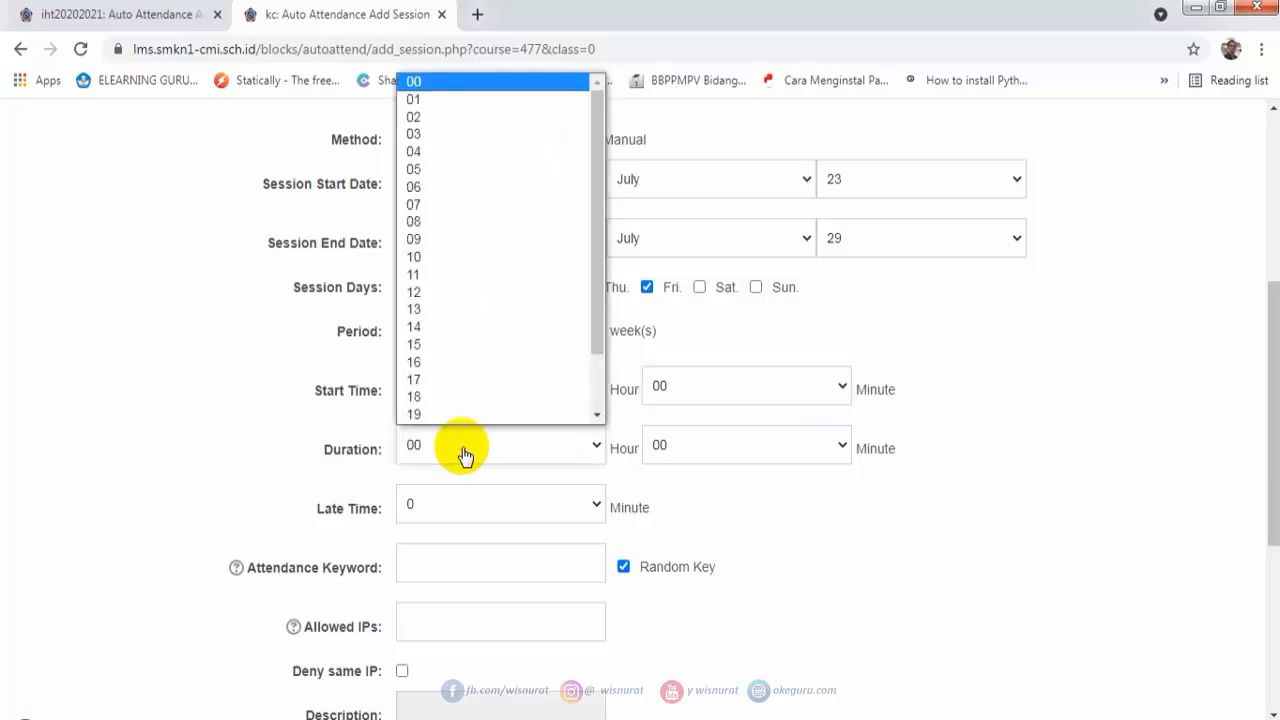
left_click(435, 105)
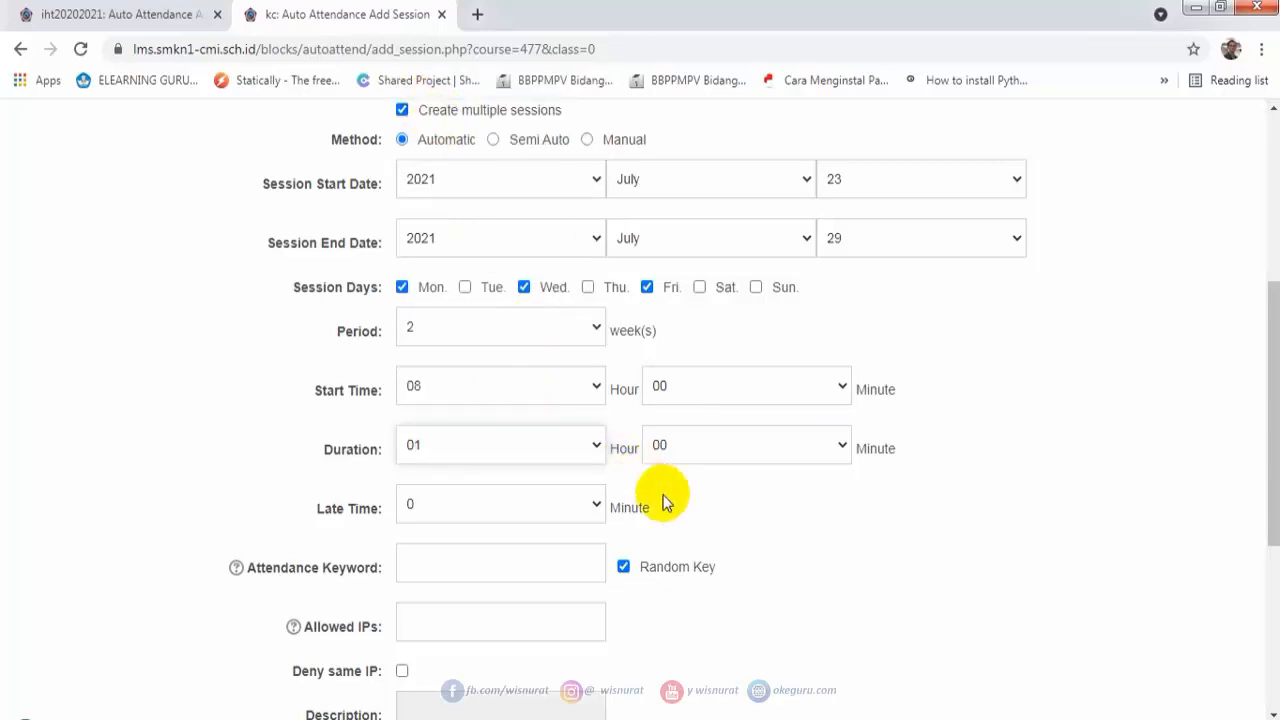
left_click(568, 460)
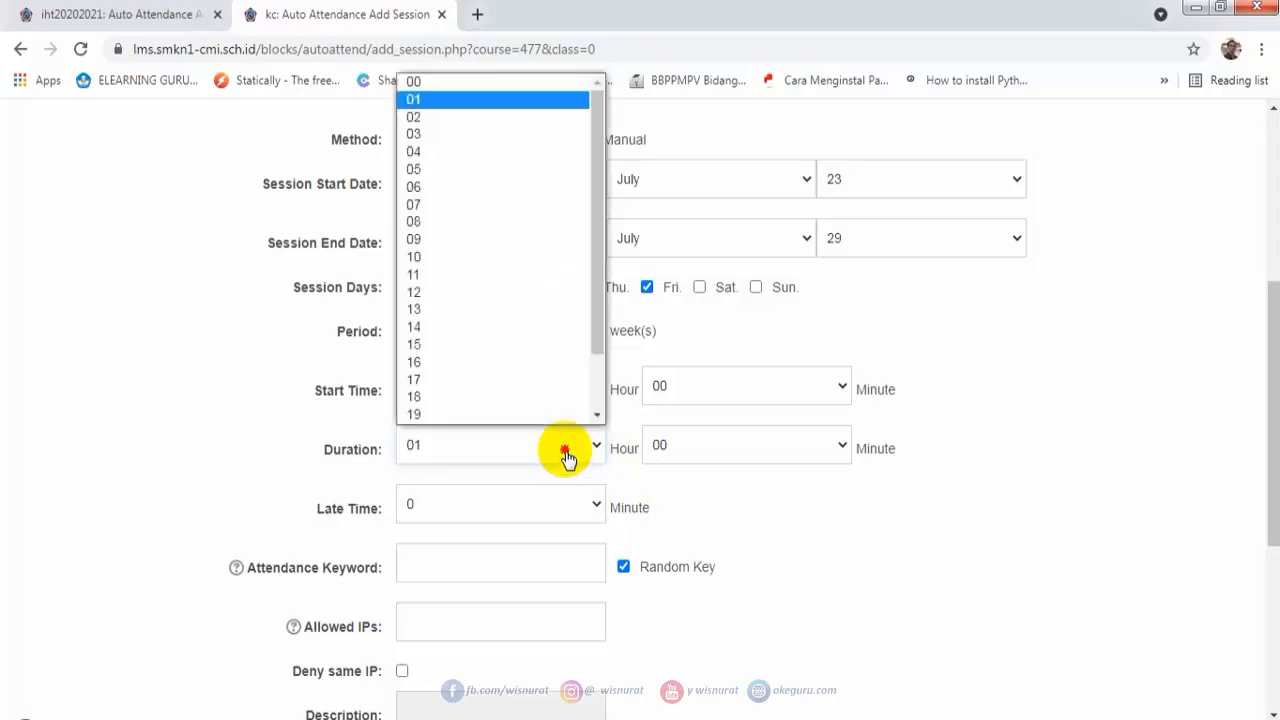
left_click(455, 117)
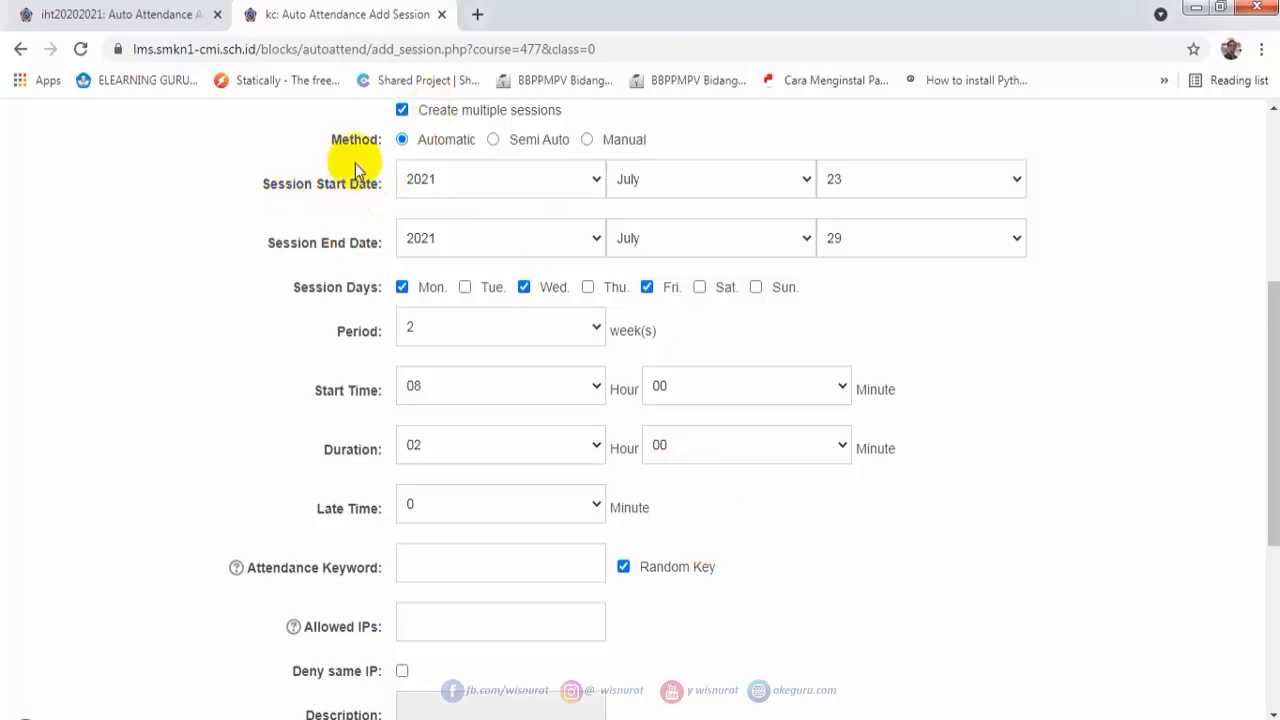
Change the session end month to August and set the period to 8 weeks.
left_click(764, 244)
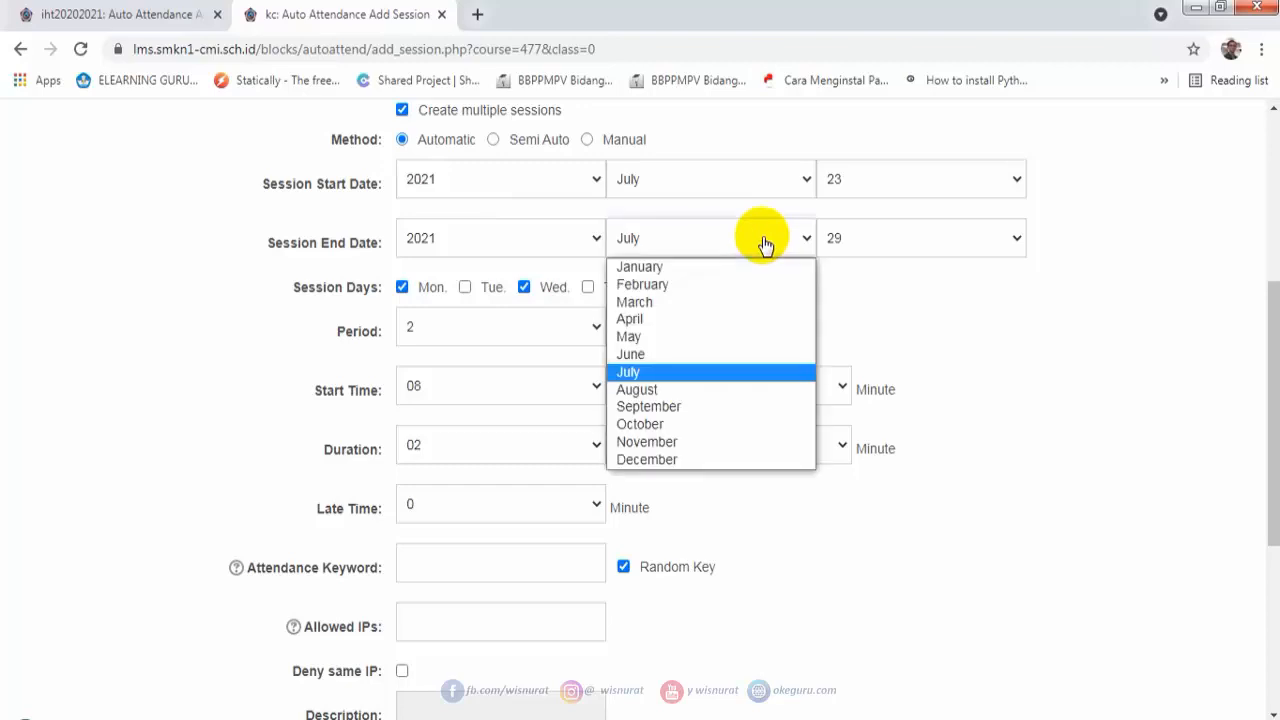
left_click(702, 389)
left_click(591, 333)
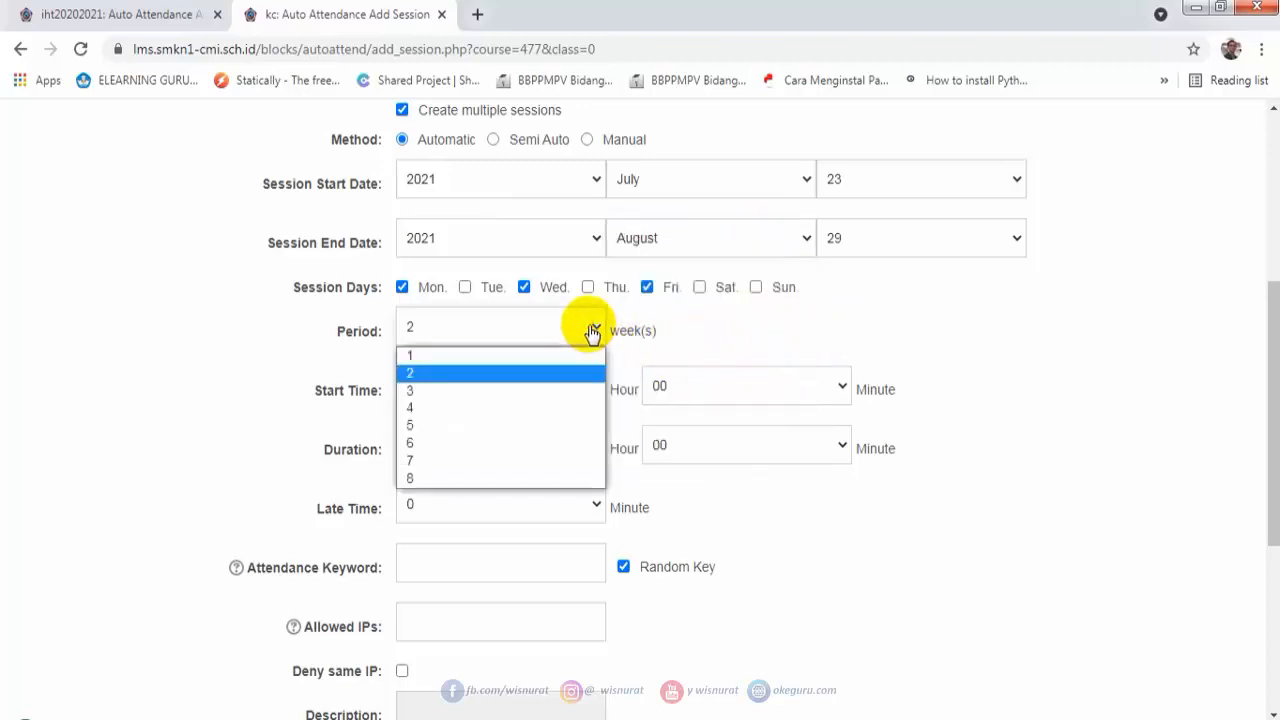
left_click(512, 476)
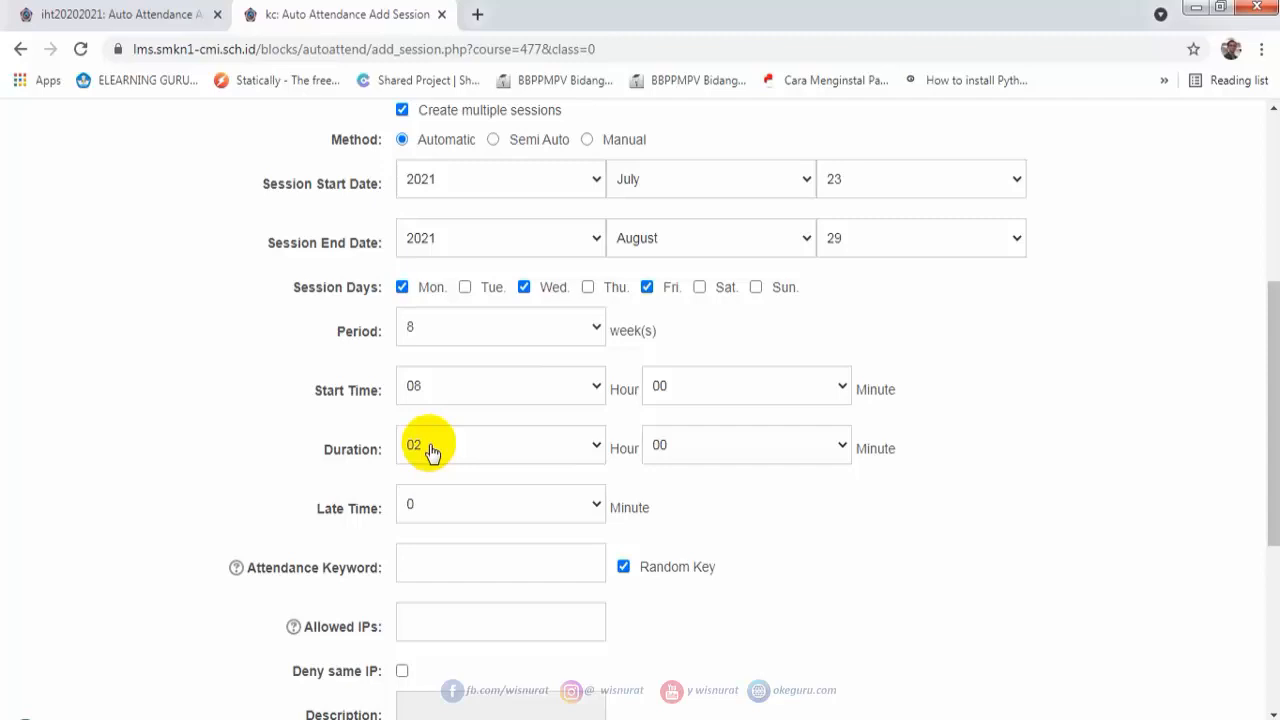
Set the late time for the sessions to 30 minutes.
left_click(449, 503)
scroll(449, 306, "down", 1)
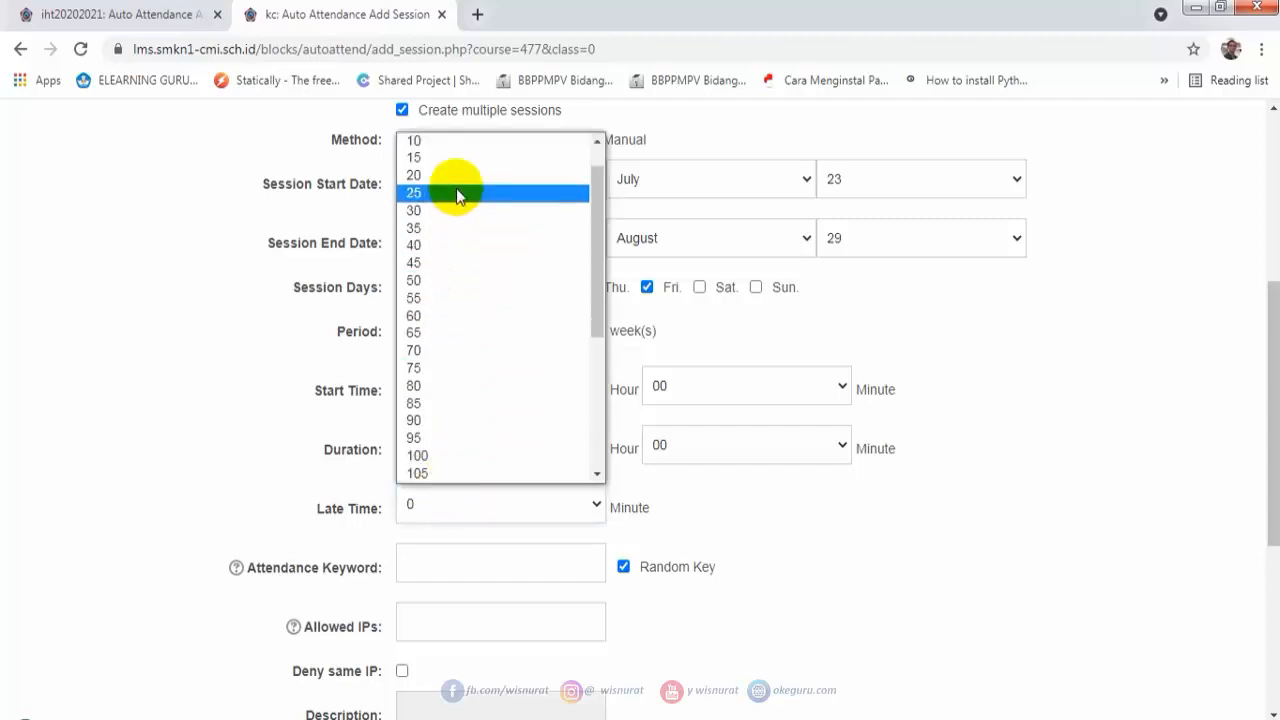
scroll(465, 337, "up", 1)
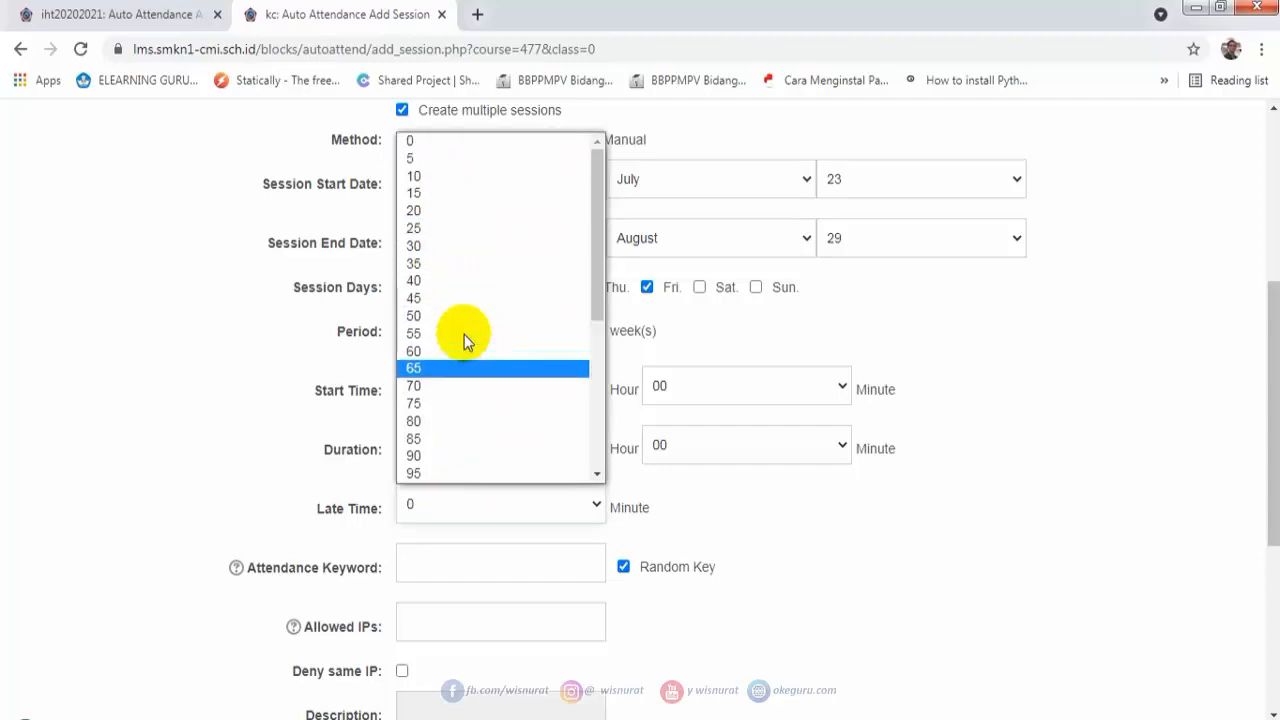
left_click(470, 247)
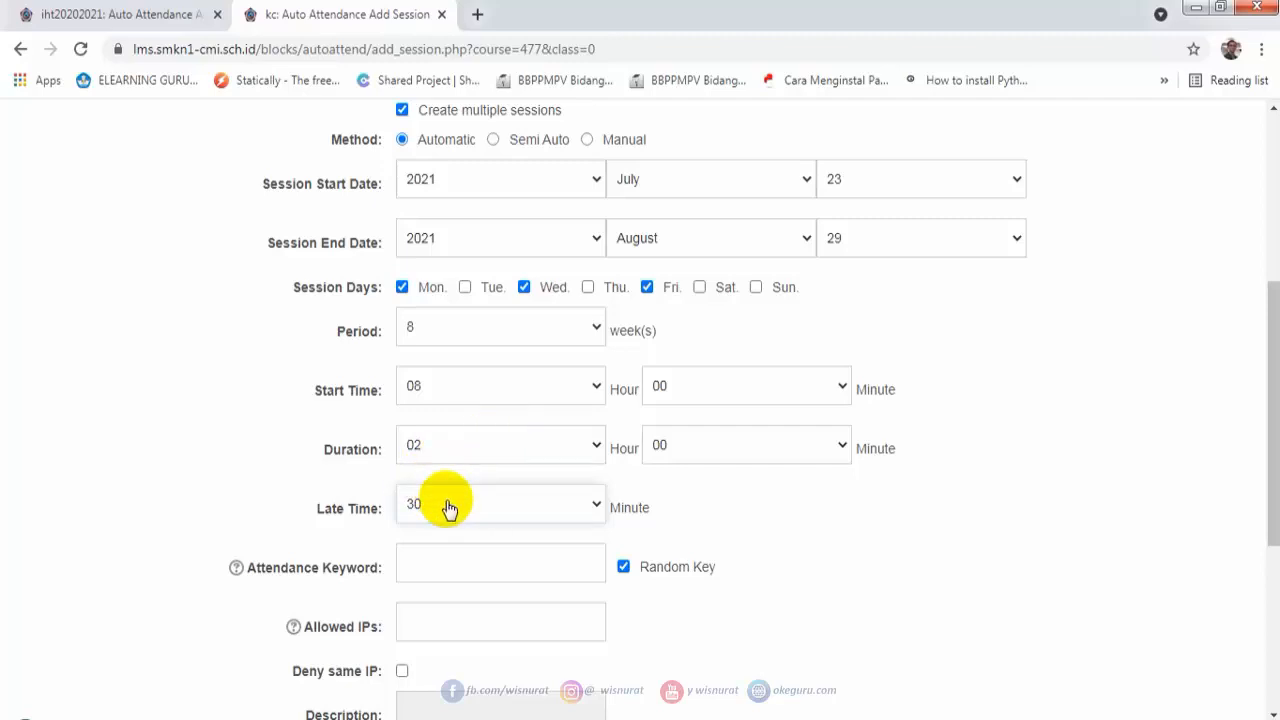
Turn off the random key option for the attendance keyword, leaving the keyword empty.
scroll(448, 508, "down", 1)
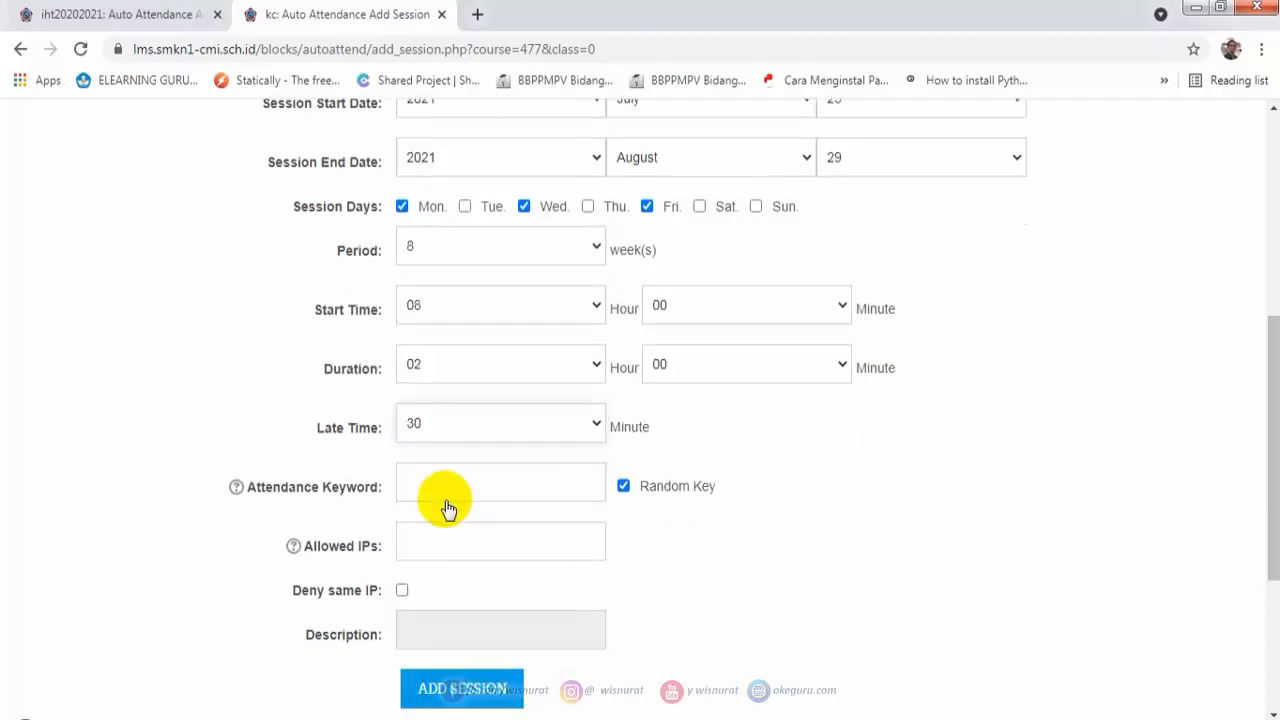
left_click(623, 470)
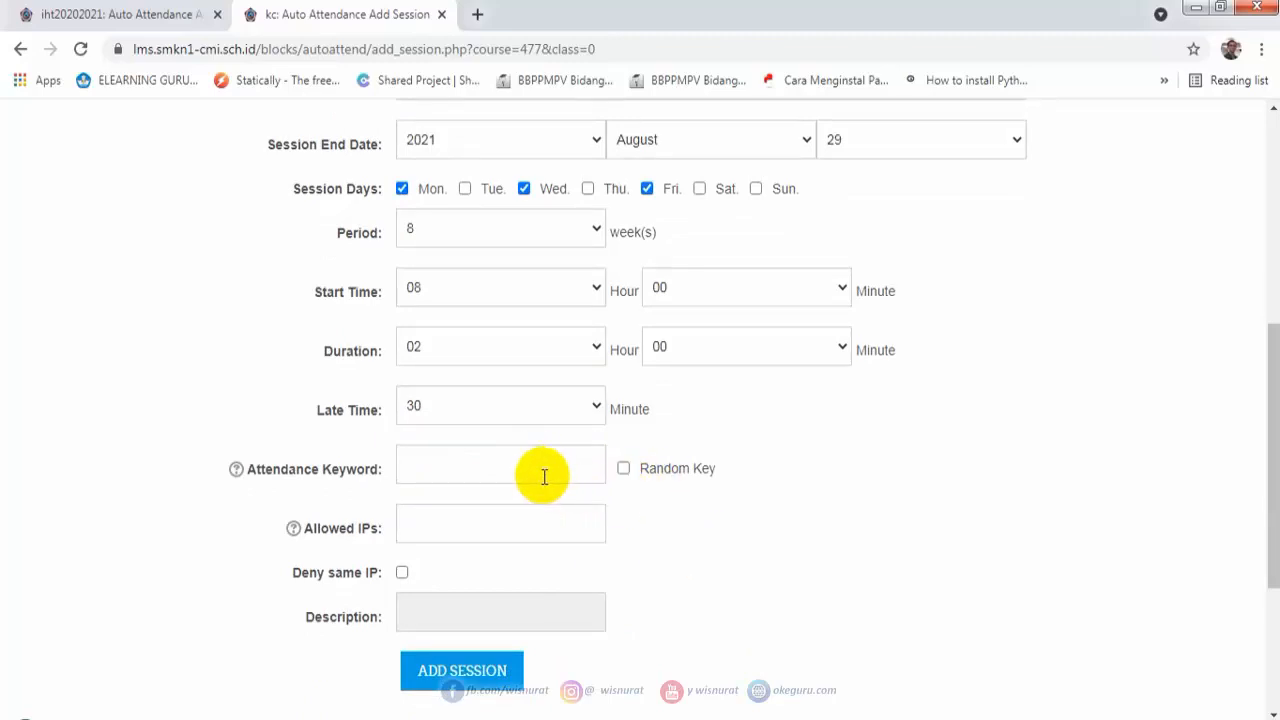
scroll(680, 523, "down", 1)
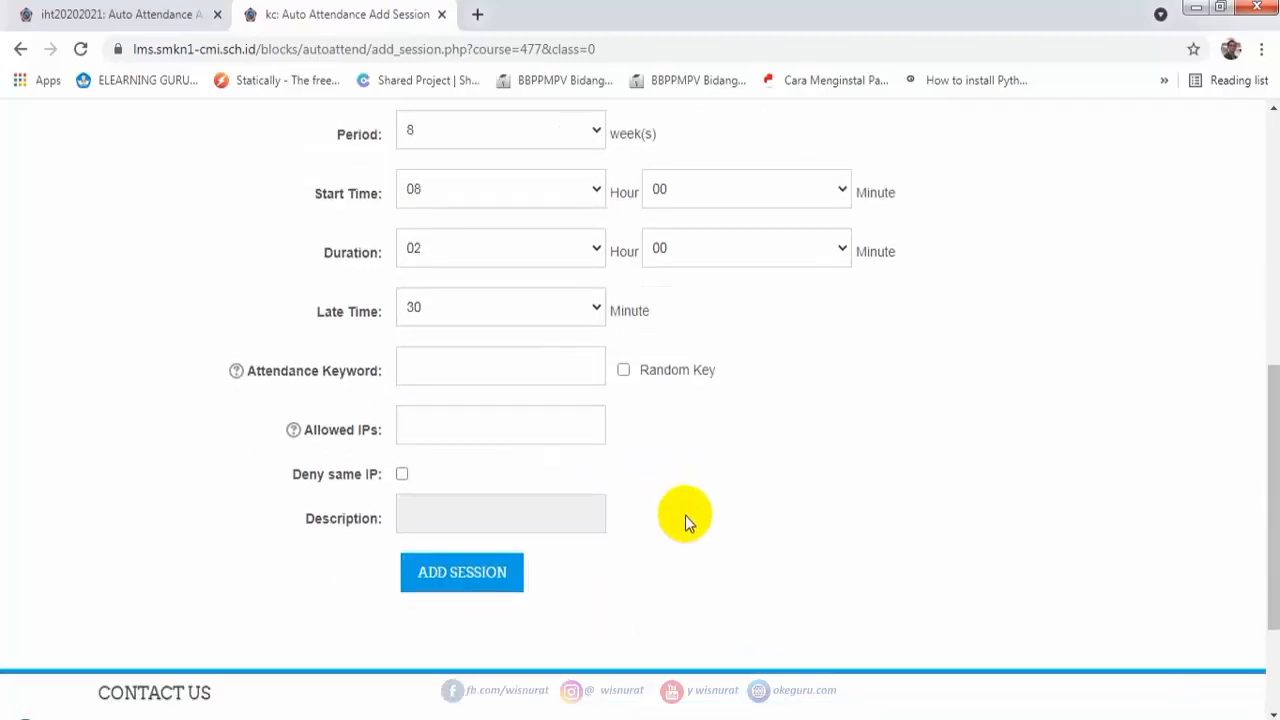
Review the session settings, add the sessions and continue to the Kelas Contoh sessions list.
scroll(686, 520, "up", 2)
scroll(685, 515, "up", 3)
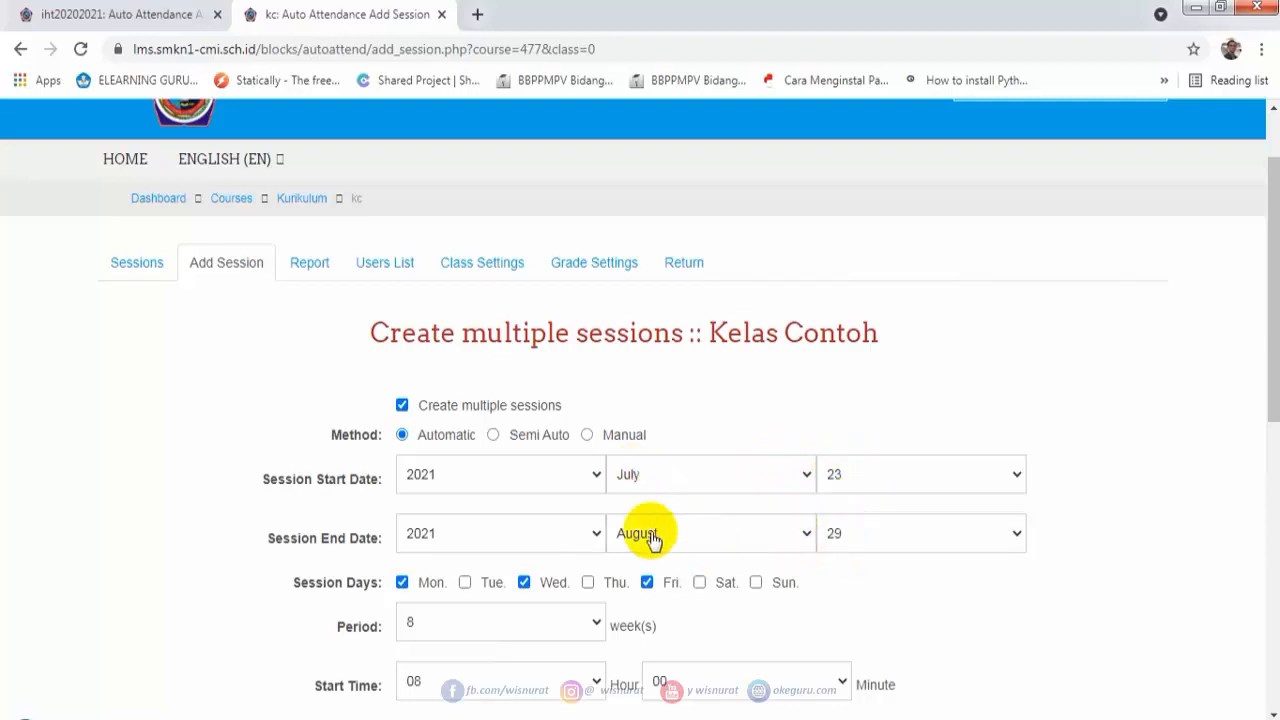
scroll(651, 538, "down", 2)
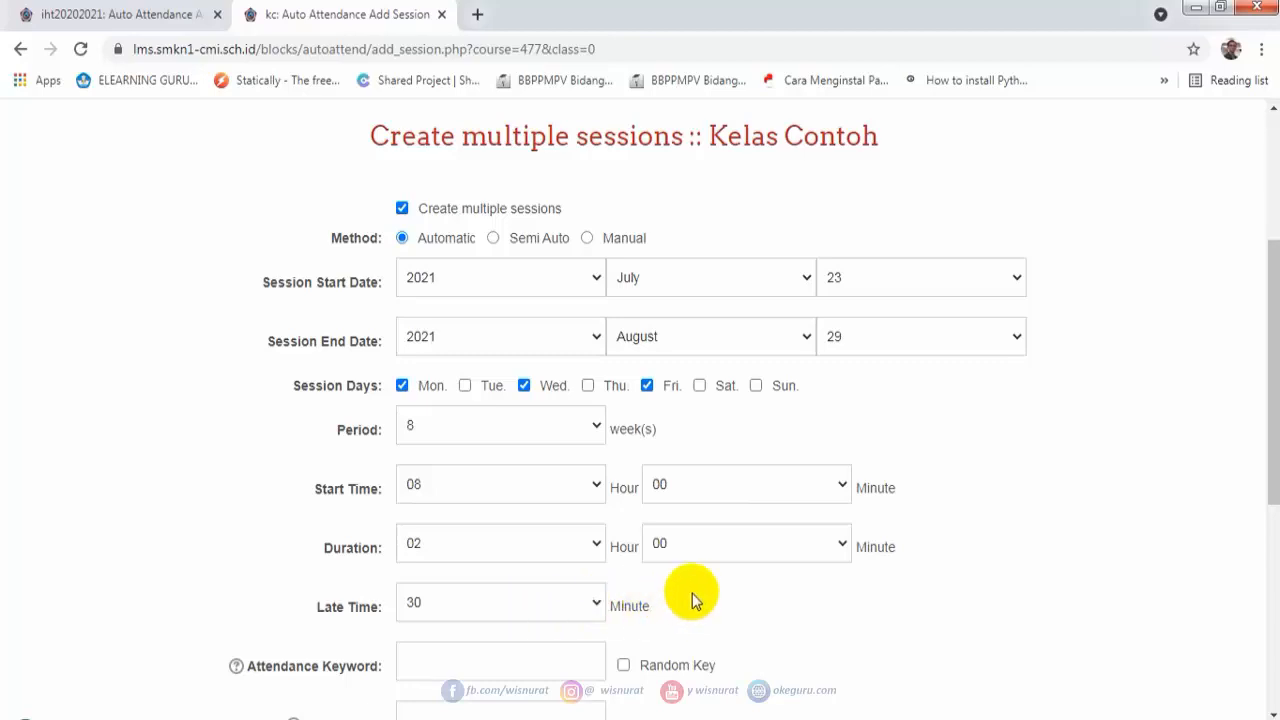
scroll(692, 593, "down", 2)
scroll(692, 593, "down", 2)
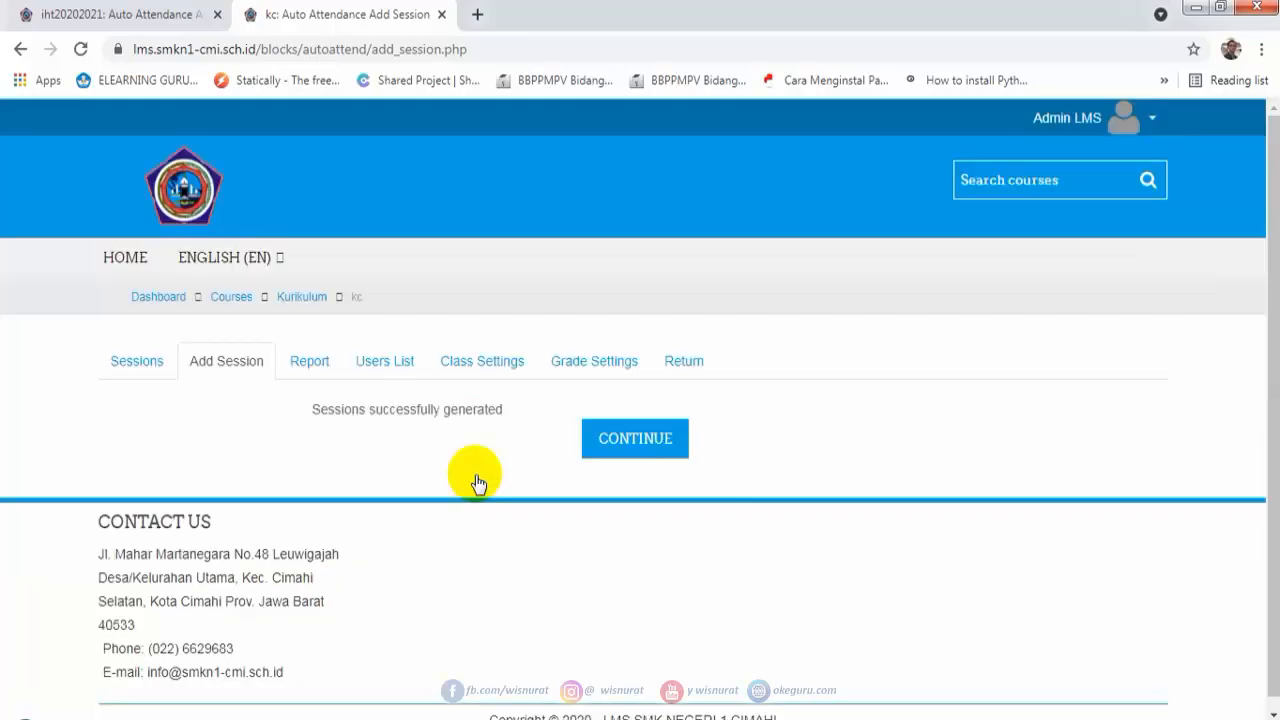
left_click(640, 440)
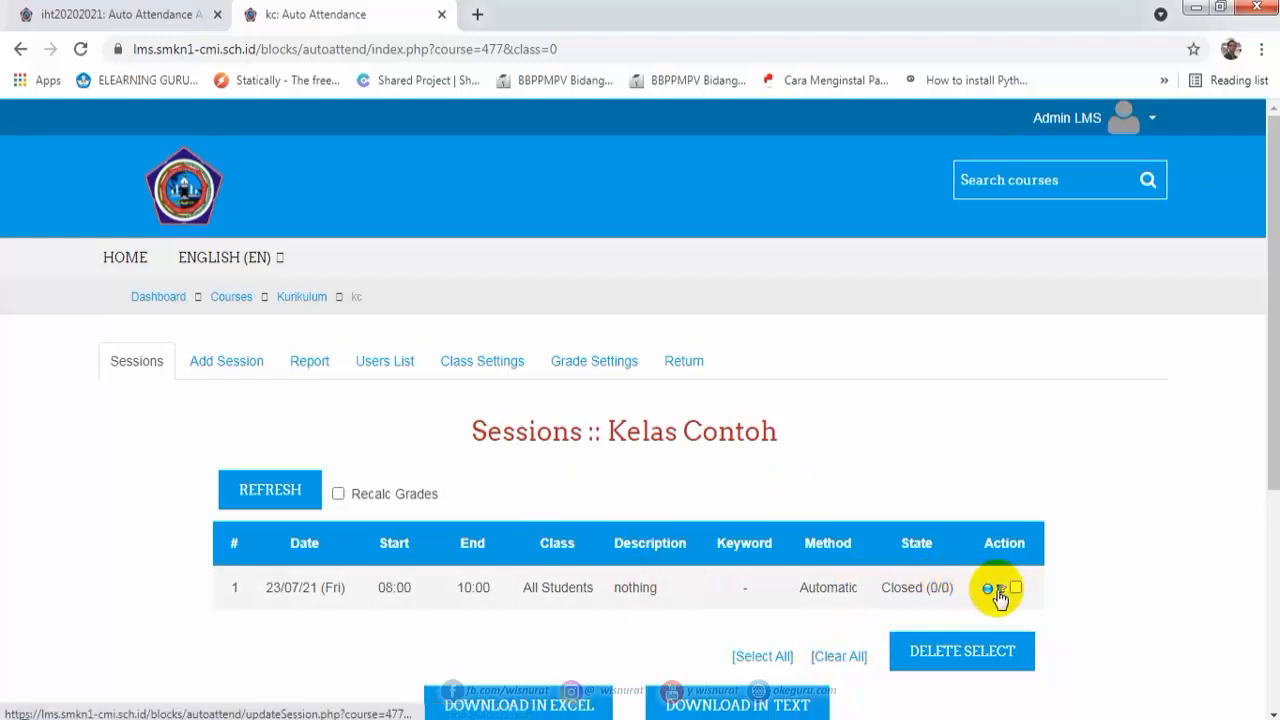
scroll(1000, 598, "down", 1)
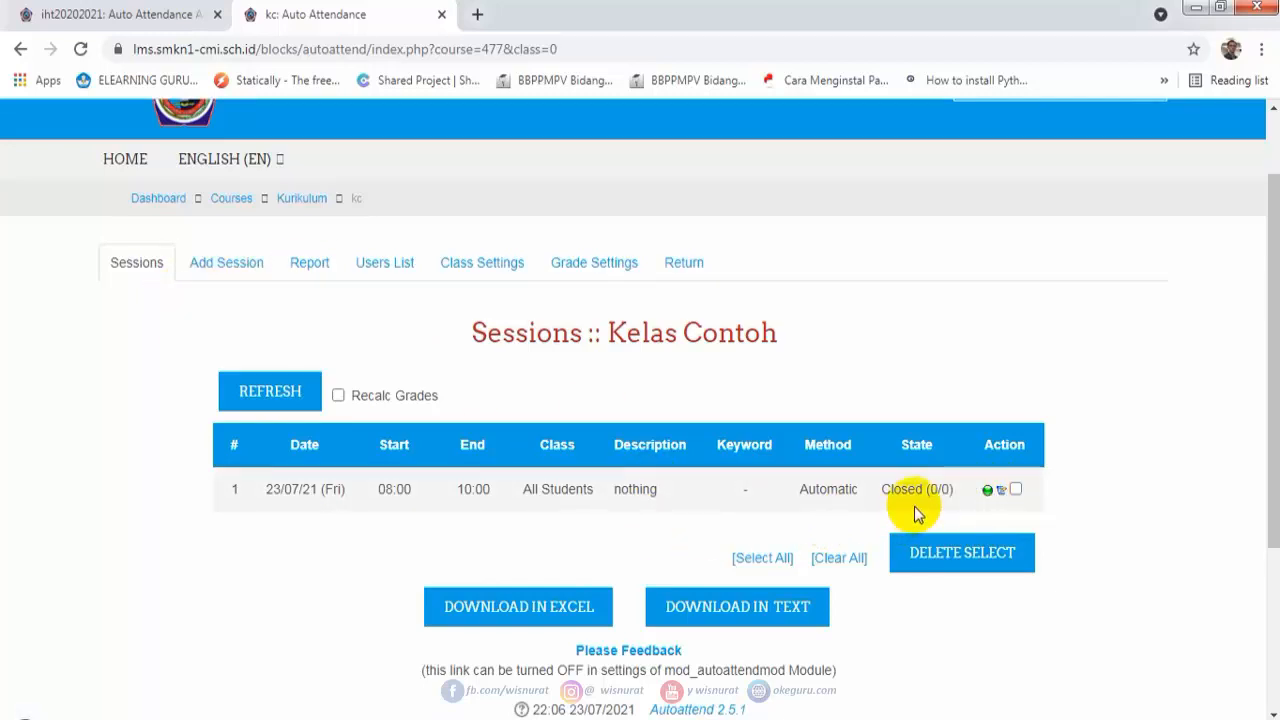
Start another batch of multiple sessions with the Automatic method and set the end date to August 31.
left_click(228, 264)
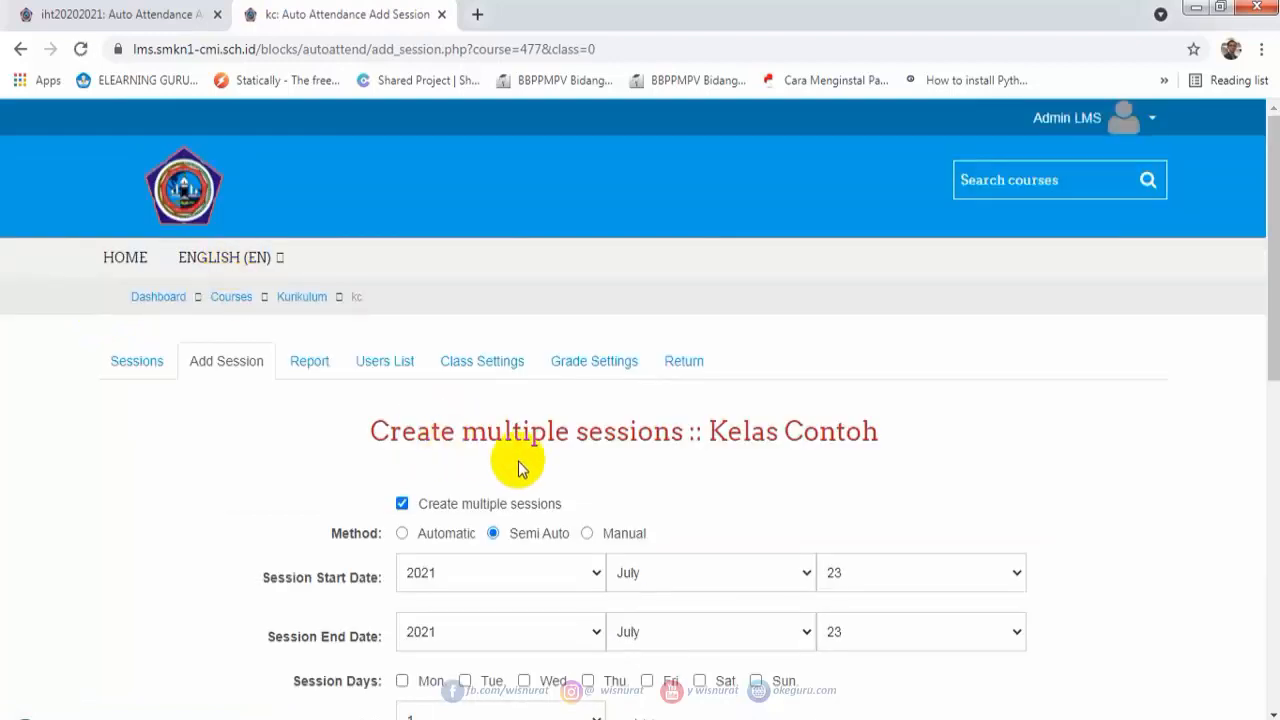
left_click(403, 534)
scroll(571, 480, "down", 2)
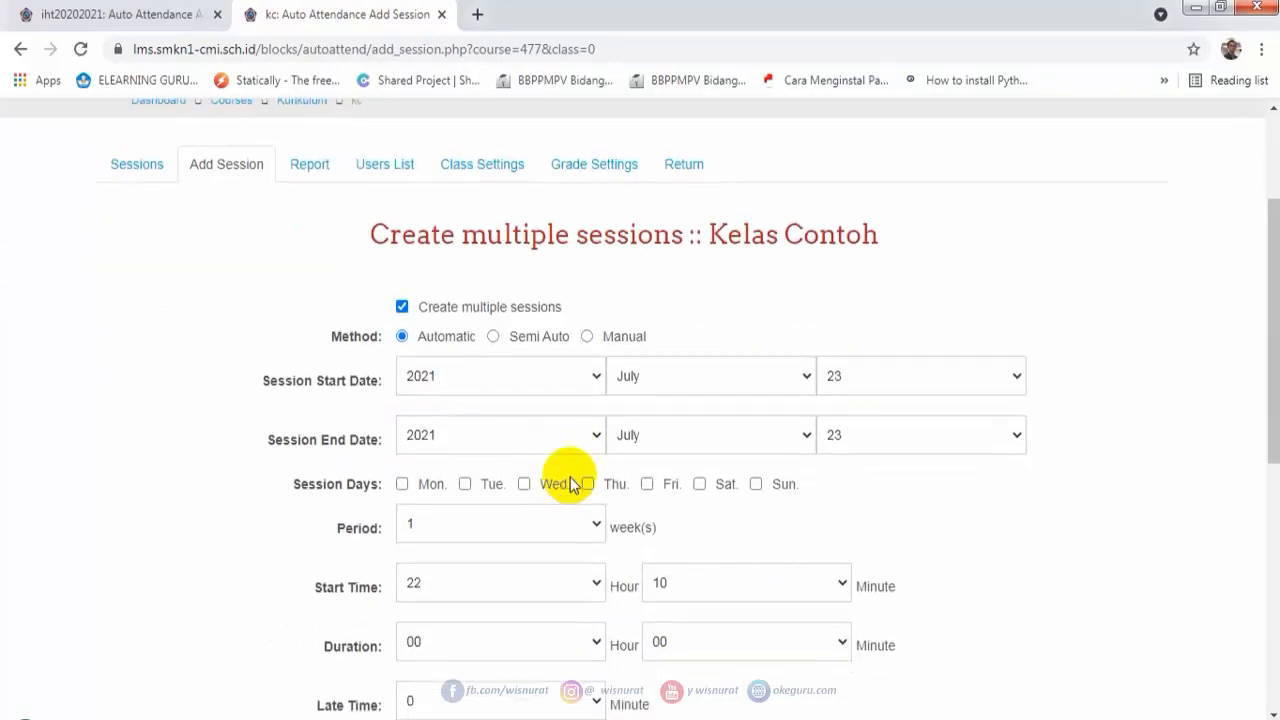
left_click(851, 437)
scroll(983, 323, "down", 1)
scroll(1014, 321, "down", 2)
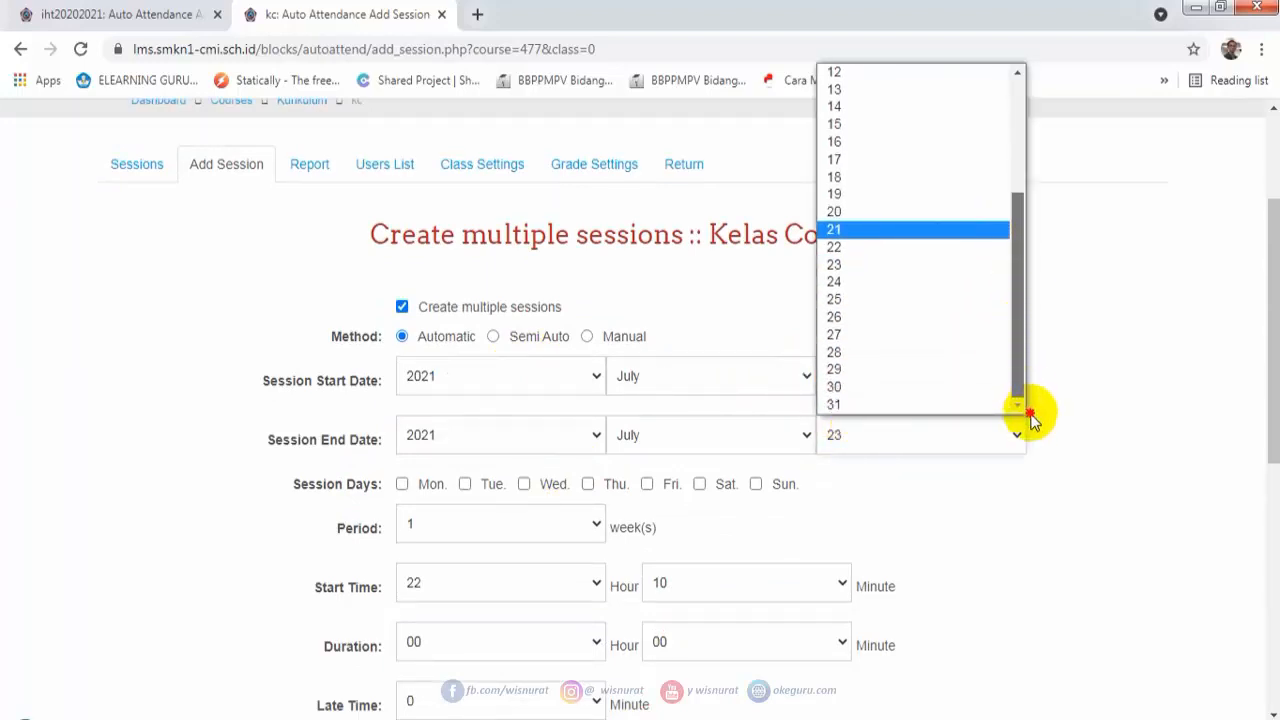
left_click(934, 408)
left_click(785, 440)
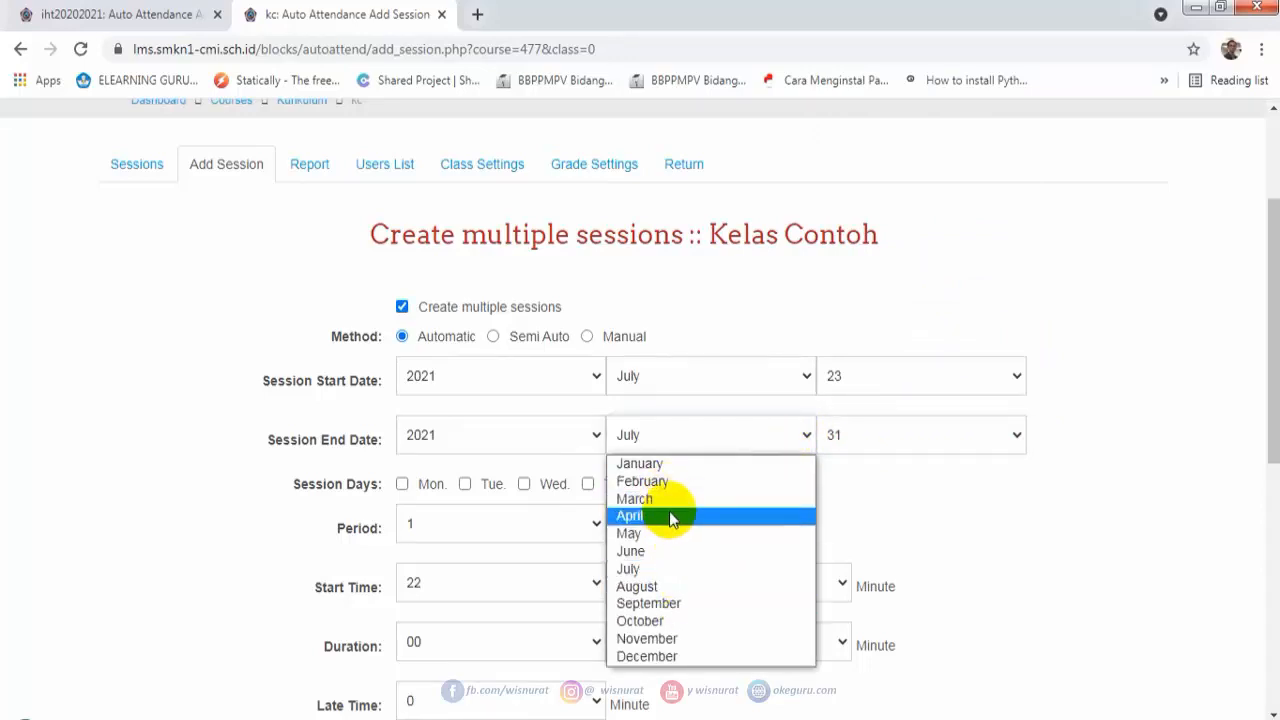
left_click(651, 591)
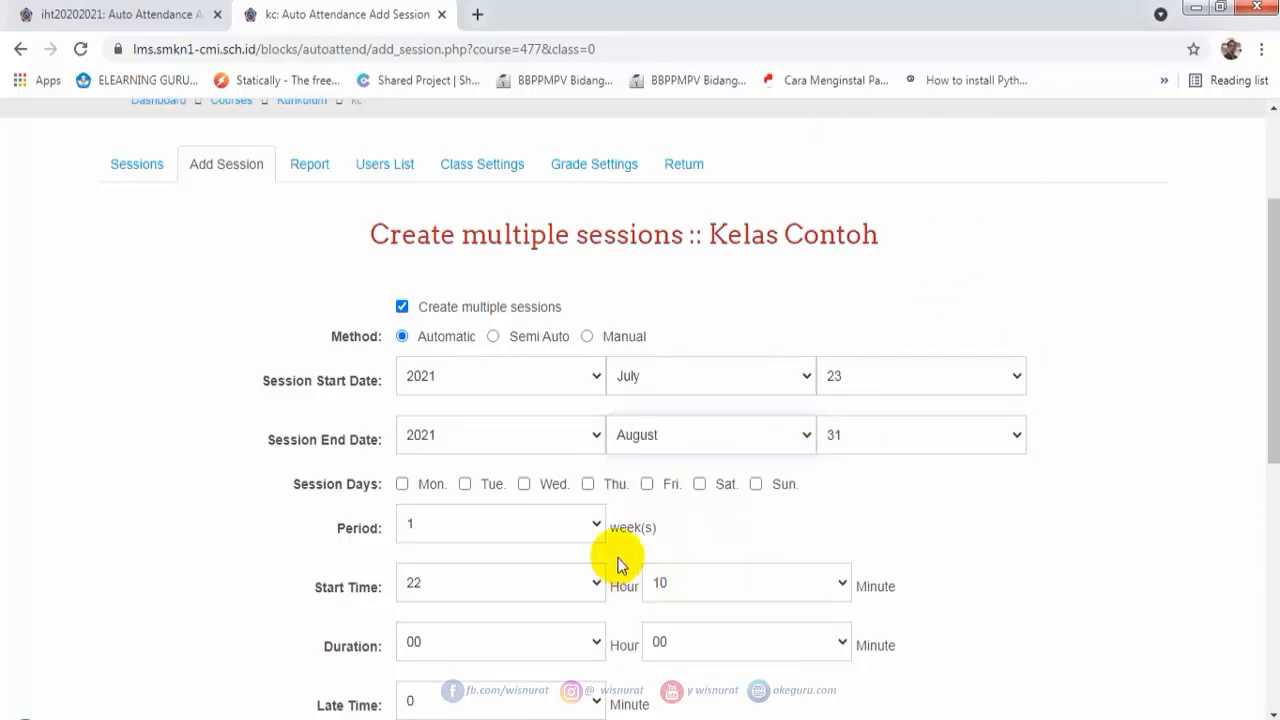
Select Monday, Wednesday and Friday as the session days and set the period to 4 weeks.
left_click(402, 484)
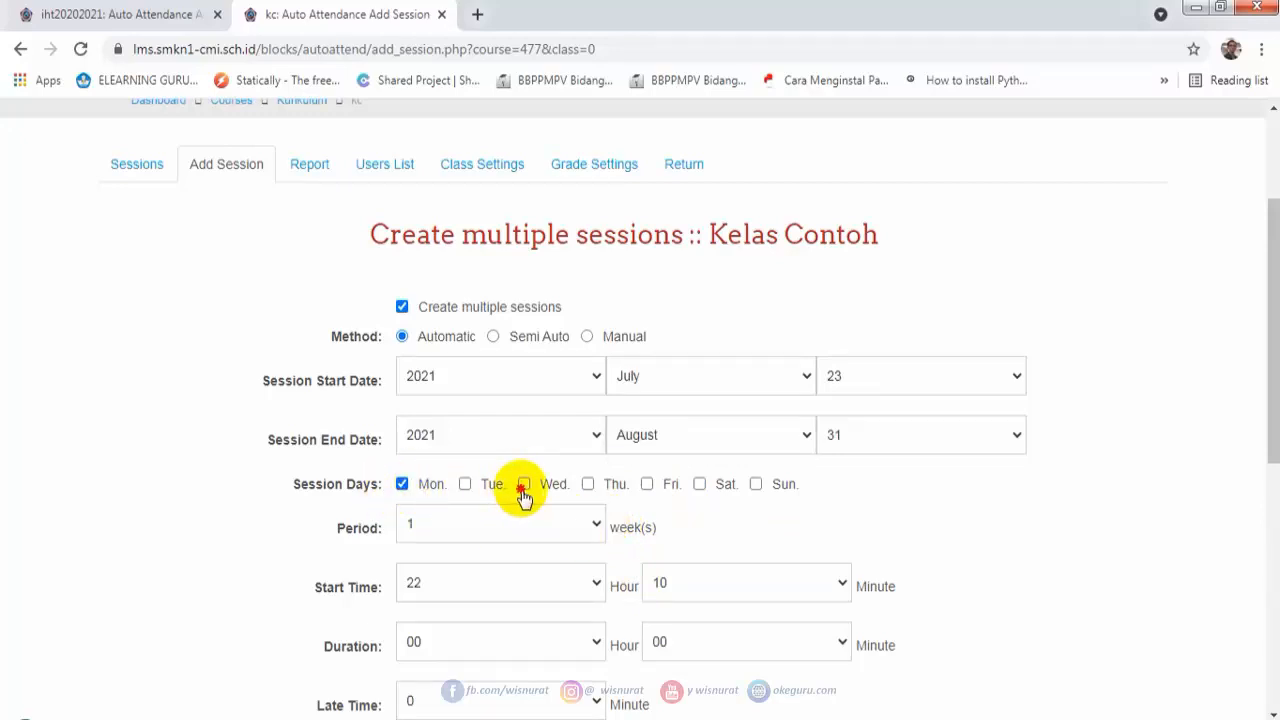
left_click(523, 486)
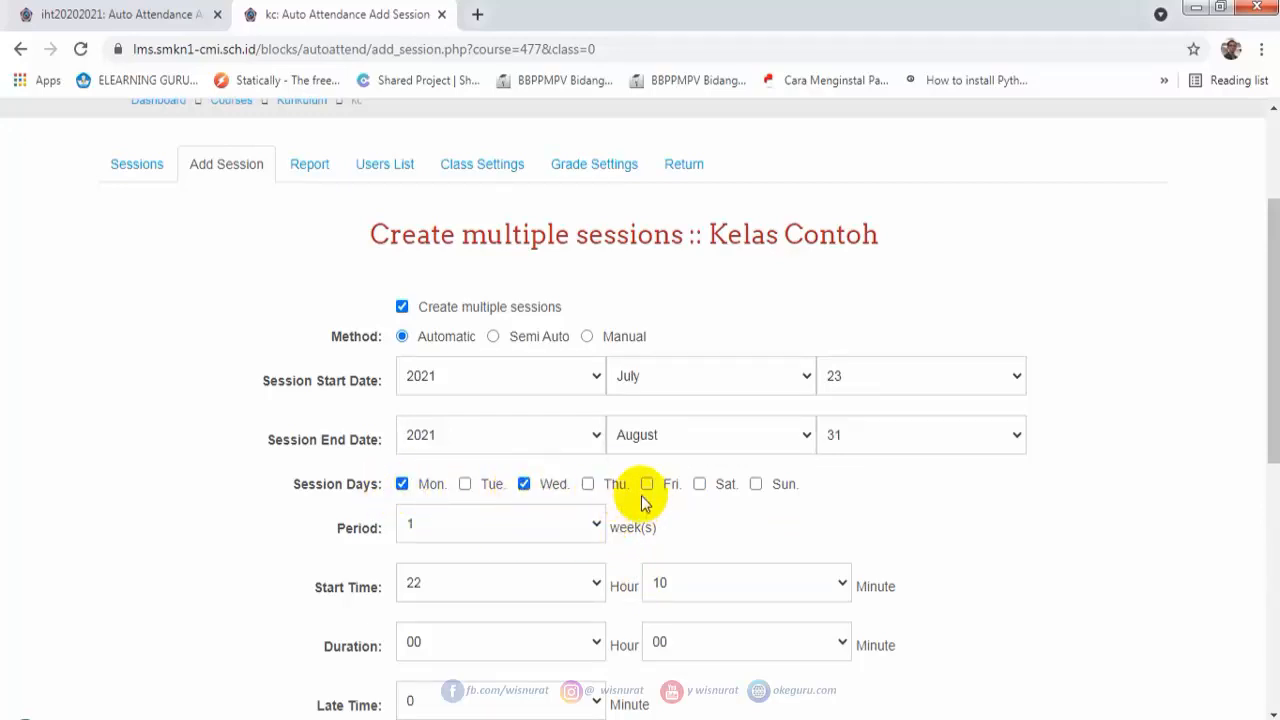
left_click(567, 527)
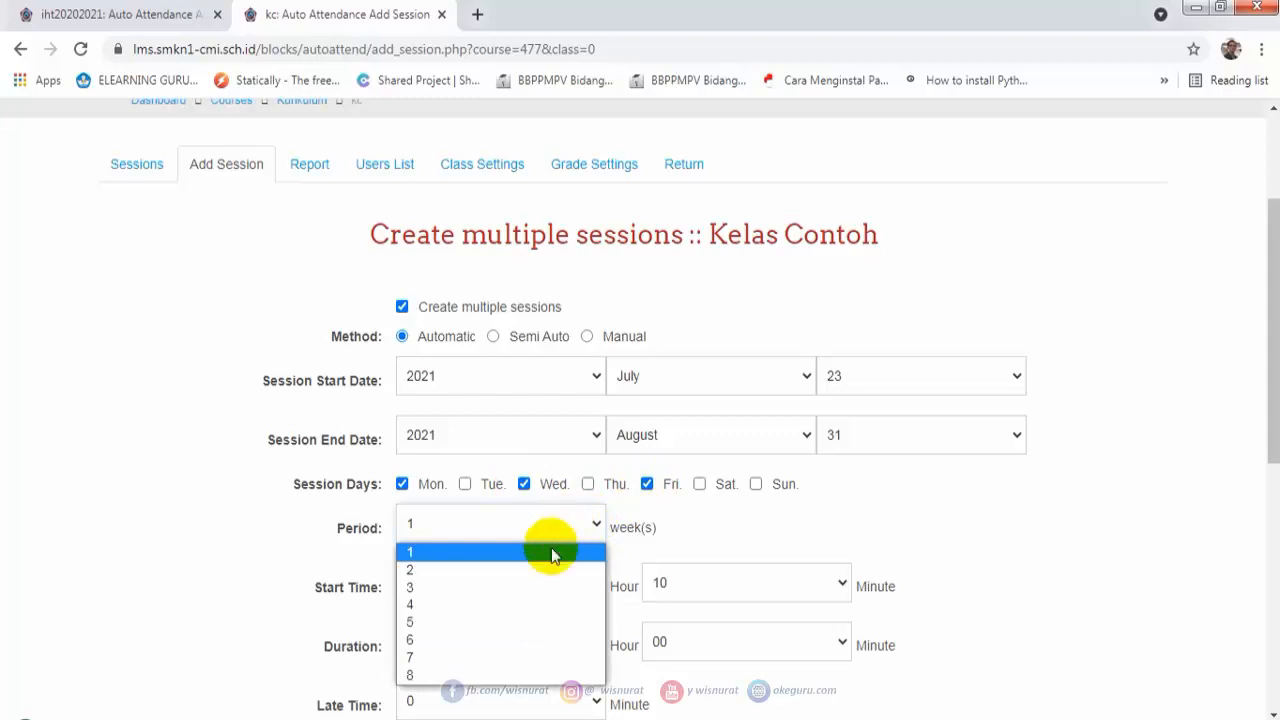
left_click(531, 604)
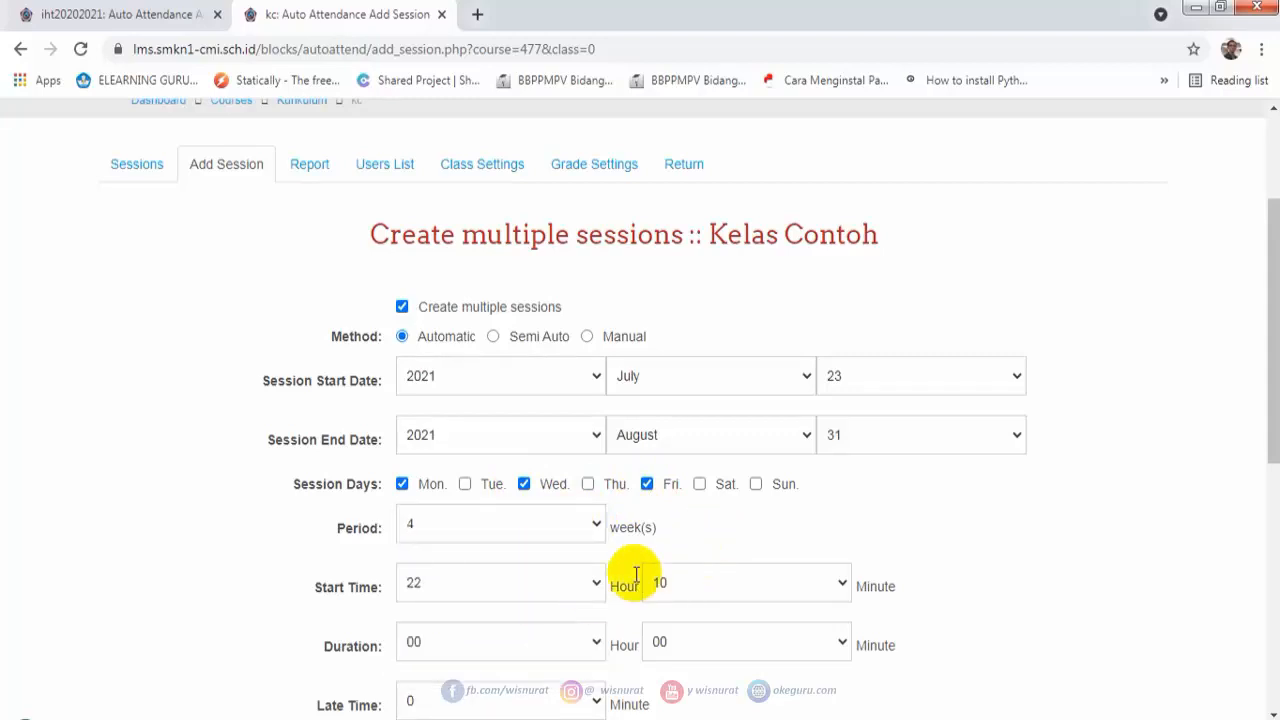
Set the start time to 08 hours 00 minutes and the duration to 02 hours.
left_click(578, 590)
left_click(459, 314)
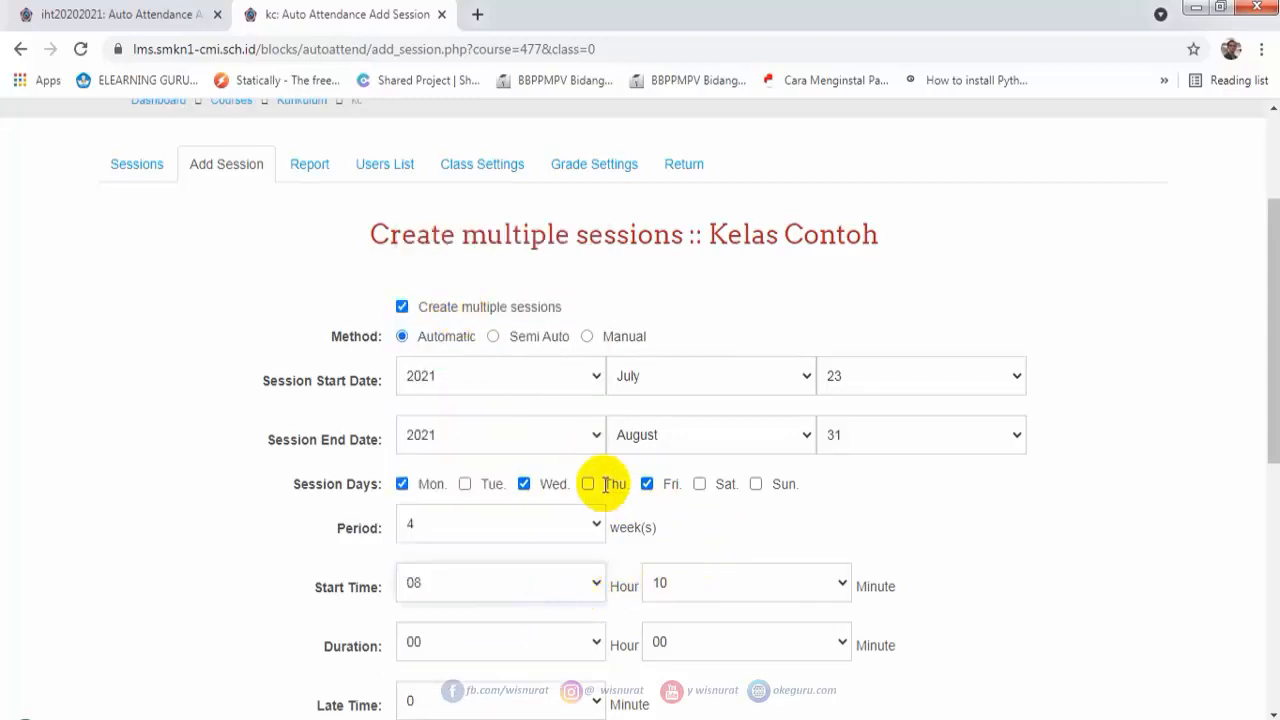
left_click(677, 586)
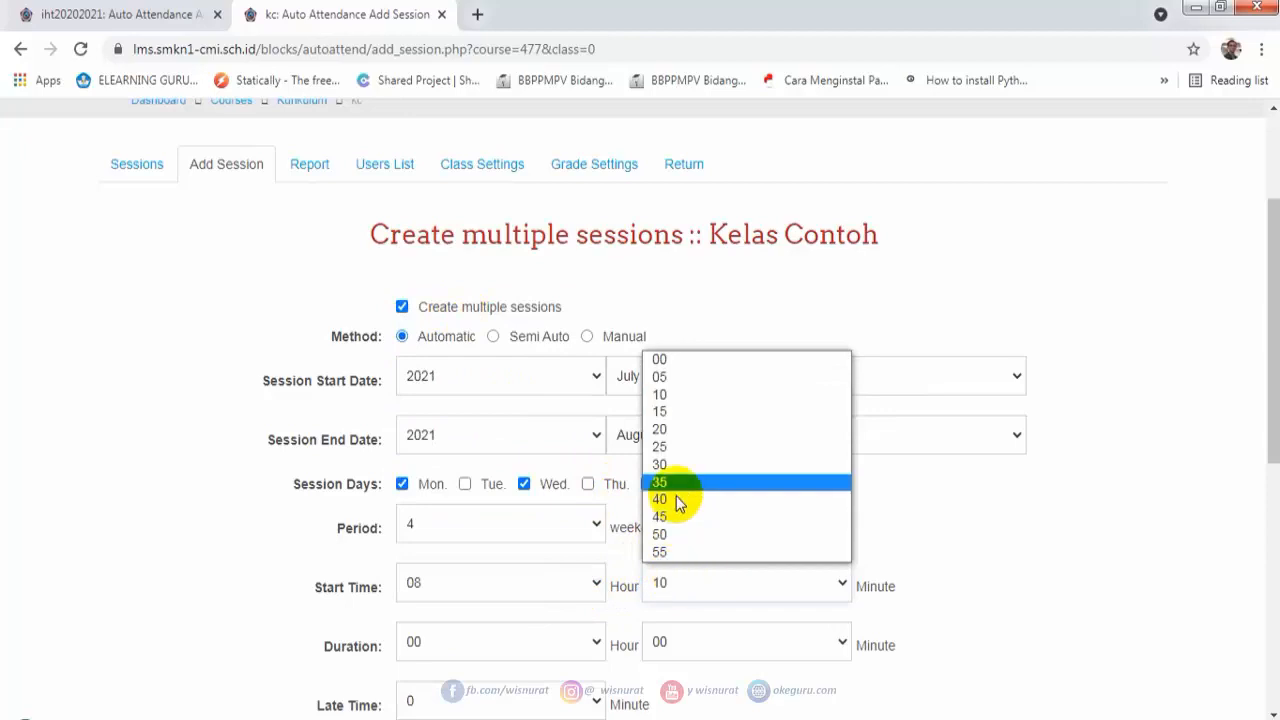
left_click(667, 358)
left_click(514, 640)
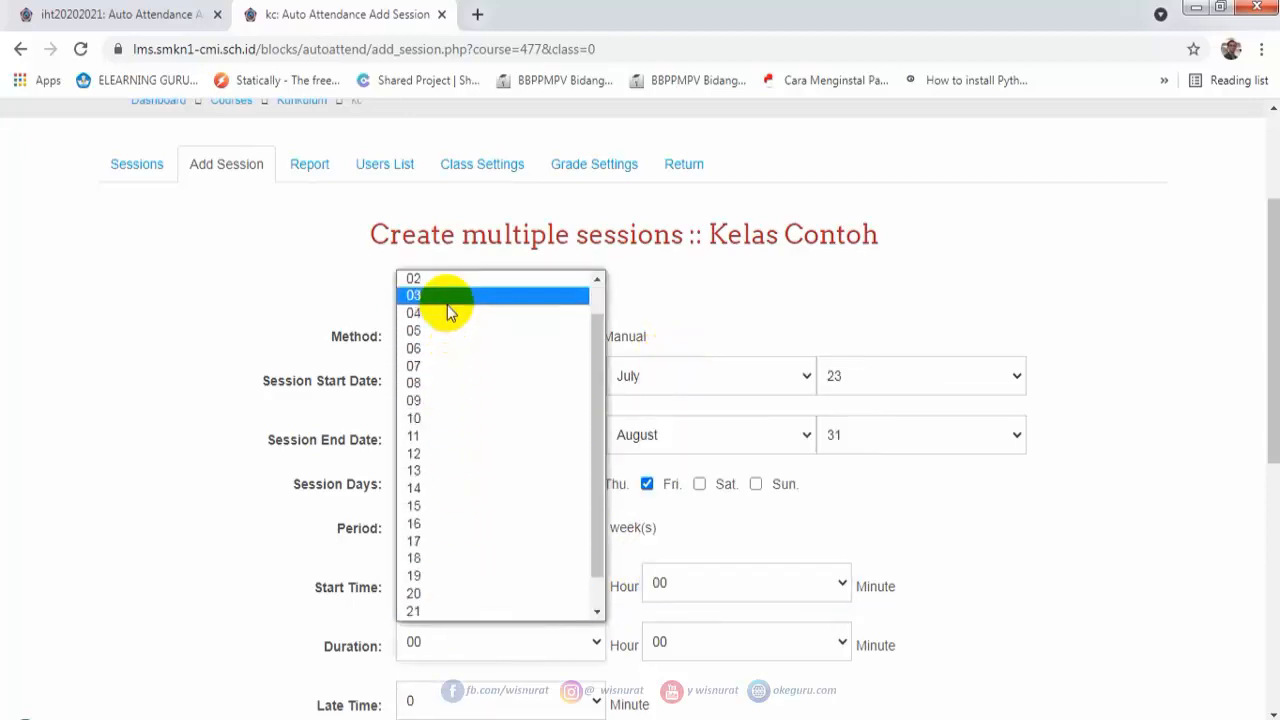
left_click(452, 279)
Set the late time to 30 minutes and turn off the random attendance key.
left_click(575, 699)
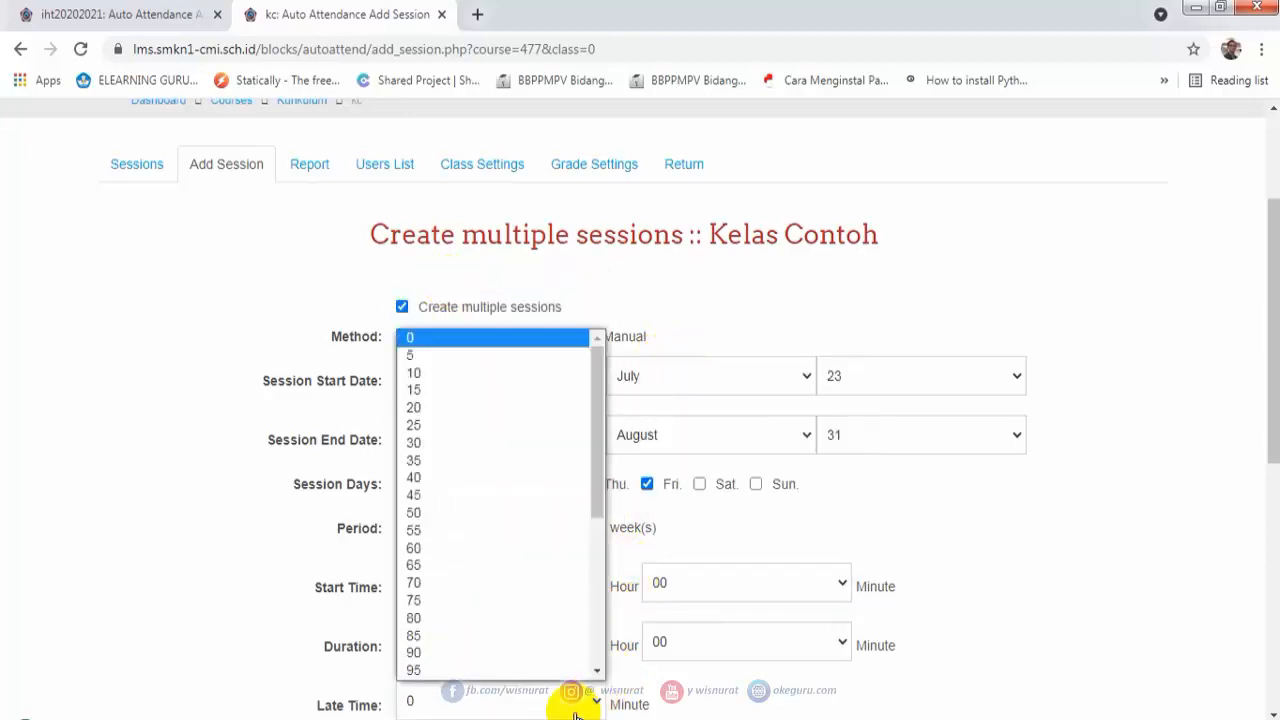
scroll(514, 529, "down", 1)
left_click(480, 408)
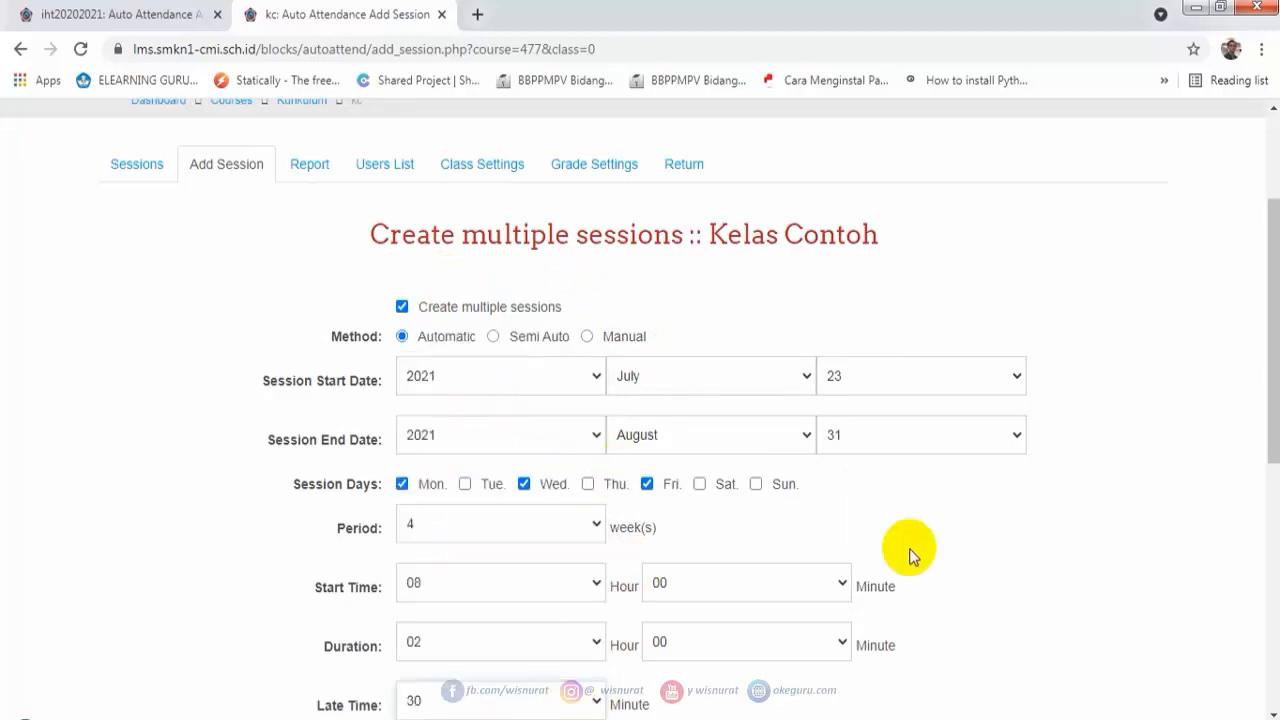
scroll(970, 565, "down", 3)
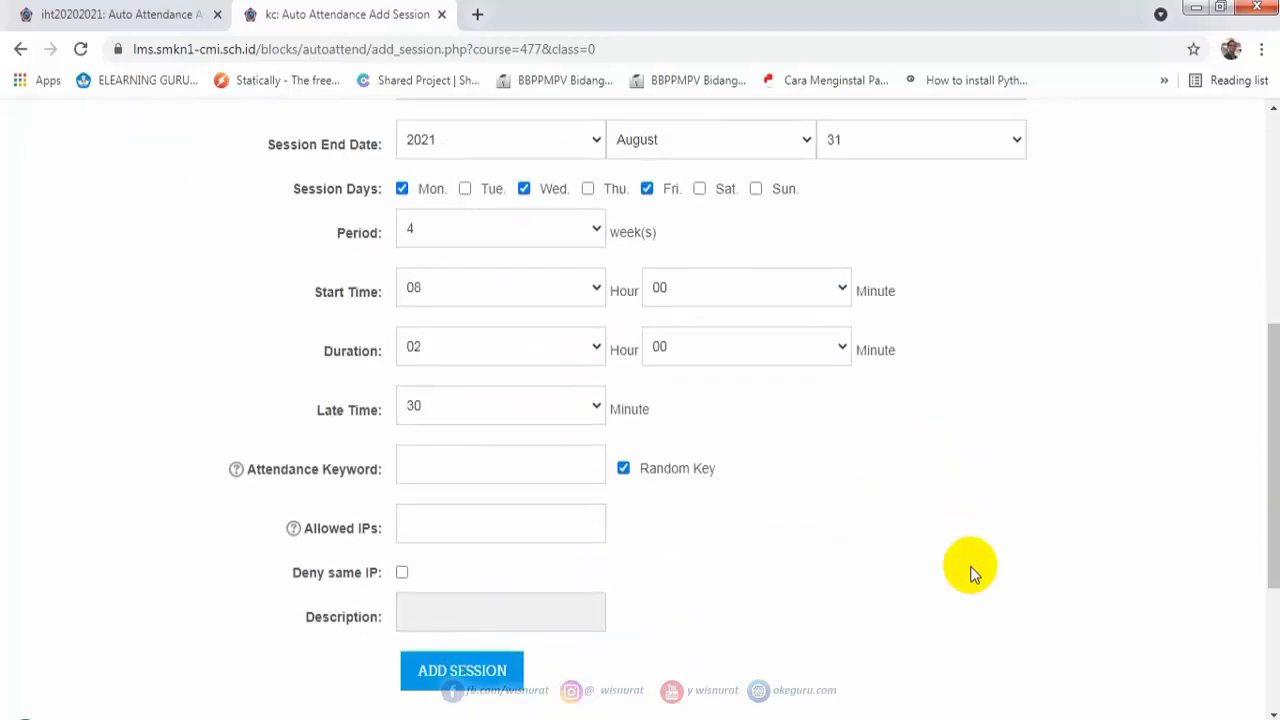
left_click(623, 470)
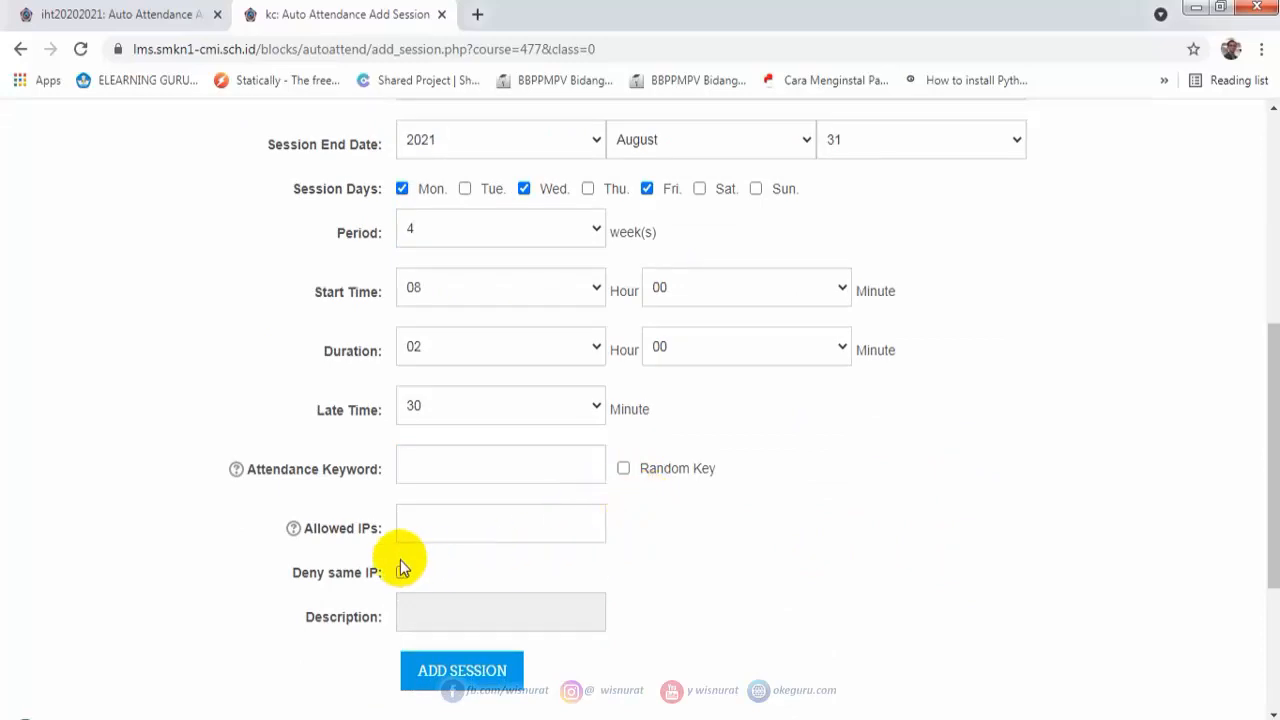
Add this batch of sessions and continue to the sessions list to review the scheduled entries.
scroll(430, 585, "down", 1)
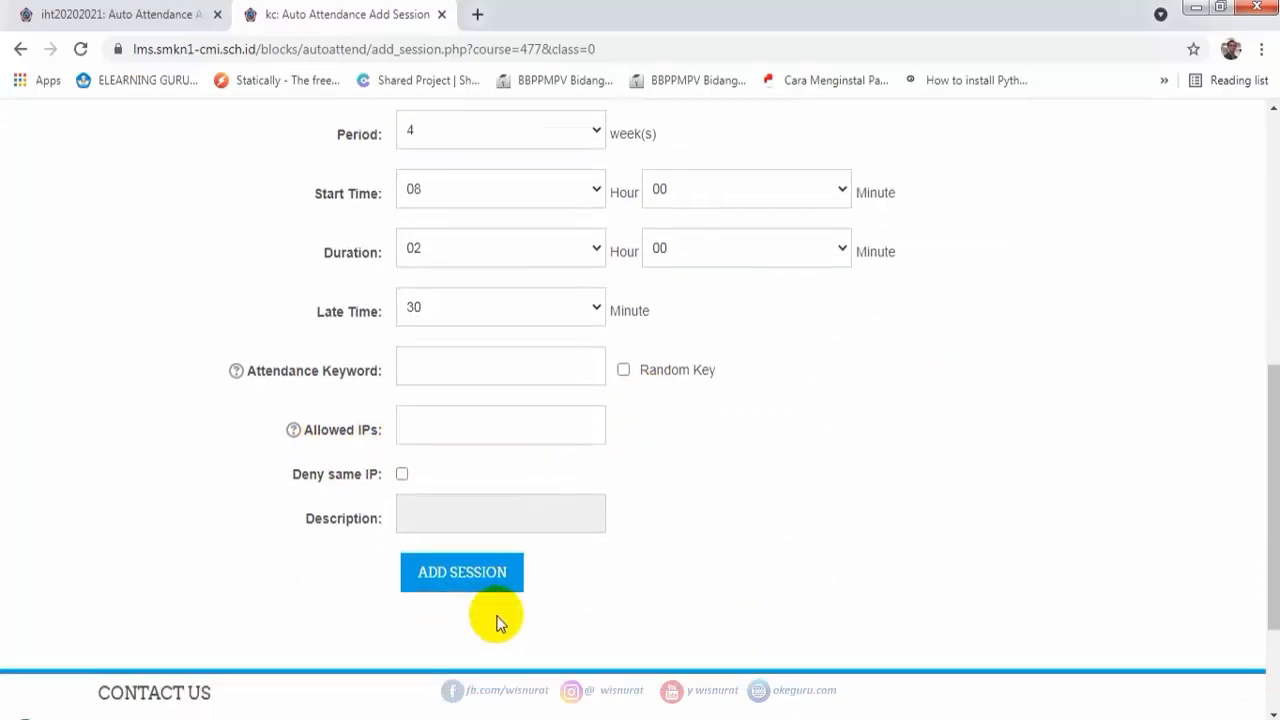
left_click(466, 580)
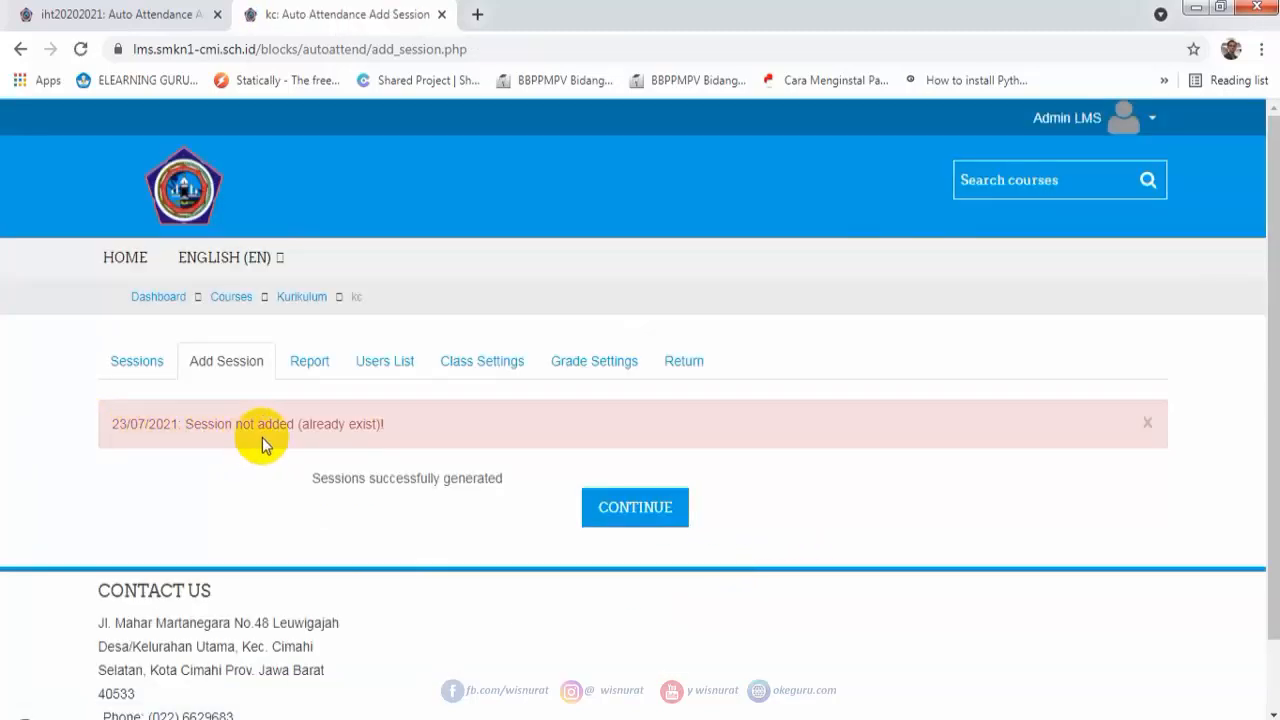
left_click(622, 527)
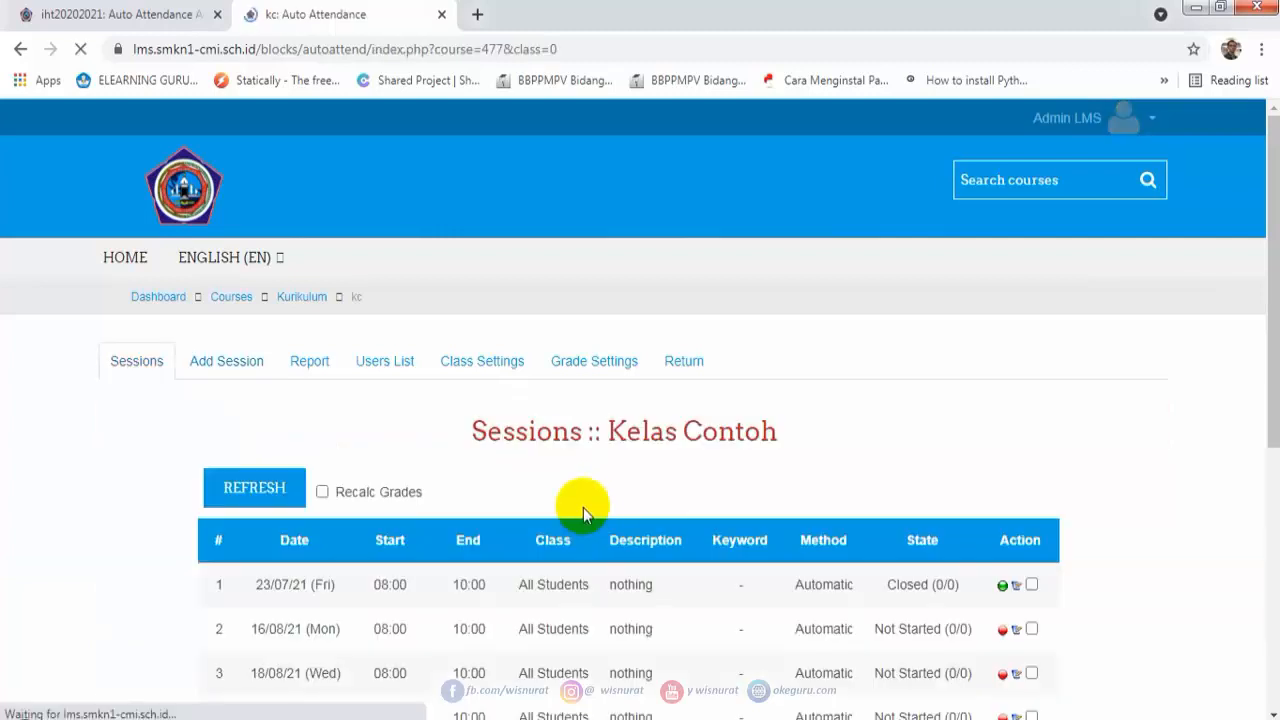
scroll(722, 508, "down", 5)
scroll(785, 348, "up", 2)
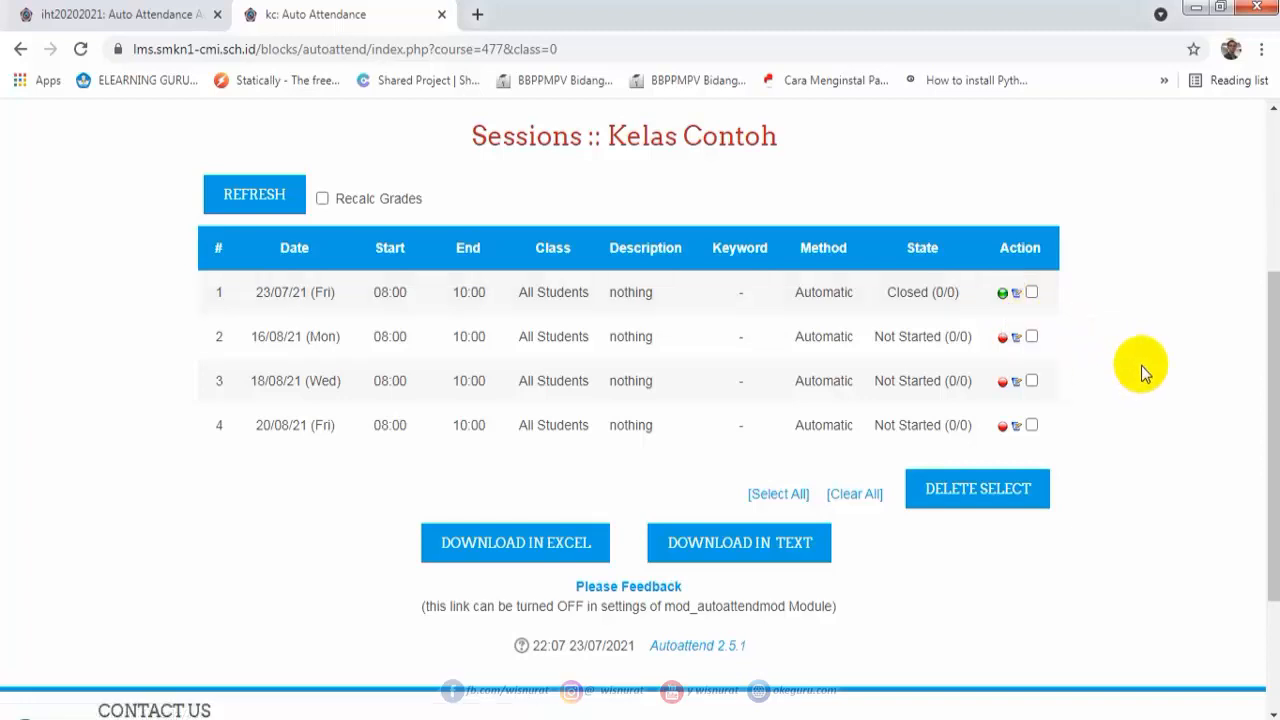
scroll(1141, 365, "up", 3)
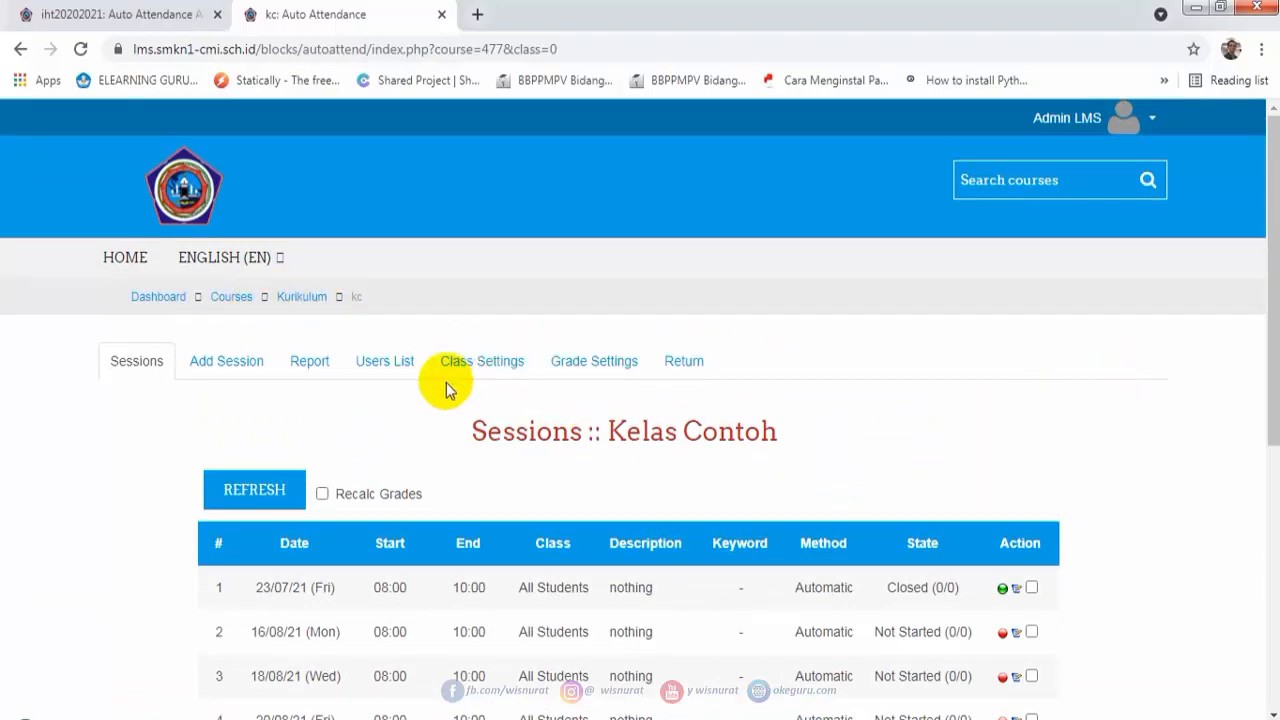
Return to the Kelas Contoh course page and compare its Topic 1 with the MODUL 1 section of the IHT 2021 - 2022 course.
left_click(360, 300)
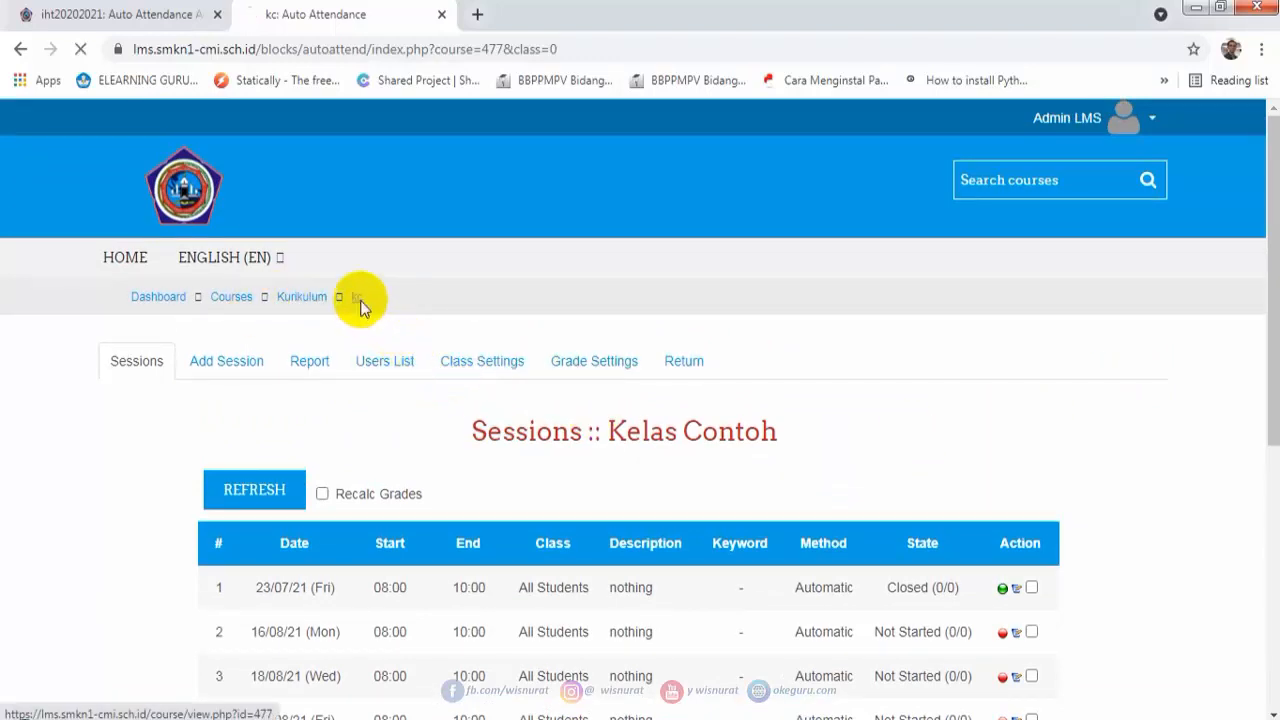
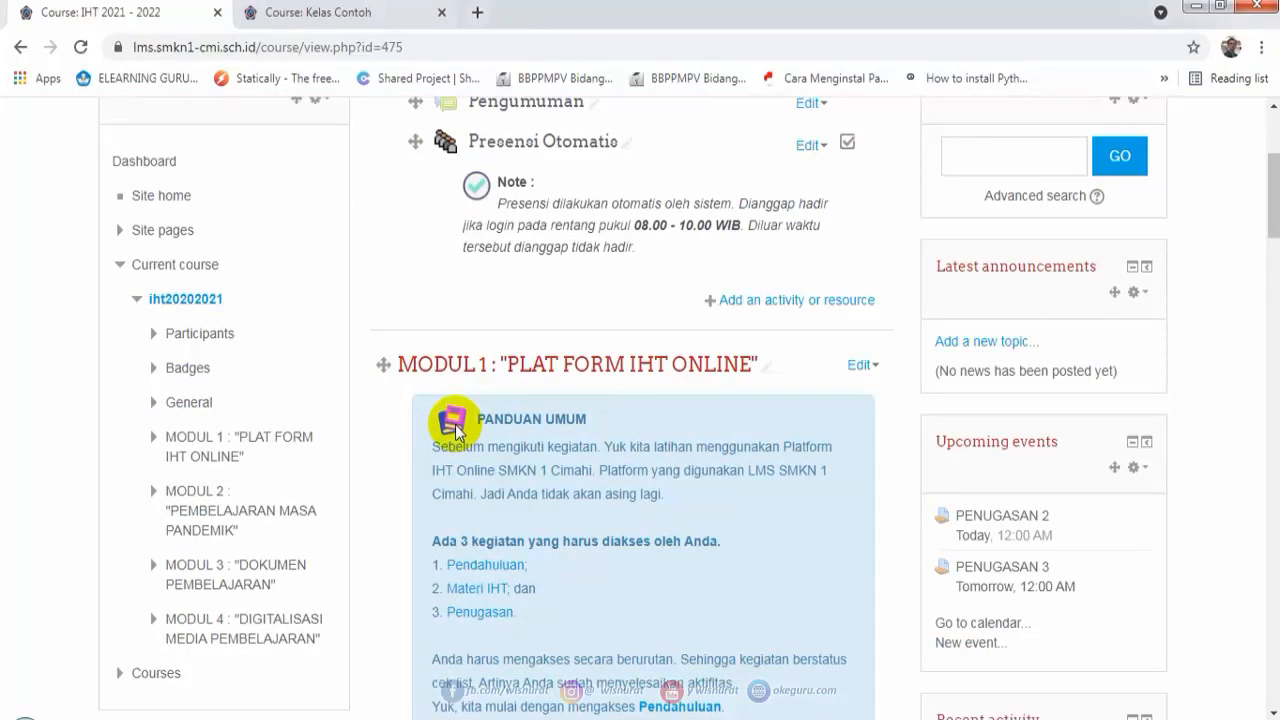
scroll(453, 425, "down", 1)
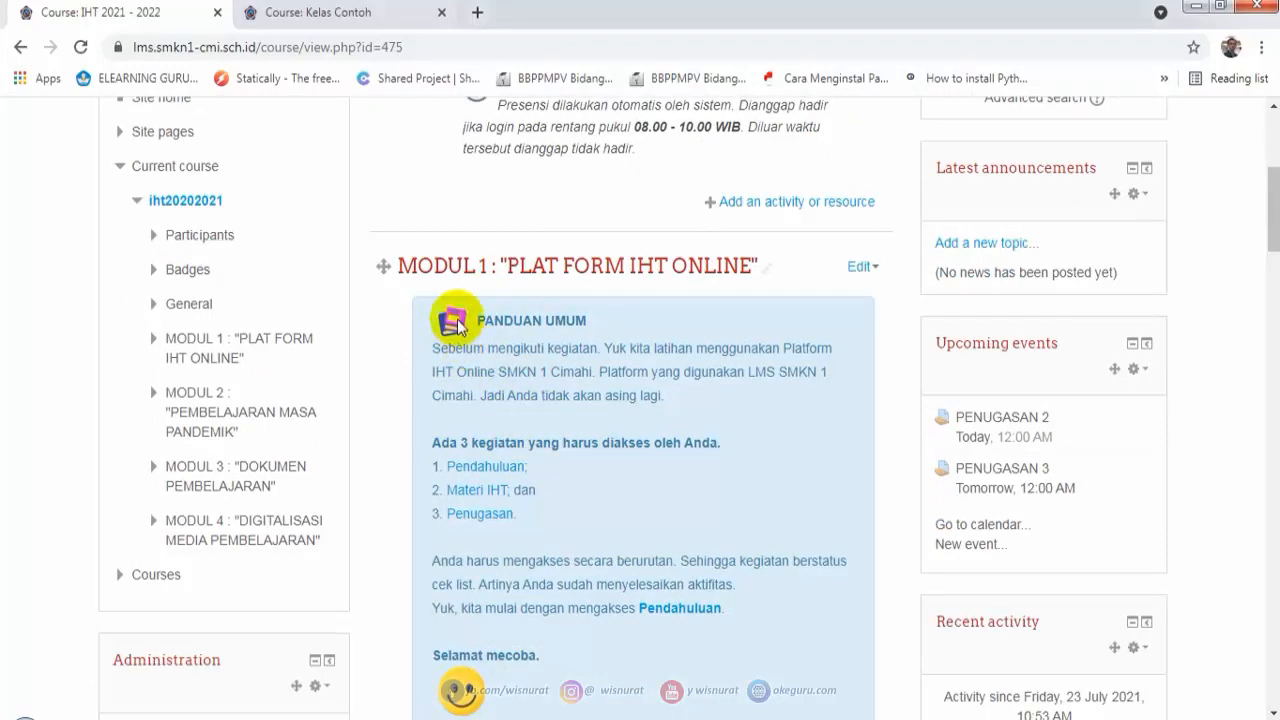
scroll(450, 327, "down", 1)
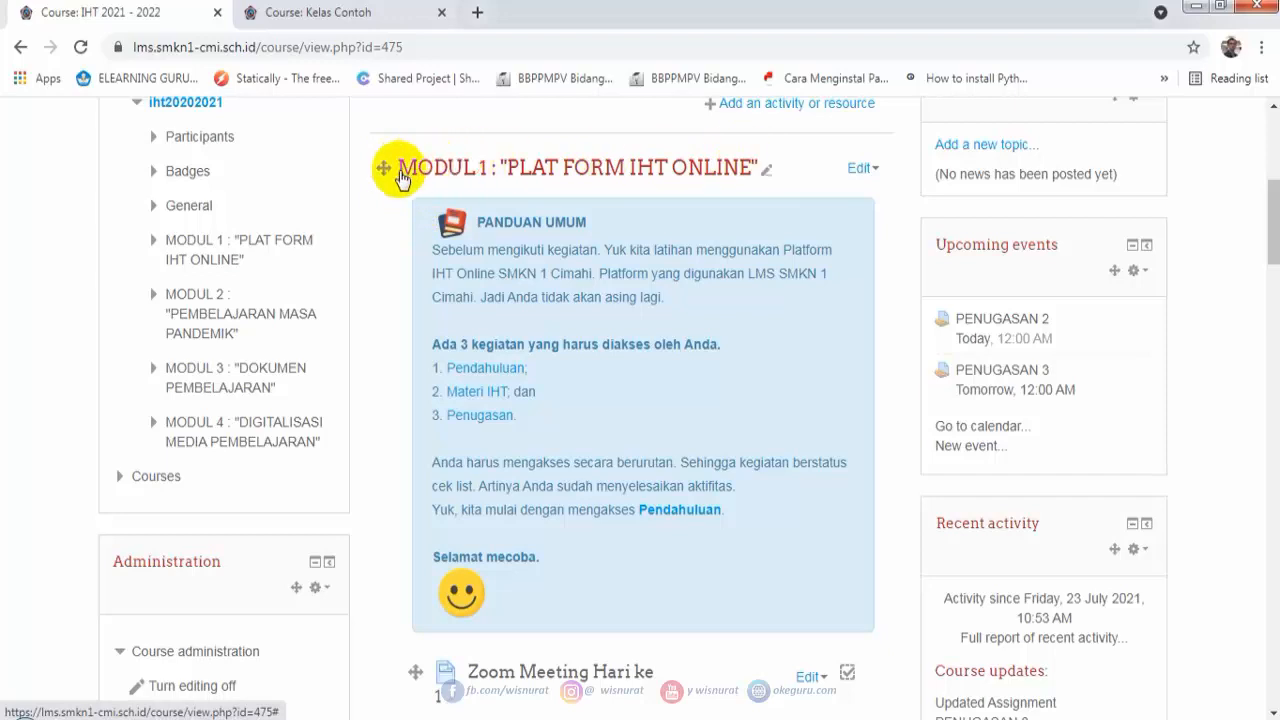
left_click(318, 12)
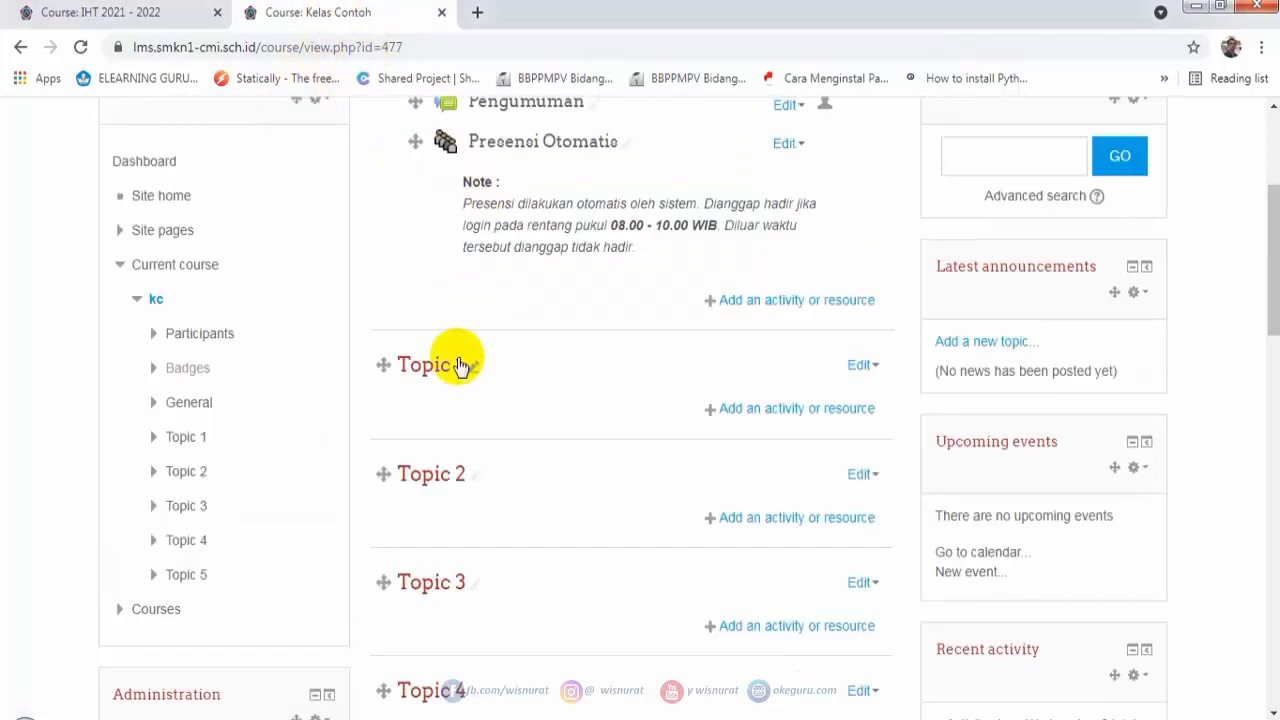
left_click(157, 12)
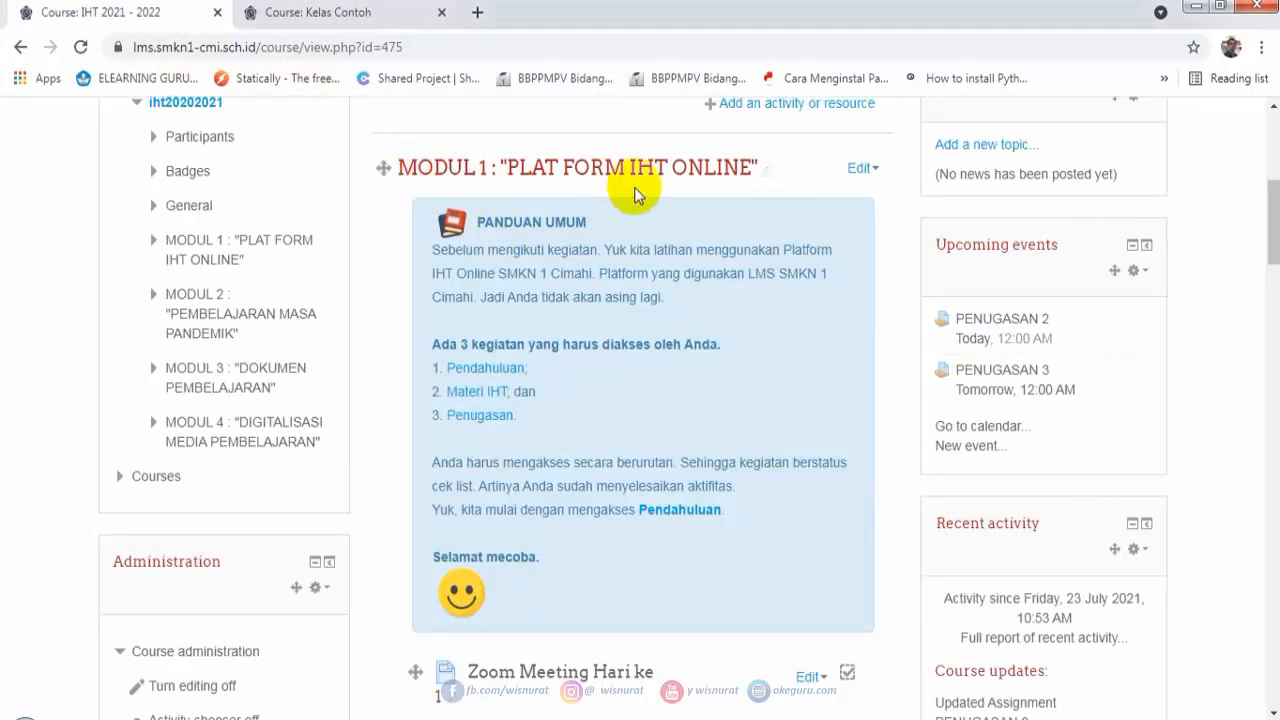
Copy the MODUL 1 : "PLAT FORM IHT ONLINE" heading from the IHT 2021 - 2022 course and paste it as the name of Topic 1 in Kelas Contoh.
left_click_drag(778, 168, 397, 165)
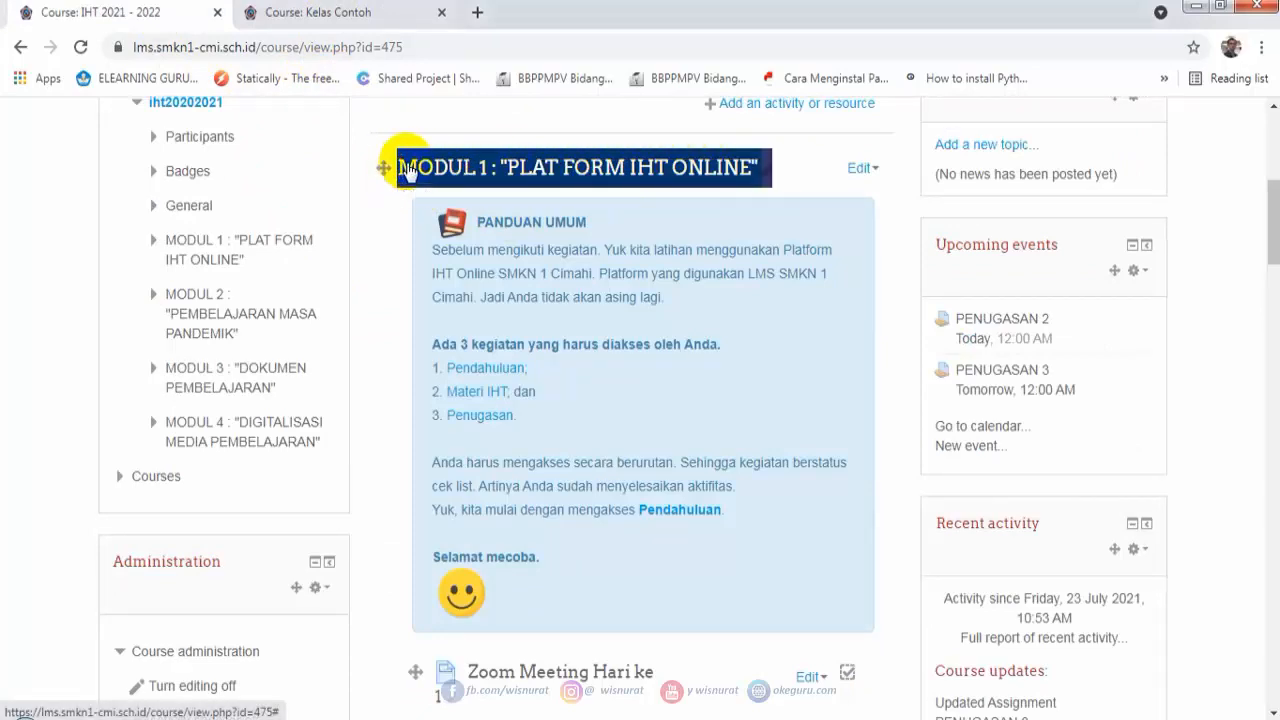
left_click(390, 12)
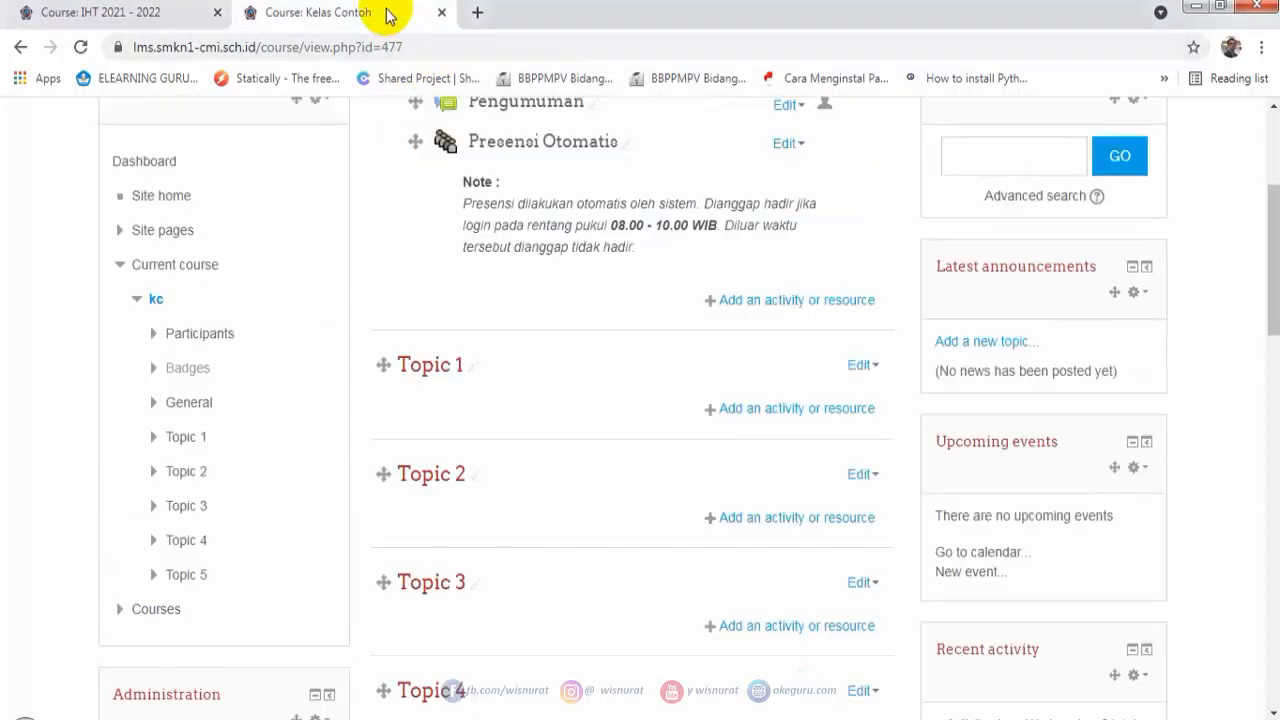
left_click(475, 369)
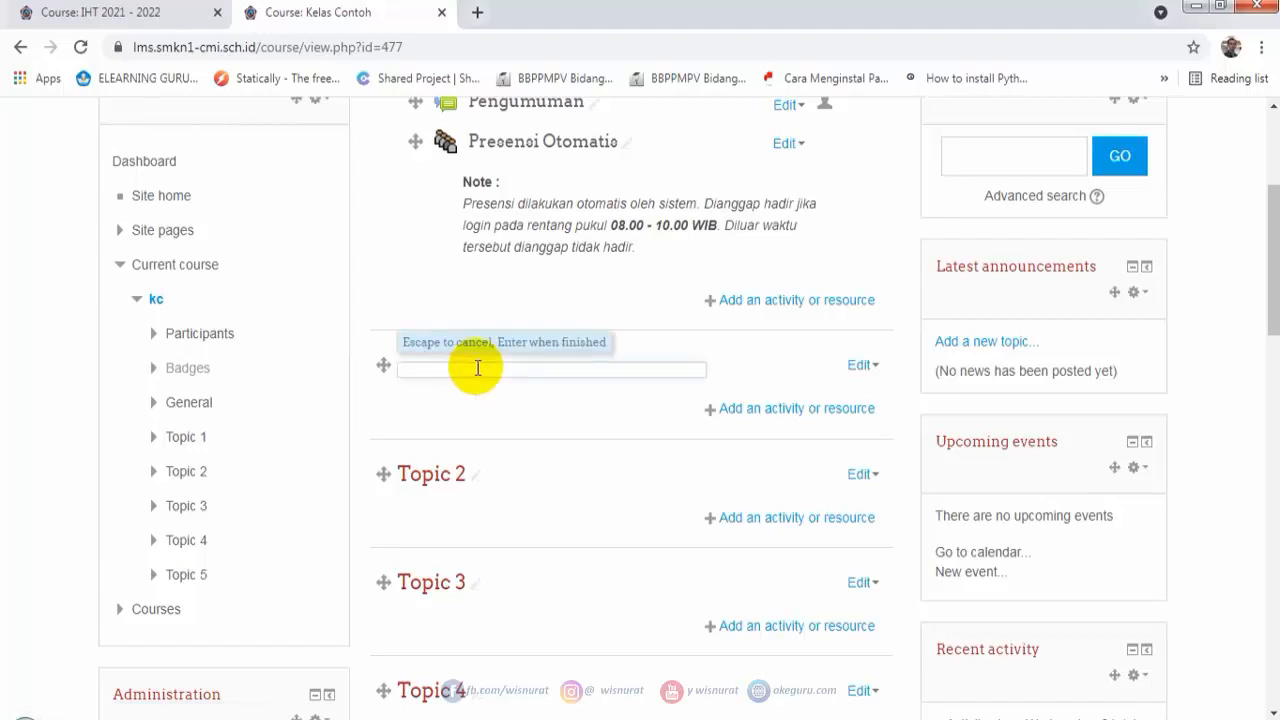
right_click(478, 368)
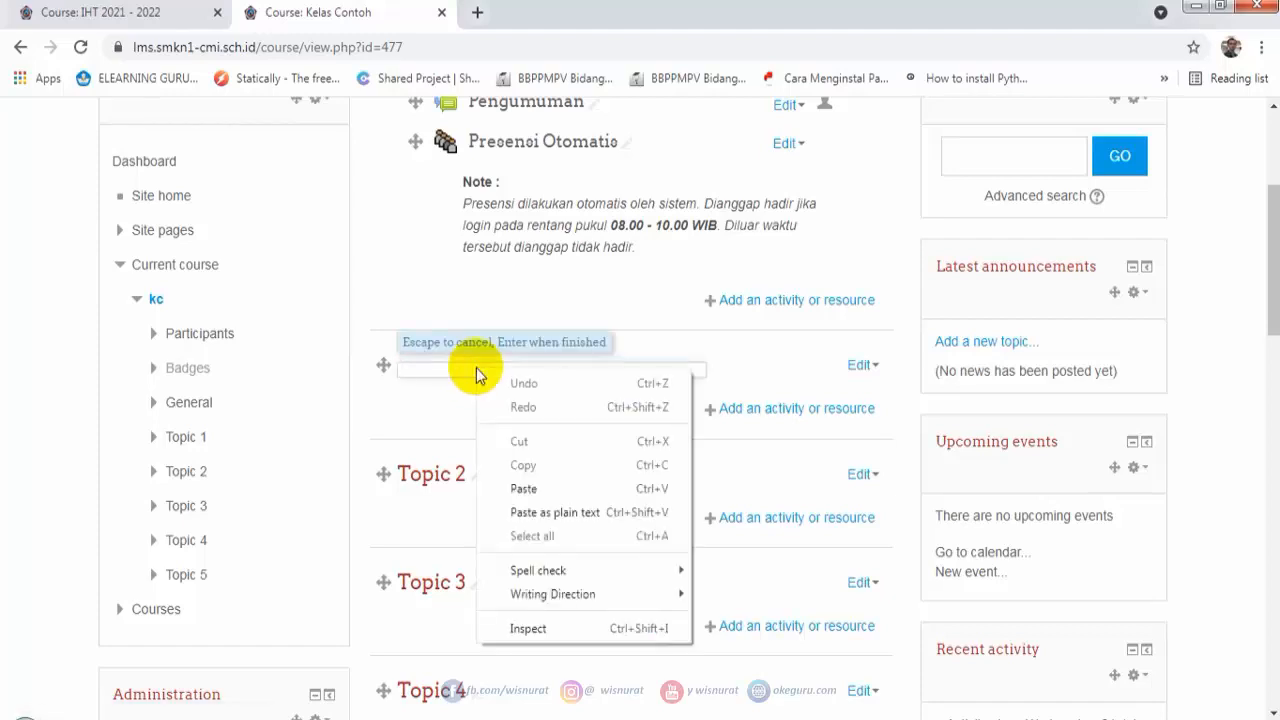
left_click(513, 487)
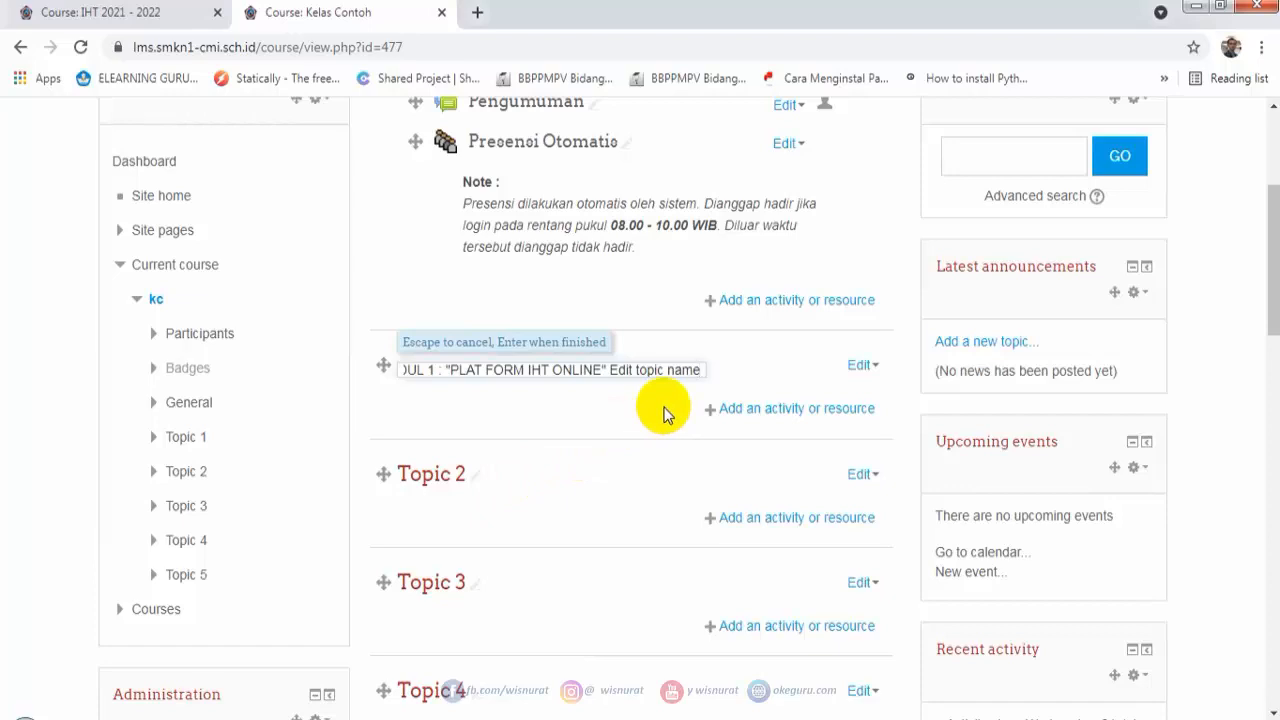
key("Return")
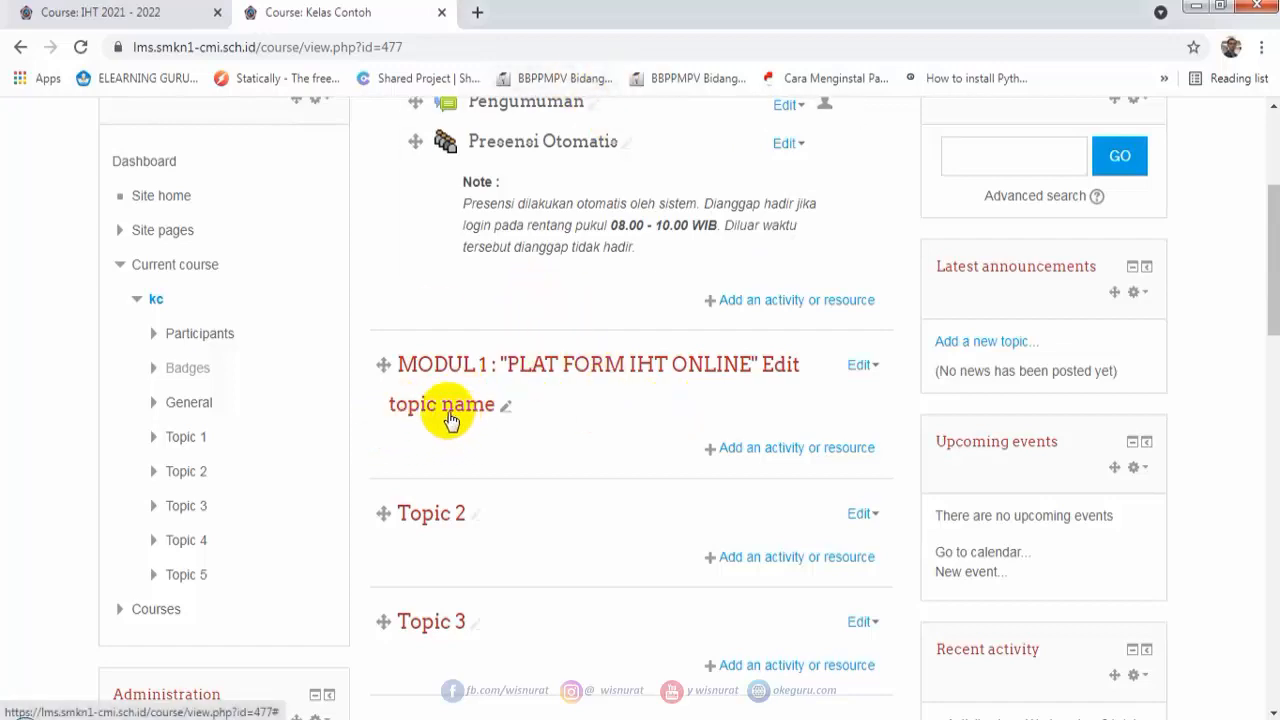
Remove the extra words "Edit topic name" from the first topic's name, leaving MODUL 1 : "PLAT FORM IHT ONLINE".
left_click(505, 410)
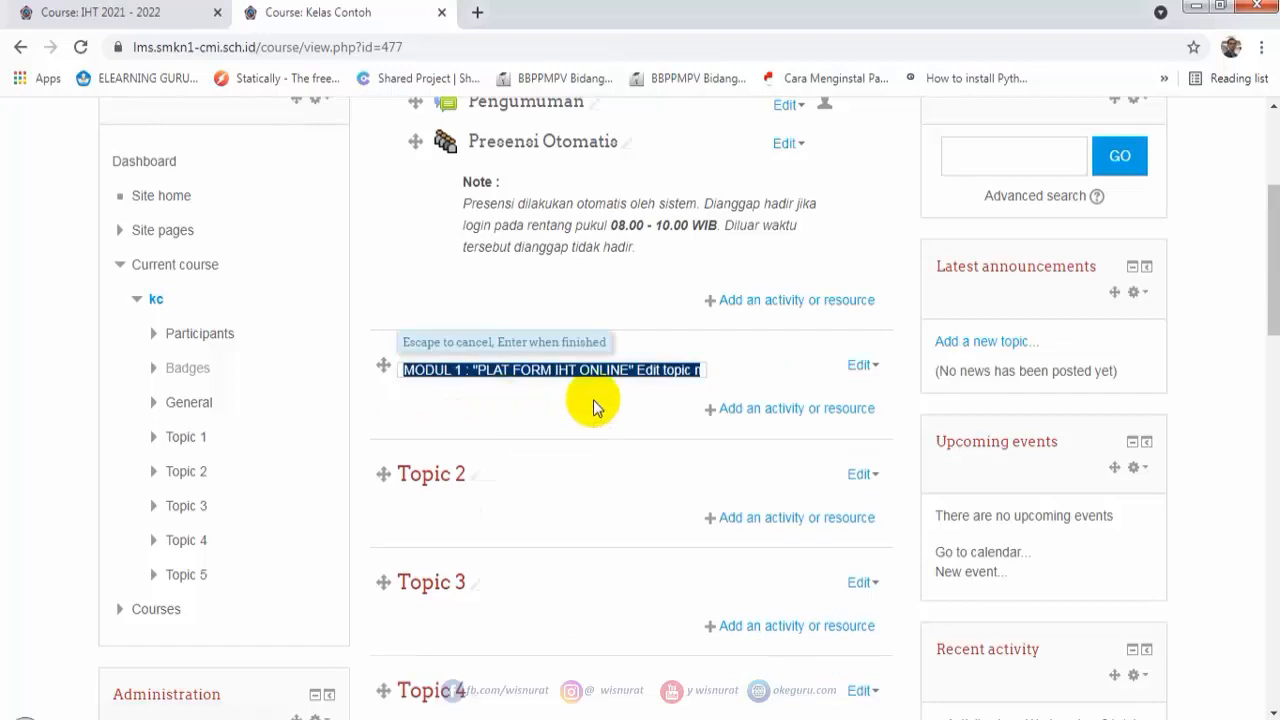
left_click(656, 372)
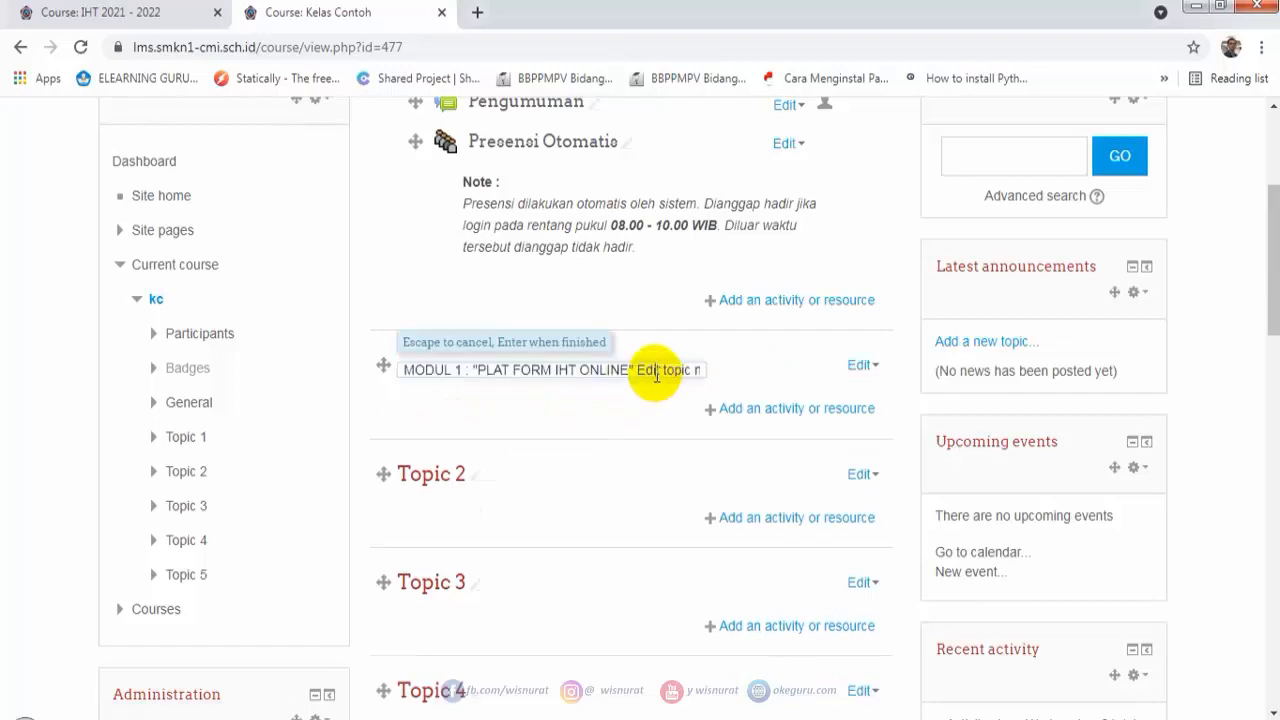
key("End")
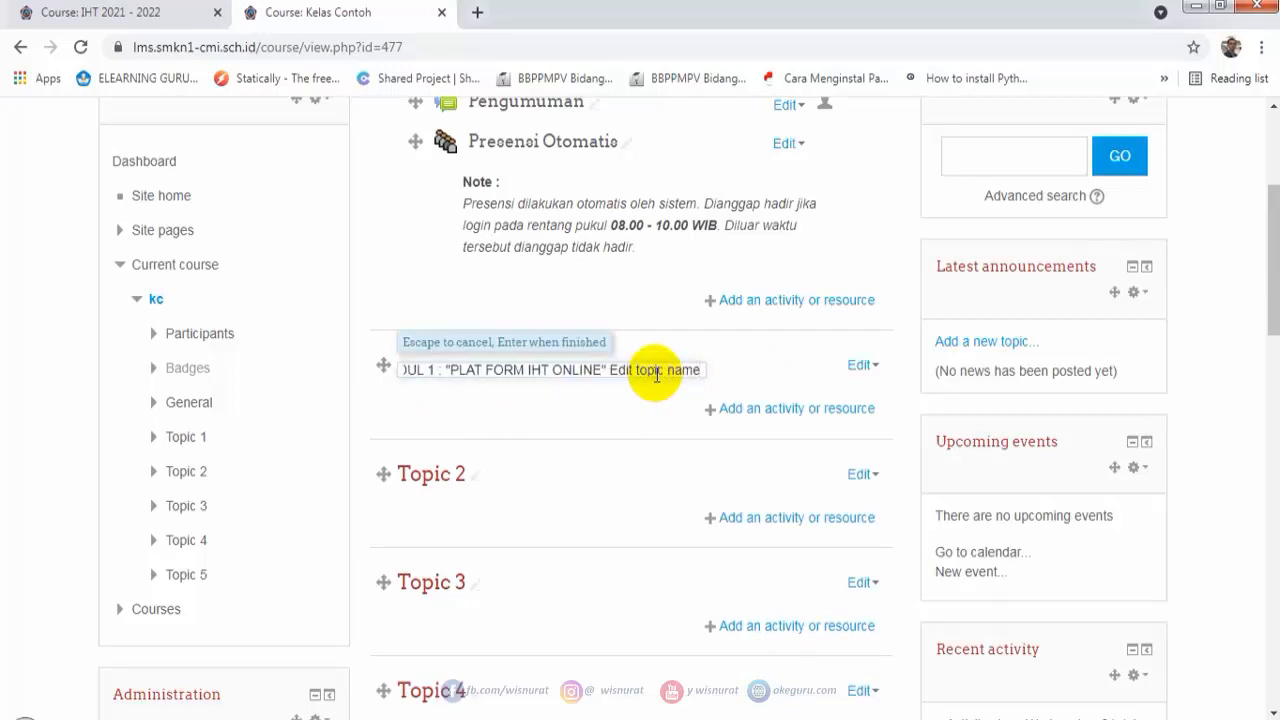
key("BackSpace")
key("BackSpace")
key("BackSpace")
key("BackSpace")
key("BackSpace")
key("BackSpace")
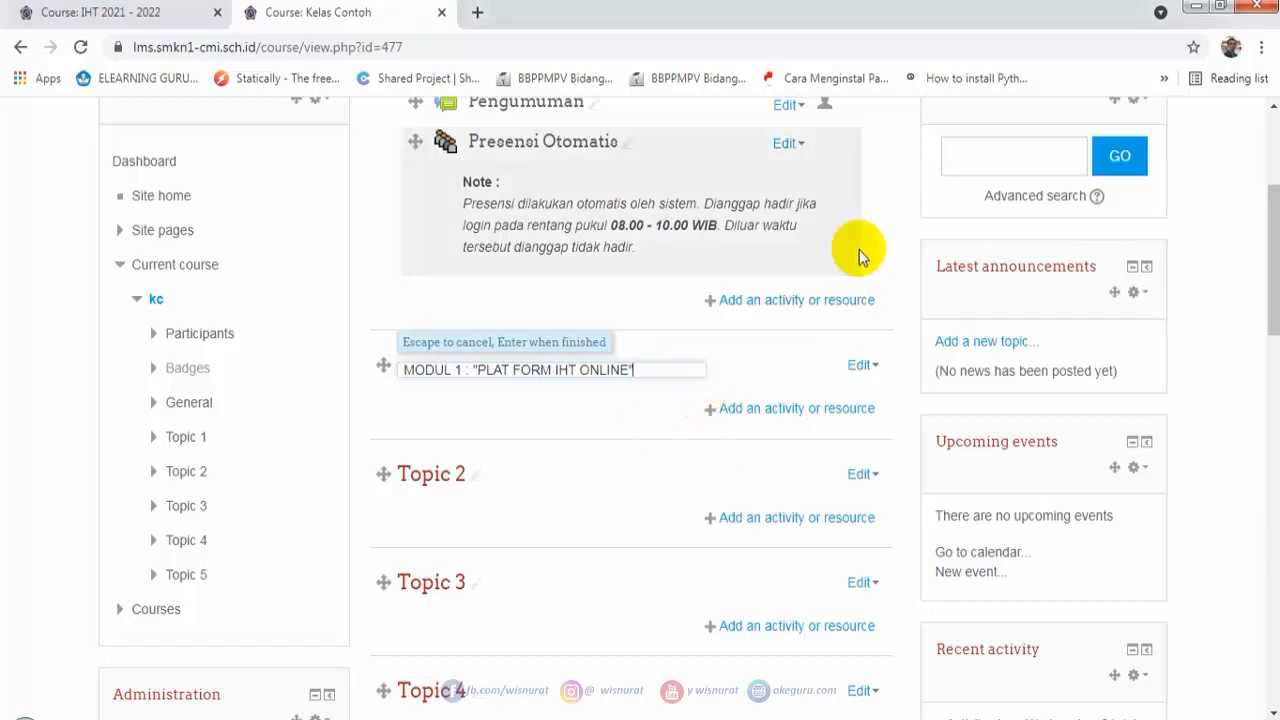
key("Return")
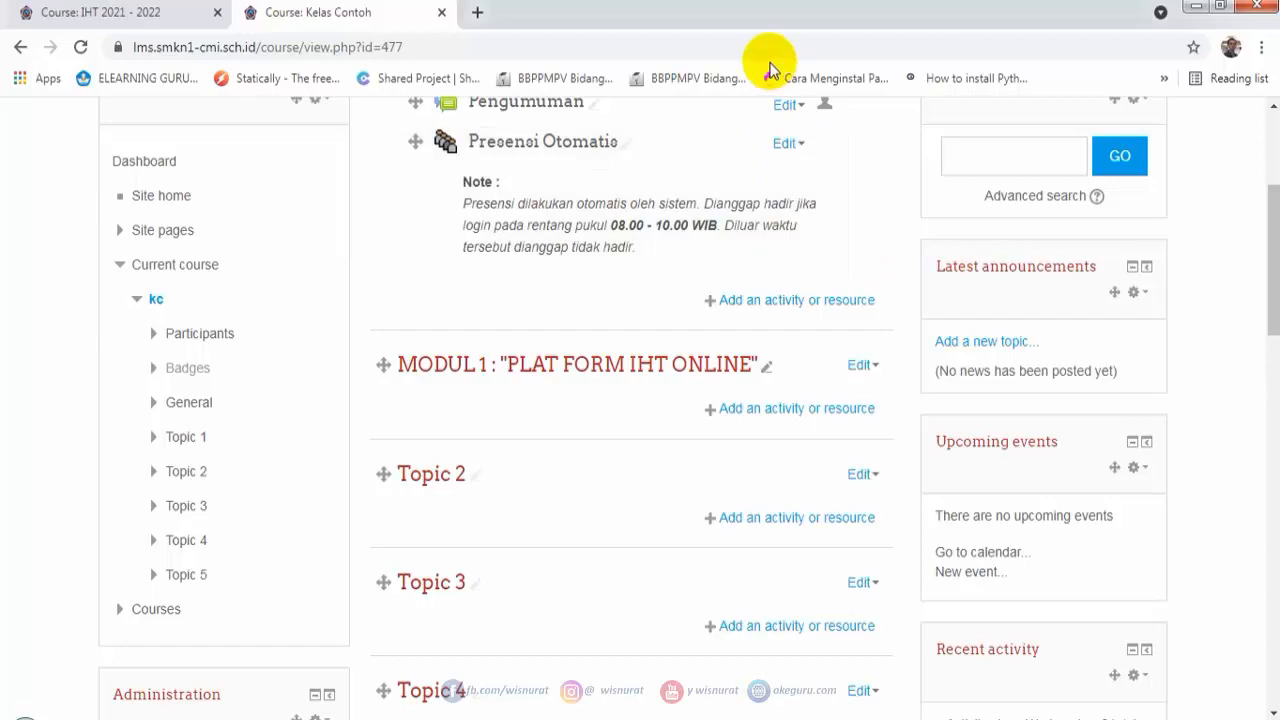
Check the MODUL 1 guide panel in the IHT course and open the Kelas Contoh MODUL 1 topic for editing at its summary.
left_click(133, 8)
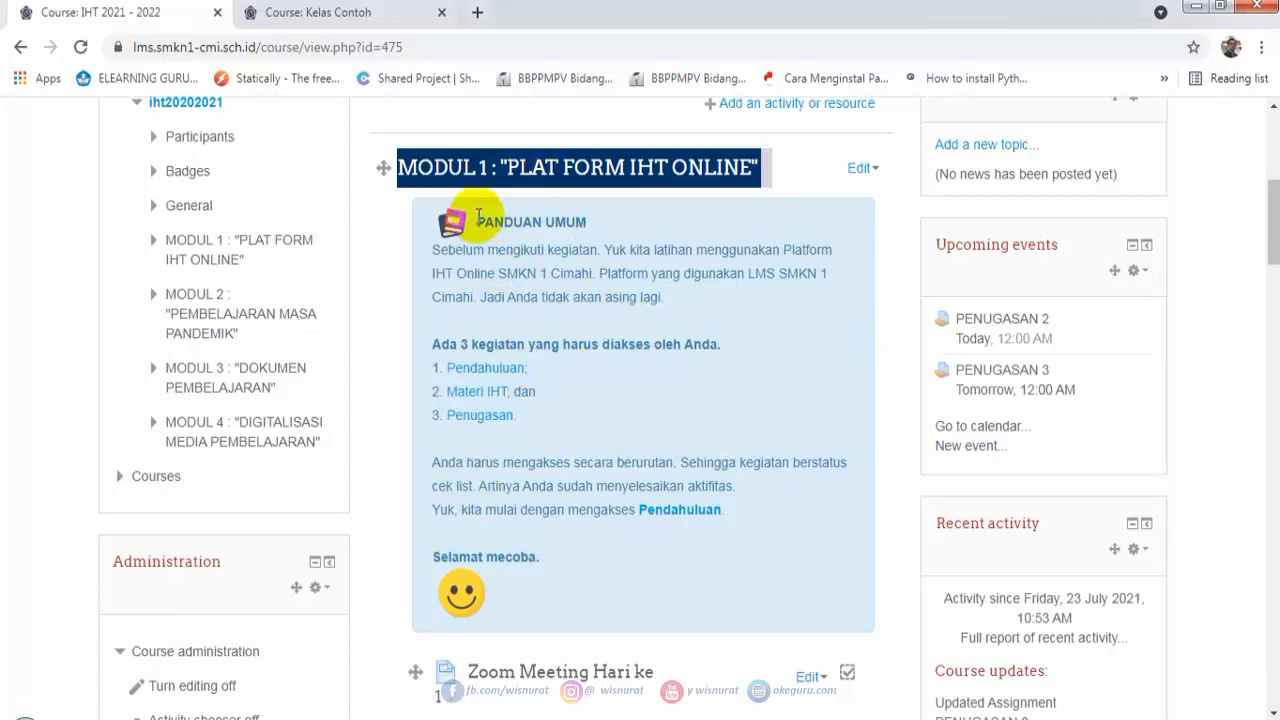
left_click(266, 13)
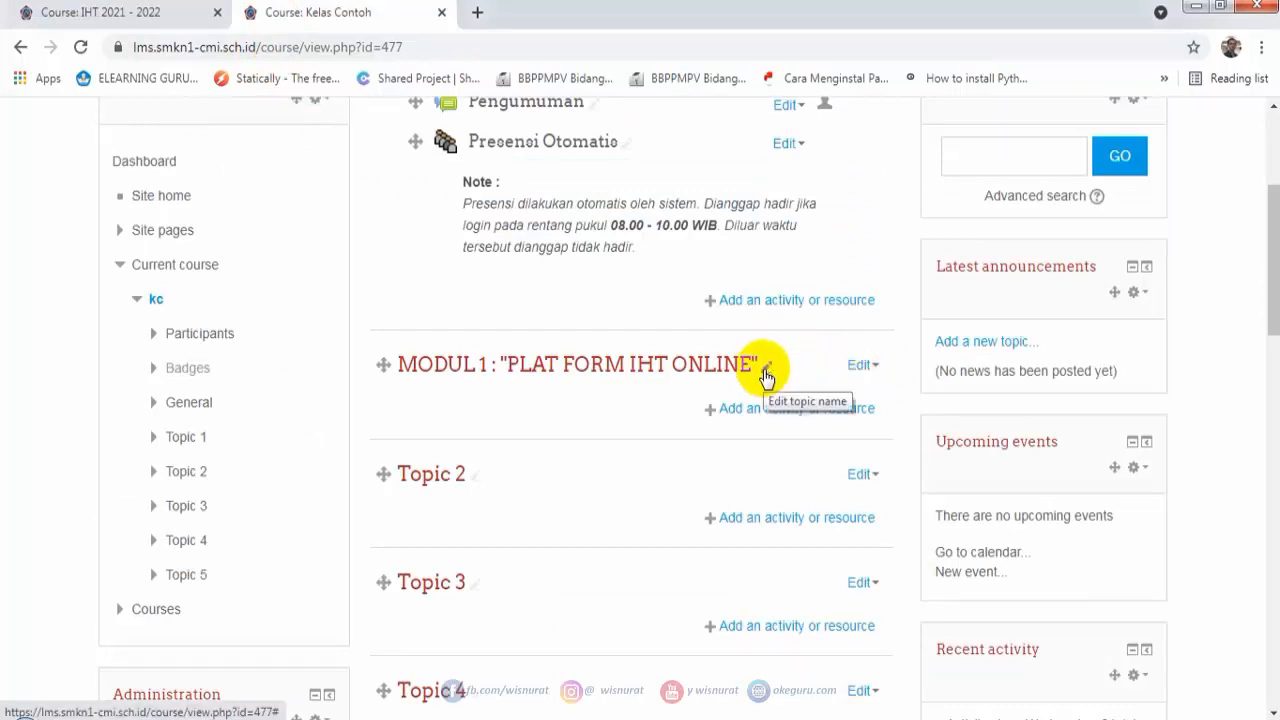
left_click(860, 366)
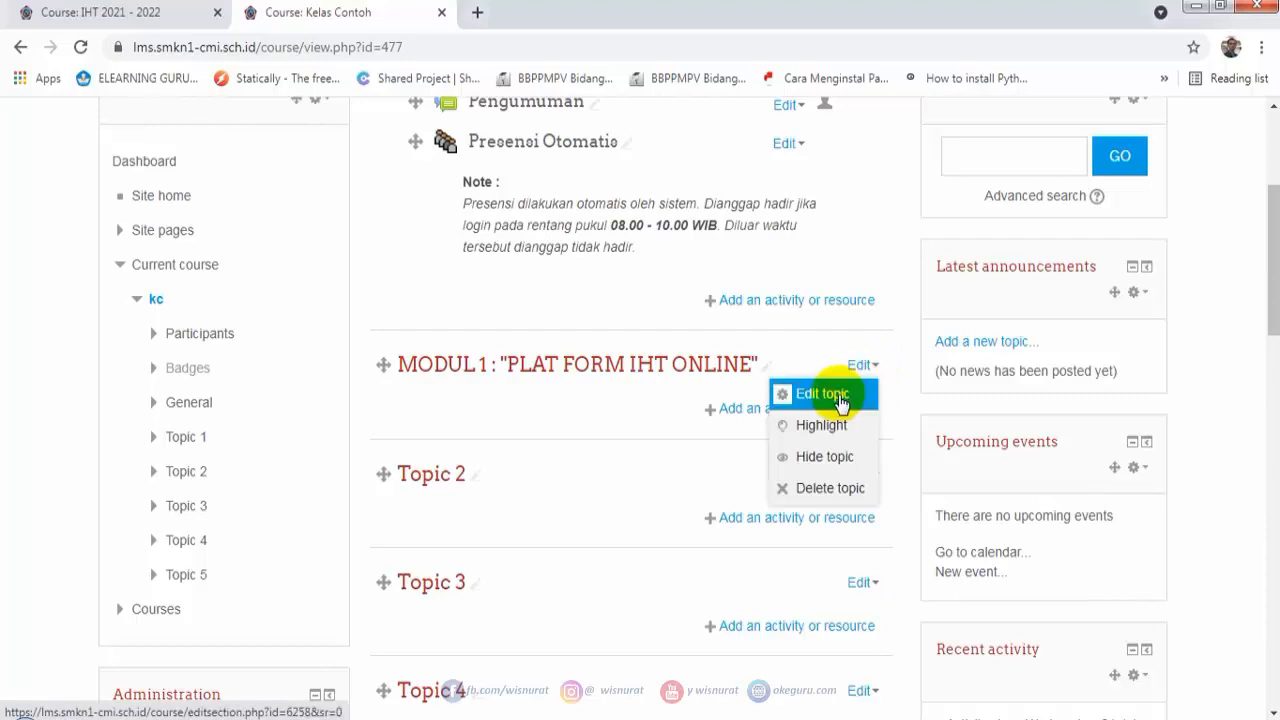
left_click(835, 400)
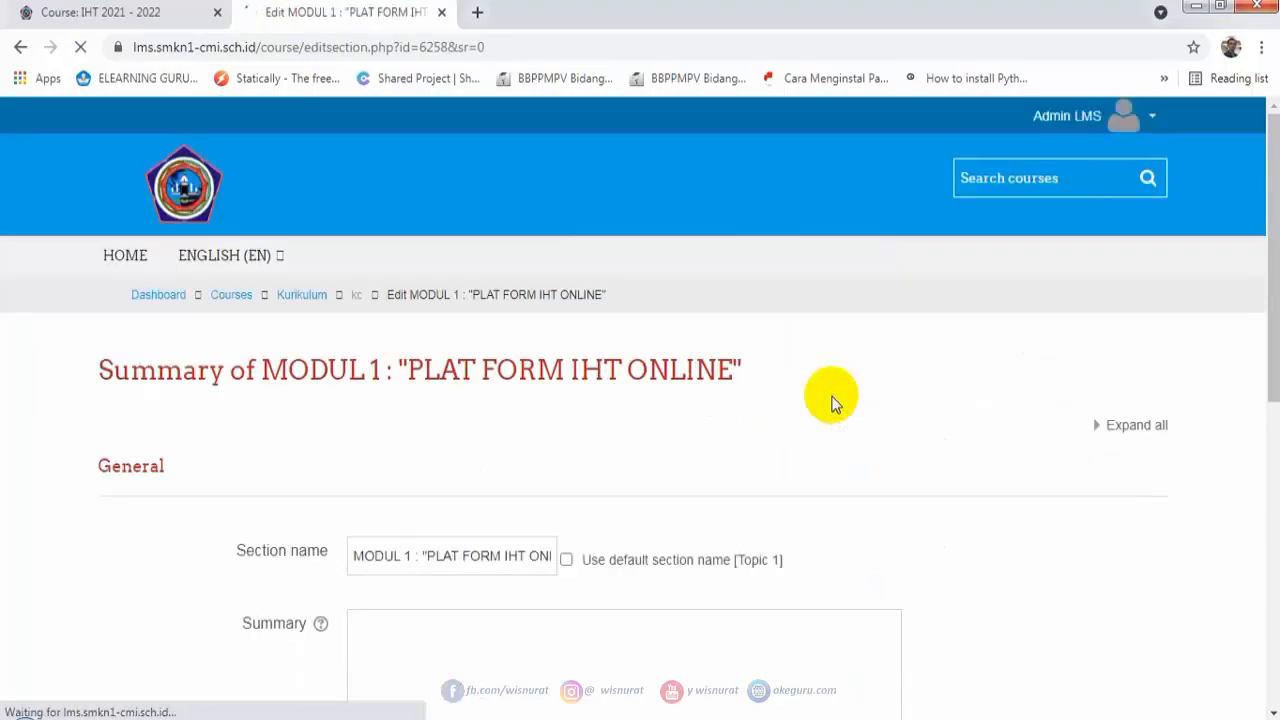
scroll(800, 378, "down", 3)
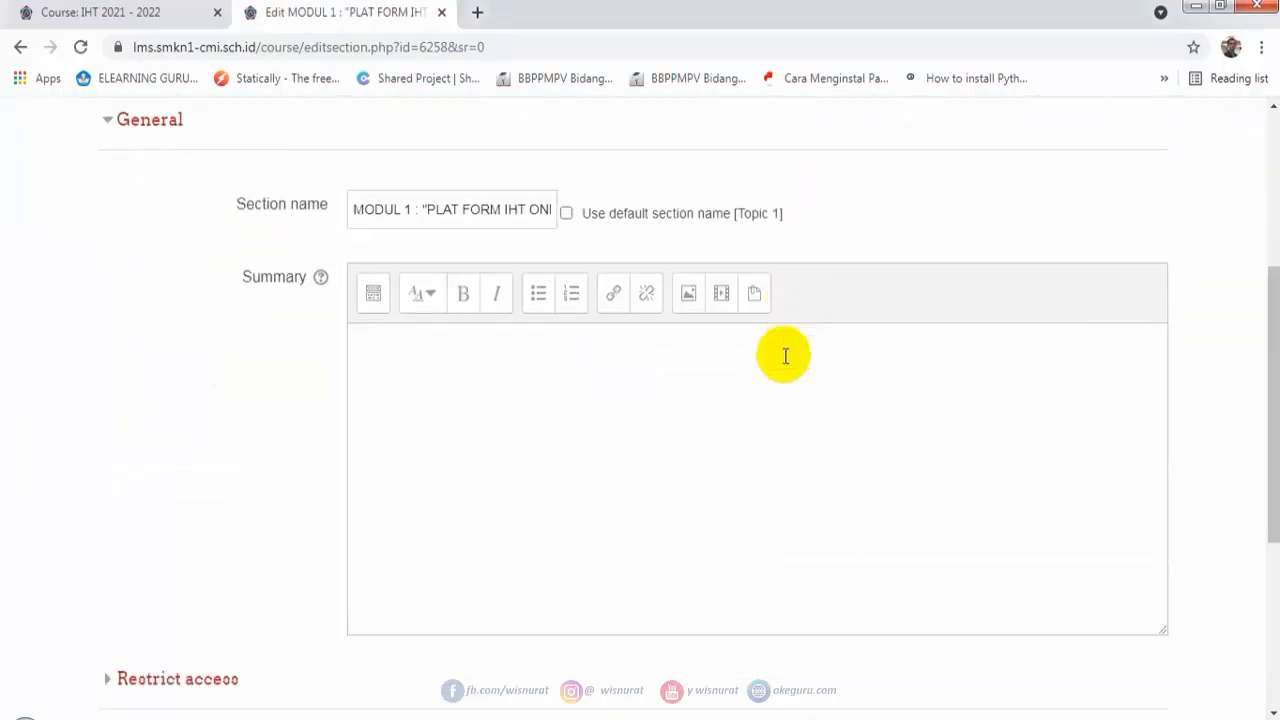
scroll(783, 354, "up", 2)
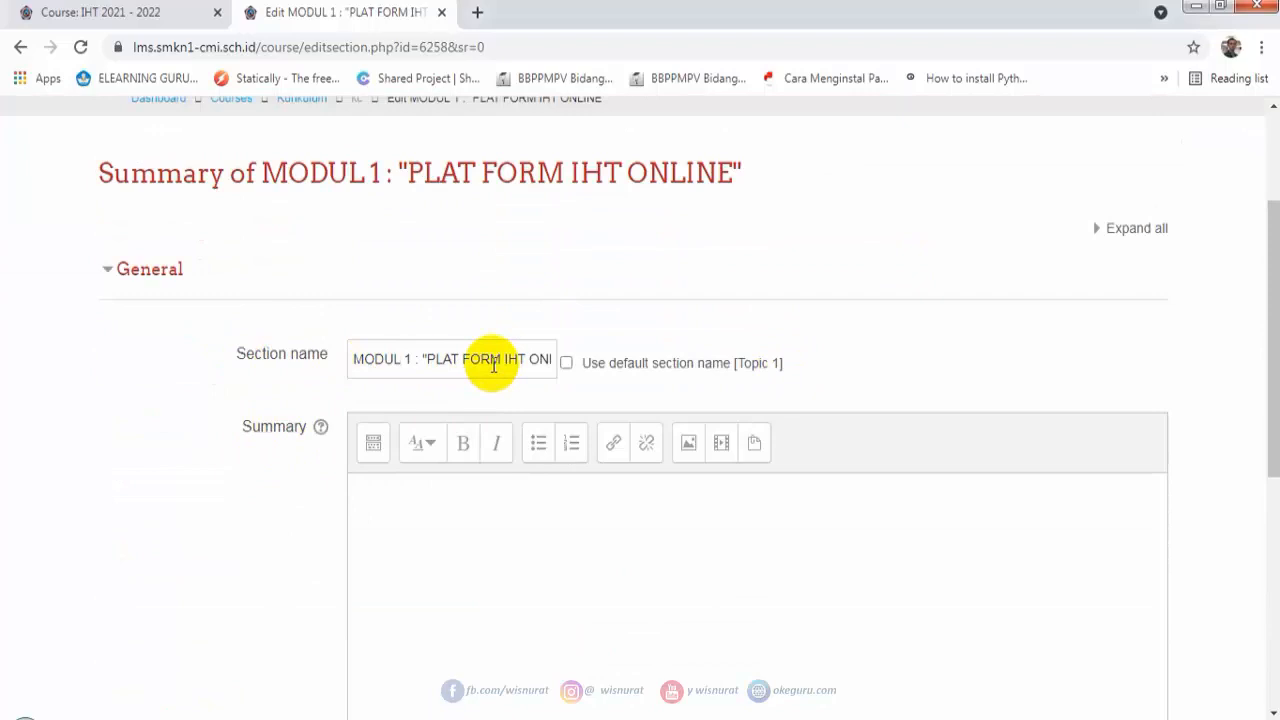
scroll(434, 420, "down", 2)
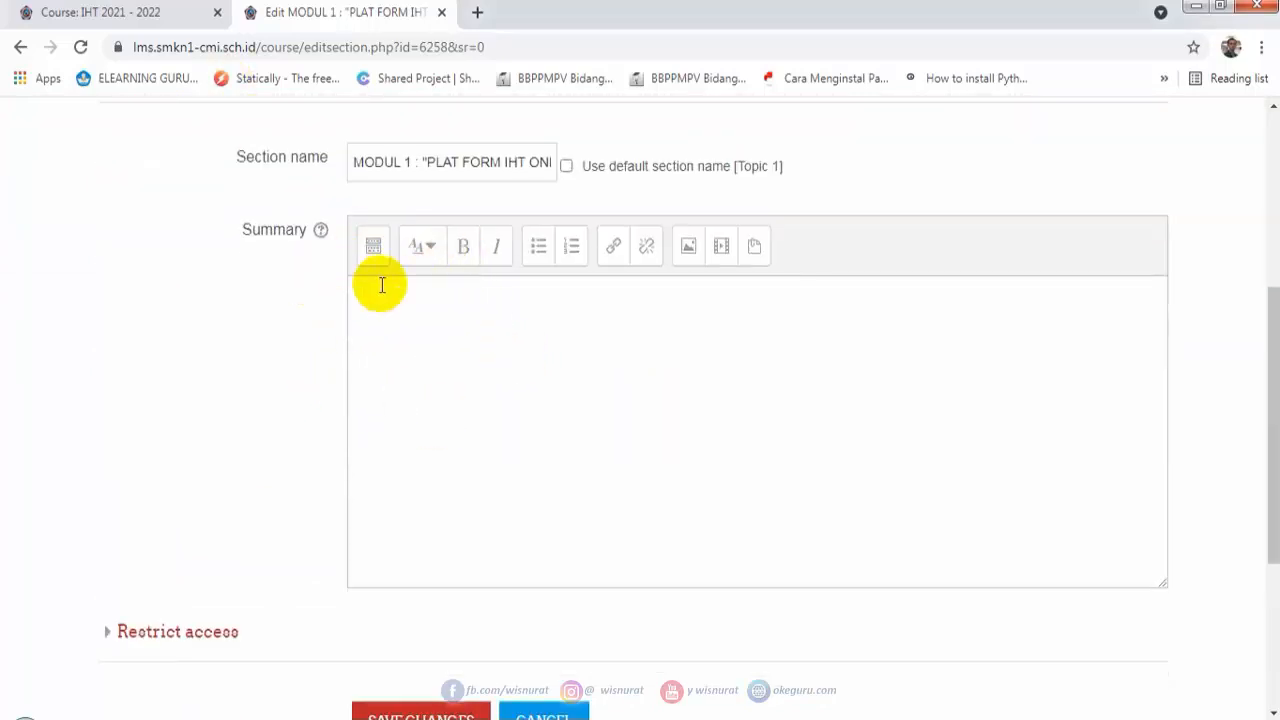
Copy the text from "PANDUAN UMUM" through "Selamat mecoba." in the IHT course's MODUL 1 and paste it into the Kelas Contoh topic summary.
left_click(100, 14)
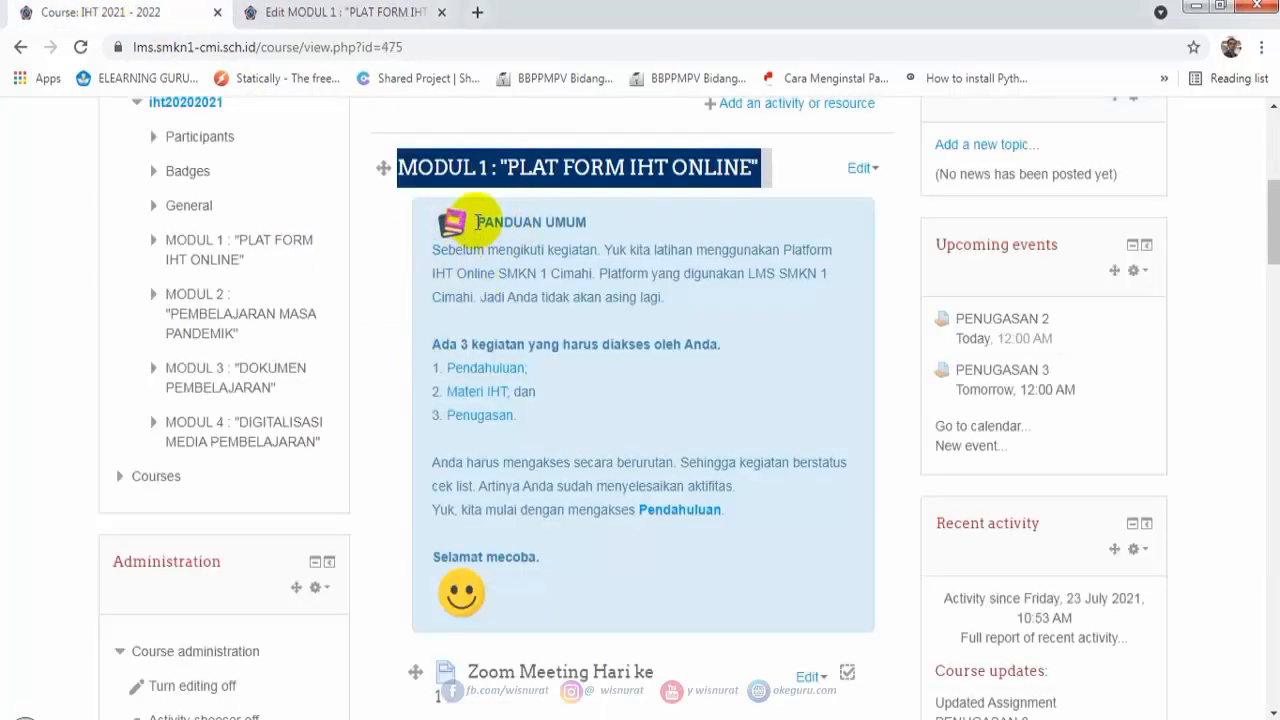
left_click_drag(476, 222, 551, 555)
right_click(555, 512)
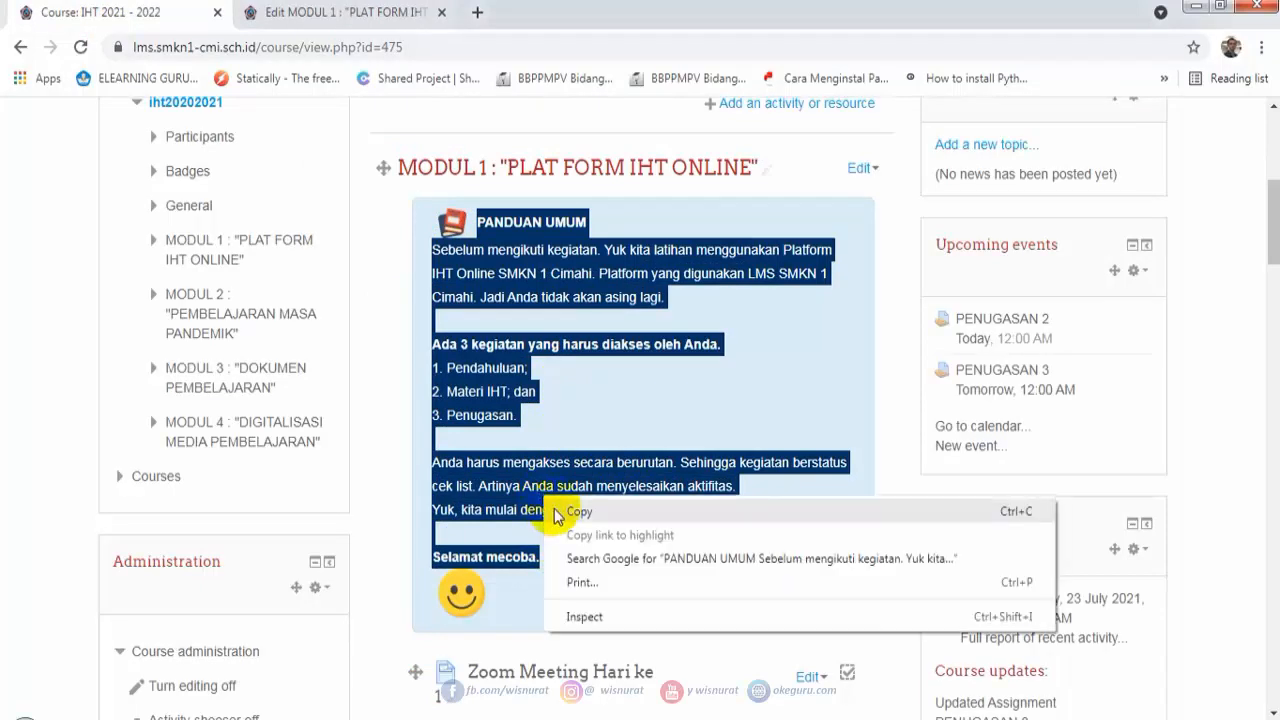
left_click(575, 512)
left_click(343, 12)
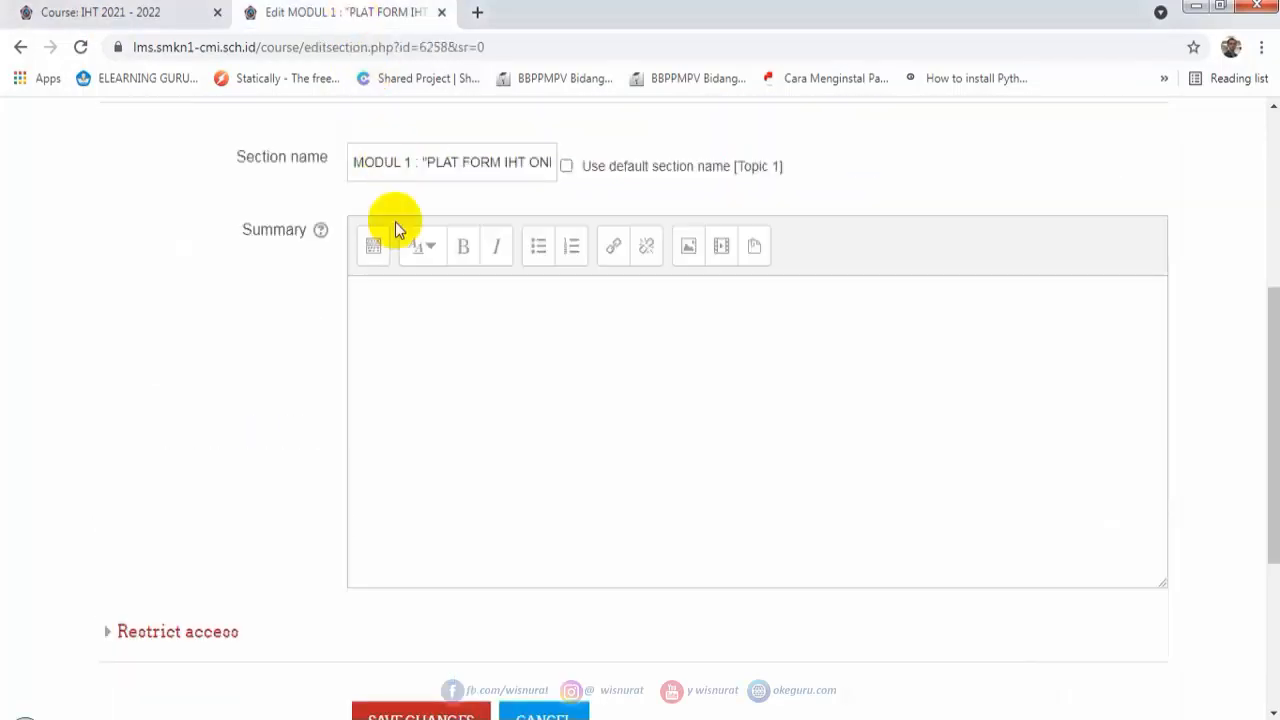
left_click(368, 307)
right_click(372, 308)
left_click(422, 424)
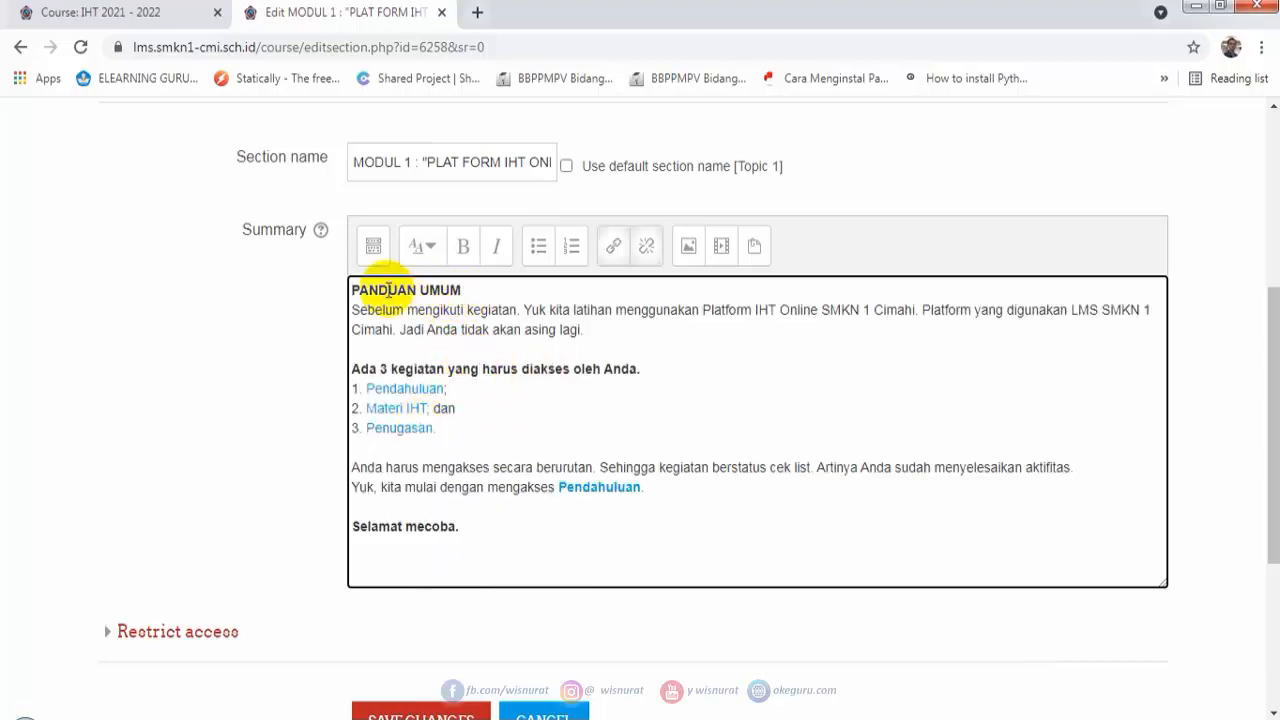
Check the pasted summary text from its heading to its last line and save the changes to the MODUL 1 topic.
left_click_drag(351, 288, 468, 292)
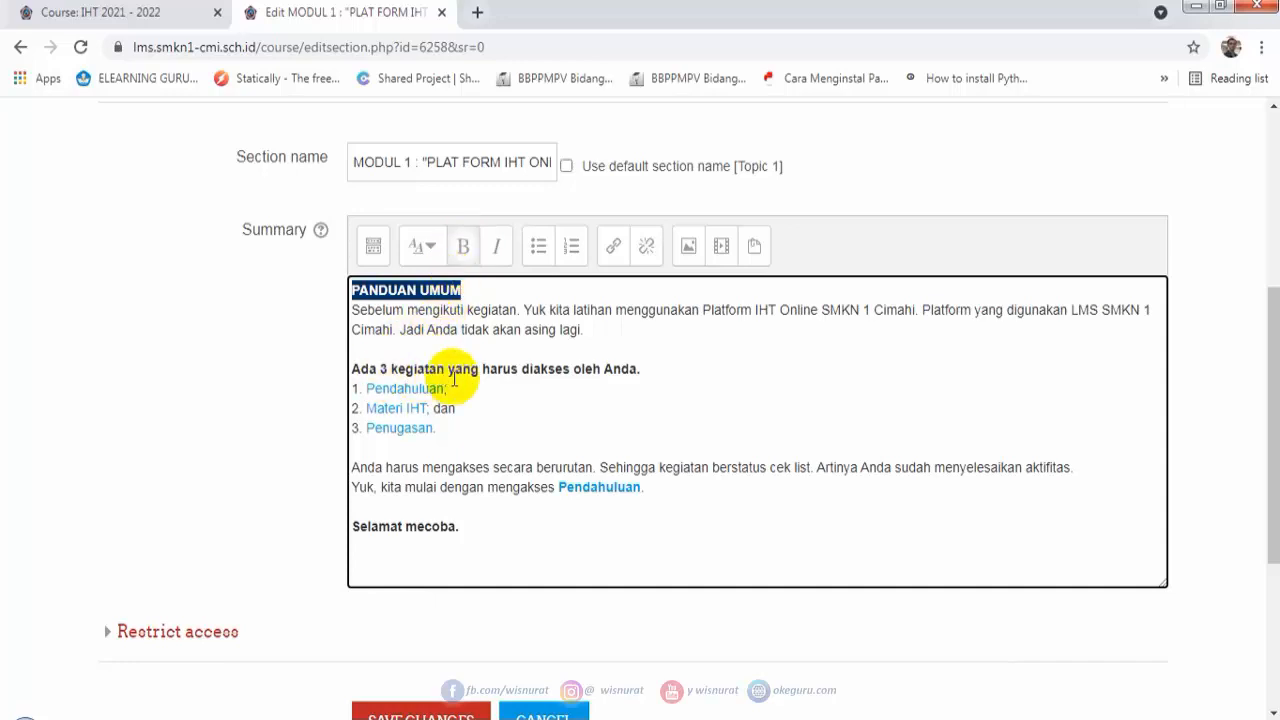
left_click(486, 537)
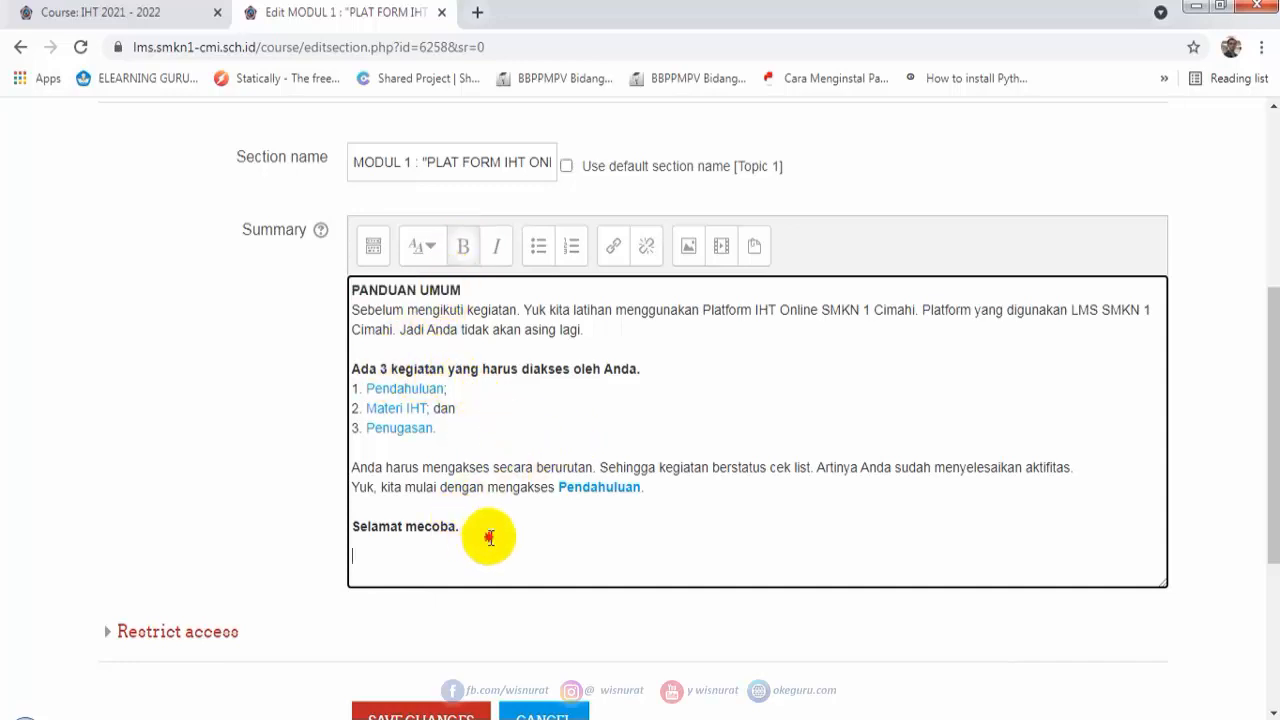
scroll(519, 466, "down", 2)
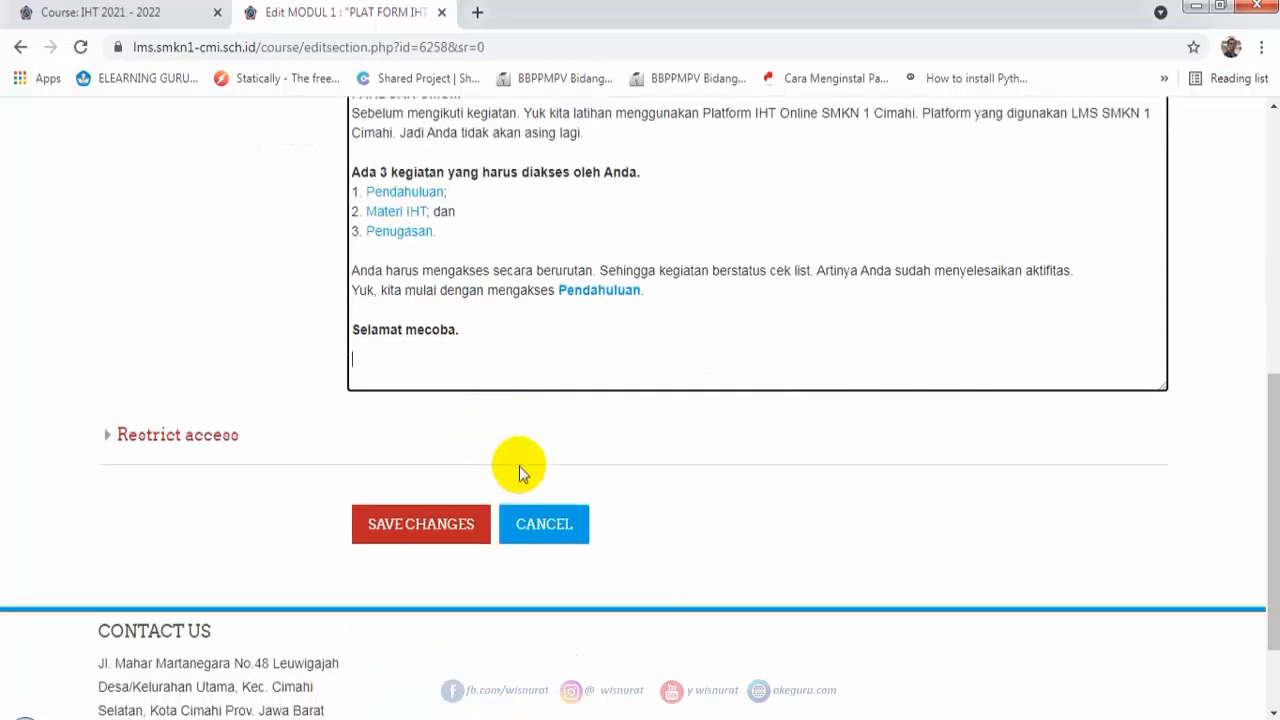
left_click(437, 538)
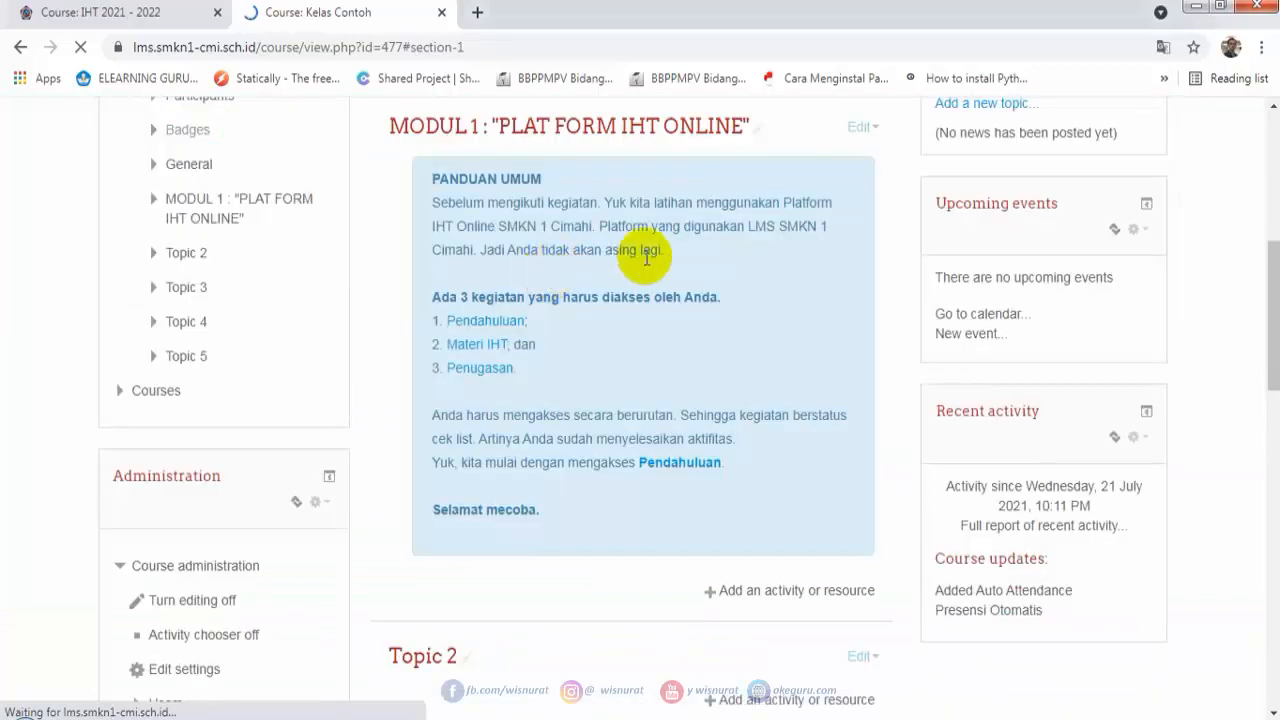
Compare the saved MODUL 1 summary in Kelas Contoh with the illustrated PANDUAN UMUM panel in the IHT 2021 - 2022 course.
scroll(510, 235, "up", 1)
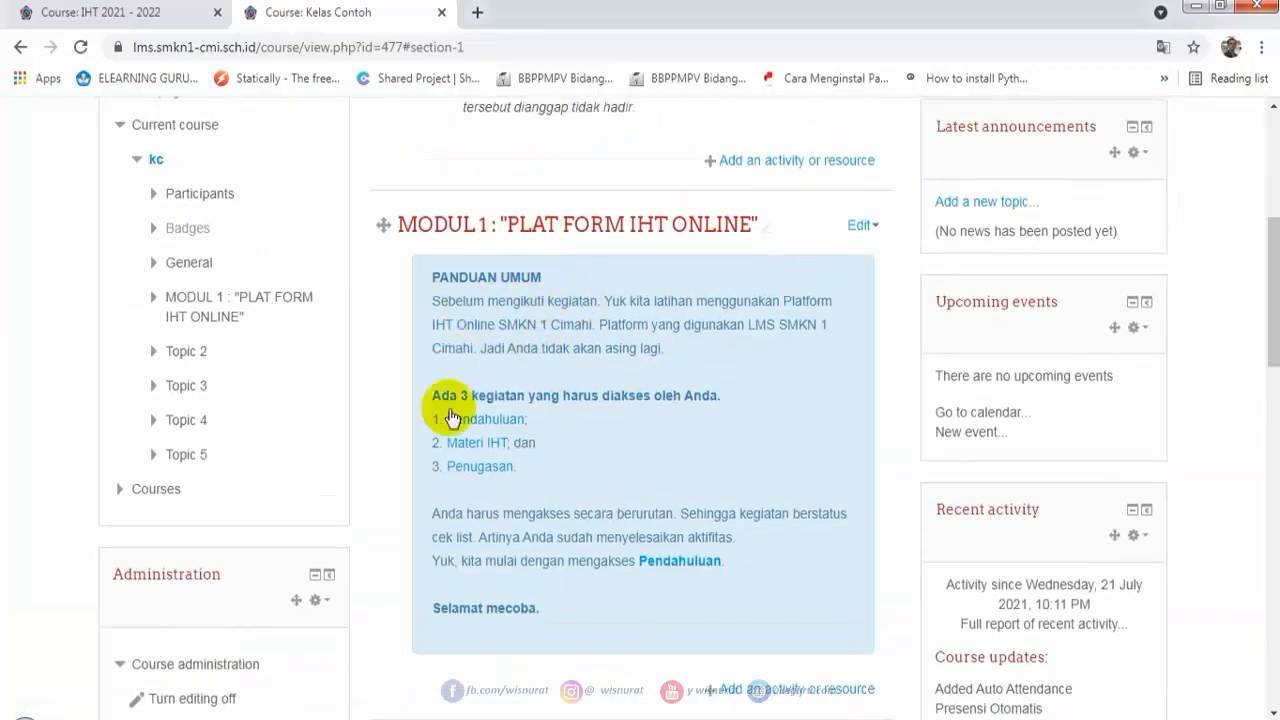
left_click(110, 14)
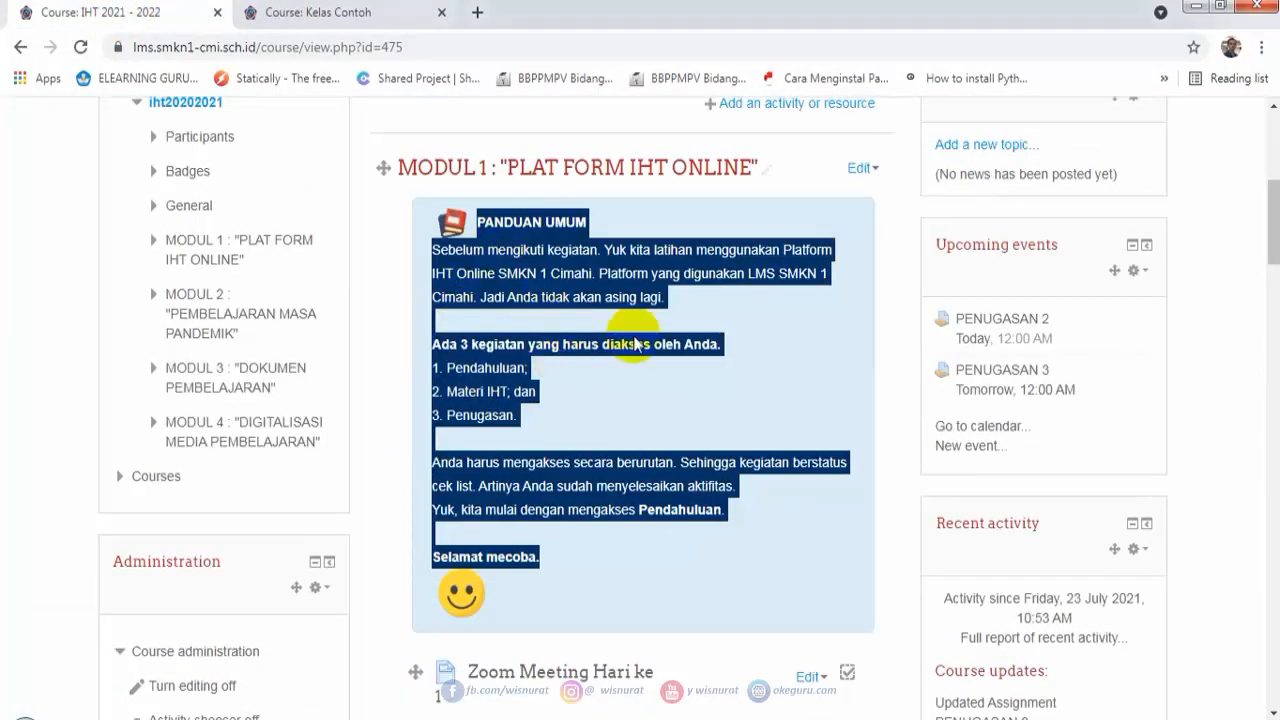
left_click(699, 414)
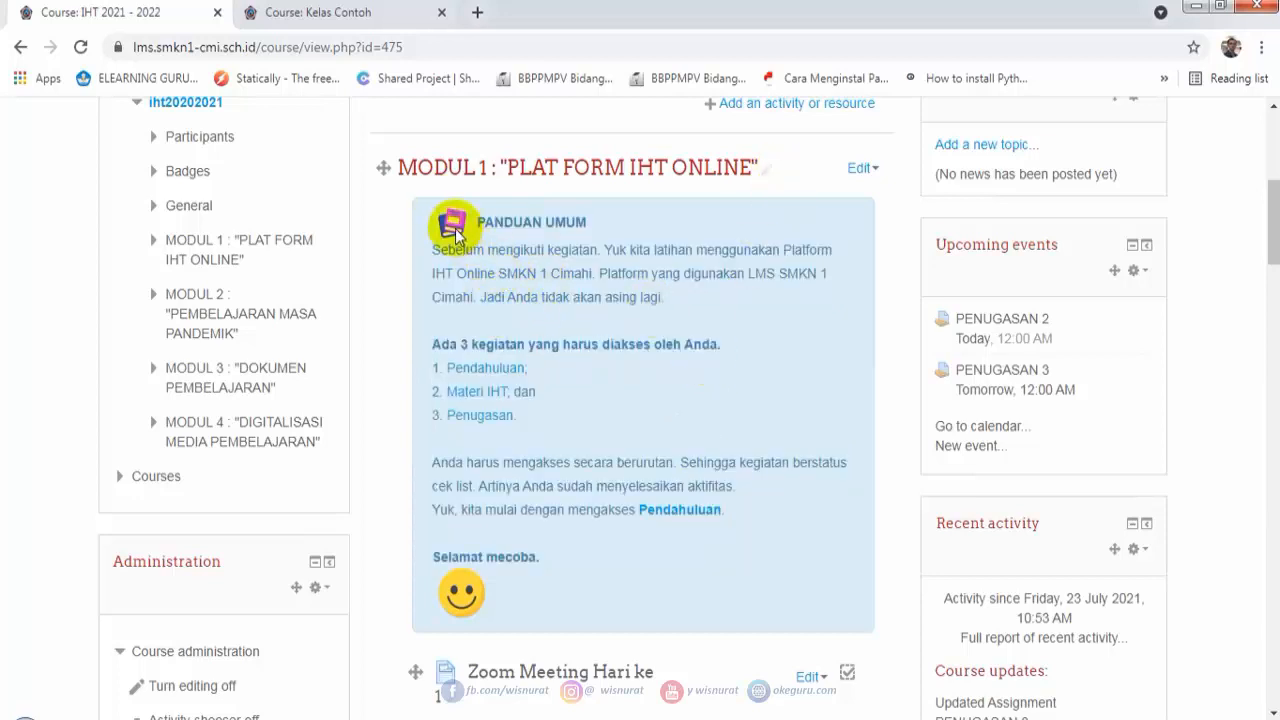
Compare the MODUL 1 panels of both courses and open the IHT panel's smiley image in its own browser tab.
left_click(338, 12)
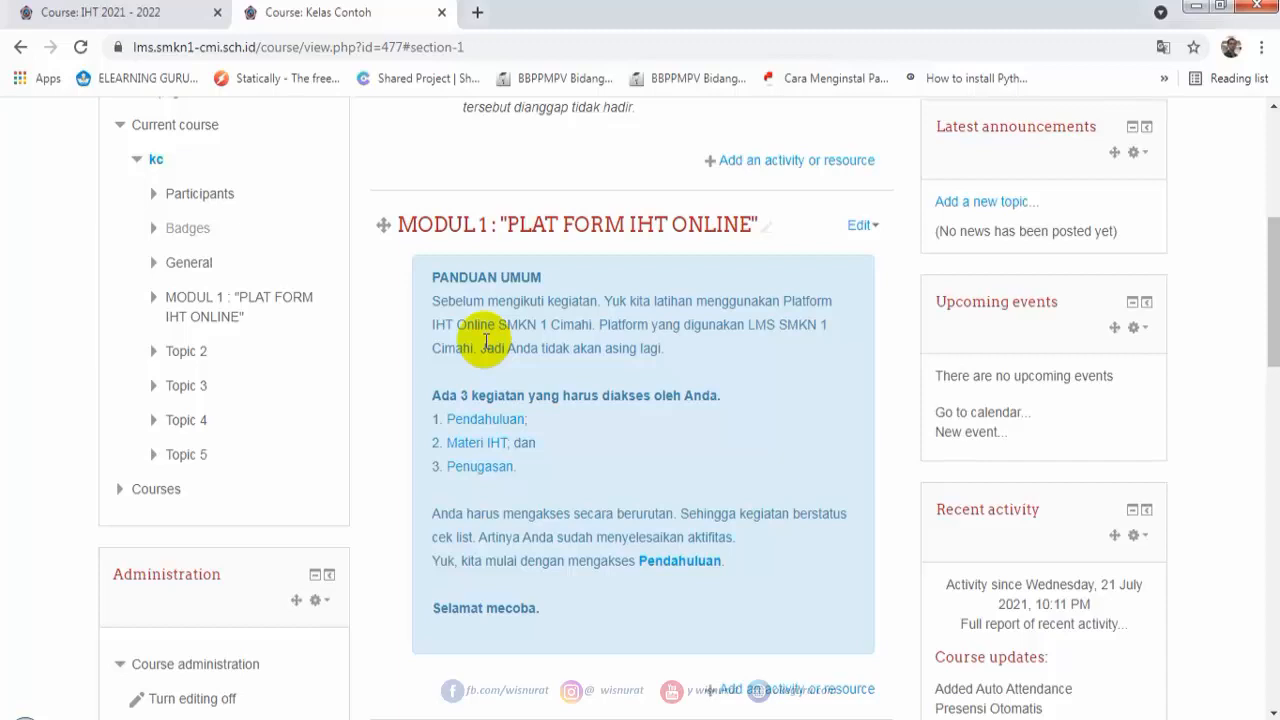
left_click(165, 12)
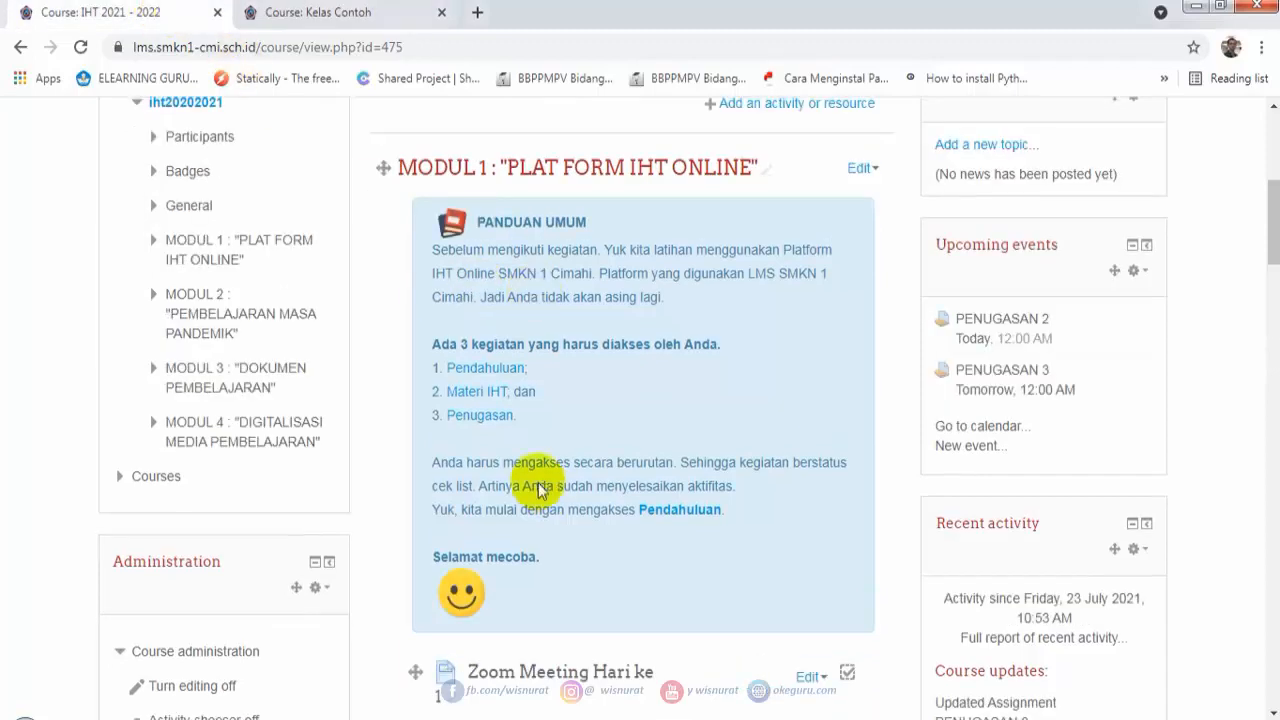
right_click(463, 597)
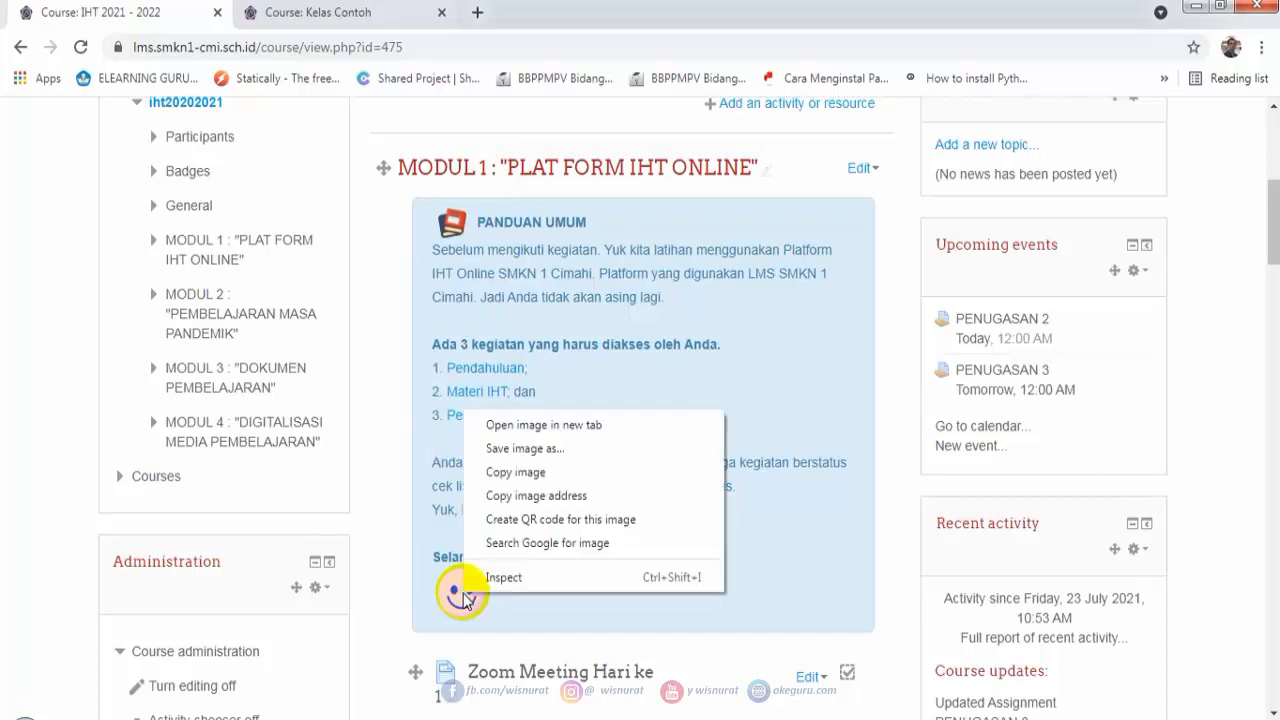
left_click(505, 425)
left_click(276, 14)
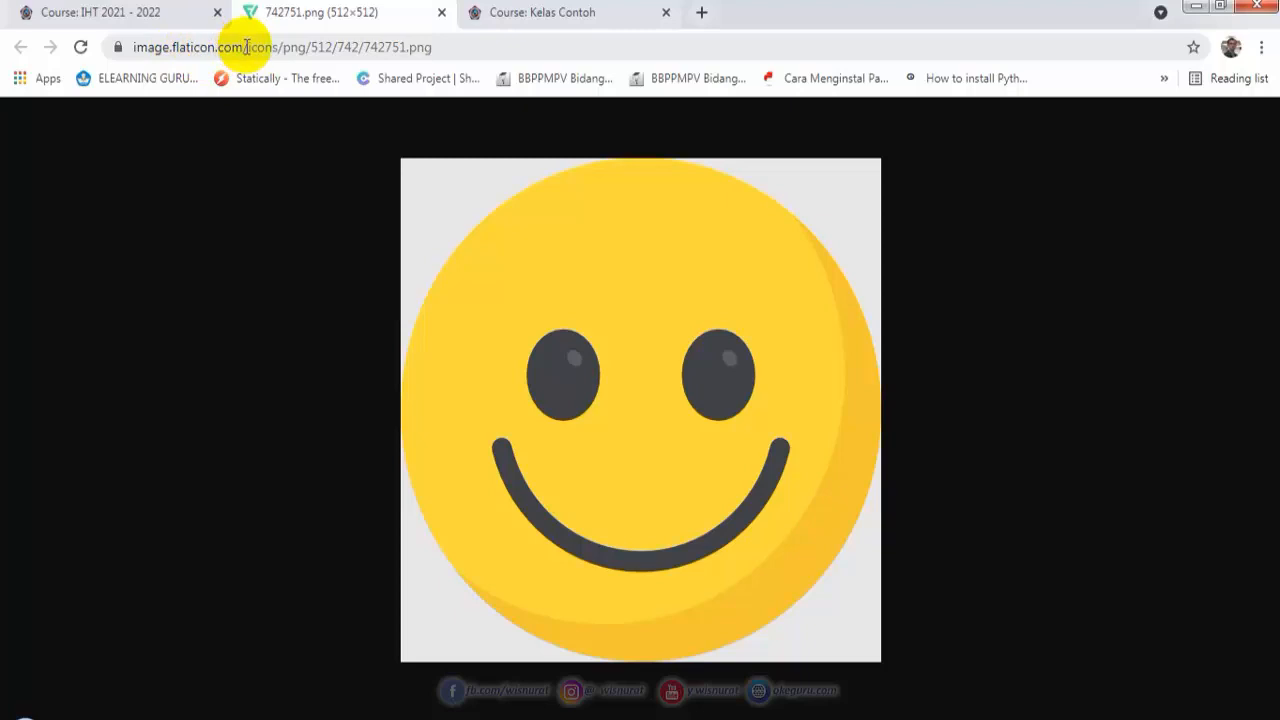
Shorten the smiley image's web address to flaticon.com and load the Flaticon home page.
left_click_drag(245, 47, 557, 97)
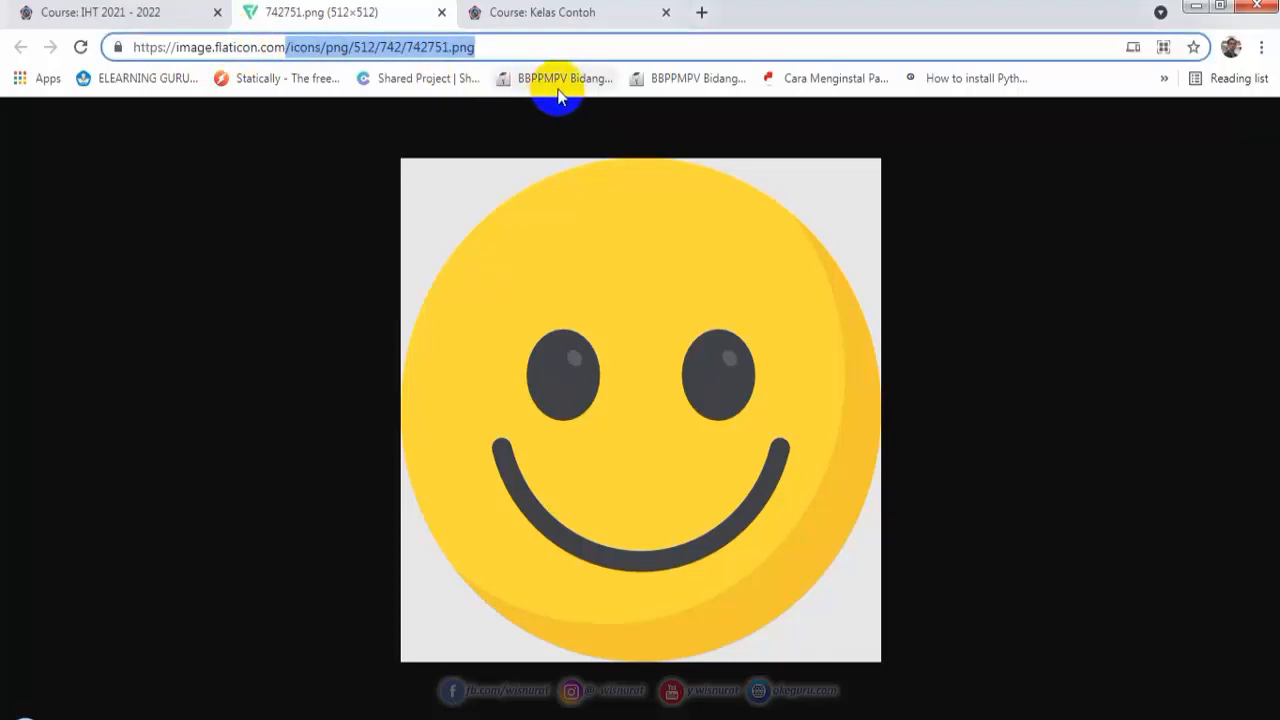
key("BackSpace")
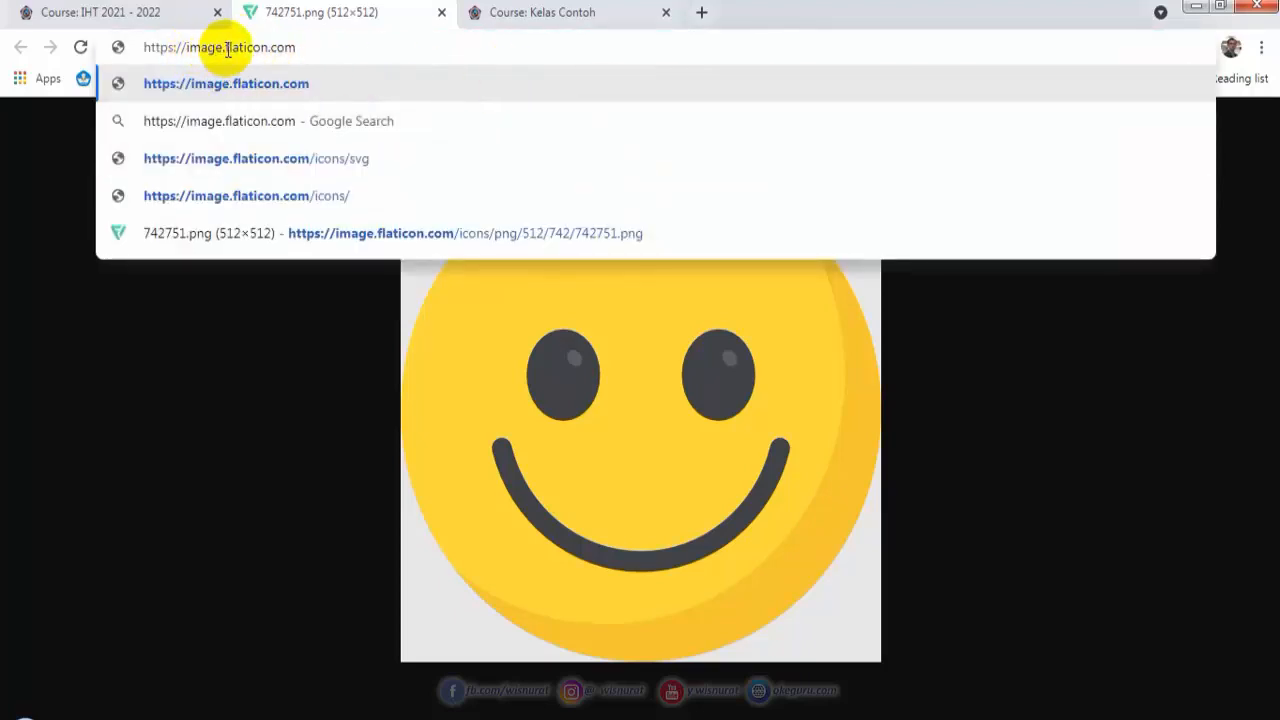
key("BackSpace")
key("BackSpace")
key("BackSpace")
key("BackSpace")
key("BackSpace")
key("BackSpace")
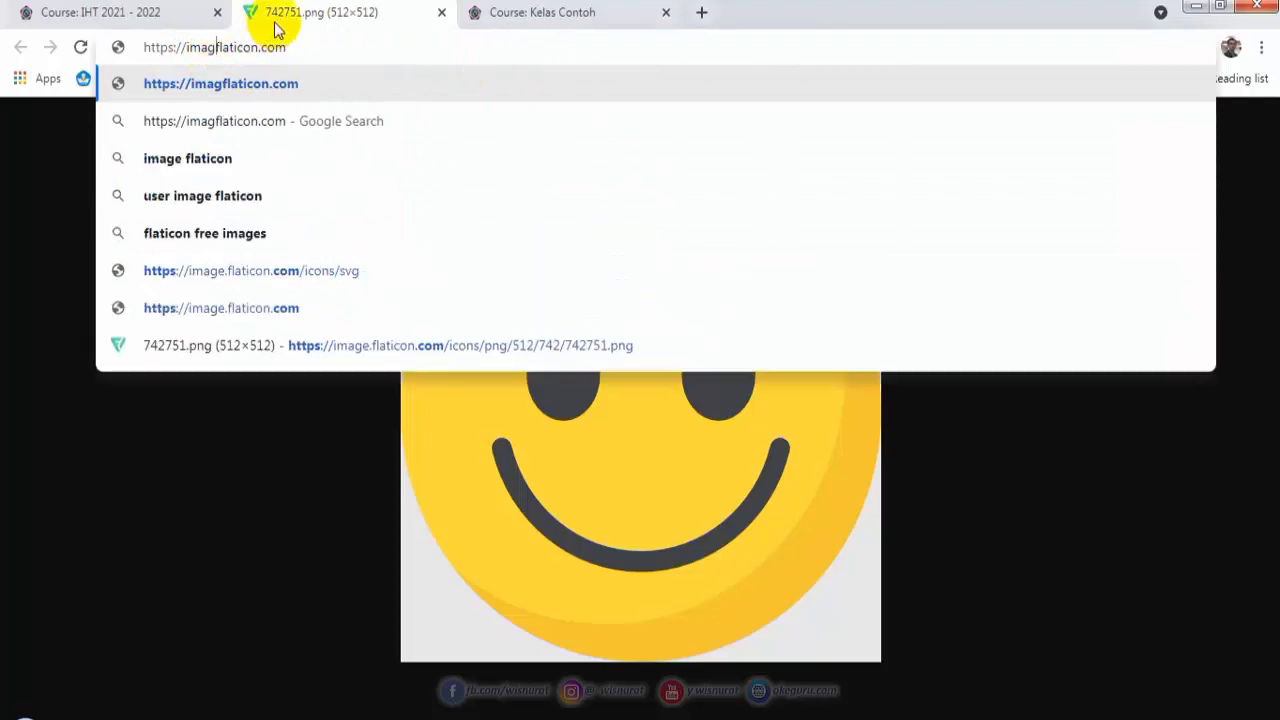
key("Return")
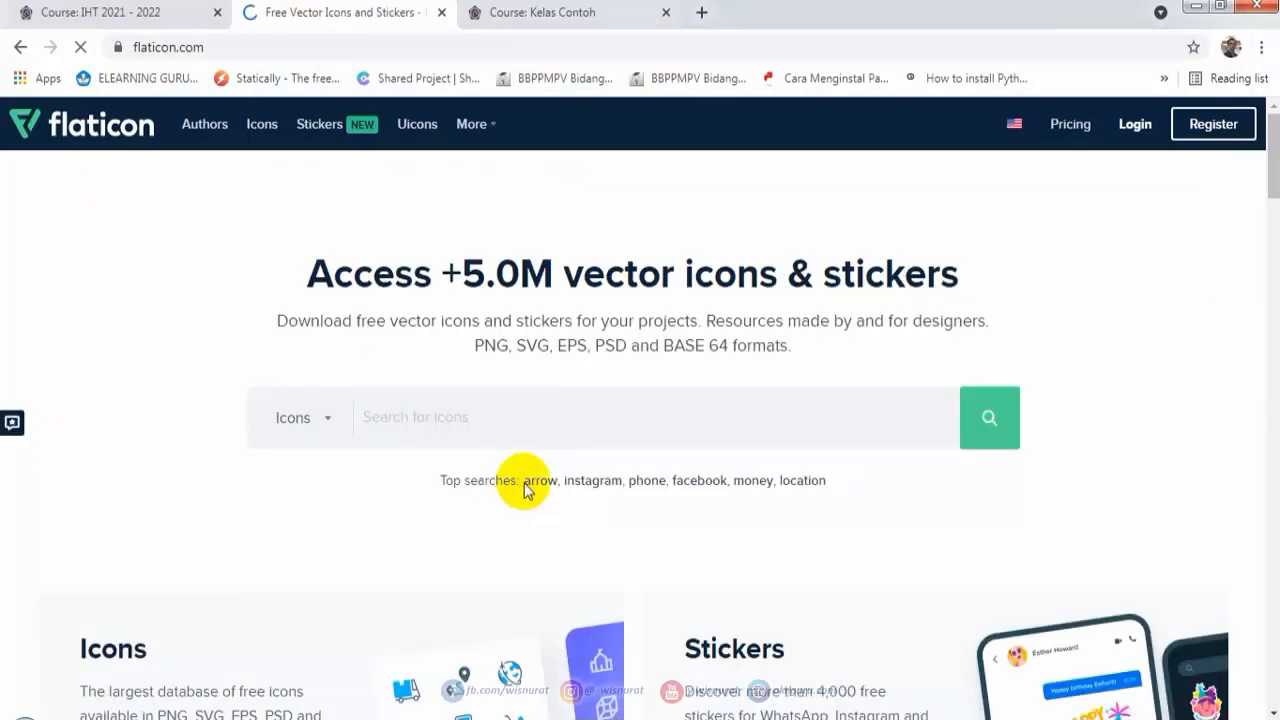
Glance at the two course pages and search Flaticon's icons for "books".
left_click(545, 18)
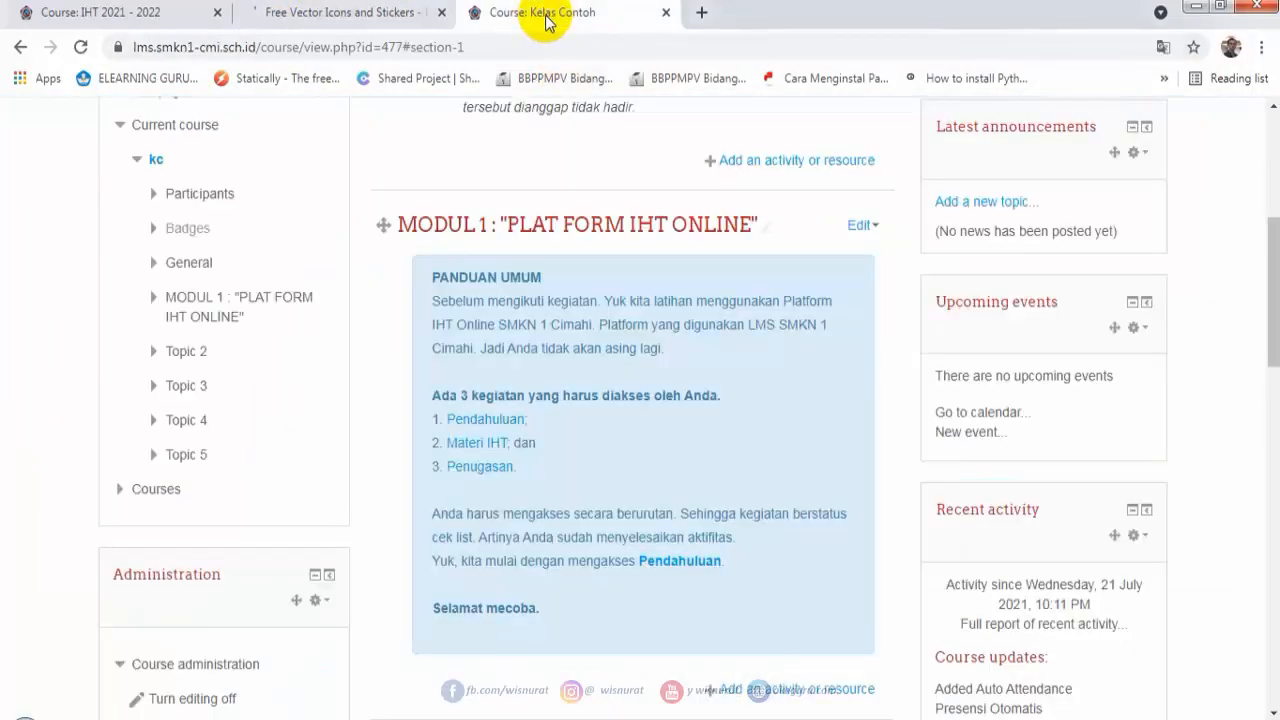
left_click(42, 12)
left_click(350, 12)
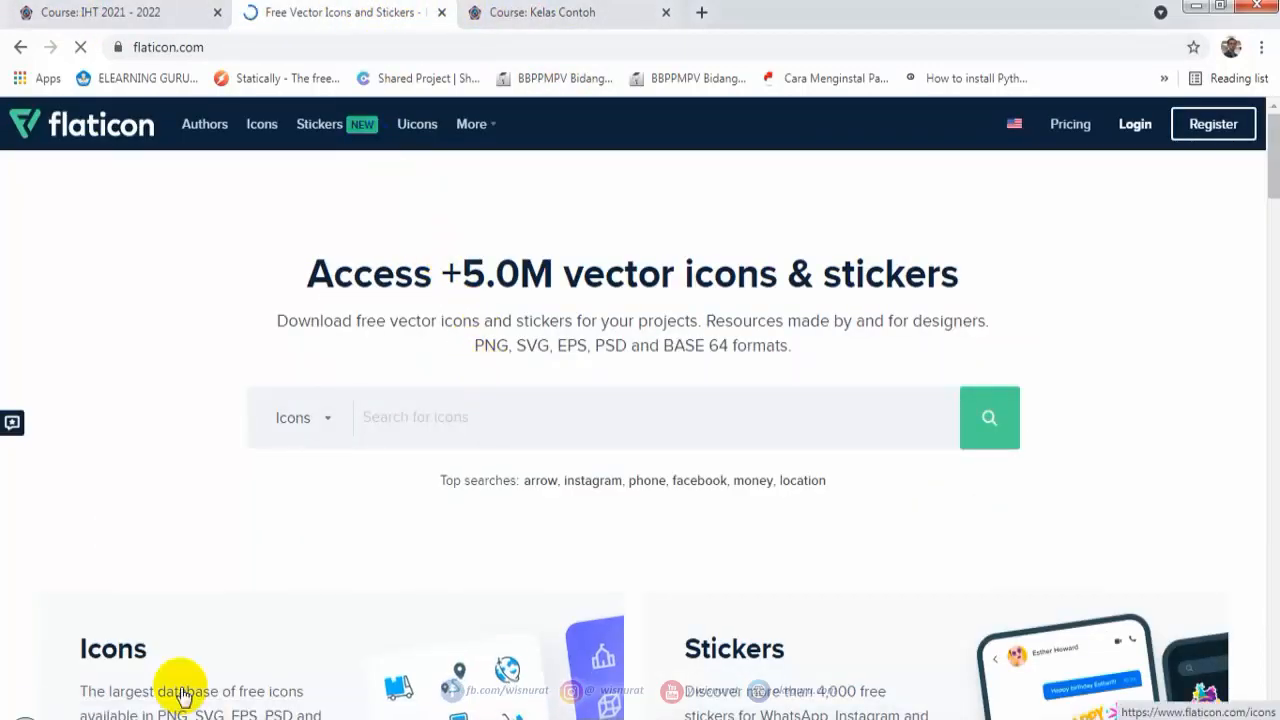
left_click(514, 425)
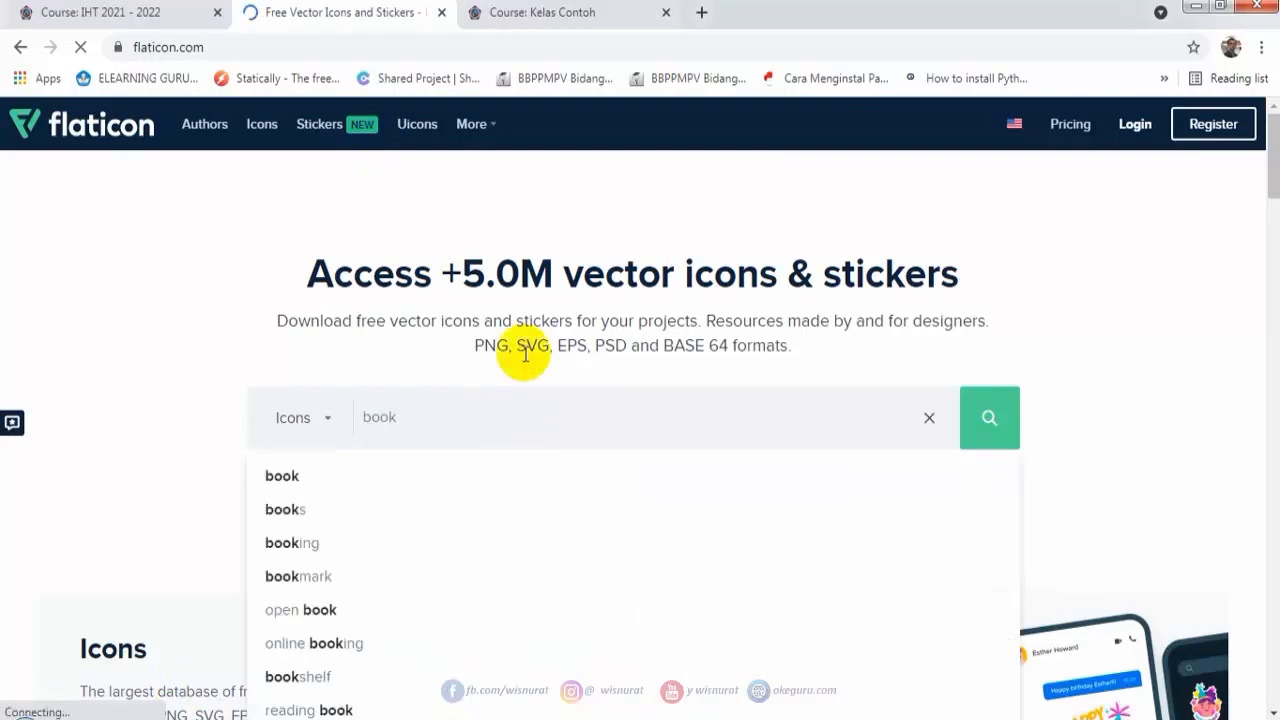
left_click(300, 512)
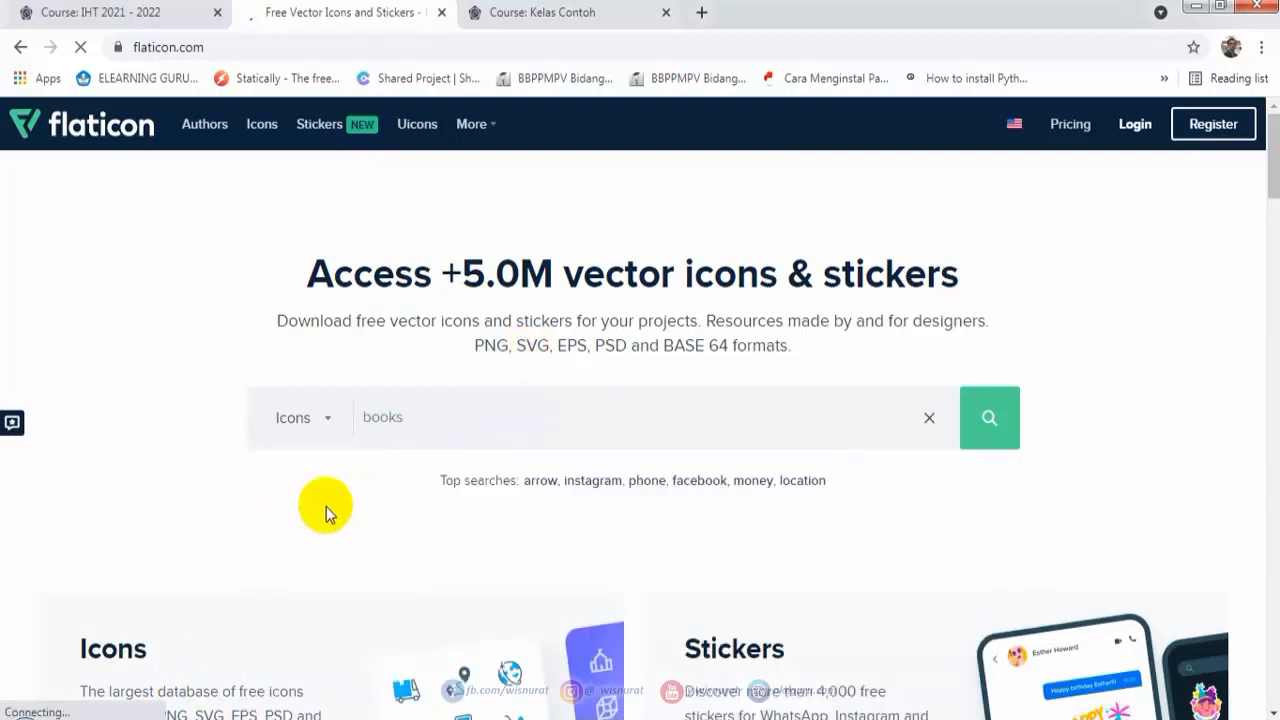
left_click(990, 424)
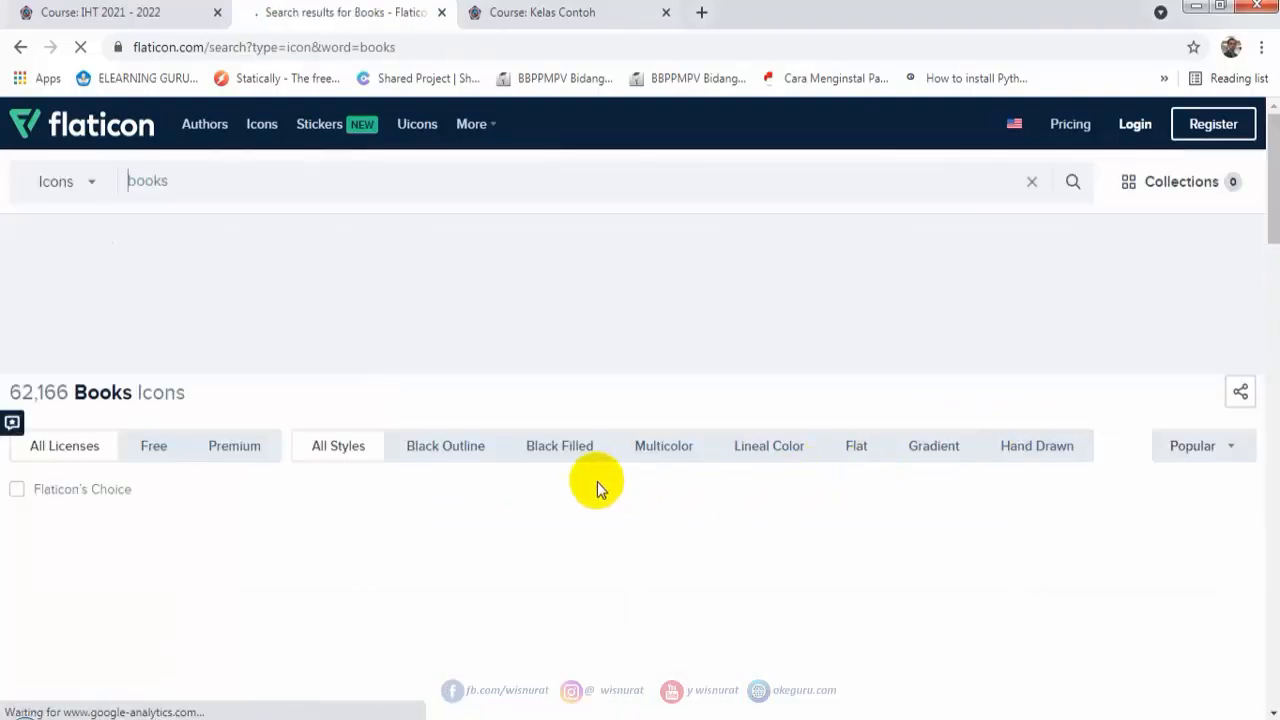
Look through the books icons and open the details of the open book with pencil and light bulb.
scroll(595, 481, "down", 1)
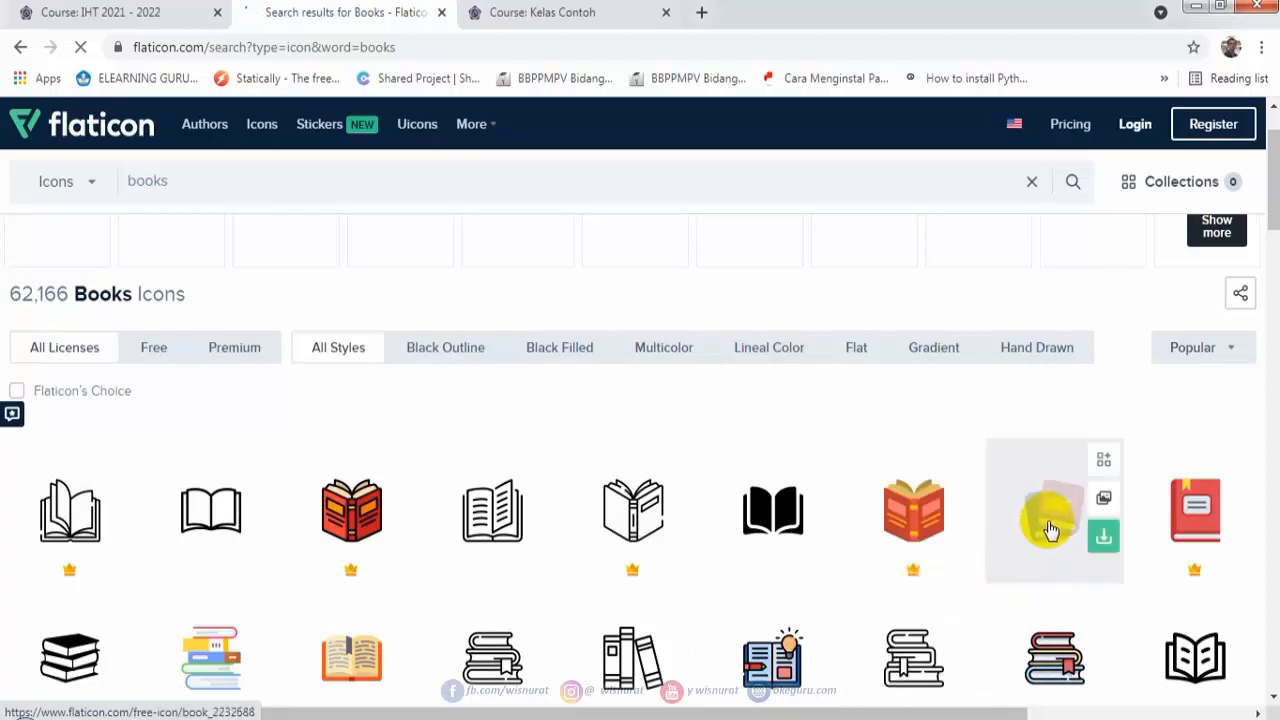
scroll(615, 480, "down", 1)
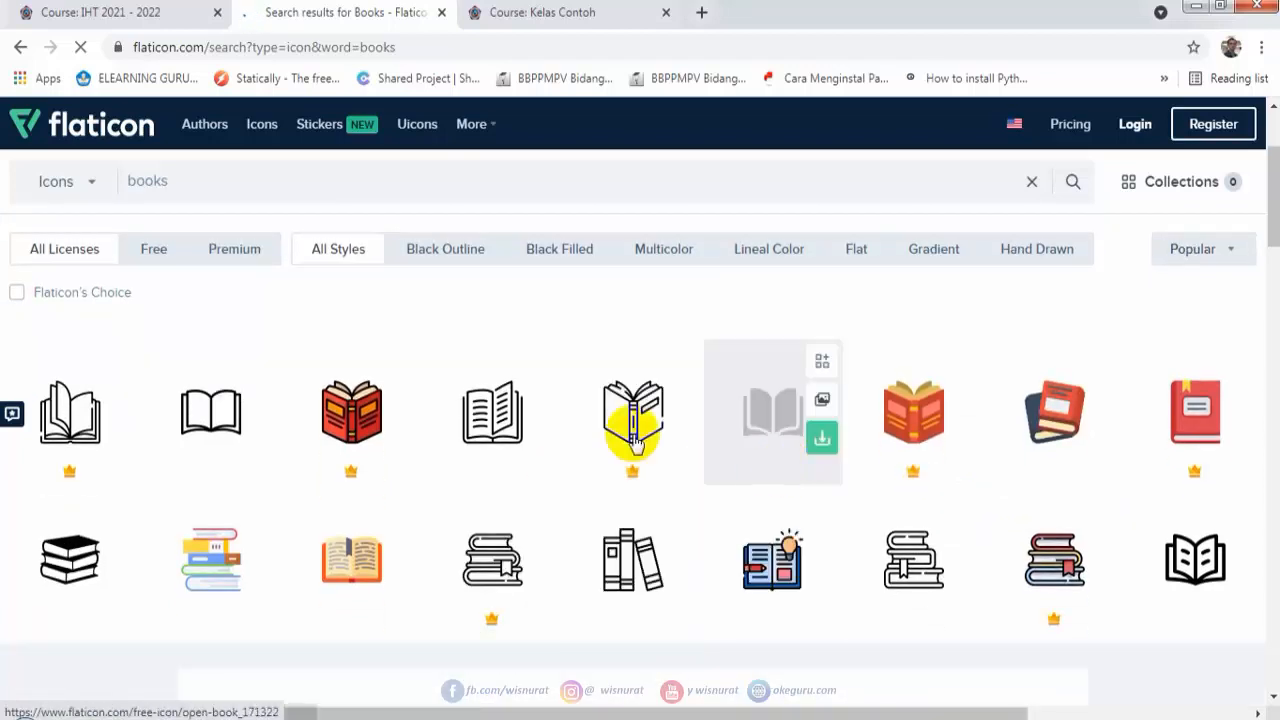
left_click(524, 16)
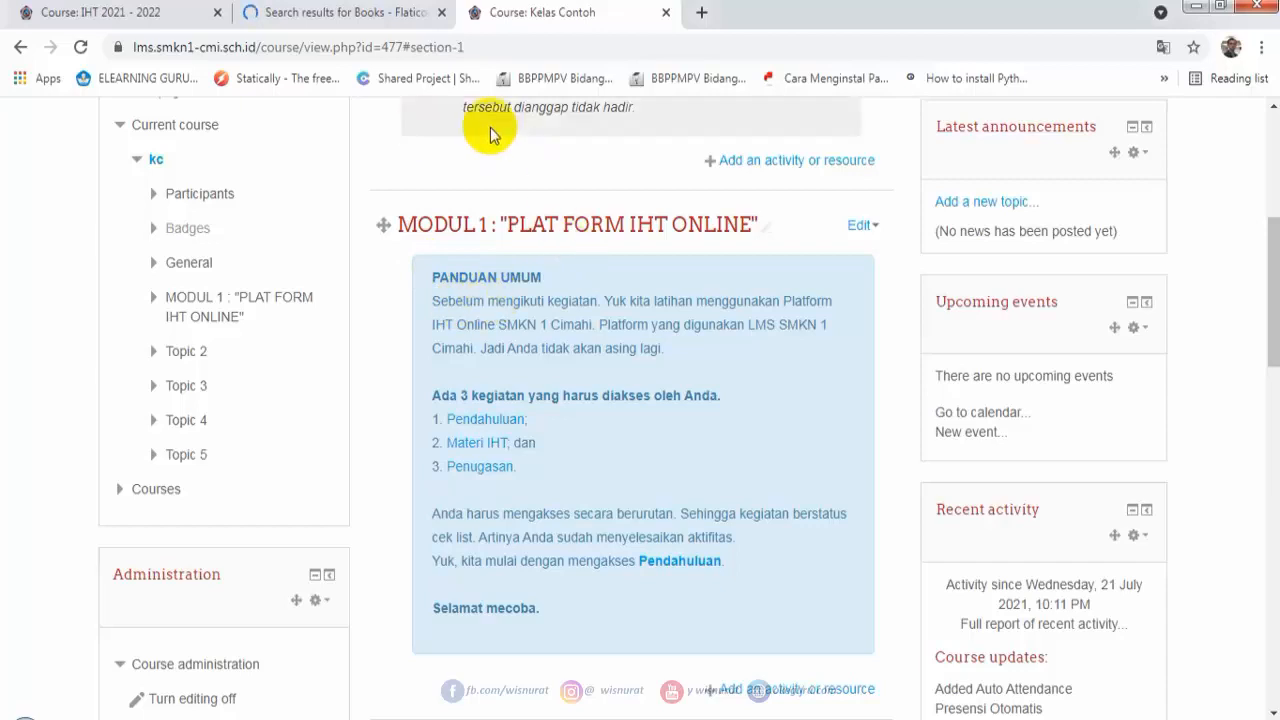
left_click(346, 14)
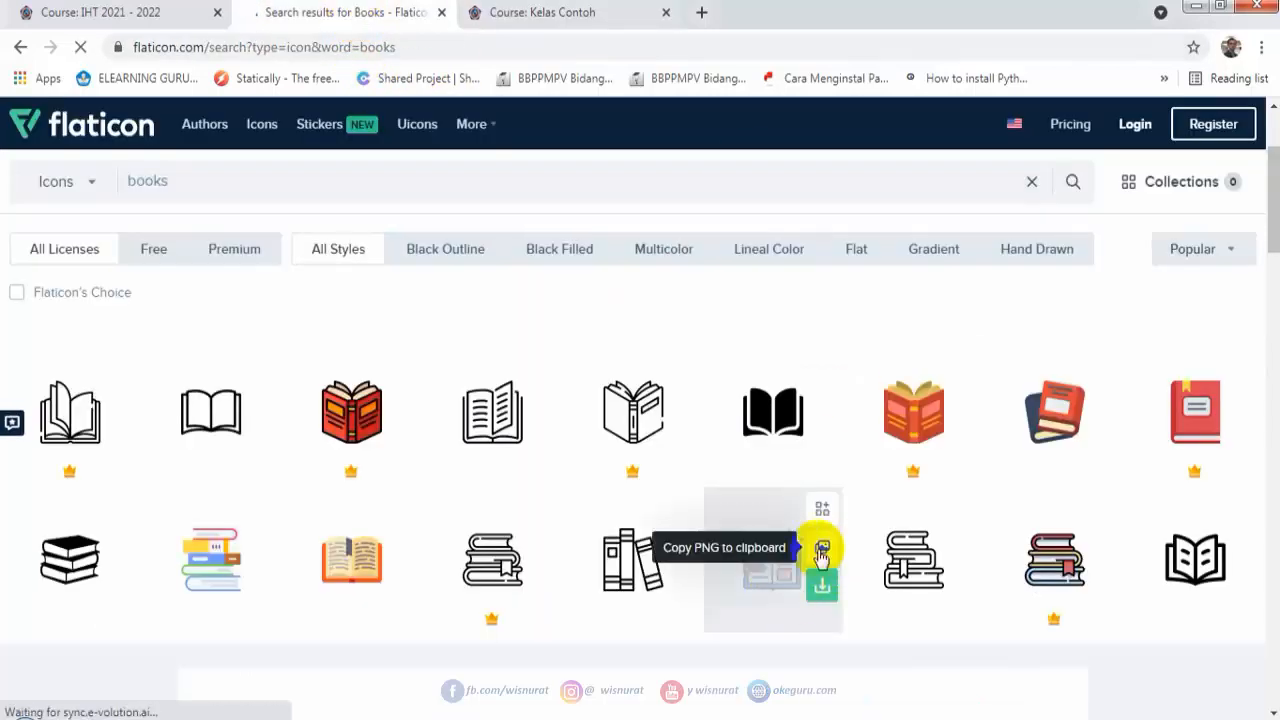
left_click(766, 578)
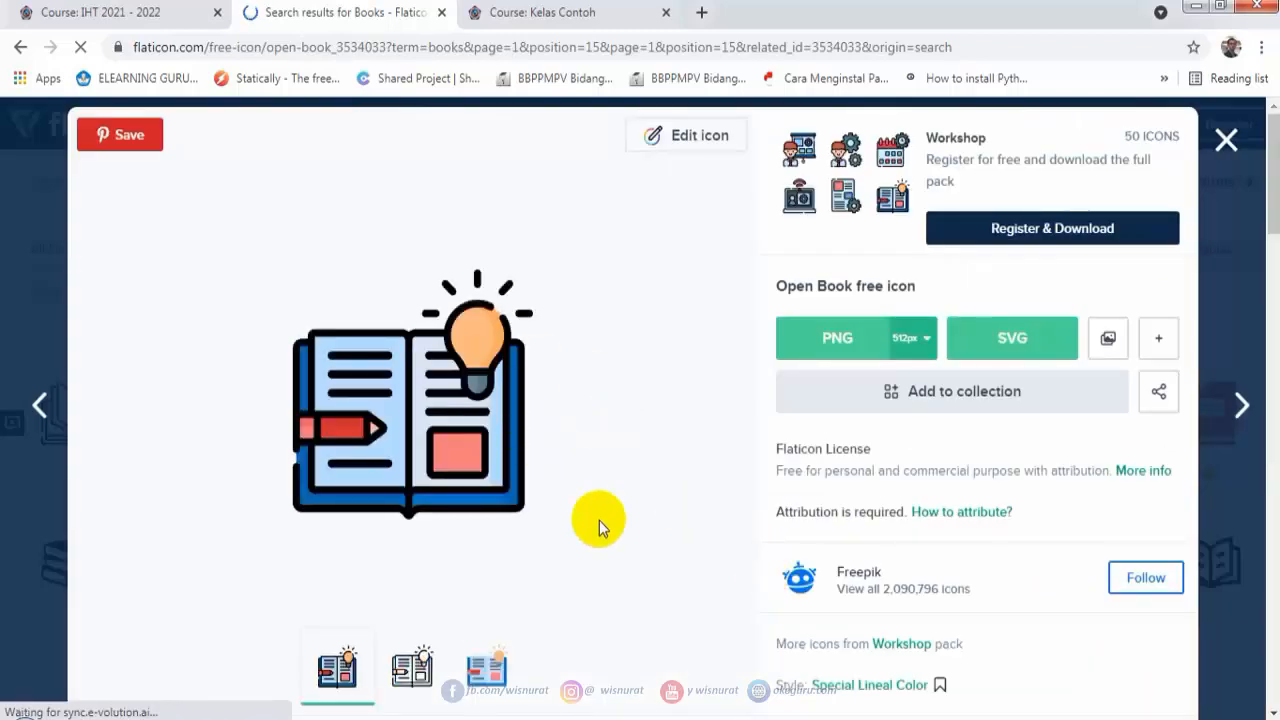
left_click(487, 377)
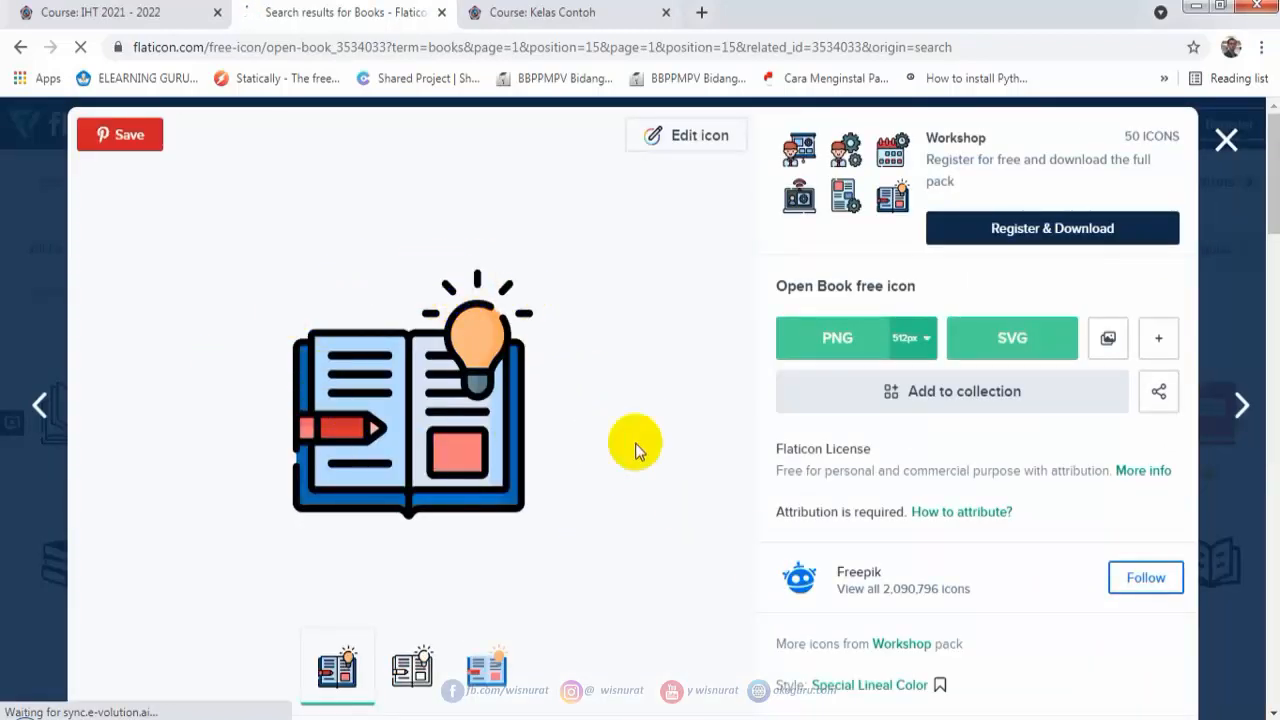
left_click(413, 415)
Open the open book icon's image in its own browser tab and select its full web address.
right_click(414, 418)
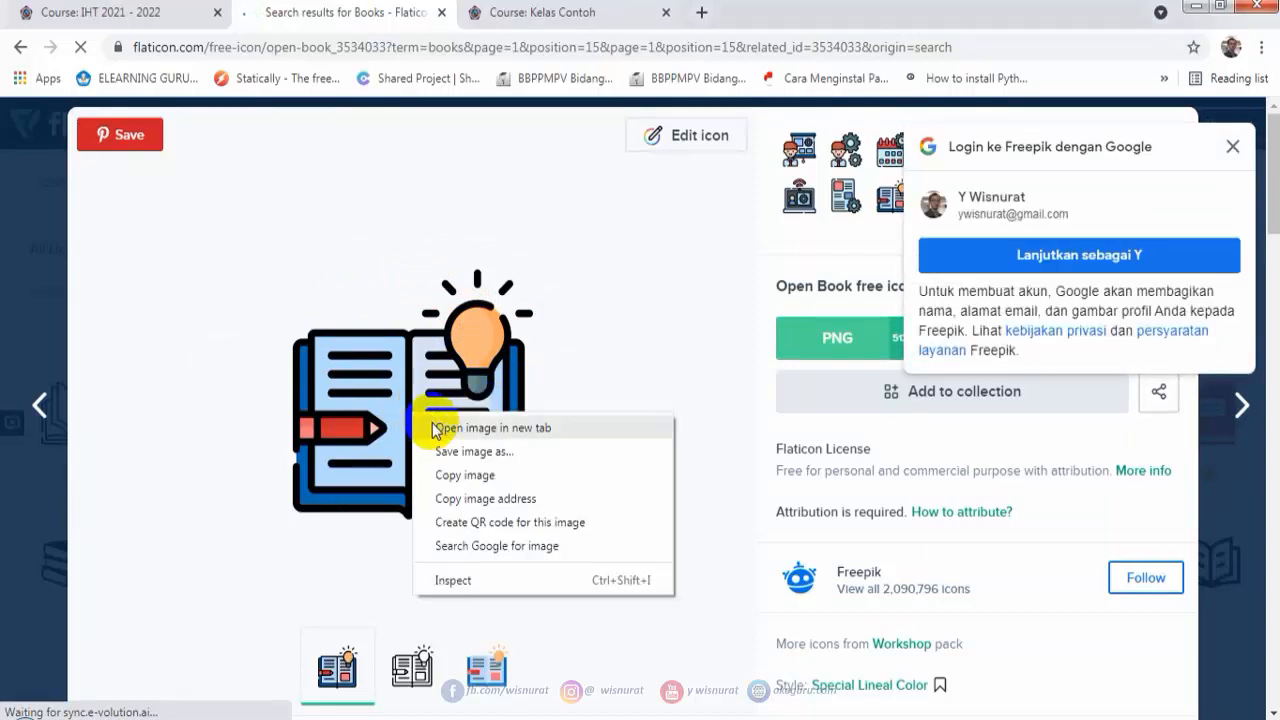
left_click(534, 431)
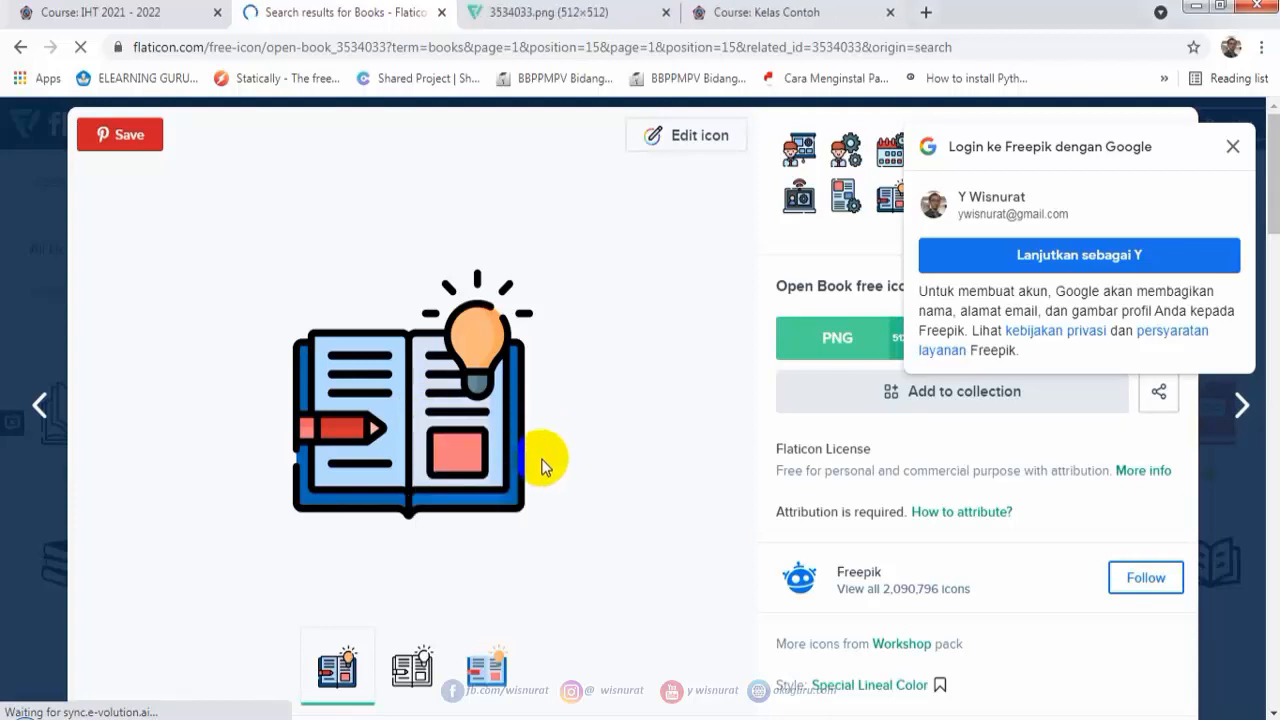
left_click(580, 18)
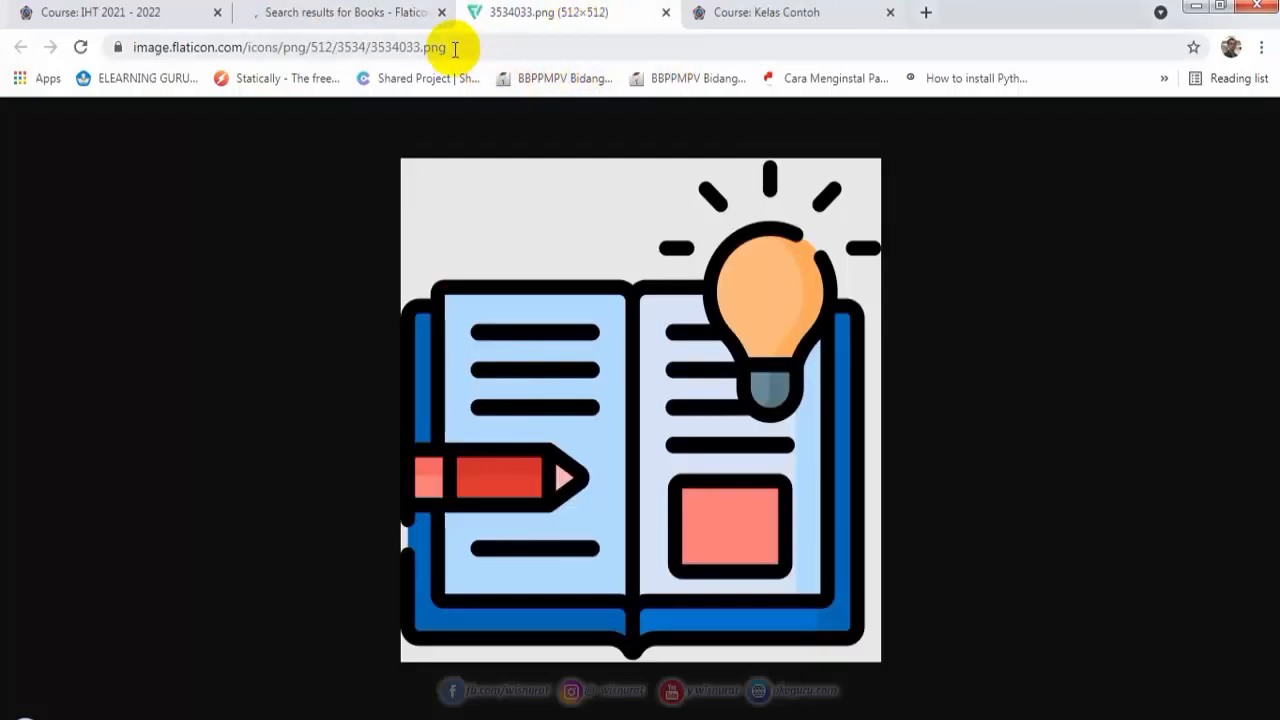
left_click_drag(452, 46, 139, 50)
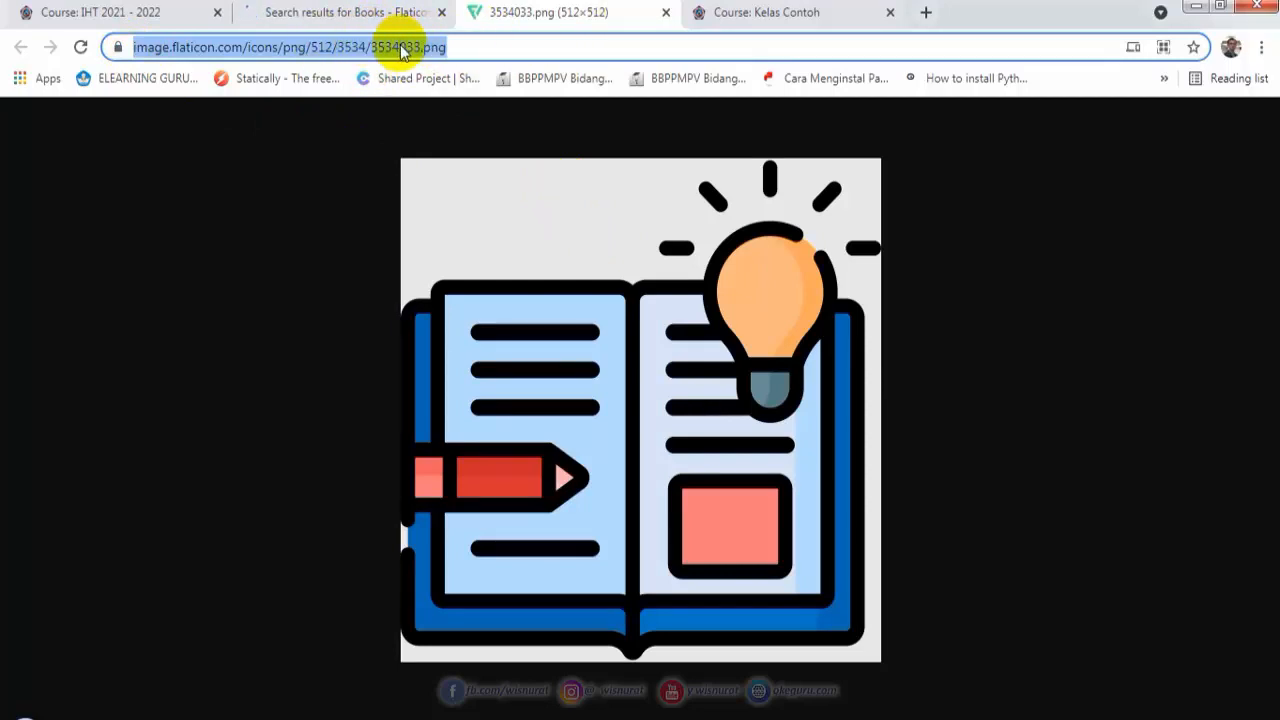
Edit the MODUL 1 topic in Kelas Contoh and start inserting an image before "PANDUAN UMUM" in the summary.
left_click(737, 11)
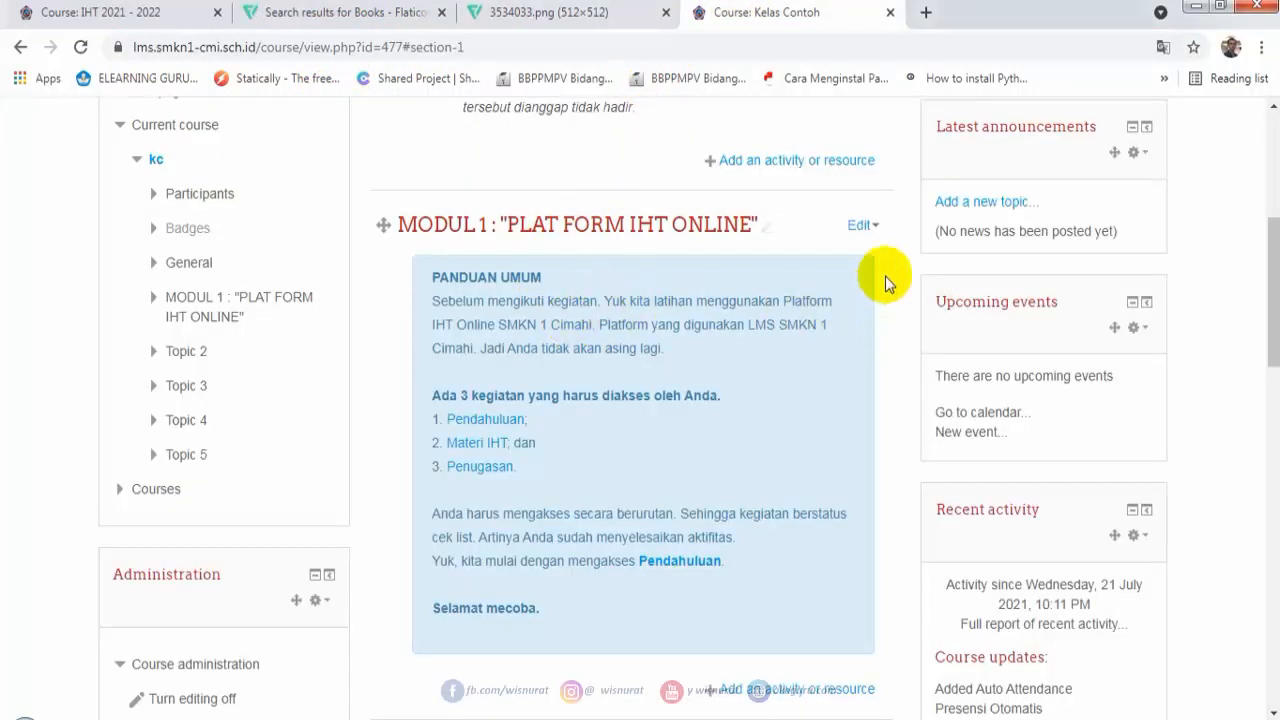
left_click(874, 231)
left_click(830, 253)
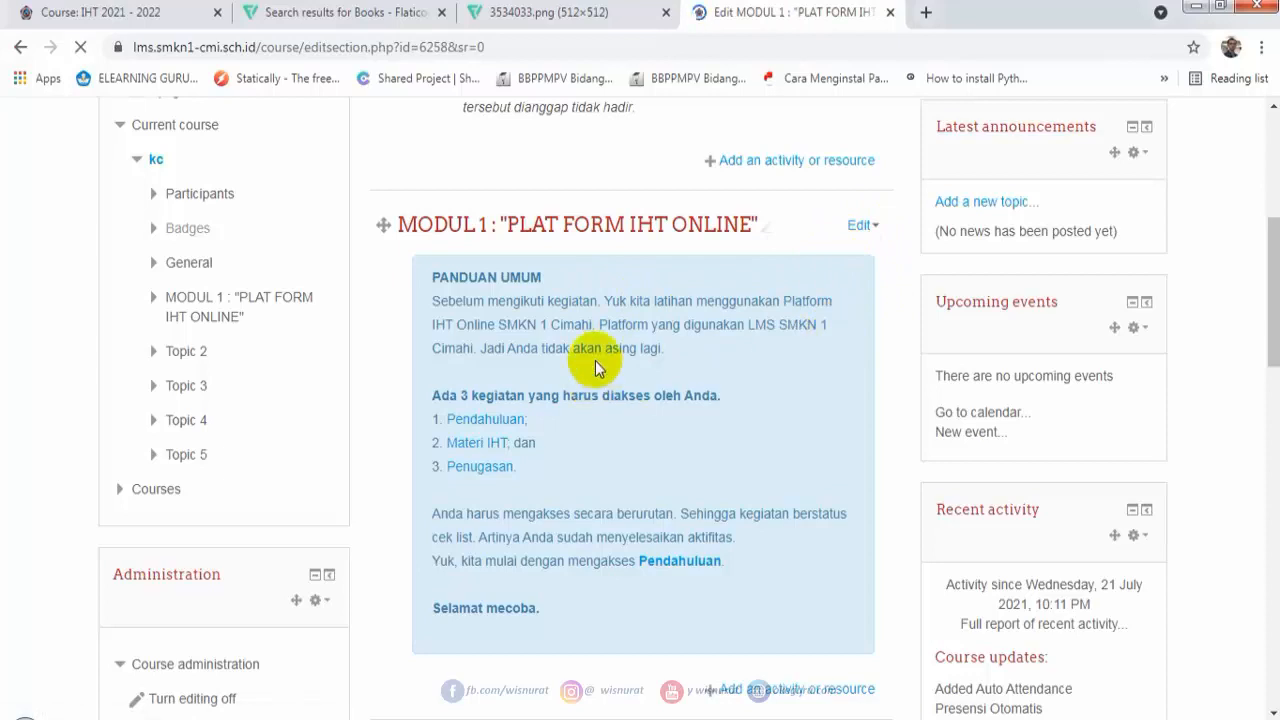
scroll(519, 383, "down", 3)
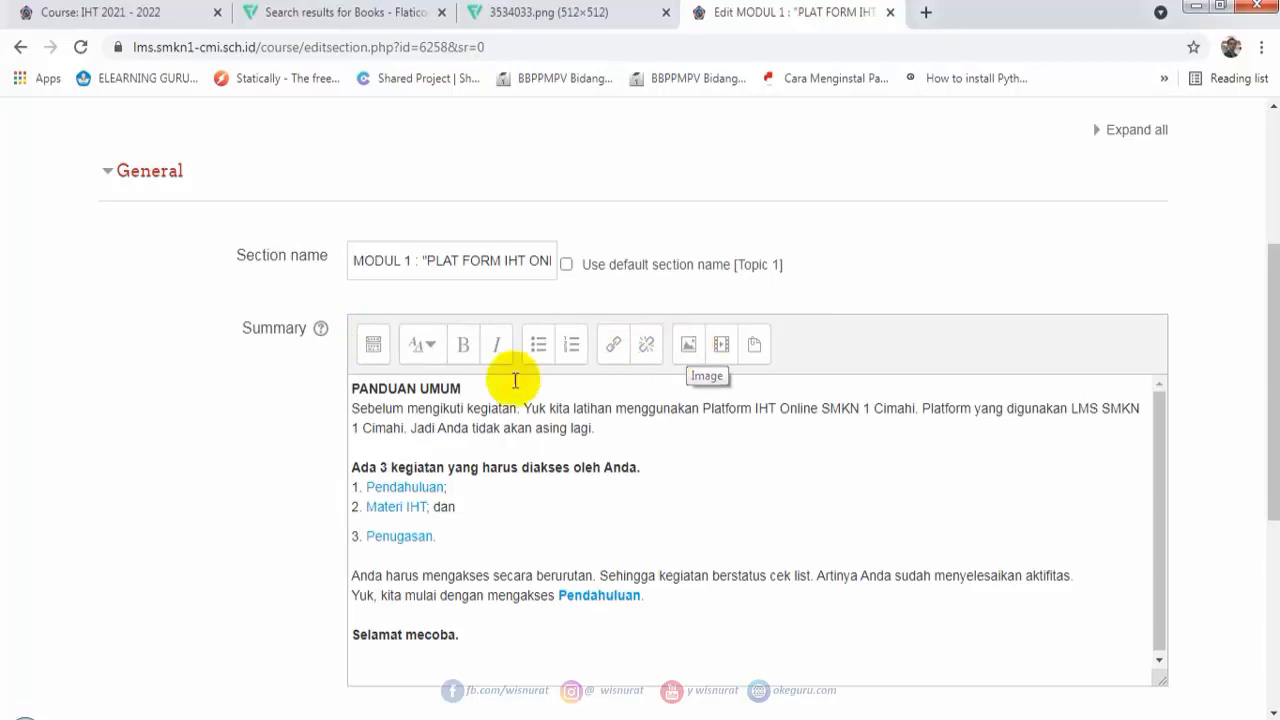
left_click(353, 386)
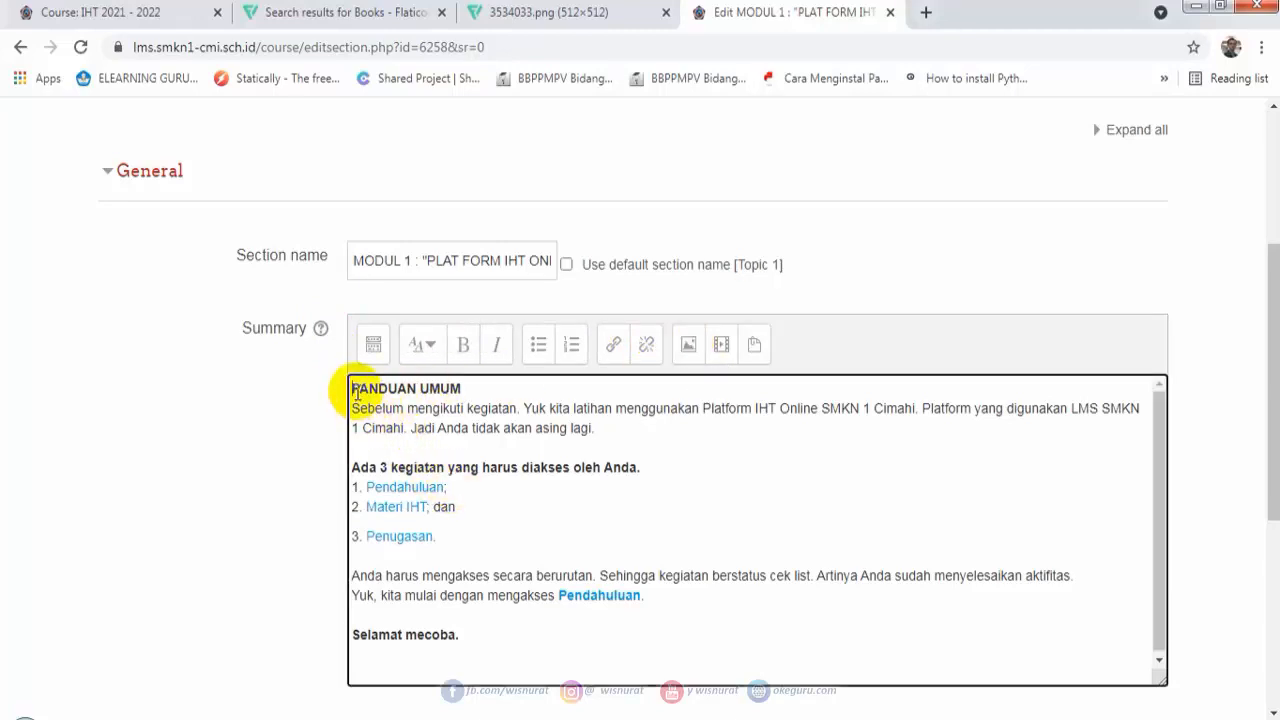
left_click(690, 346)
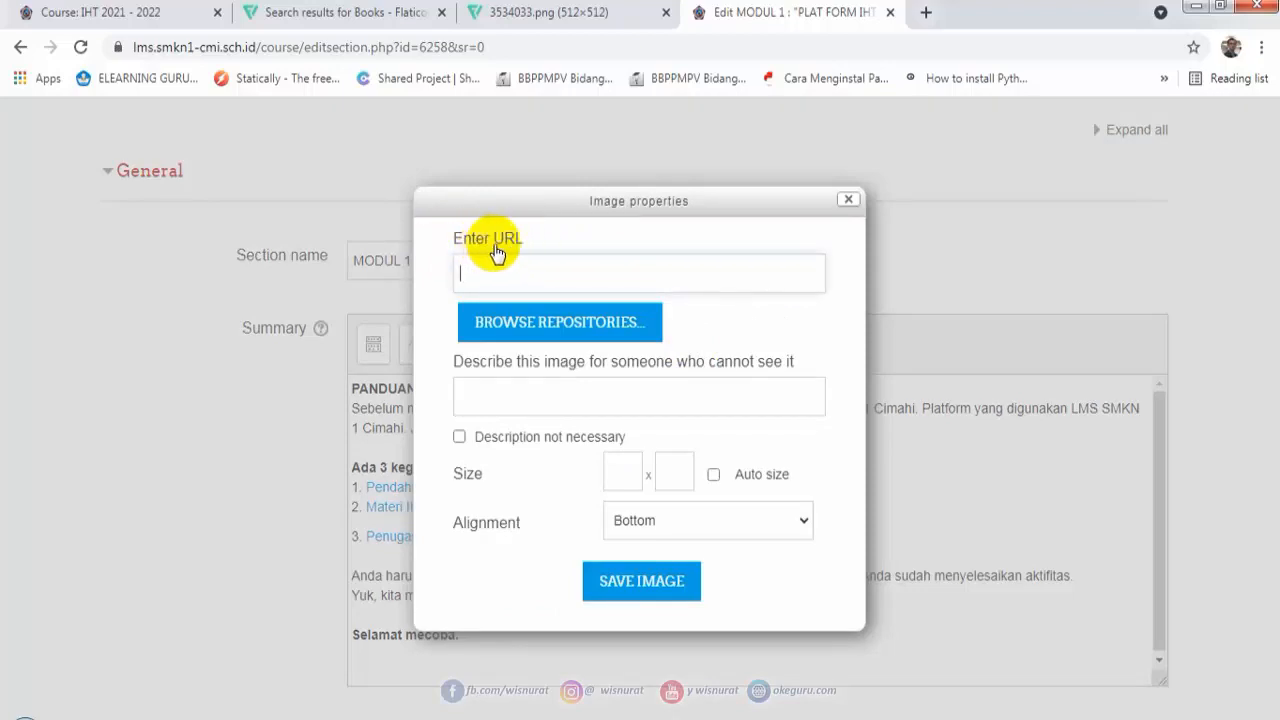
Copy the web address of 3534033.png and paste it as the URL of the new summary image.
left_click(523, 13)
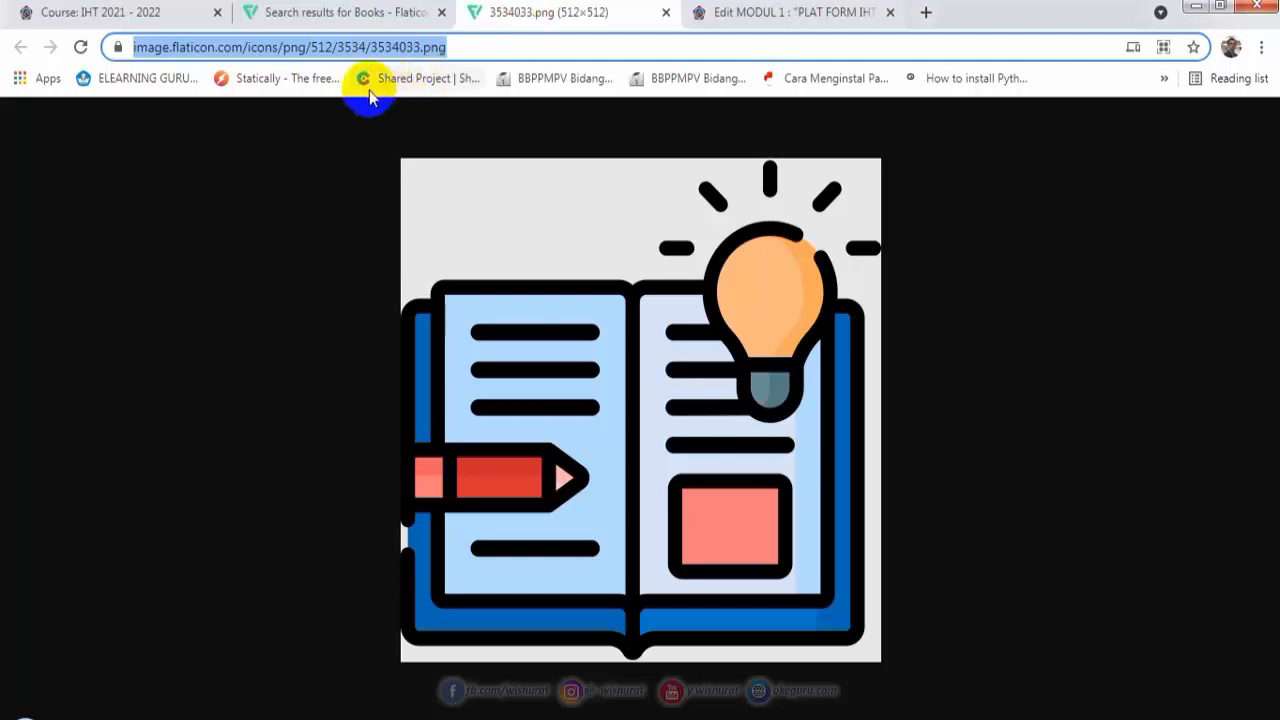
right_click(220, 50)
left_click(263, 149)
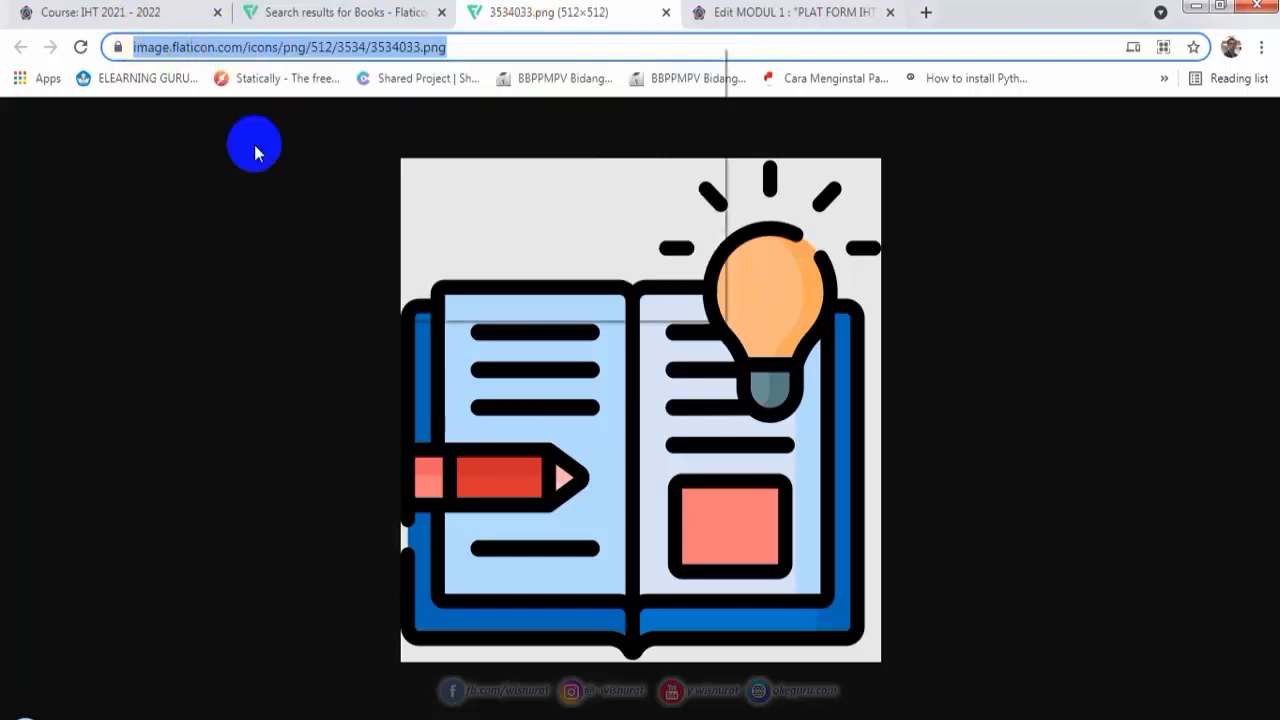
left_click(820, 18)
right_click(604, 278)
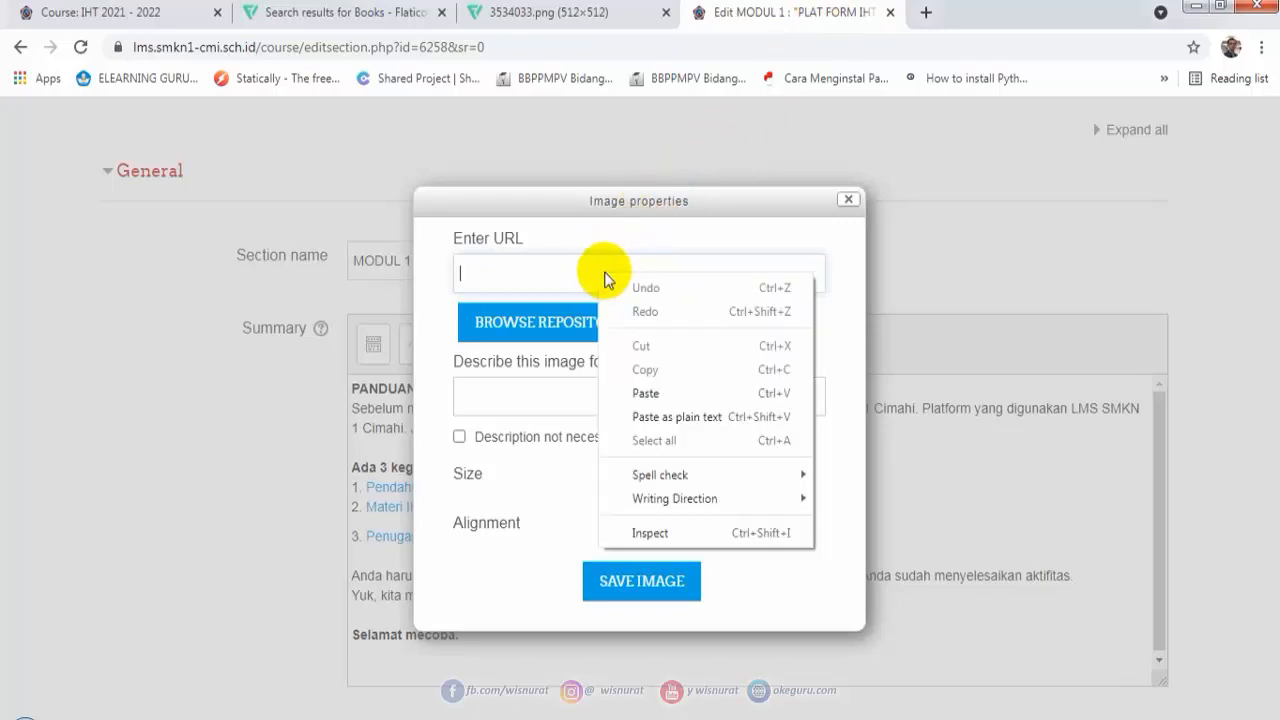
left_click(646, 393)
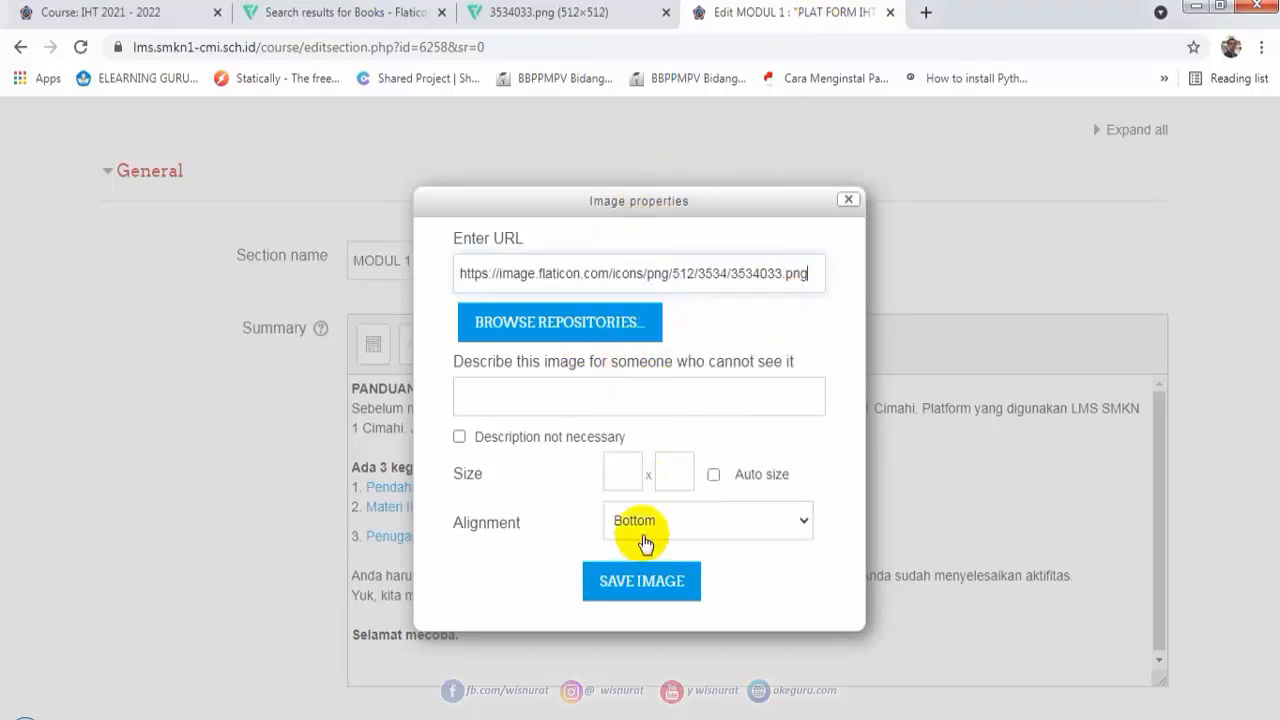
Set the book image to 30 x 30 with Left alignment, mark its description as not necessary, and save it into the summary.
left_click(613, 470)
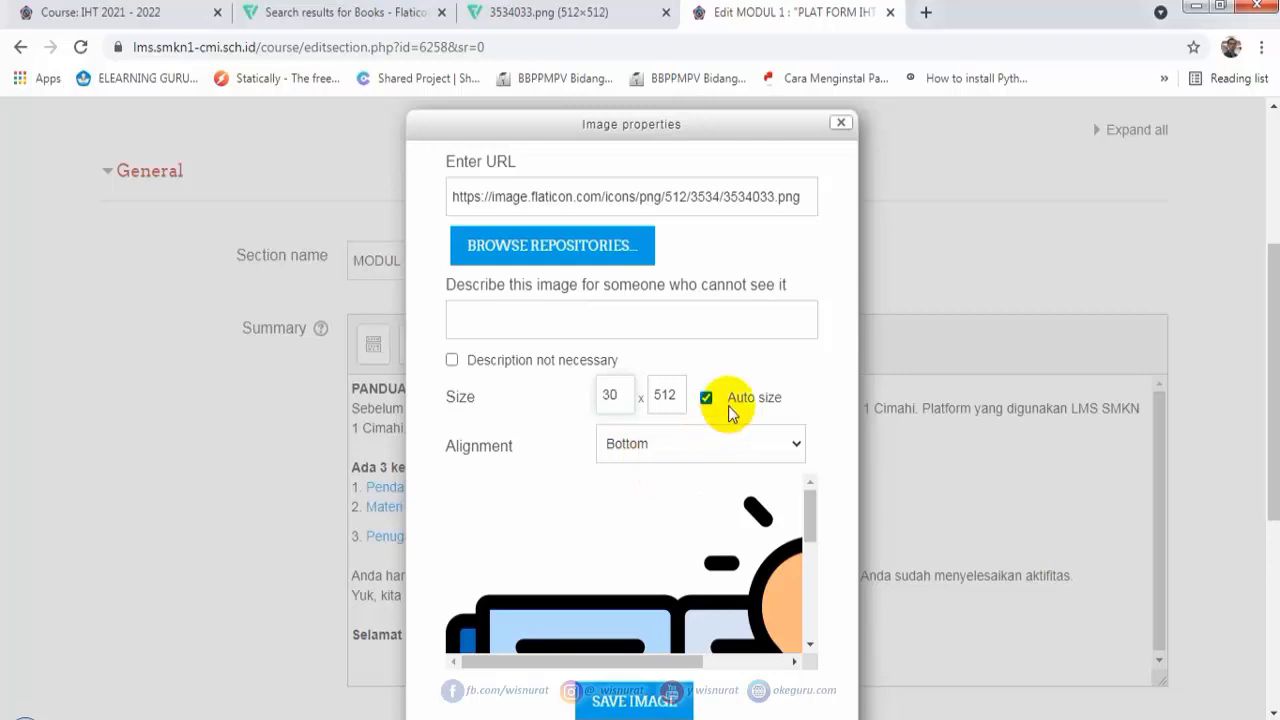
left_click(678, 397)
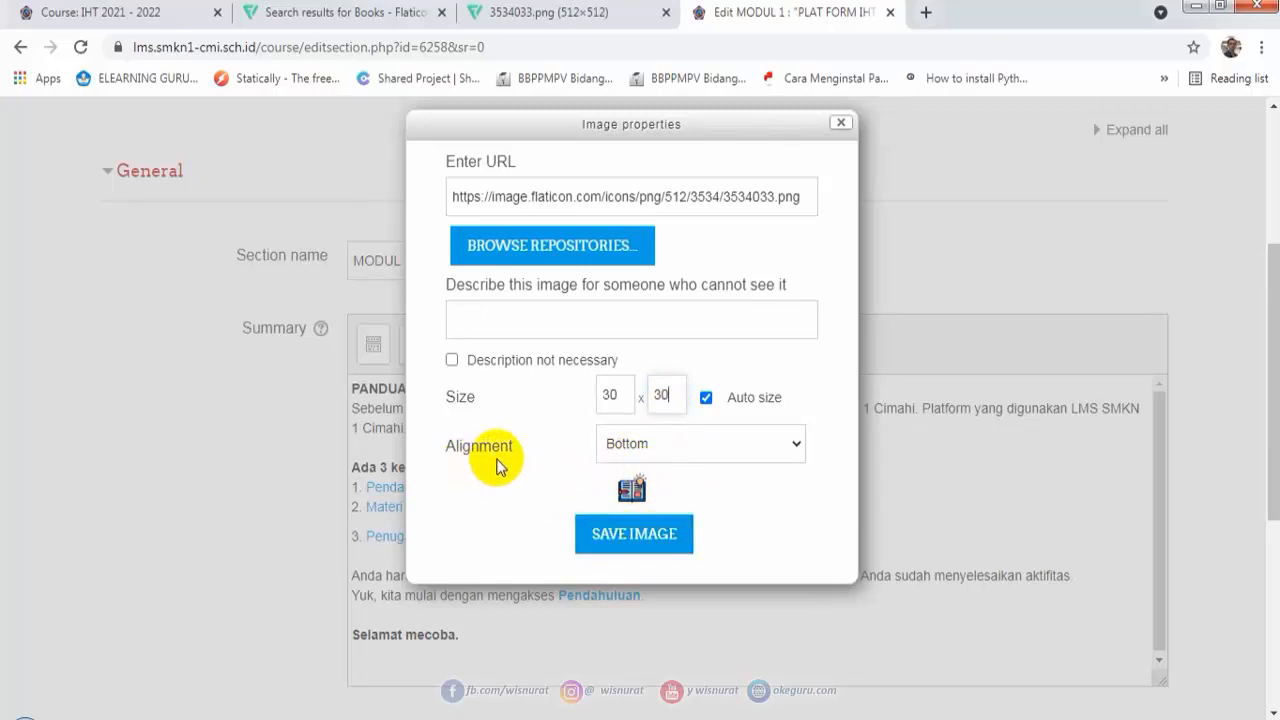
left_click(680, 453)
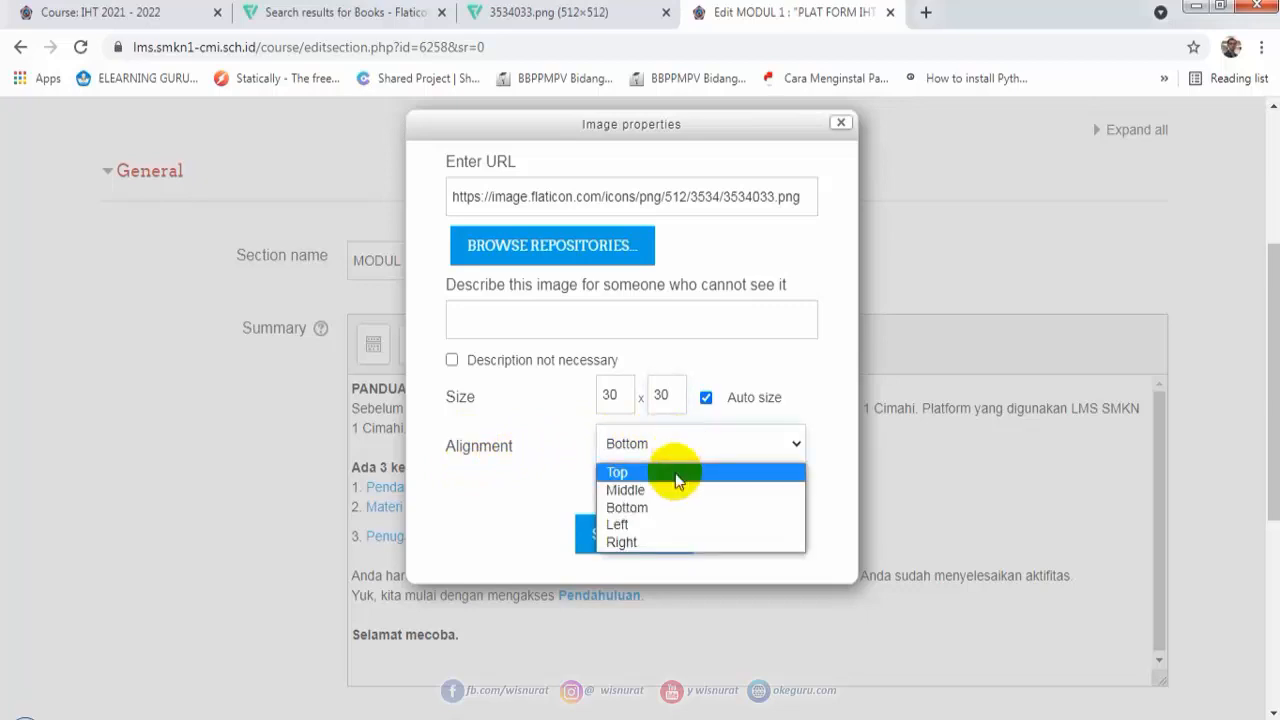
left_click(670, 527)
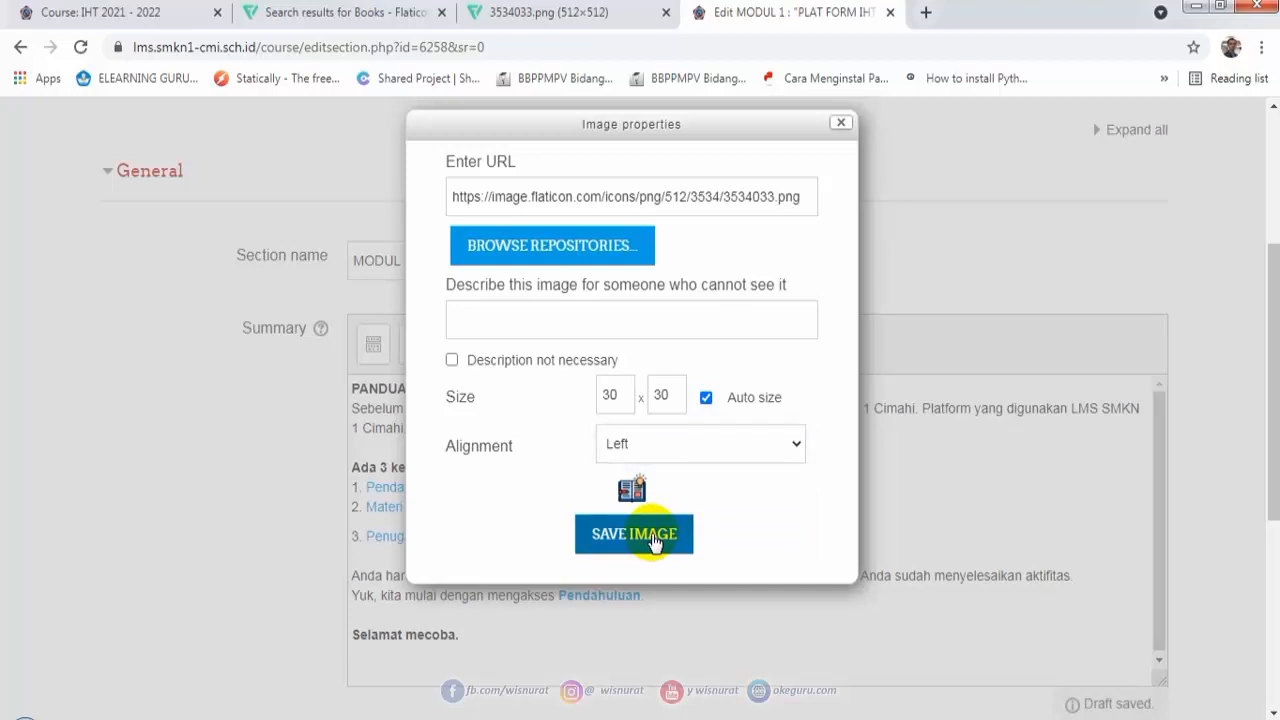
left_click(652, 536)
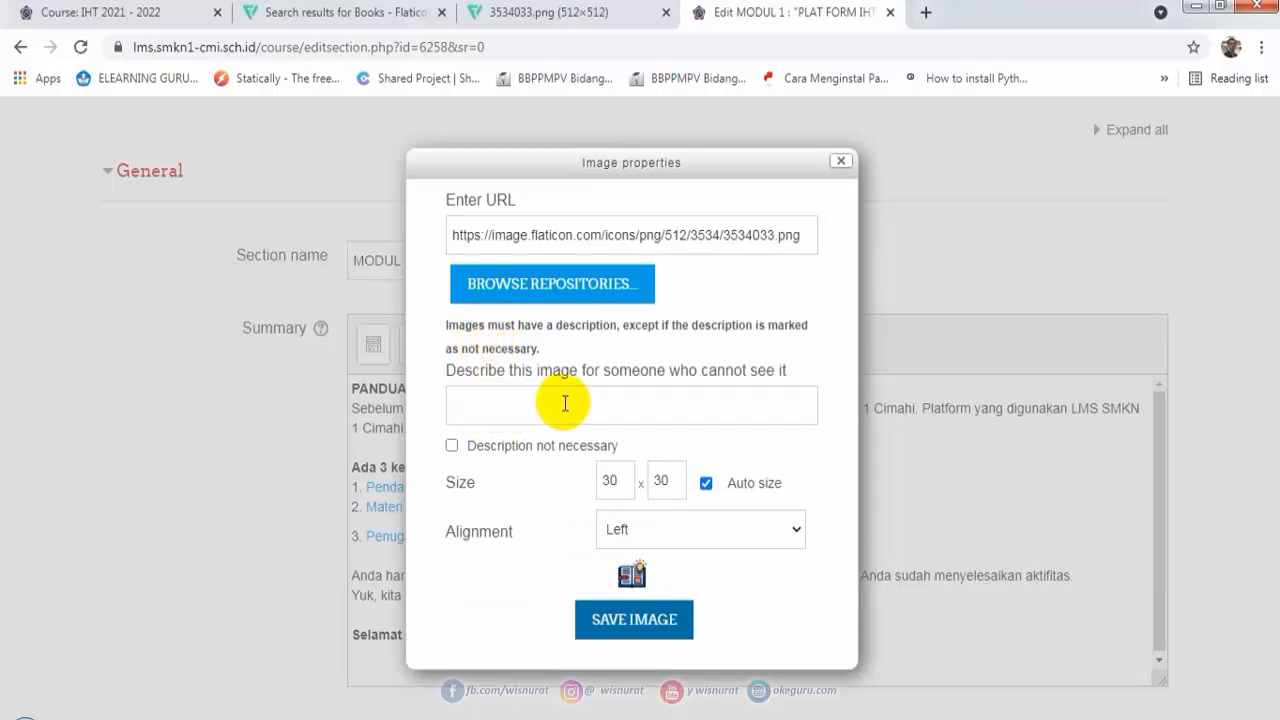
left_click(452, 446)
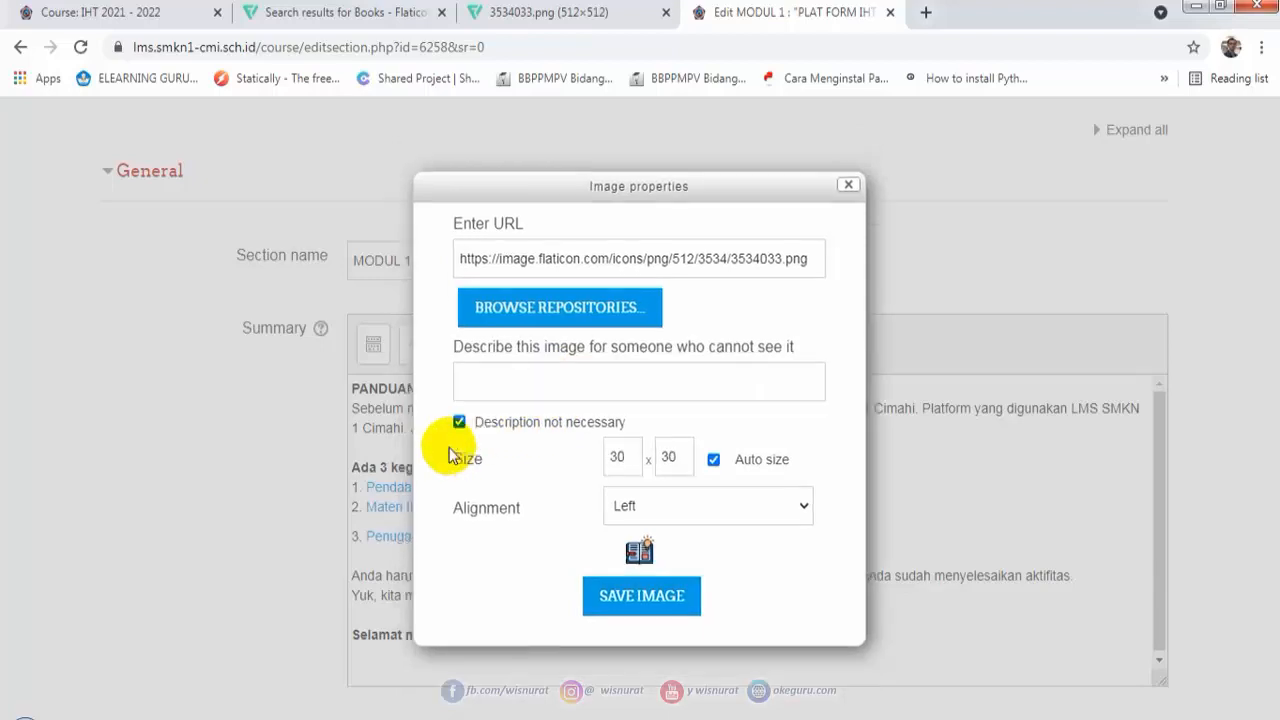
left_click(621, 598)
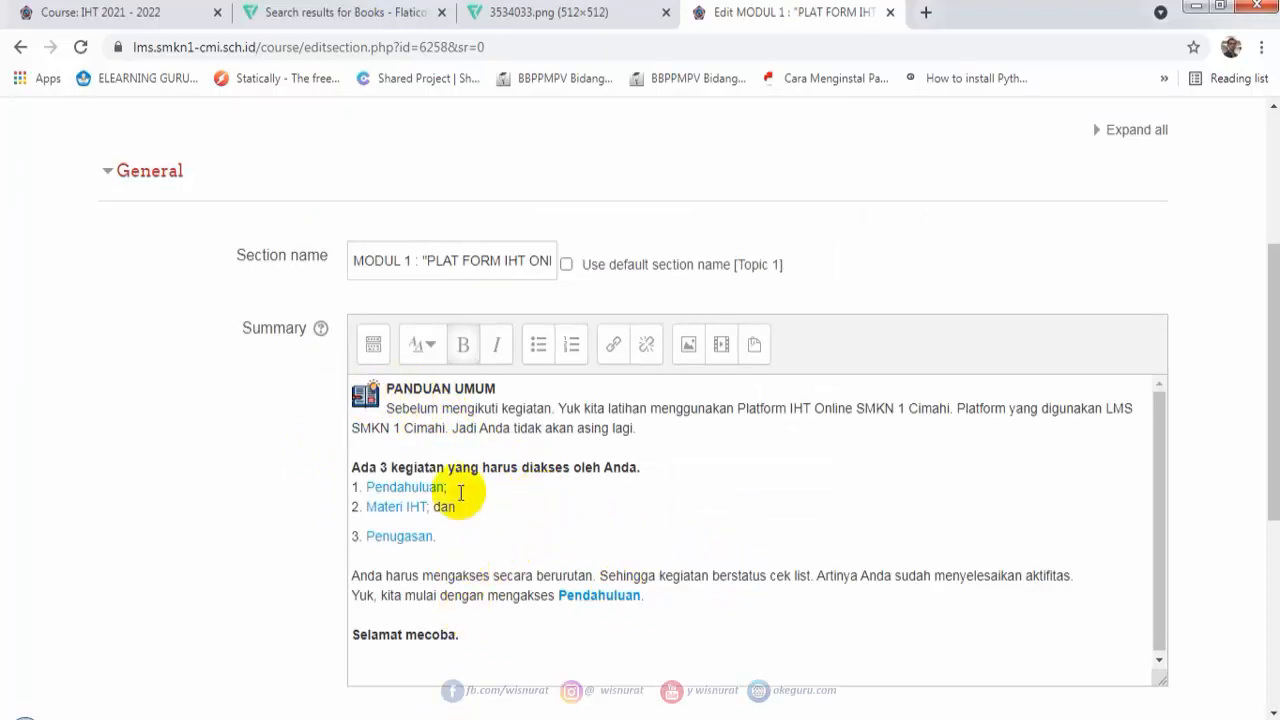
Close the 3534033.png browser tab, return to Flaticon, dismiss the open book details, and search for "smile" icons.
left_click(522, 14)
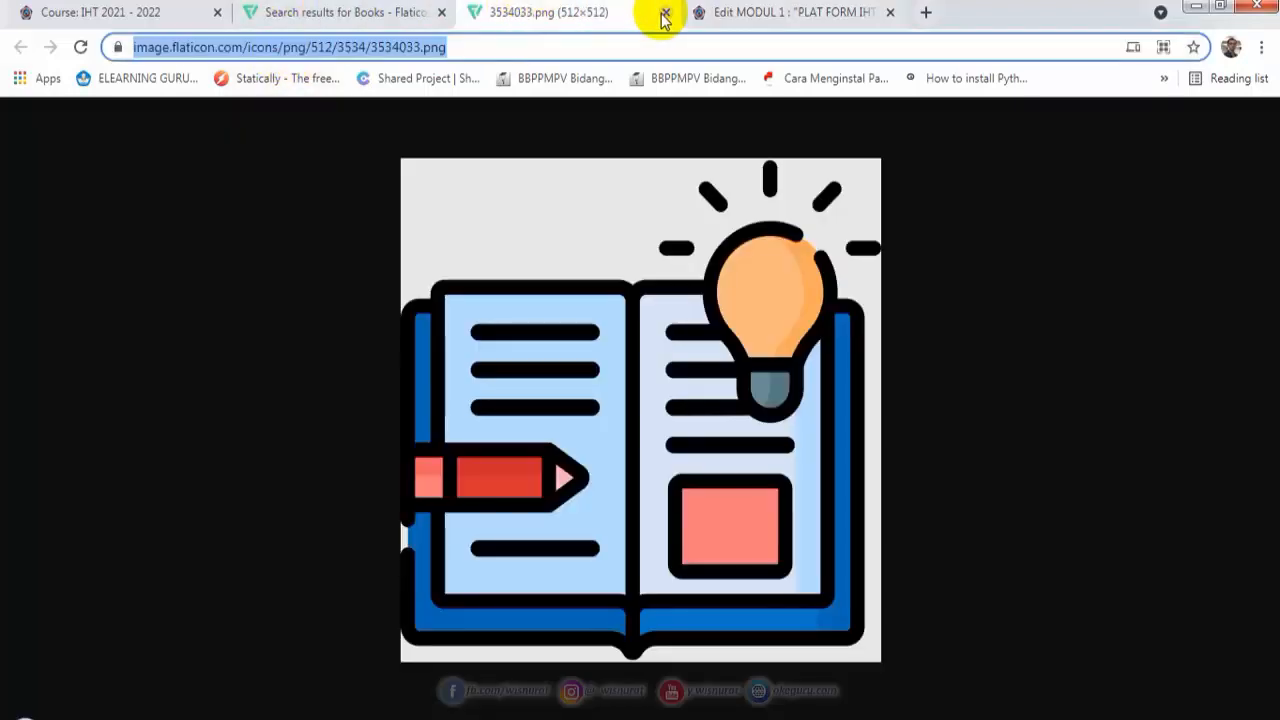
left_click(666, 12)
left_click(345, 14)
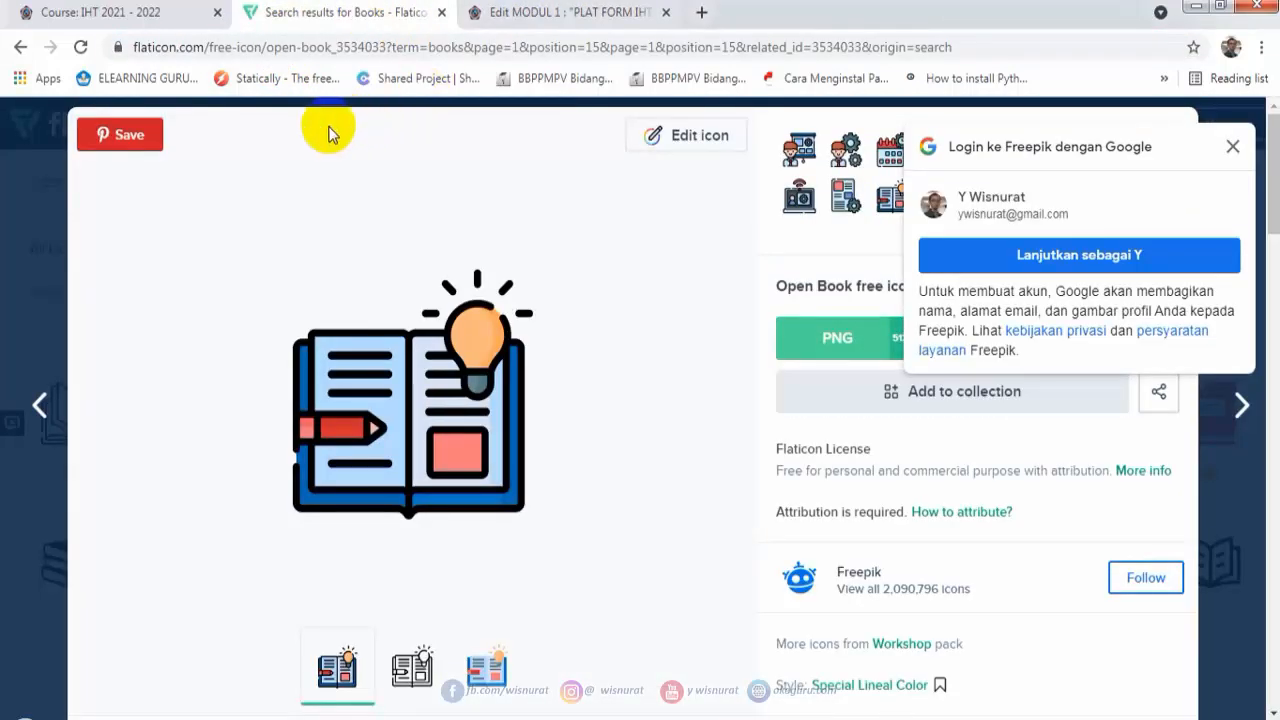
left_click(1232, 146)
left_click(1232, 146)
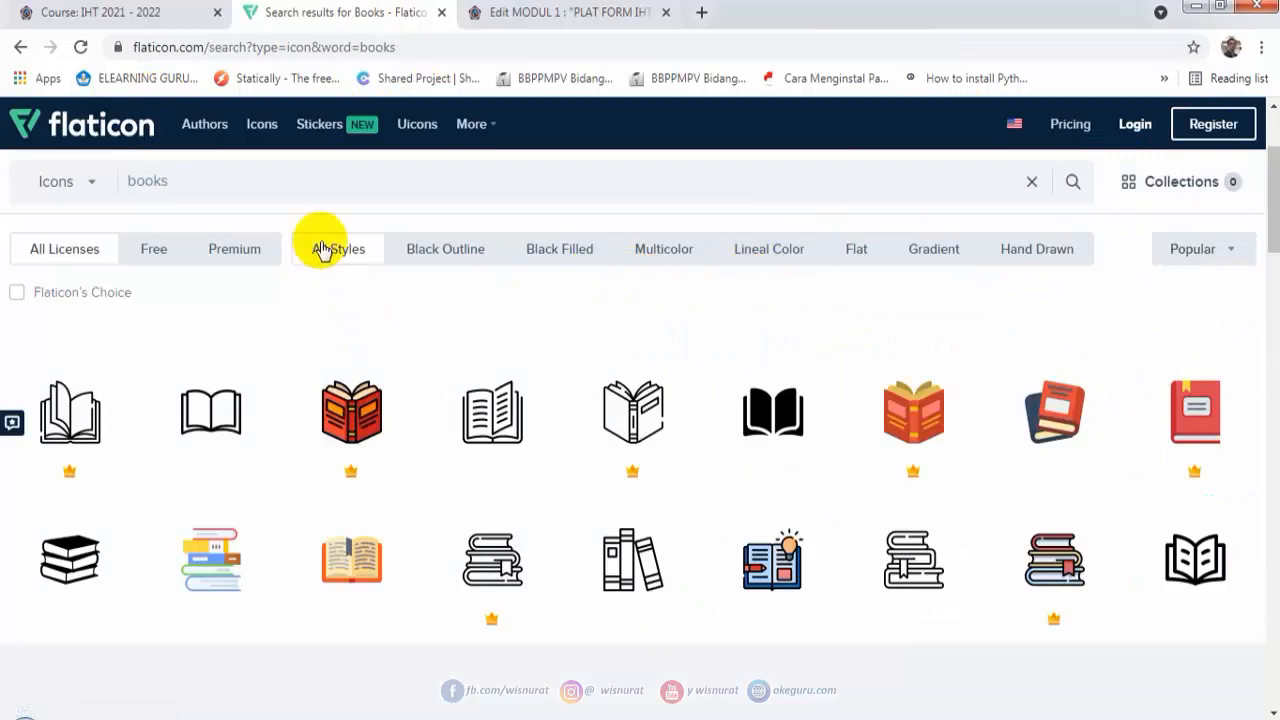
left_click_drag(184, 176, 114, 177)
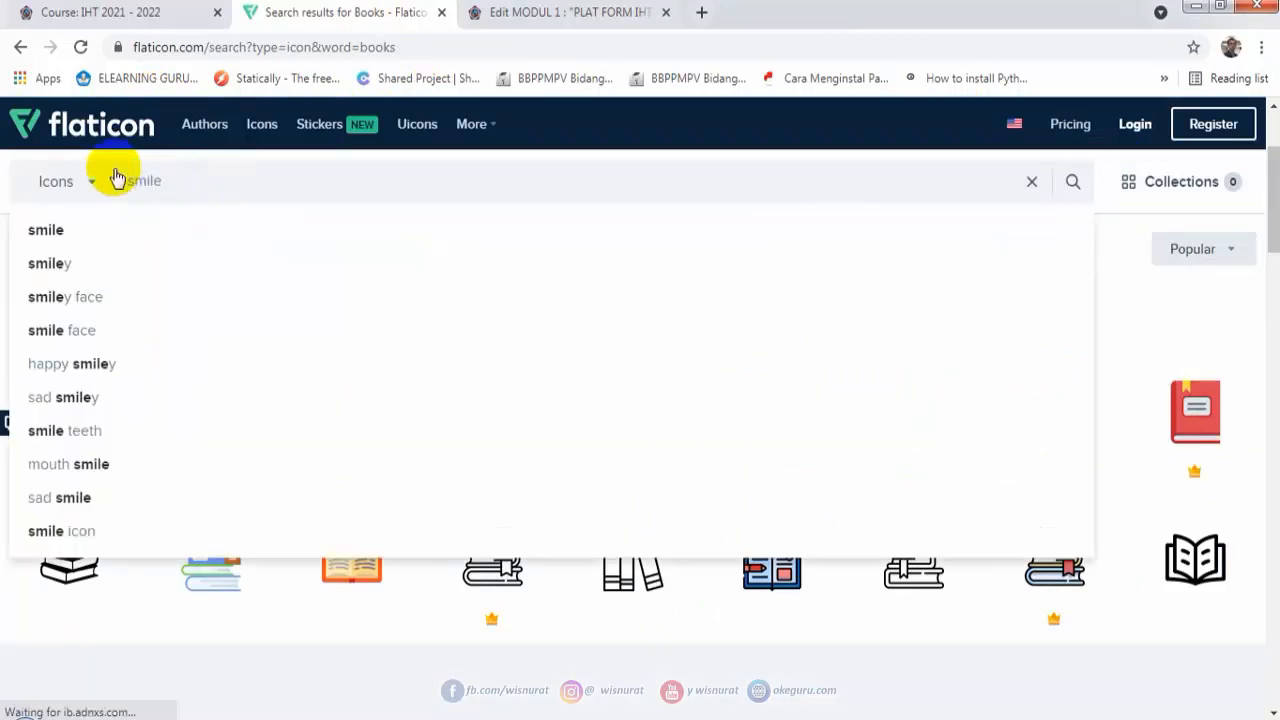
left_click(86, 238)
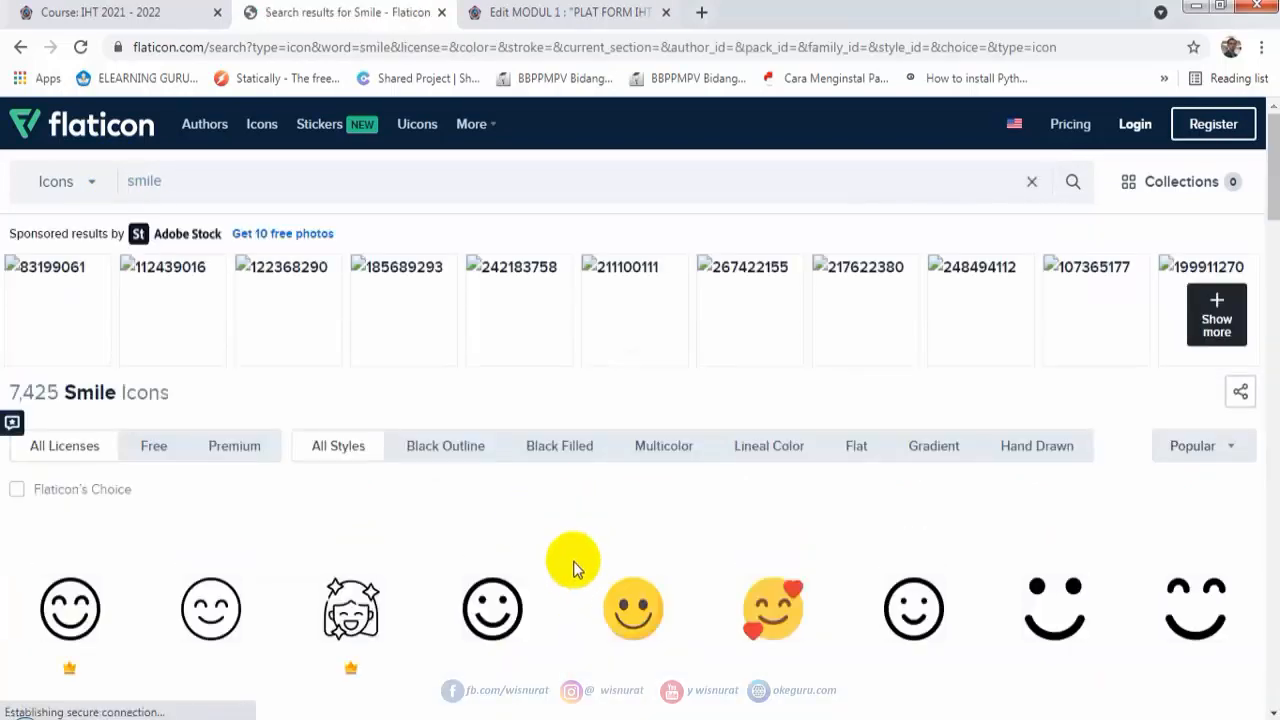
Look through the smile icons and open the details of the free solid yellow-orange Happy face.
mouse_move(701, 607)
scroll(623, 594, "down", 5)
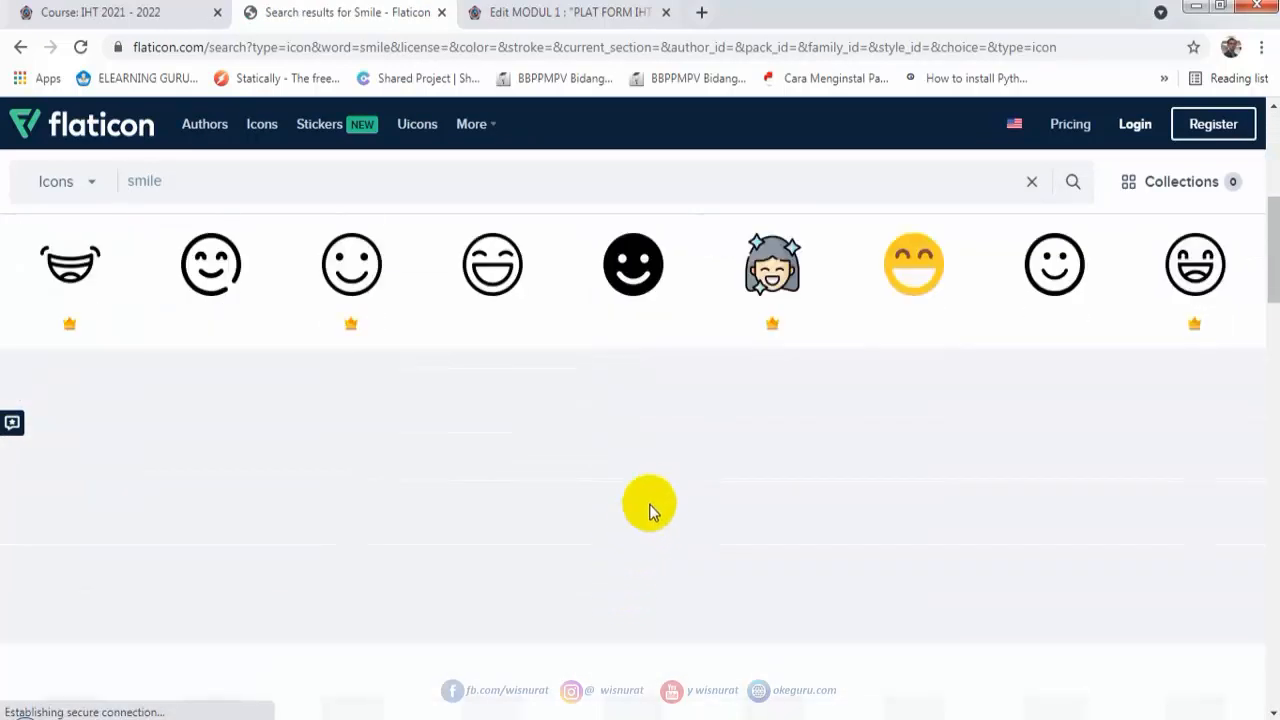
scroll(670, 520, "down", 4)
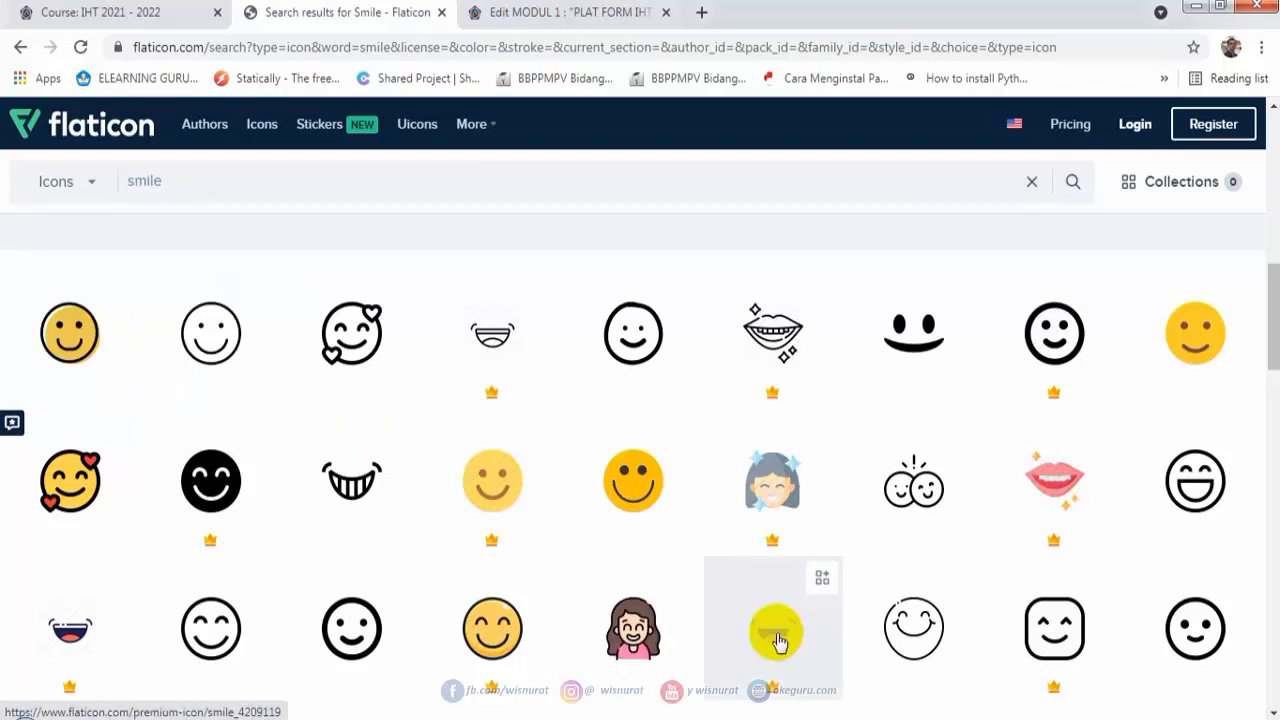
left_click(636, 490)
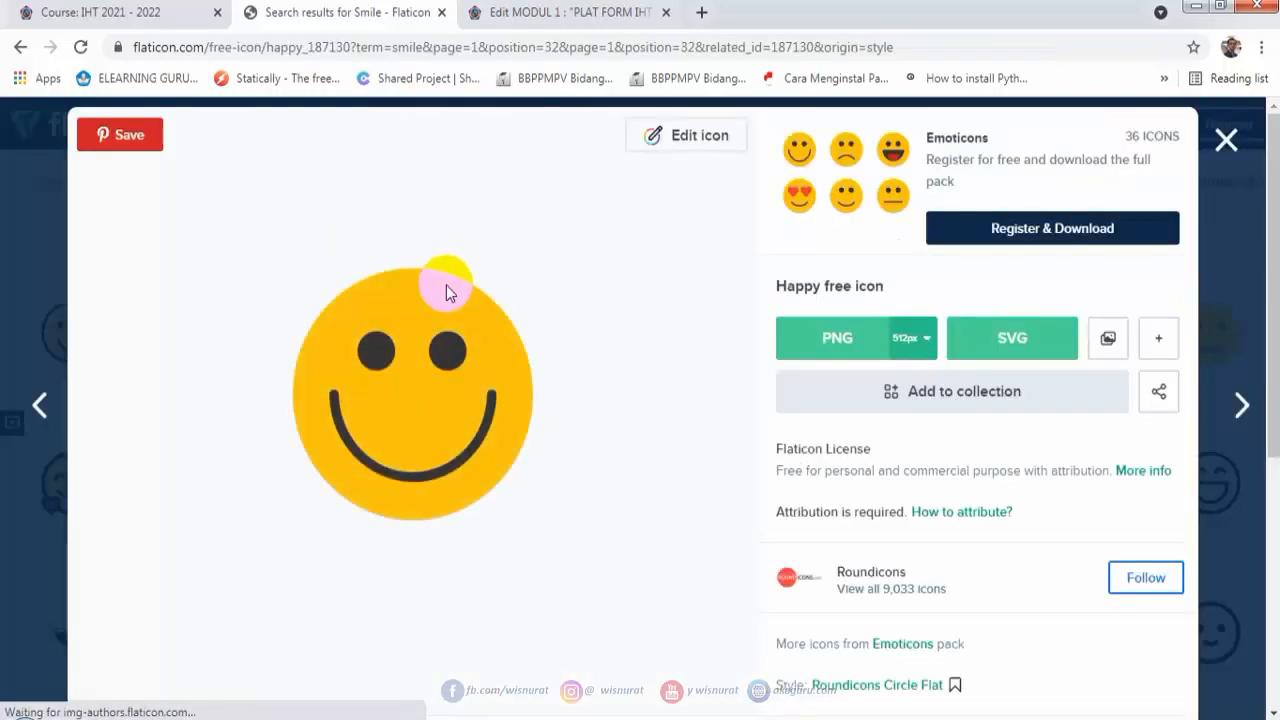
Open the Happy icon's image in its own browser tab and copy its full web address.
right_click(406, 353)
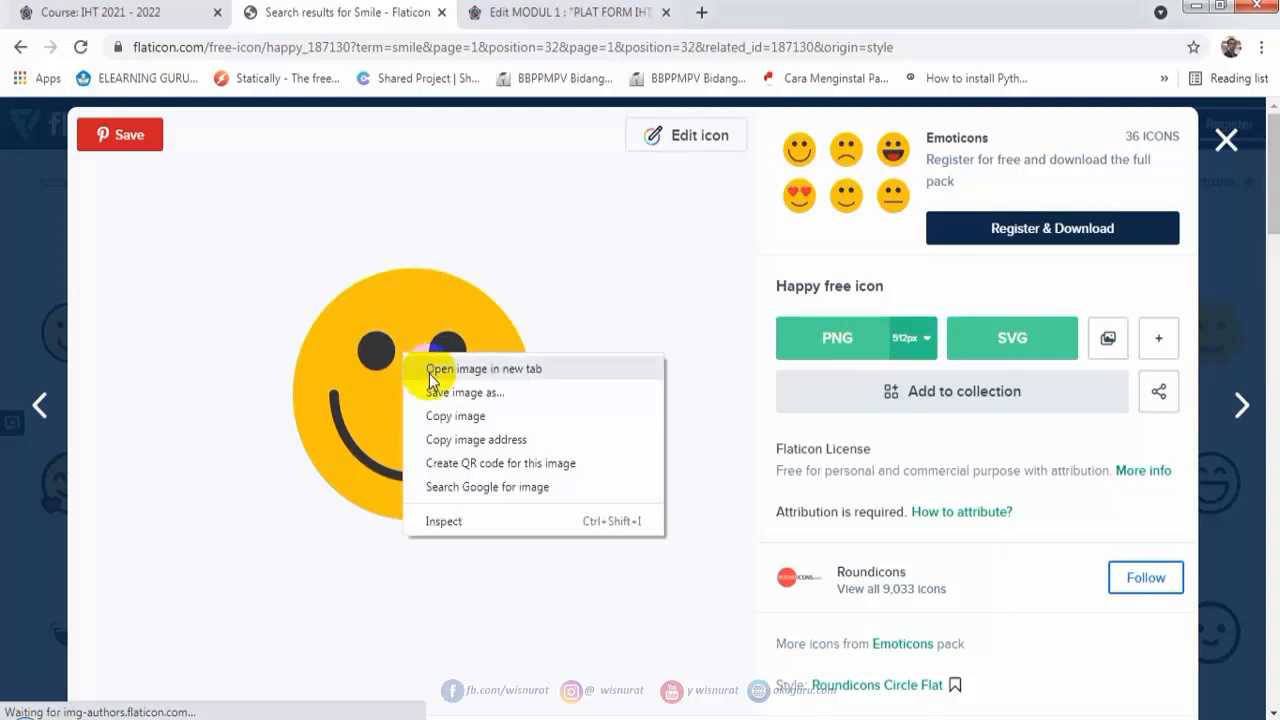
left_click(432, 366)
left_click(493, 14)
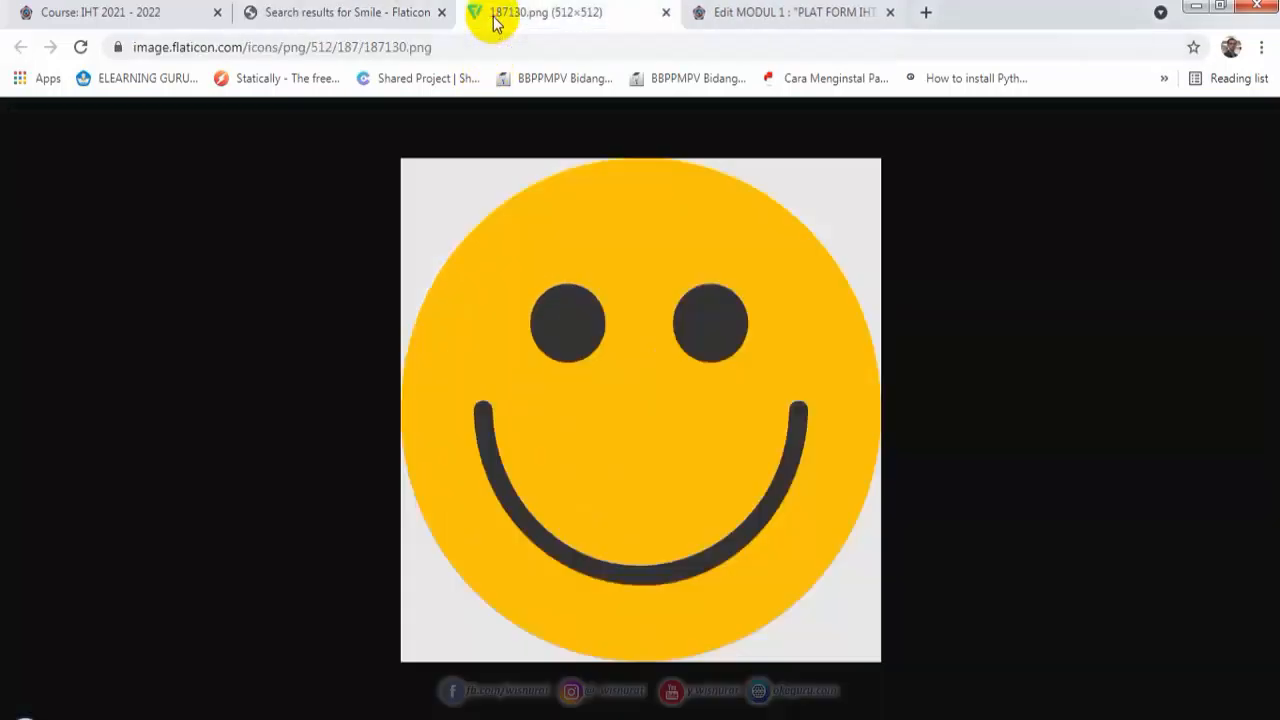
left_click_drag(430, 47, 135, 47)
right_click(155, 48)
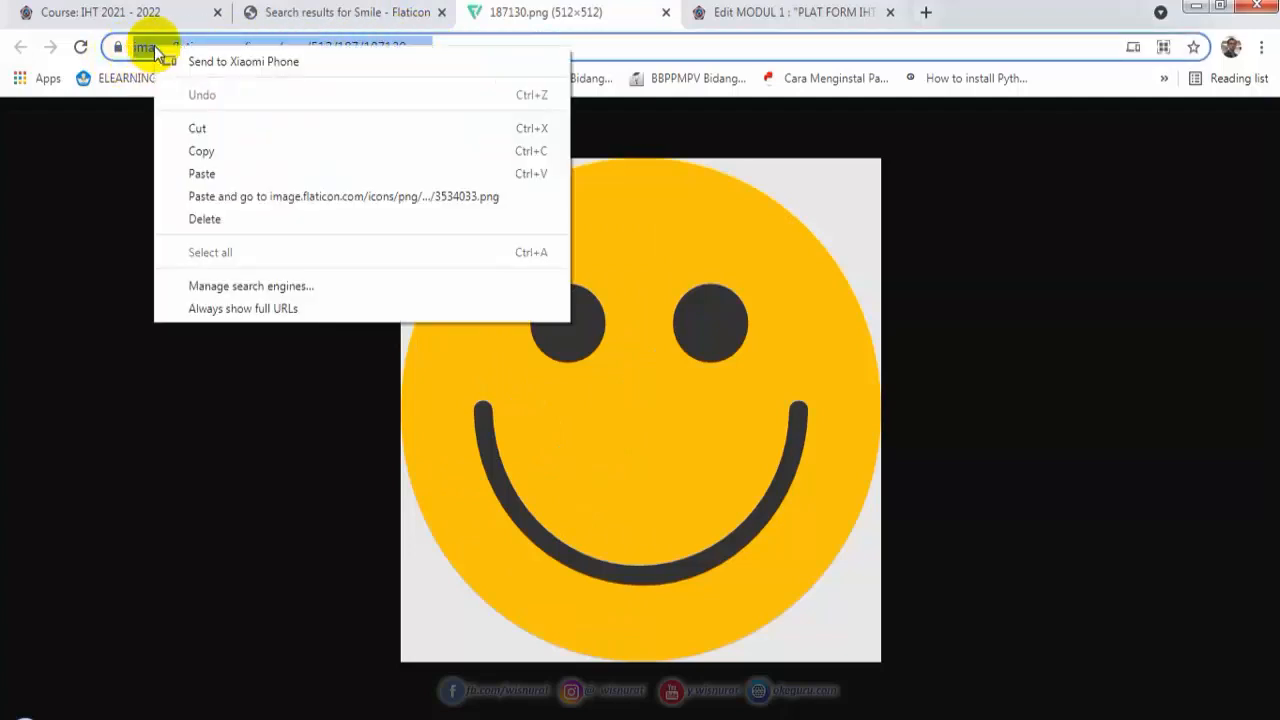
left_click(200, 151)
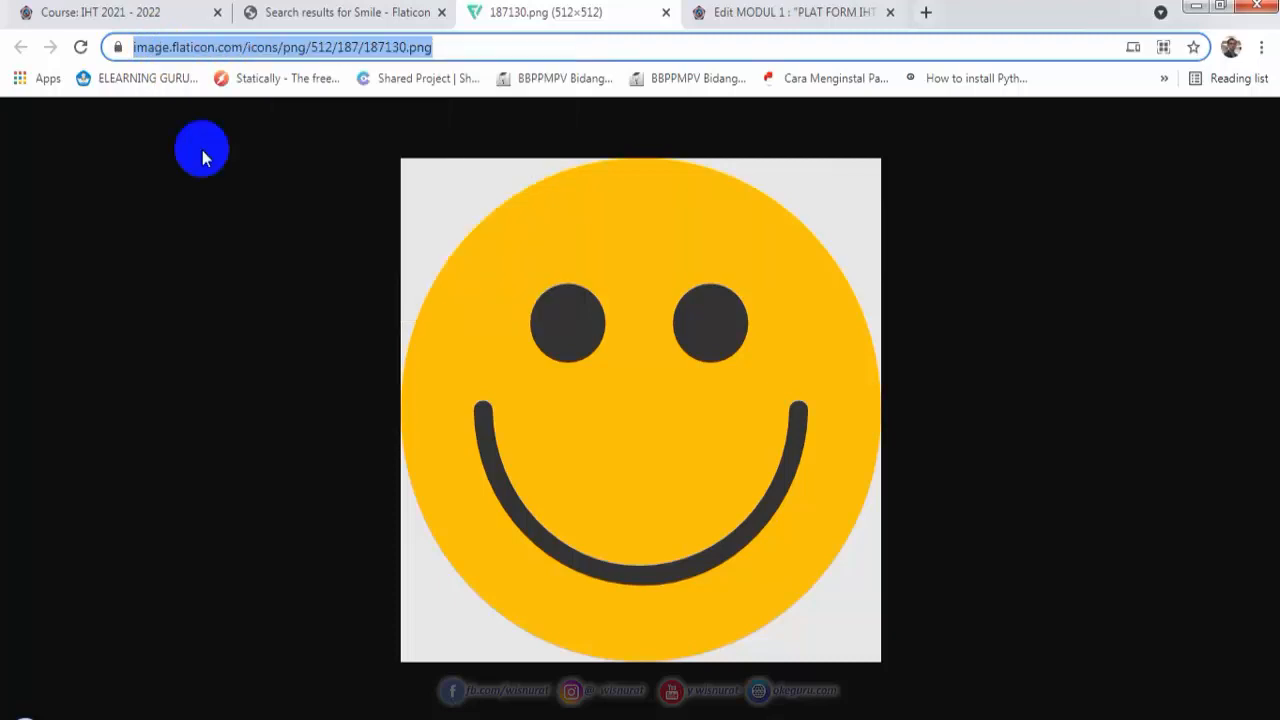
In the MODUL 1 summary, start an image below "Selamat mecoba." and paste the 187130.png address as its URL.
left_click(741, 12)
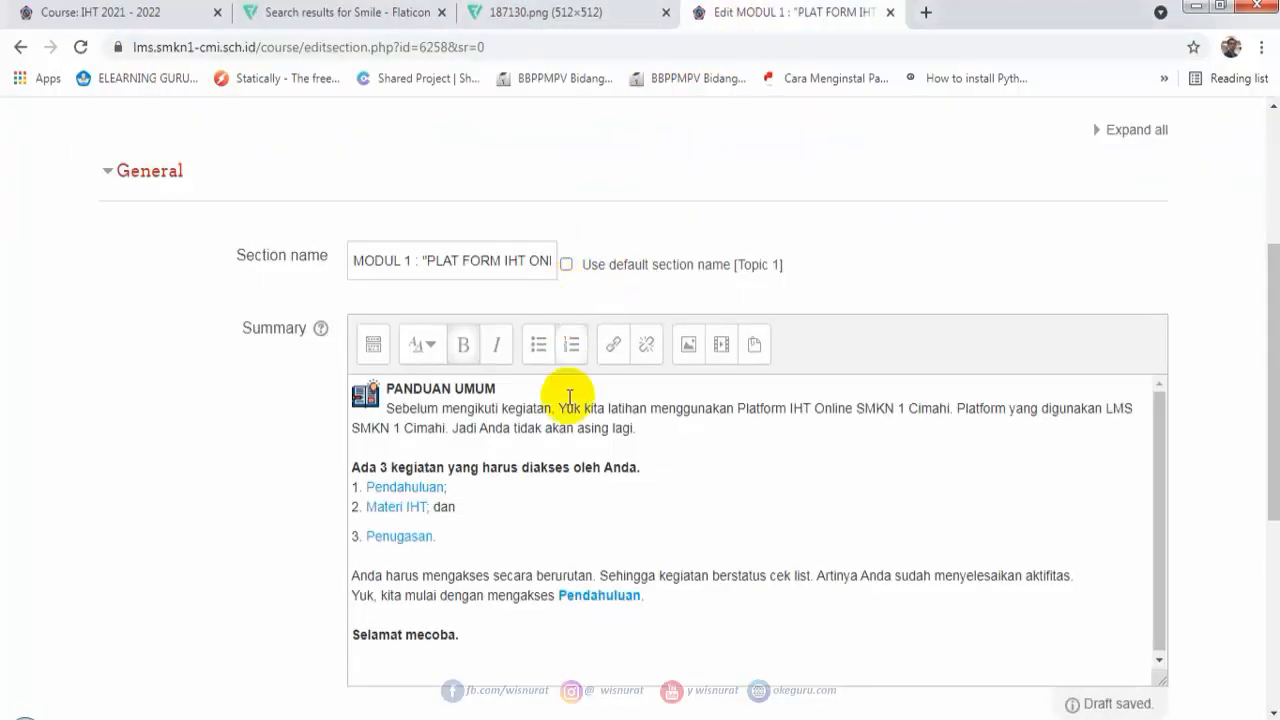
left_click(371, 655)
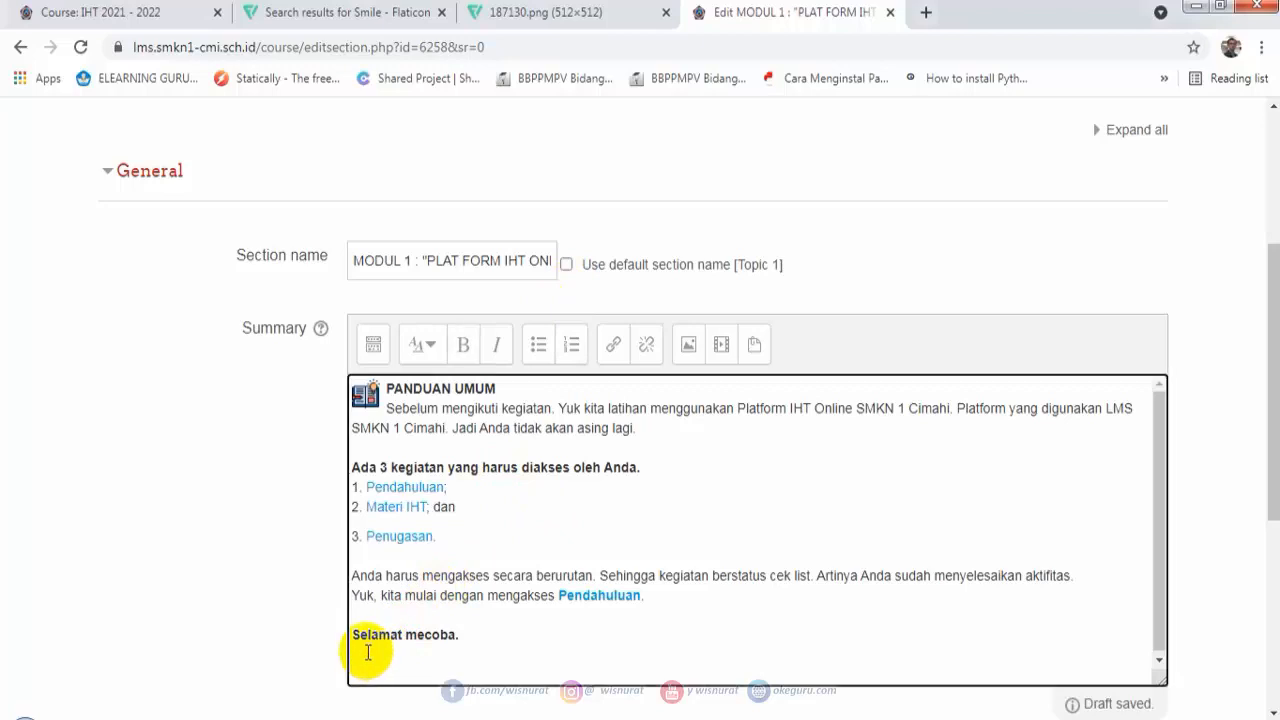
left_click(689, 352)
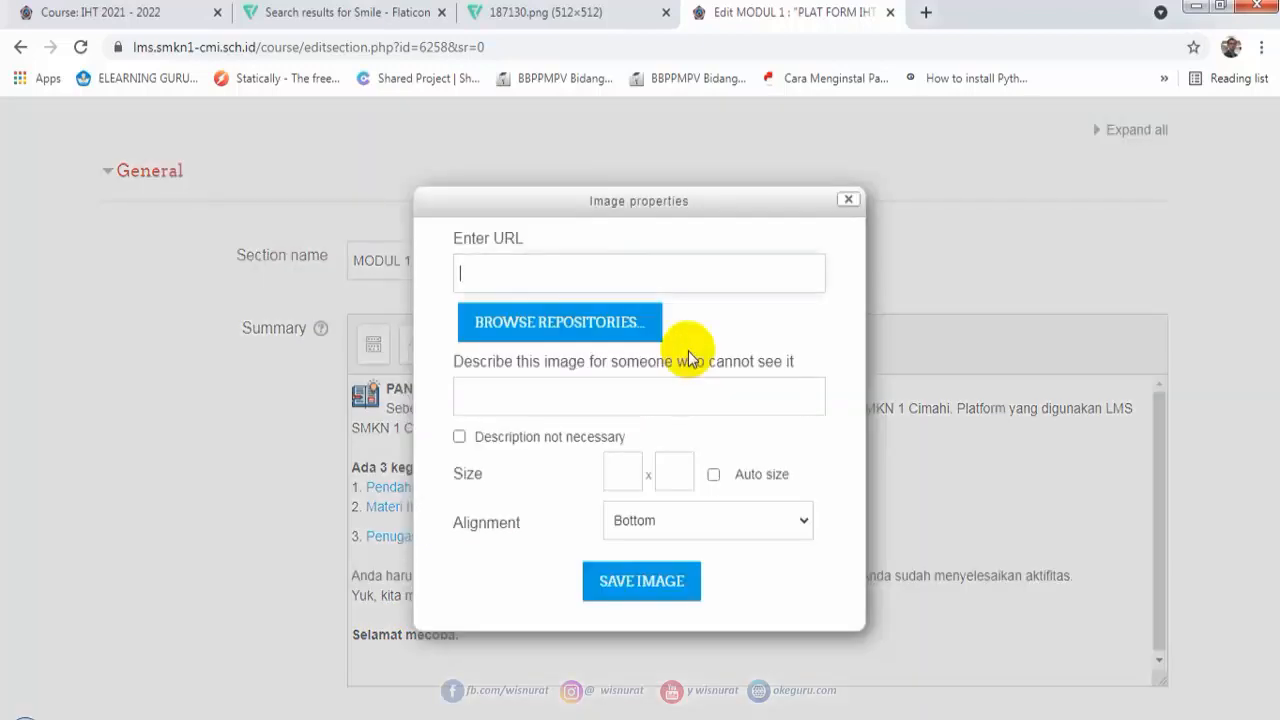
left_click(510, 270)
right_click(510, 272)
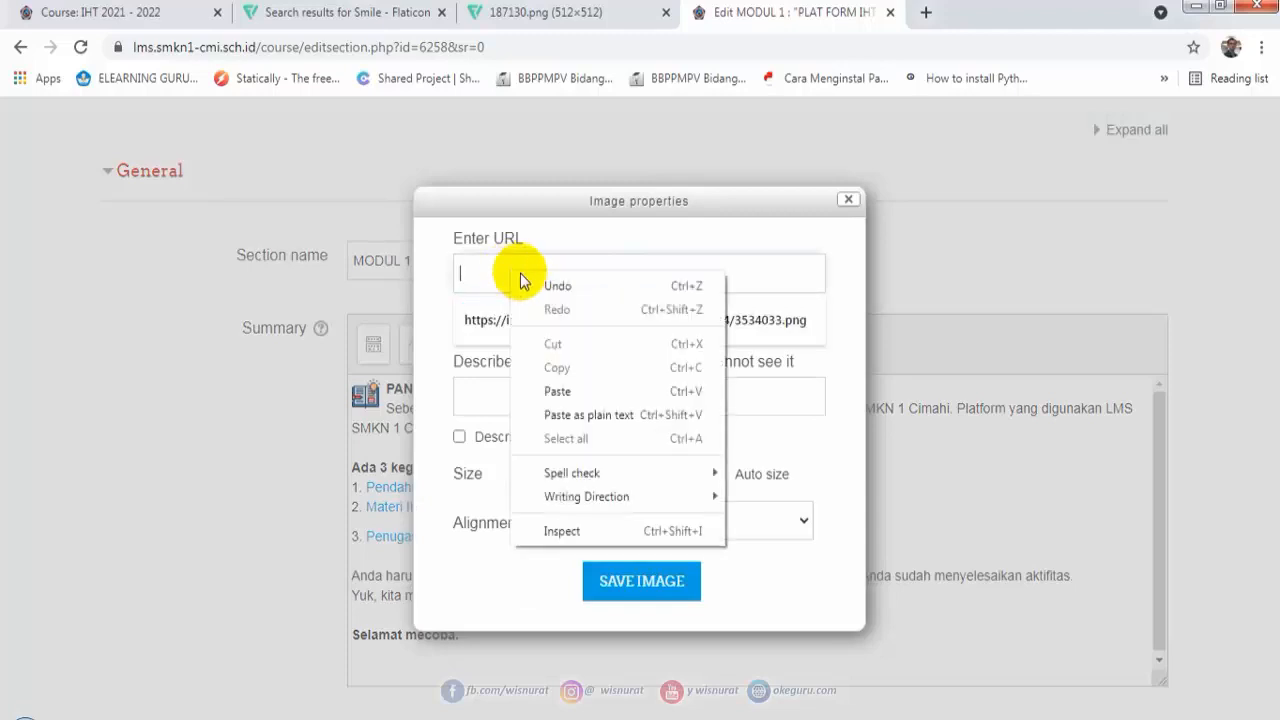
left_click(560, 391)
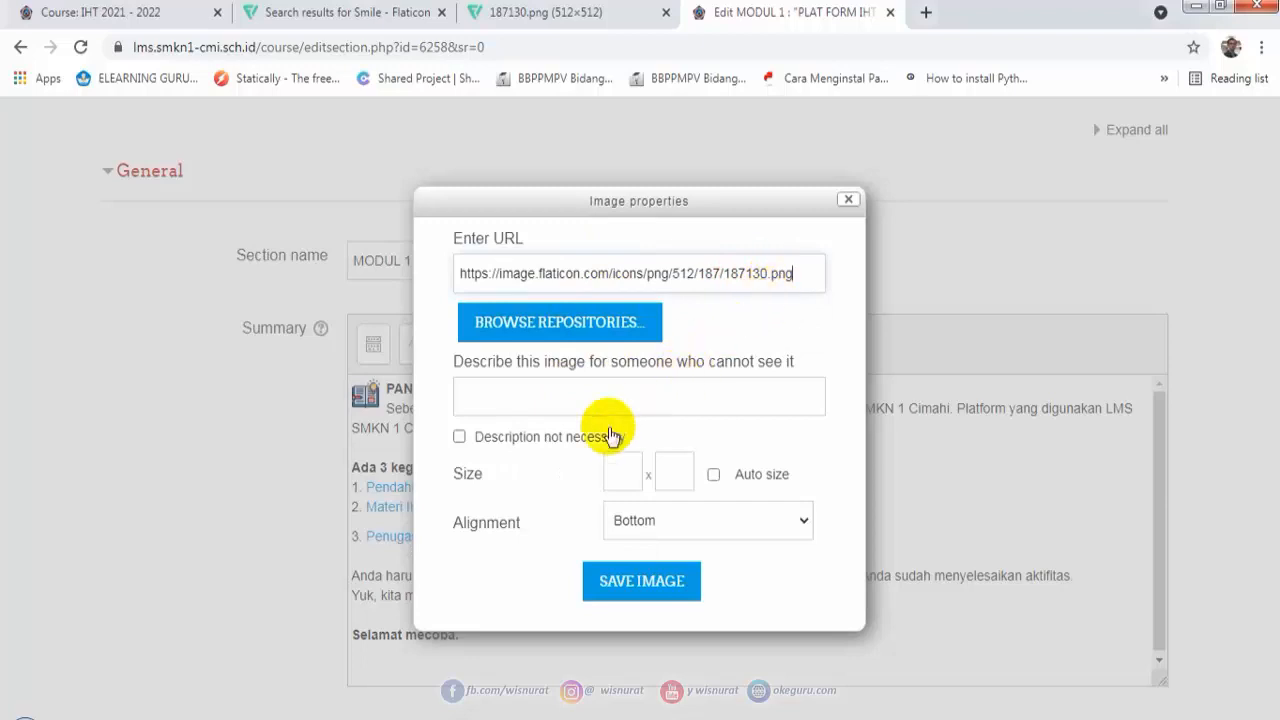
Set the smiley image to 100 x 100 with Top alignment, mark its description as not necessary, and save it into the summary.
left_click(613, 473)
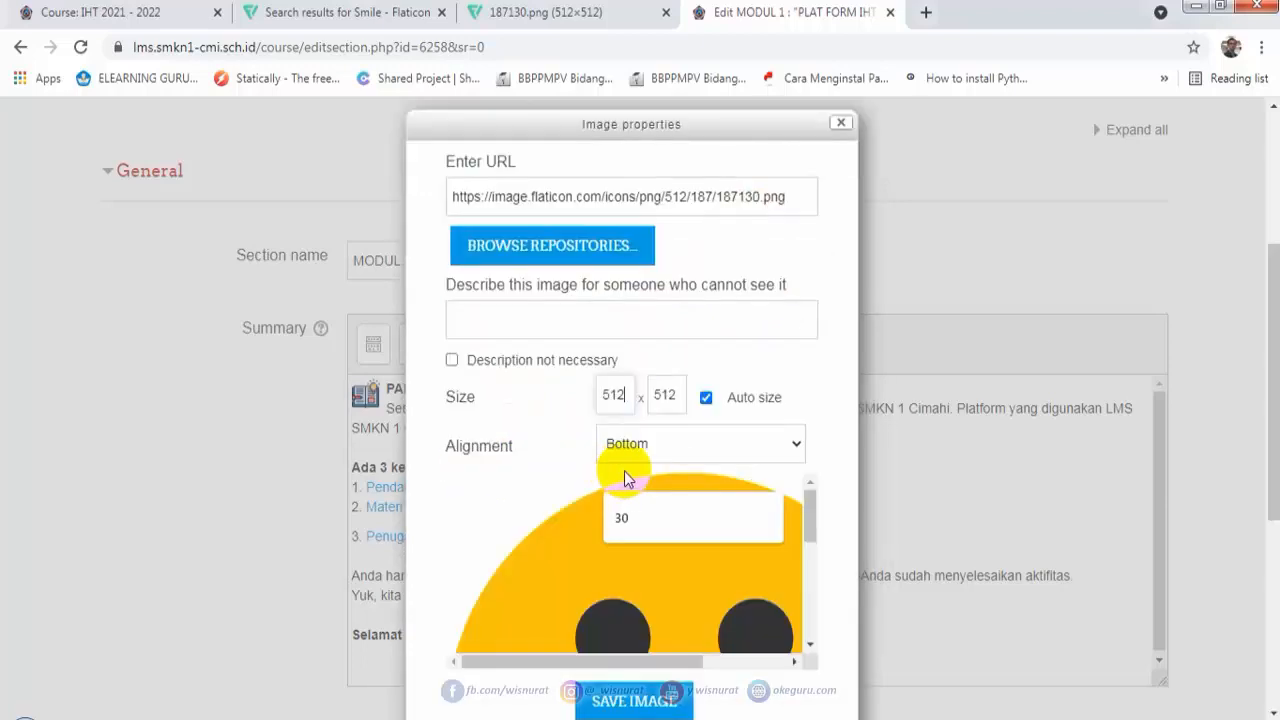
left_click_drag(624, 395, 586, 394)
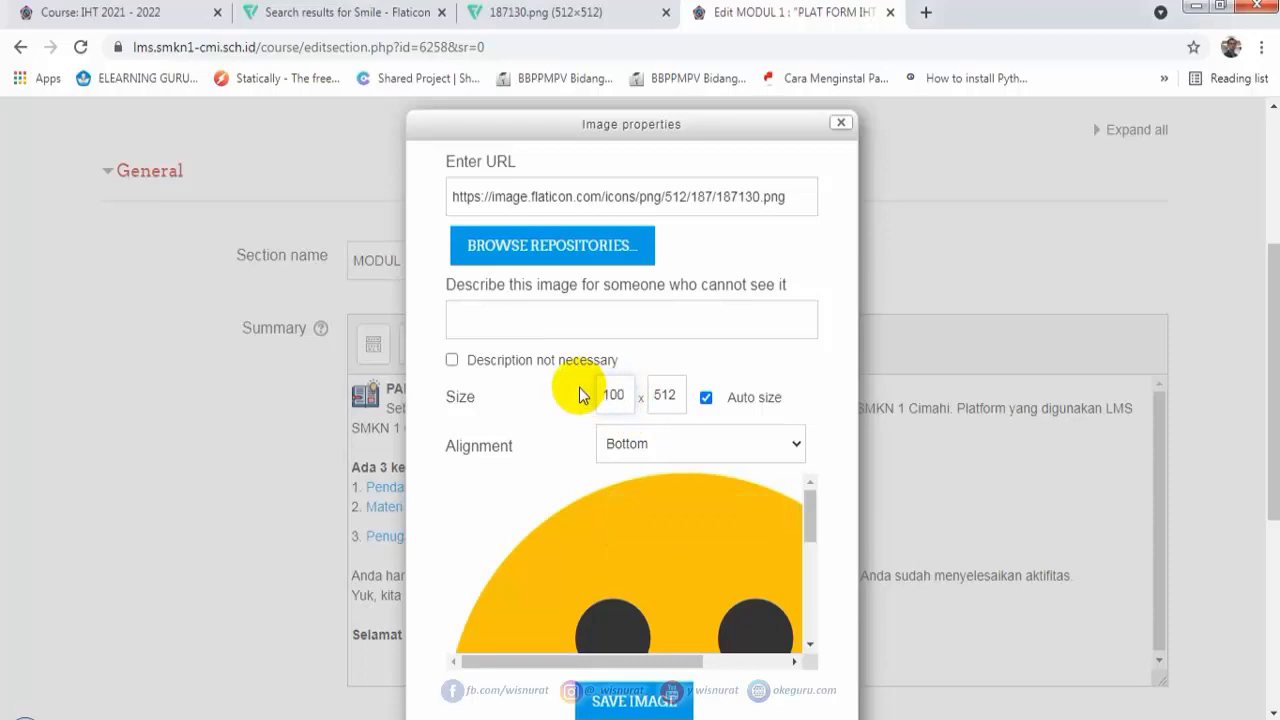
left_click(676, 395)
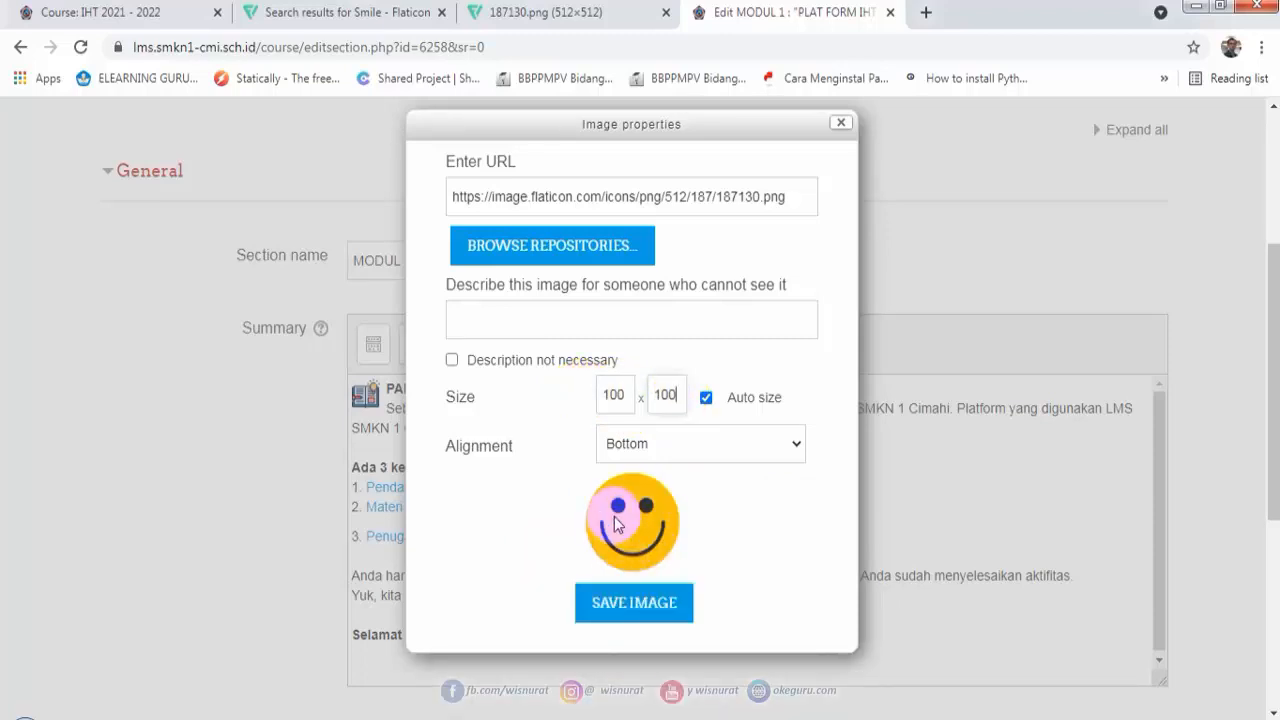
left_click(646, 444)
left_click(645, 474)
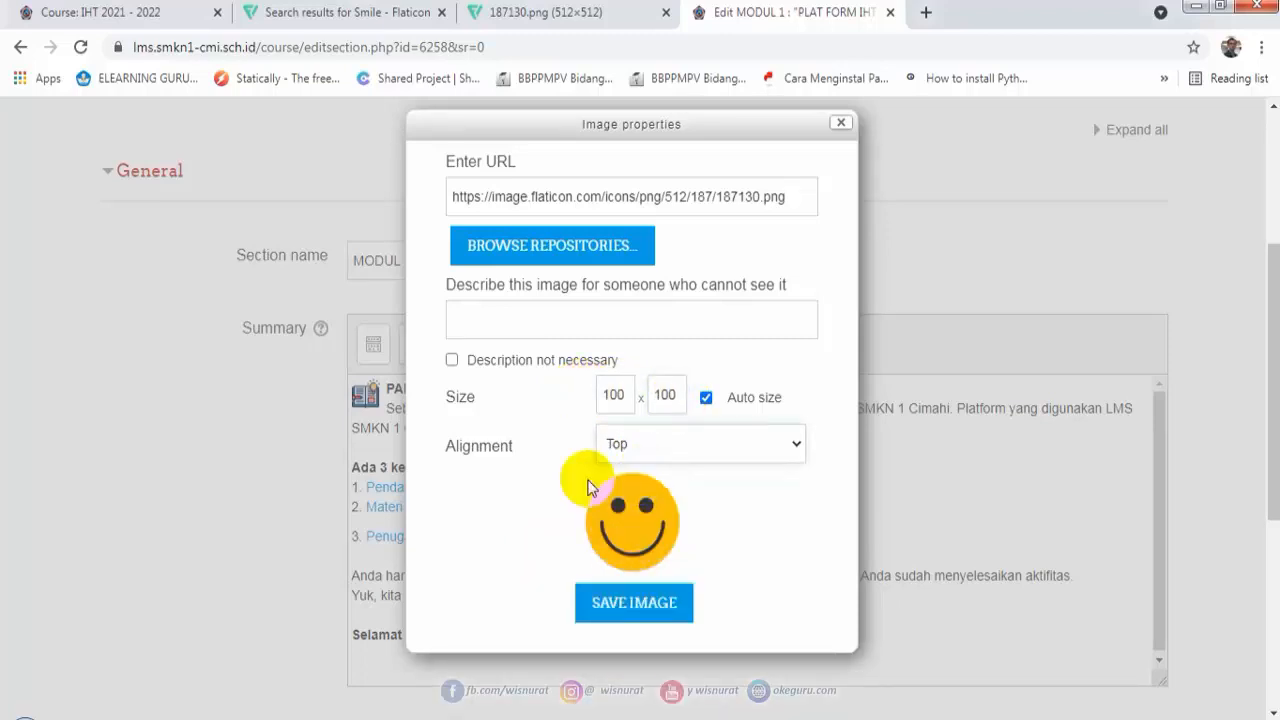
left_click(451, 360)
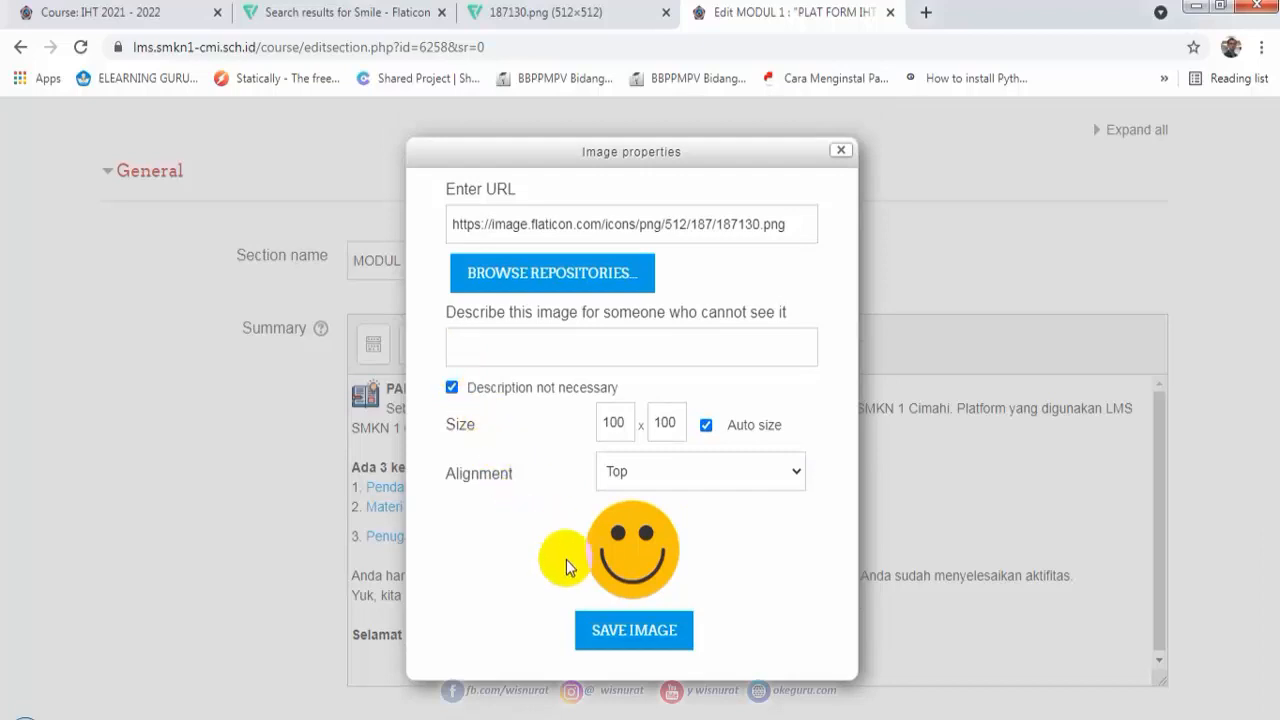
left_click(612, 612)
Check the placed images in the MODUL 1 summary and save the topic's changes.
scroll(623, 591, "down", 2)
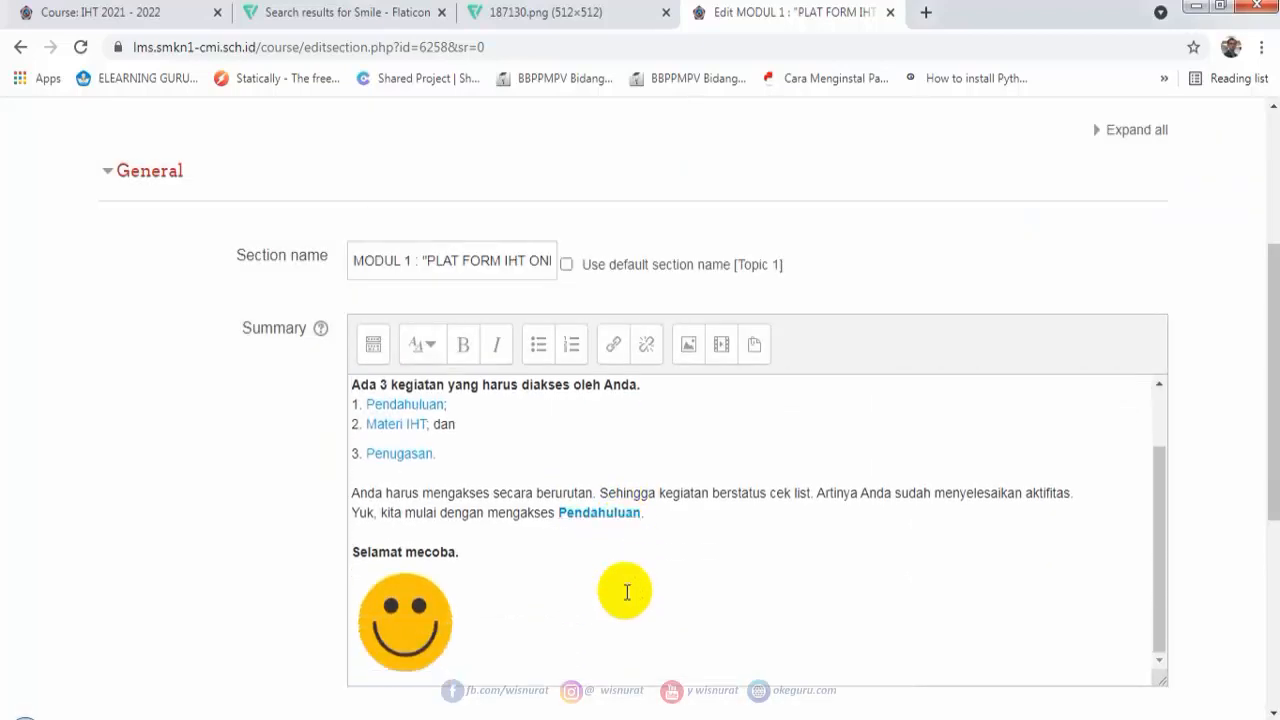
scroll(627, 583, "up", 2)
scroll(623, 583, "down", 2)
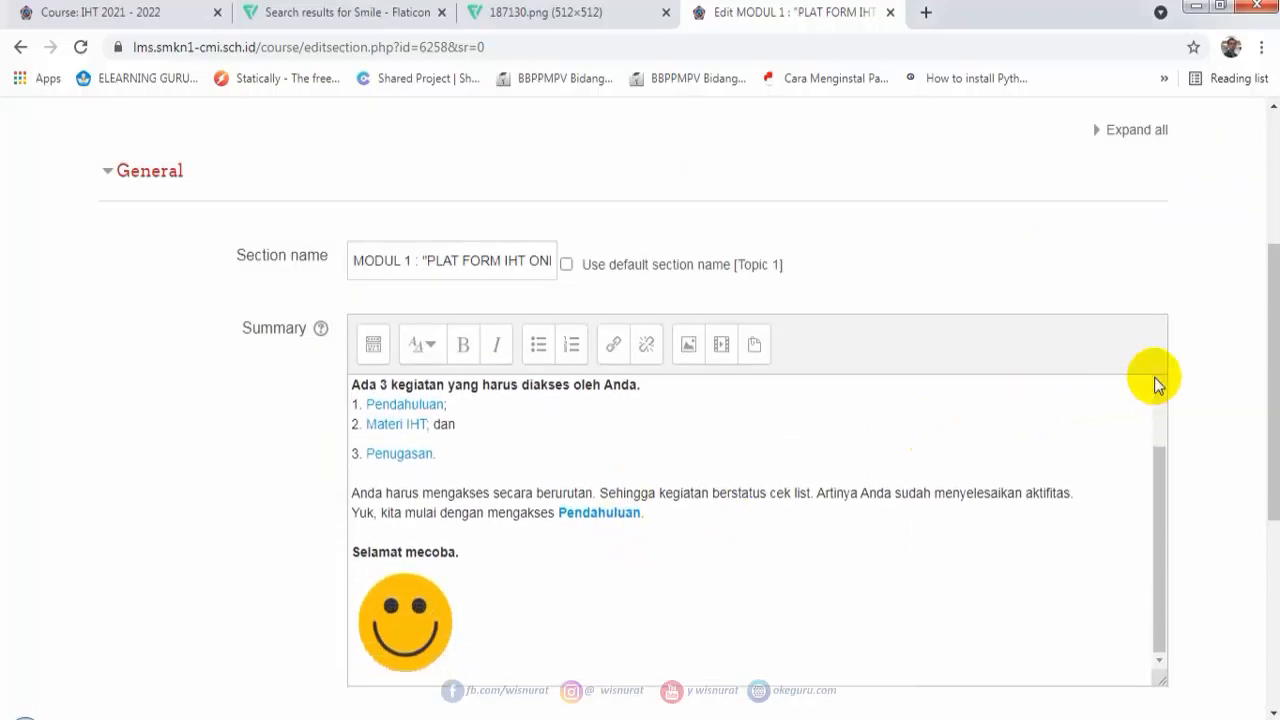
scroll(1204, 370, "down", 3)
left_click(424, 530)
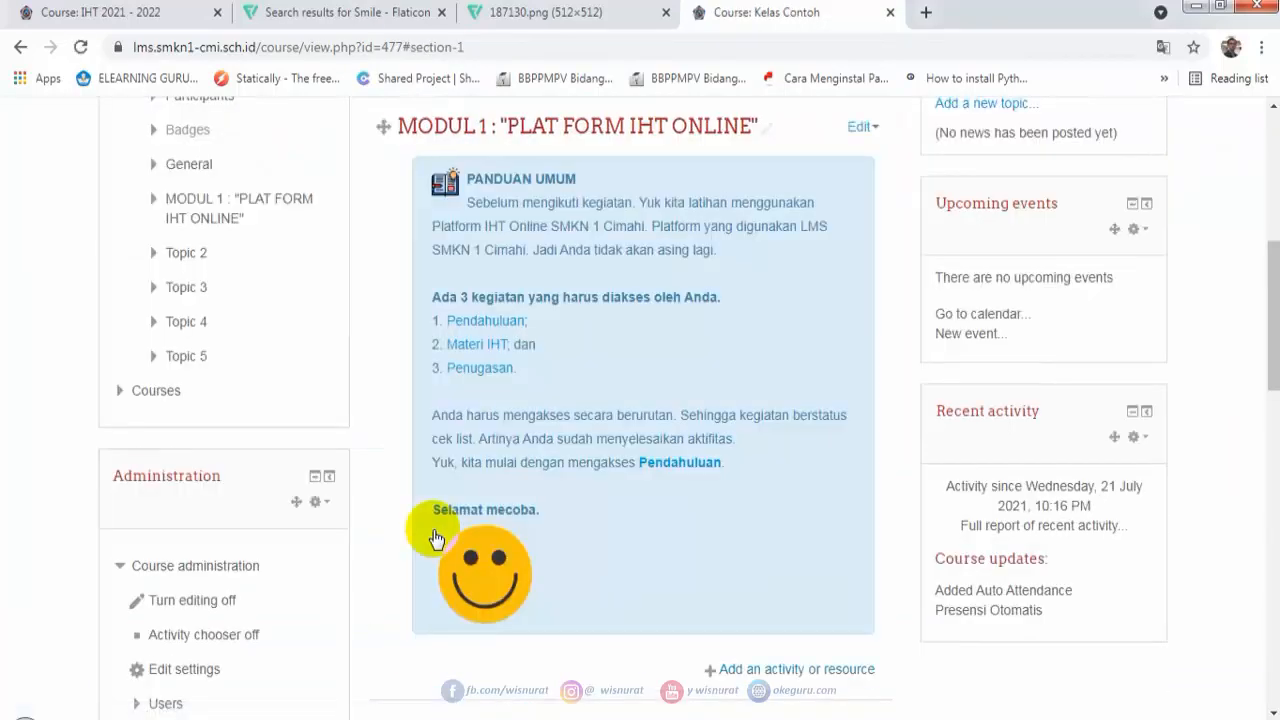
Compare the MODUL 1 section of the IHT 2021 - 2022 course with the one in Kelas Contoh.
left_click(138, 16)
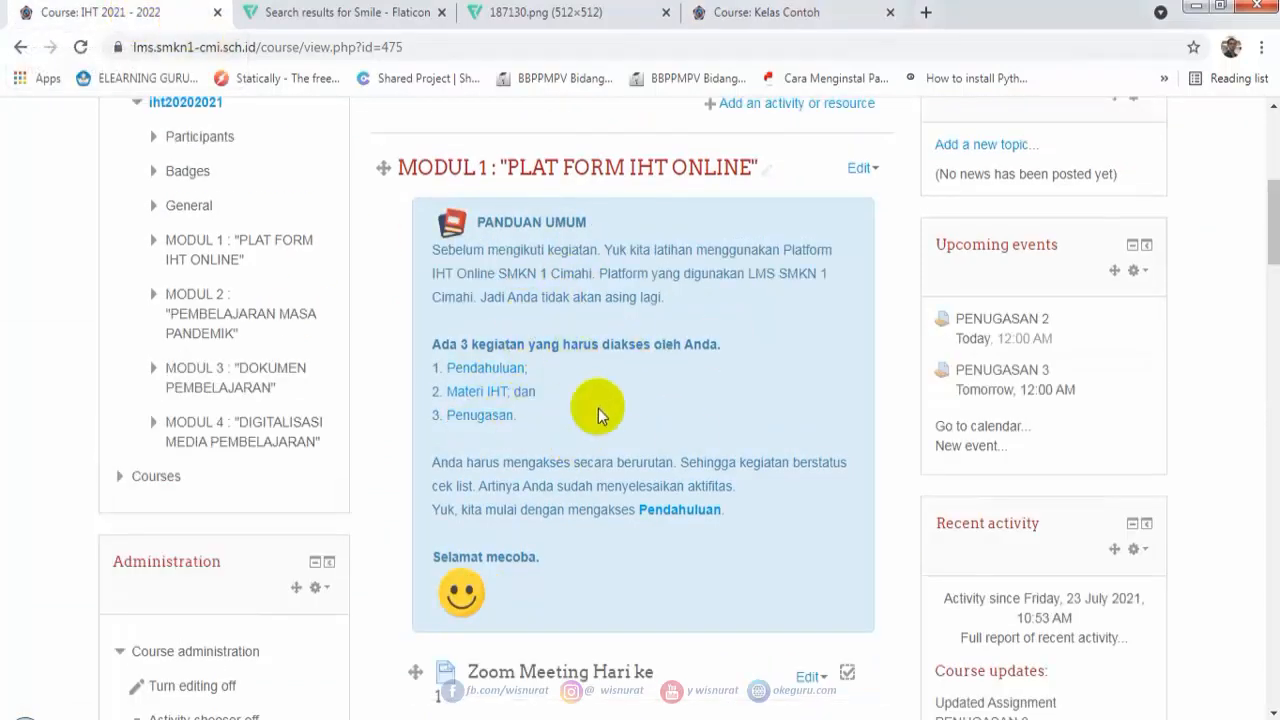
left_click(783, 18)
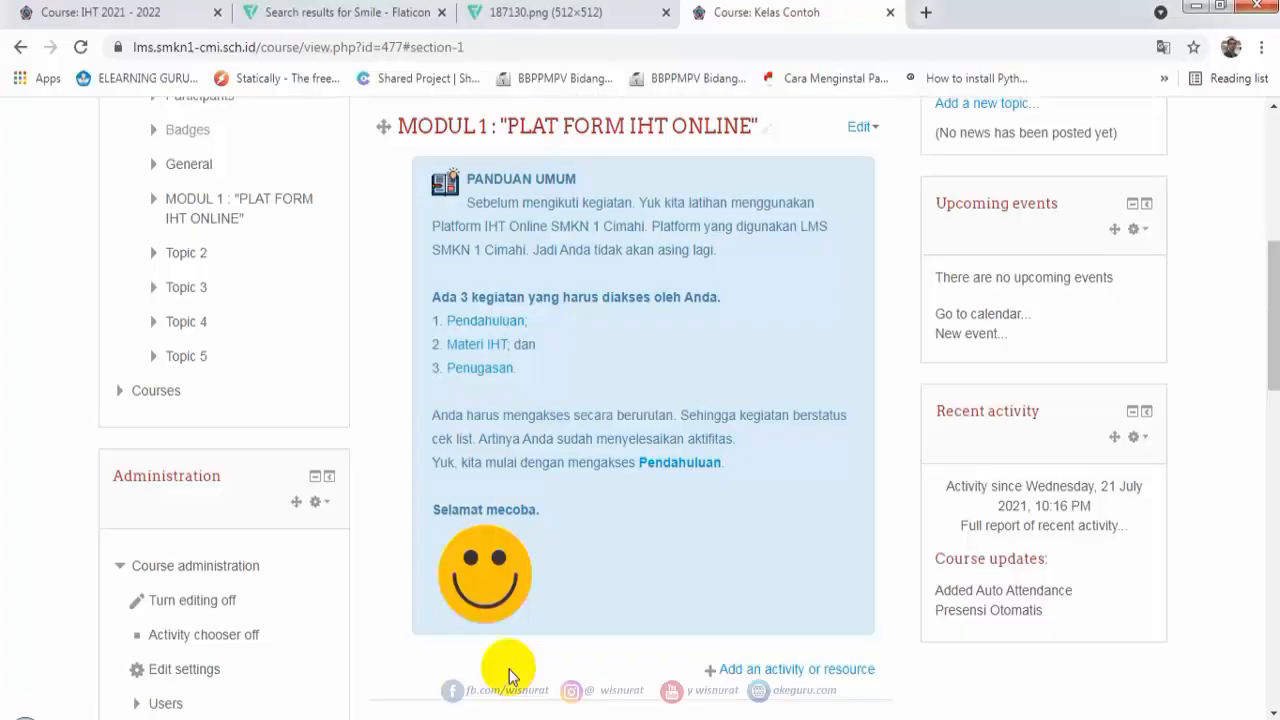
scroll(515, 665, "down", 3)
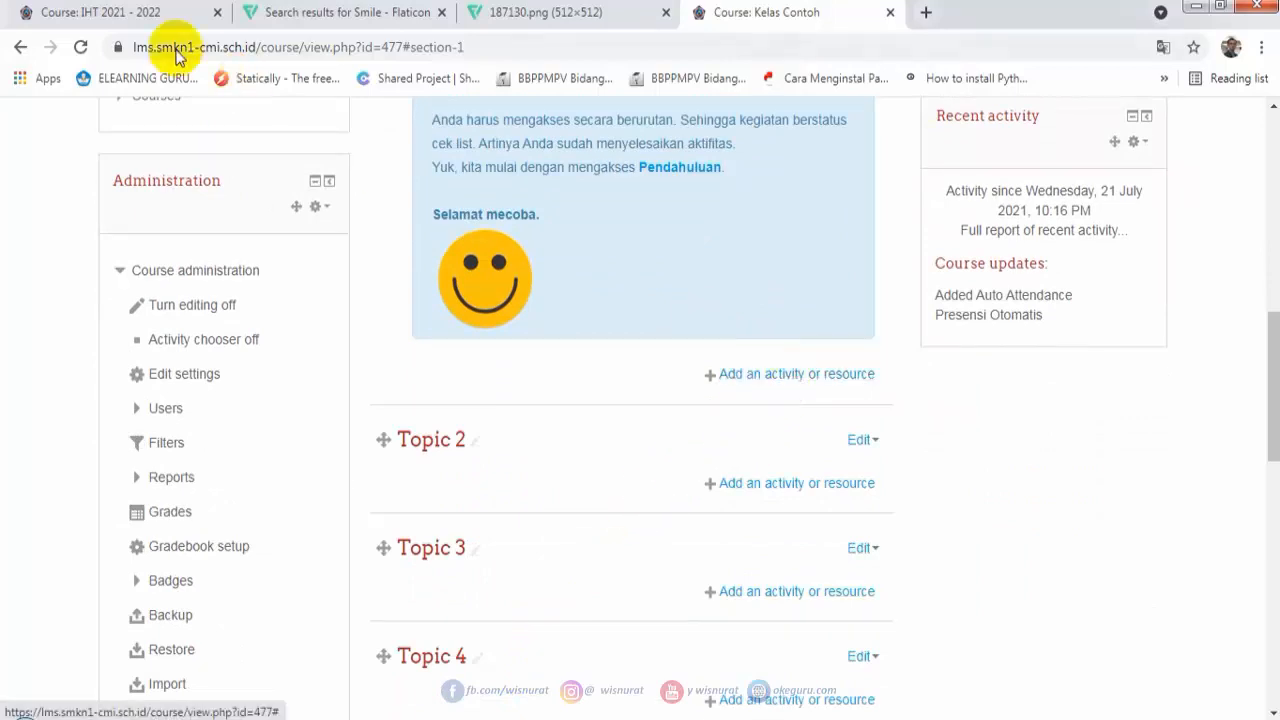
Preview the MATERI IHT lesson in MODUL 1 of the IHT 2021 - 2022 course, from its opening page to its question page.
left_click(155, 12)
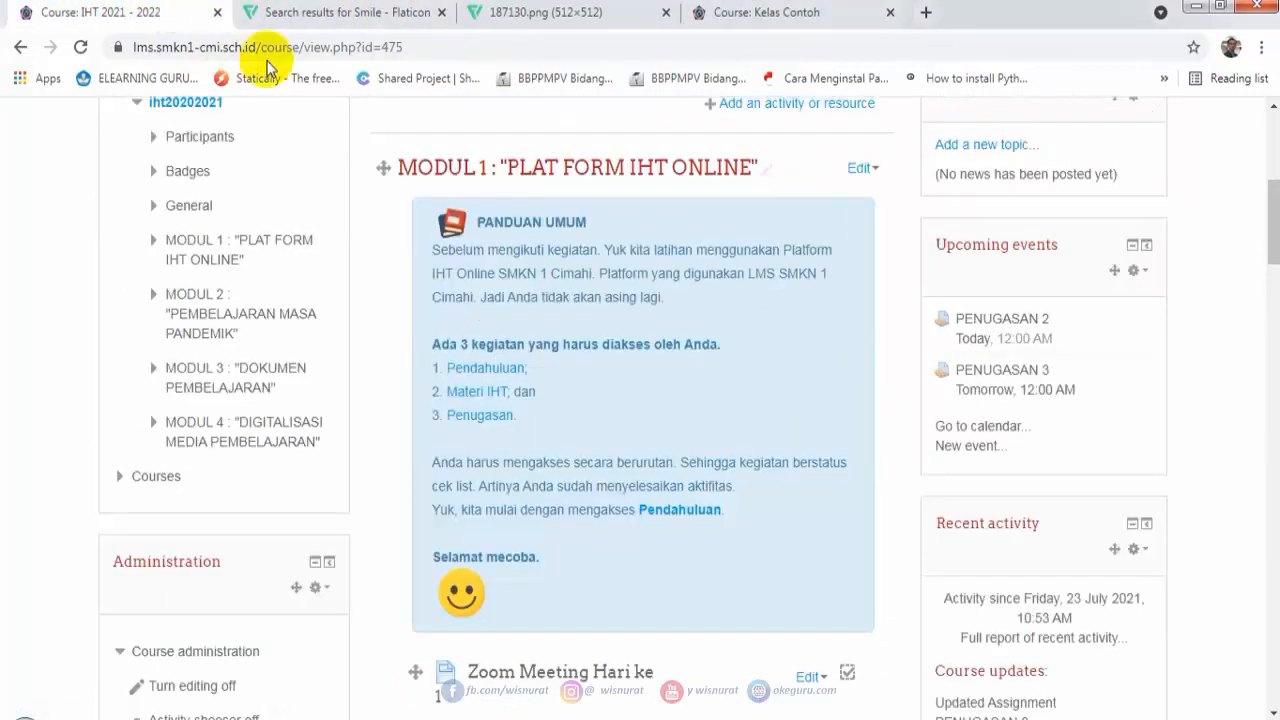
scroll(499, 537, "down", 4)
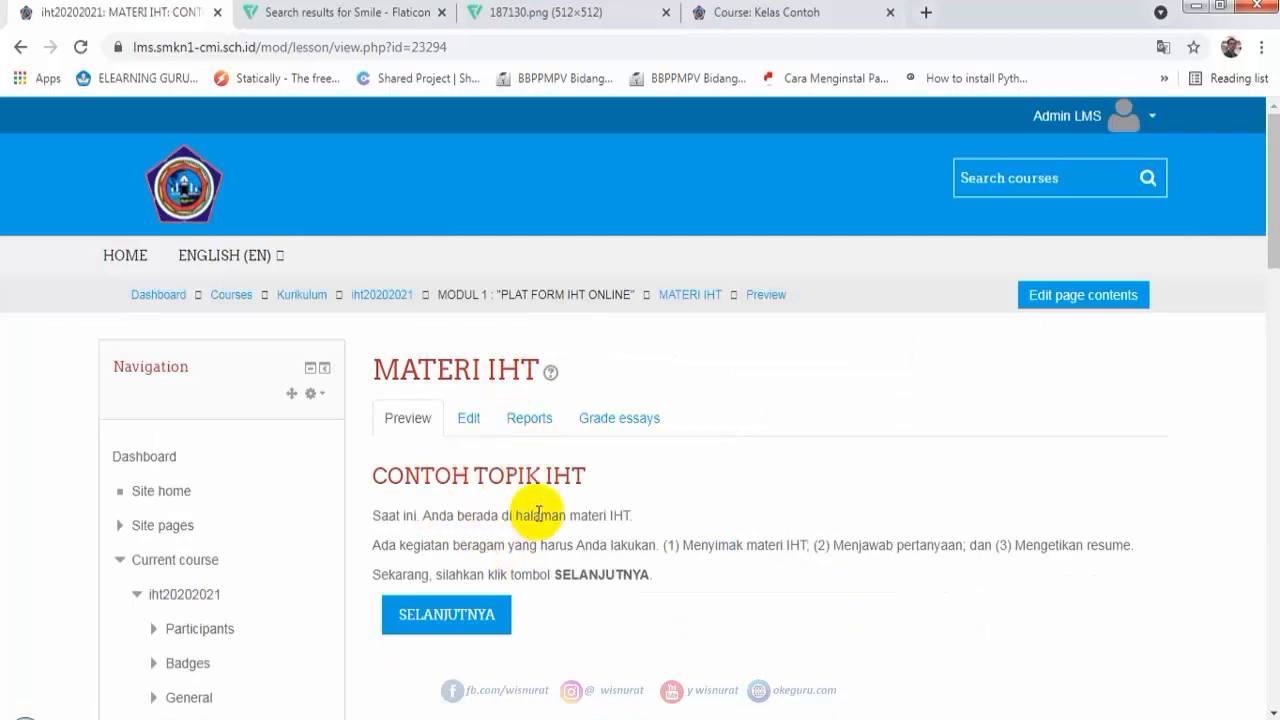
scroll(640, 556, "down", 2)
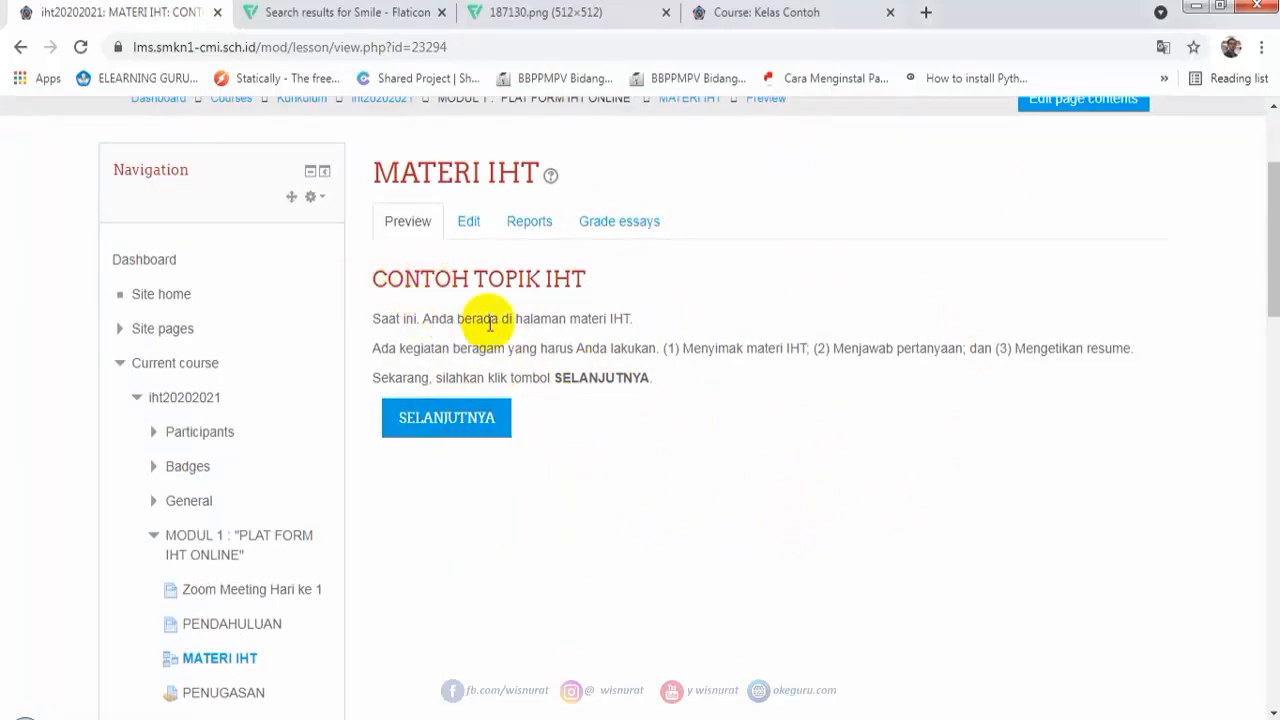
left_click(470, 442)
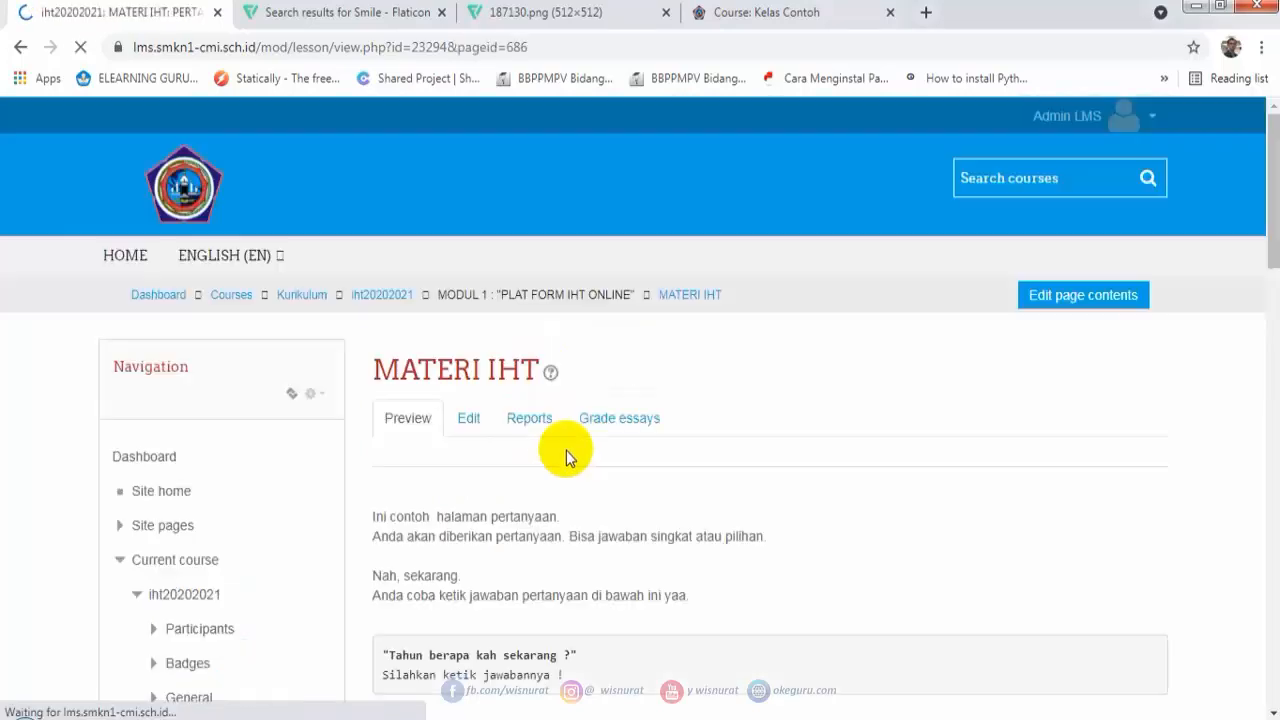
scroll(566, 450, "down", 3)
scroll(566, 450, "down", 1)
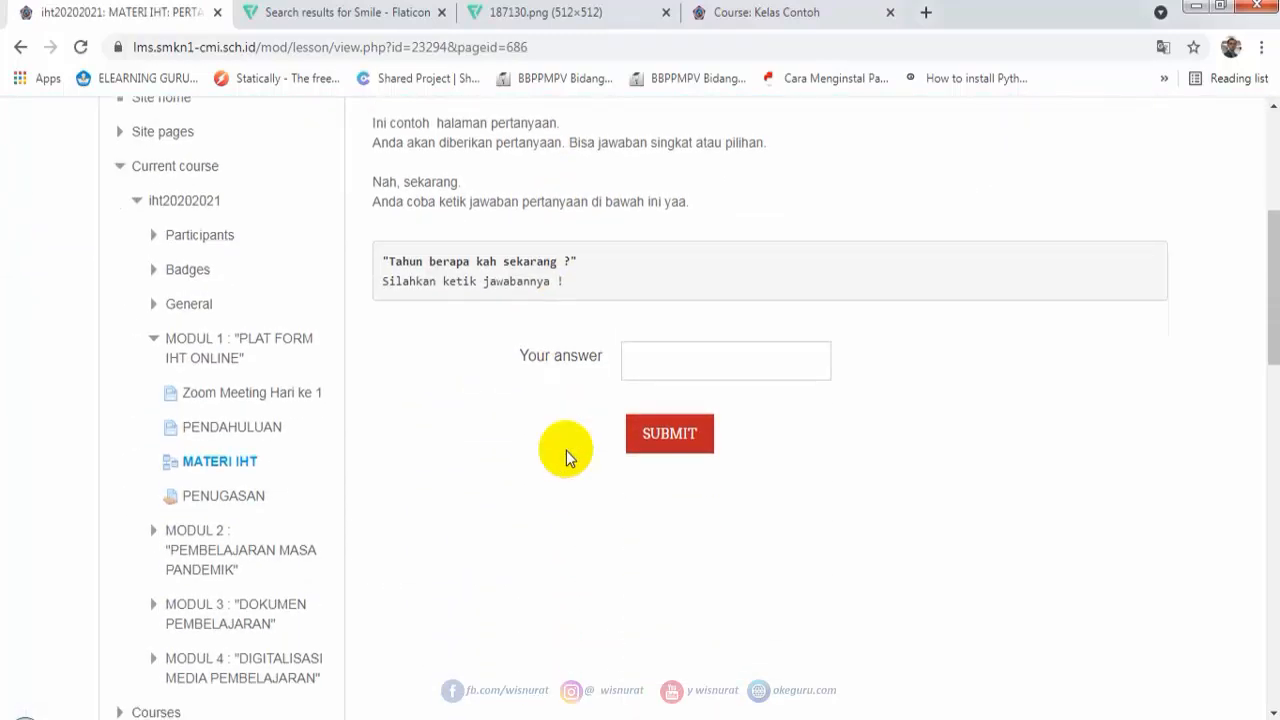
left_click(698, 360)
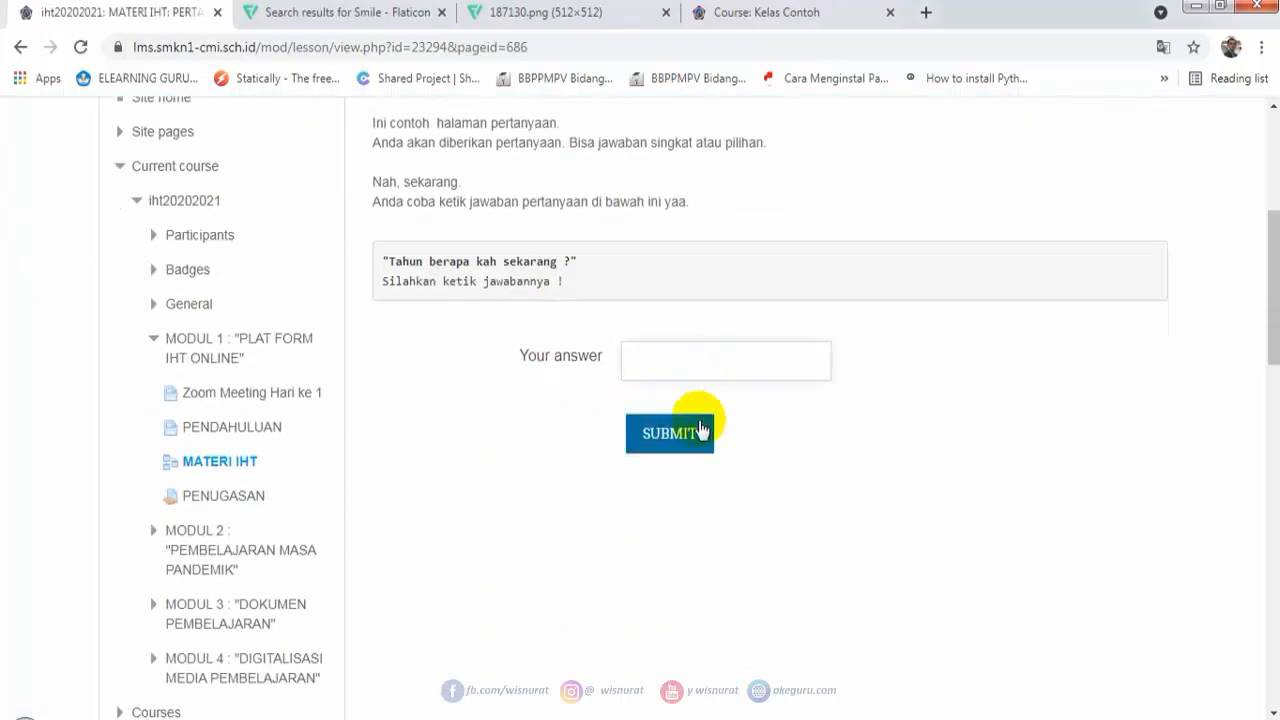
scroll(560, 425, "up", 1)
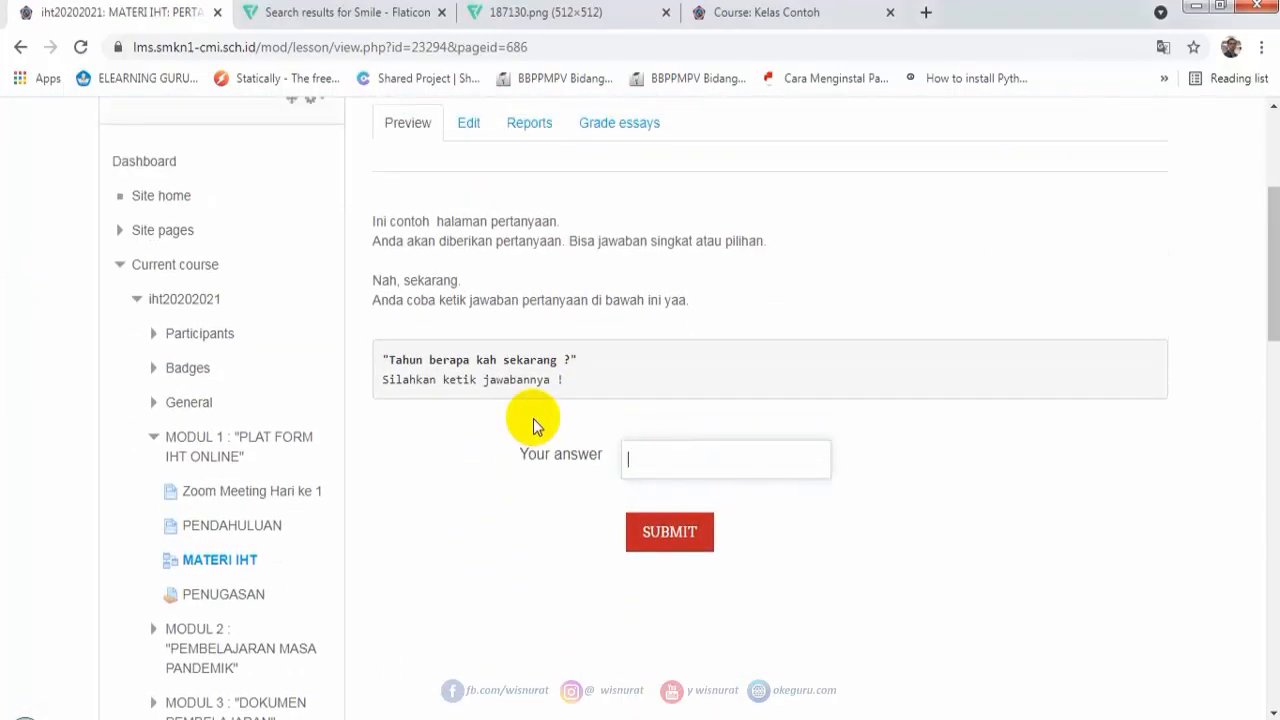
scroll(533, 418, "up", 1)
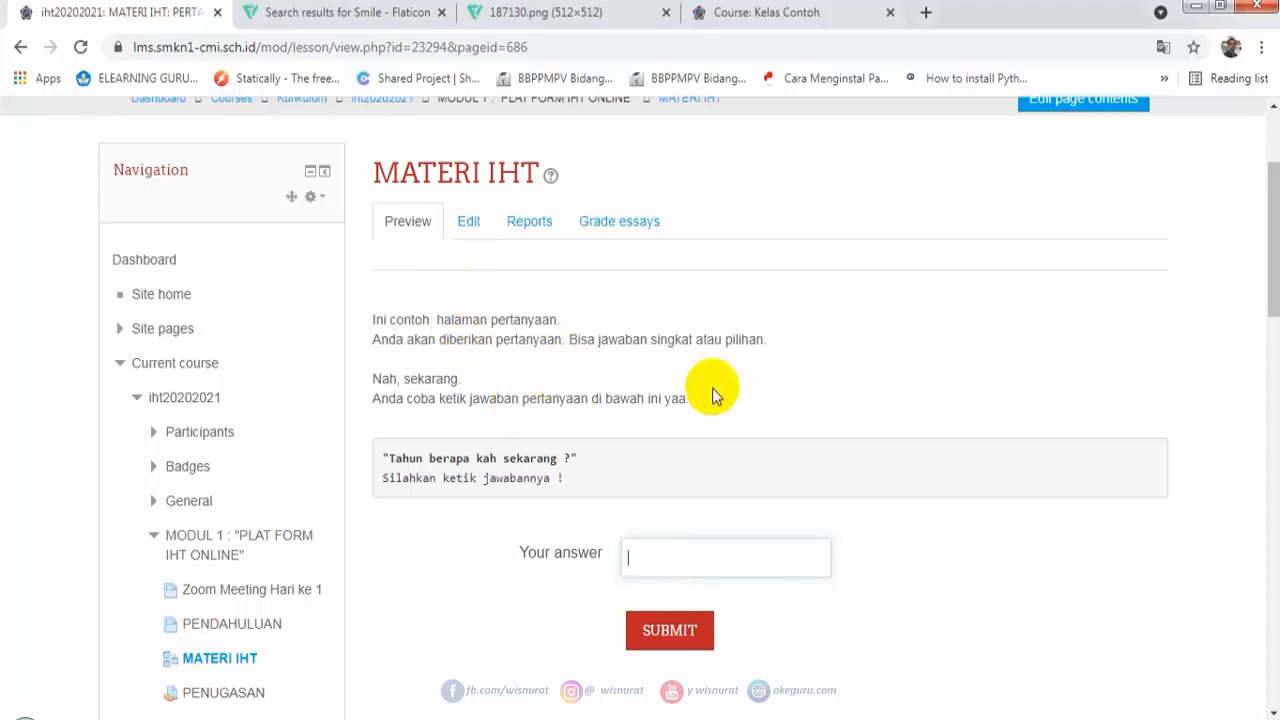
Examine the expanded editing view of the MATERI IHT lesson, from CONTOH TOPIK IHT through PERTANYAAN to HALAMAN AKHIR.
left_click(470, 223)
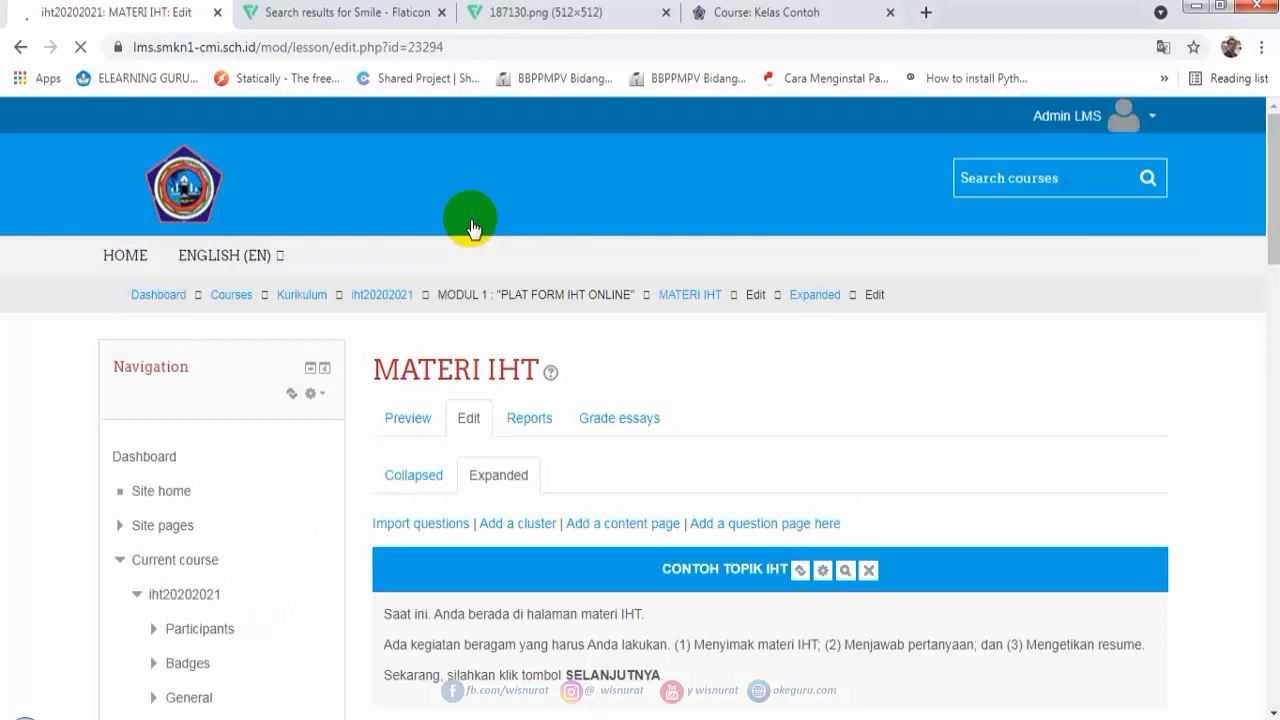
scroll(600, 390, "down", 1)
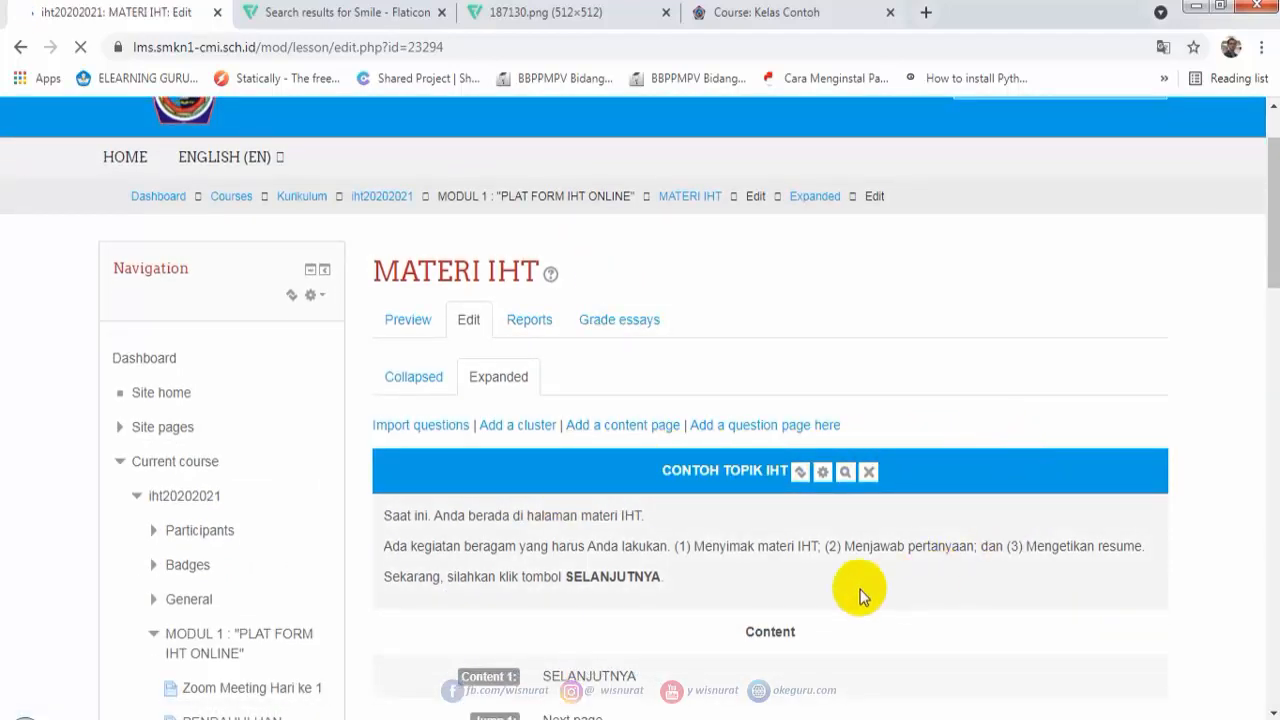
scroll(740, 490, "down", 5)
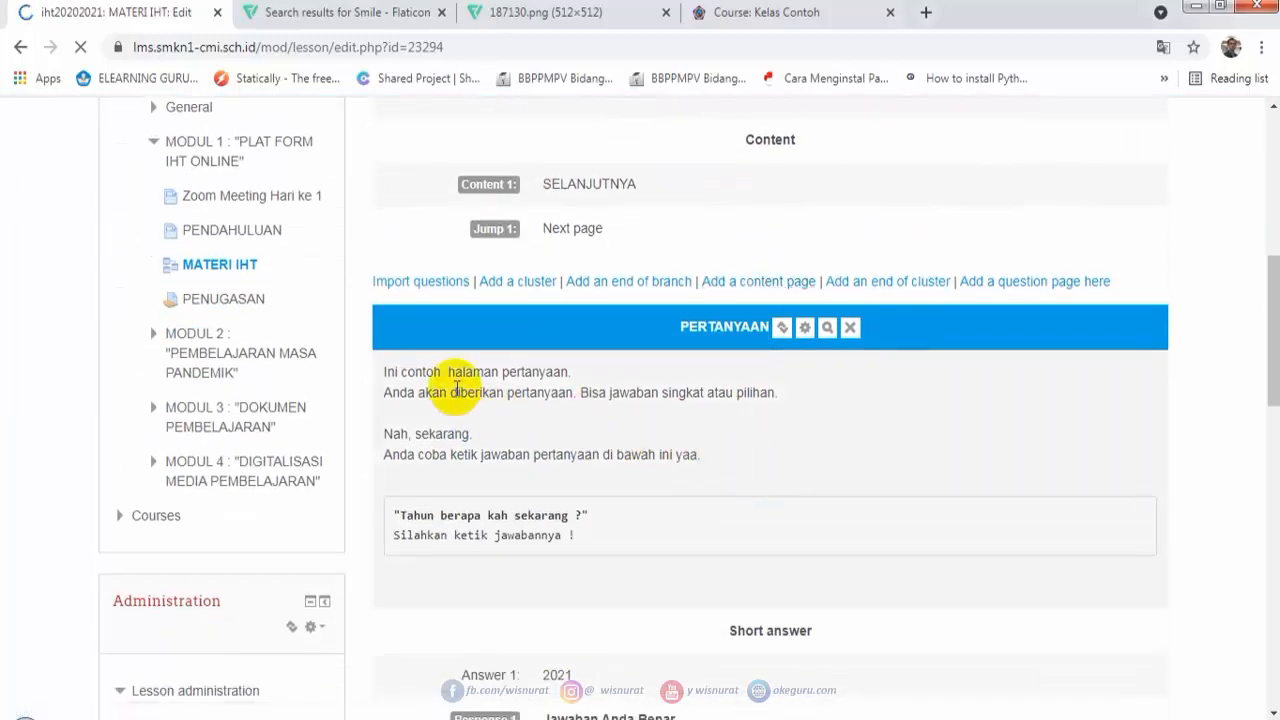
scroll(672, 452, "down", 1)
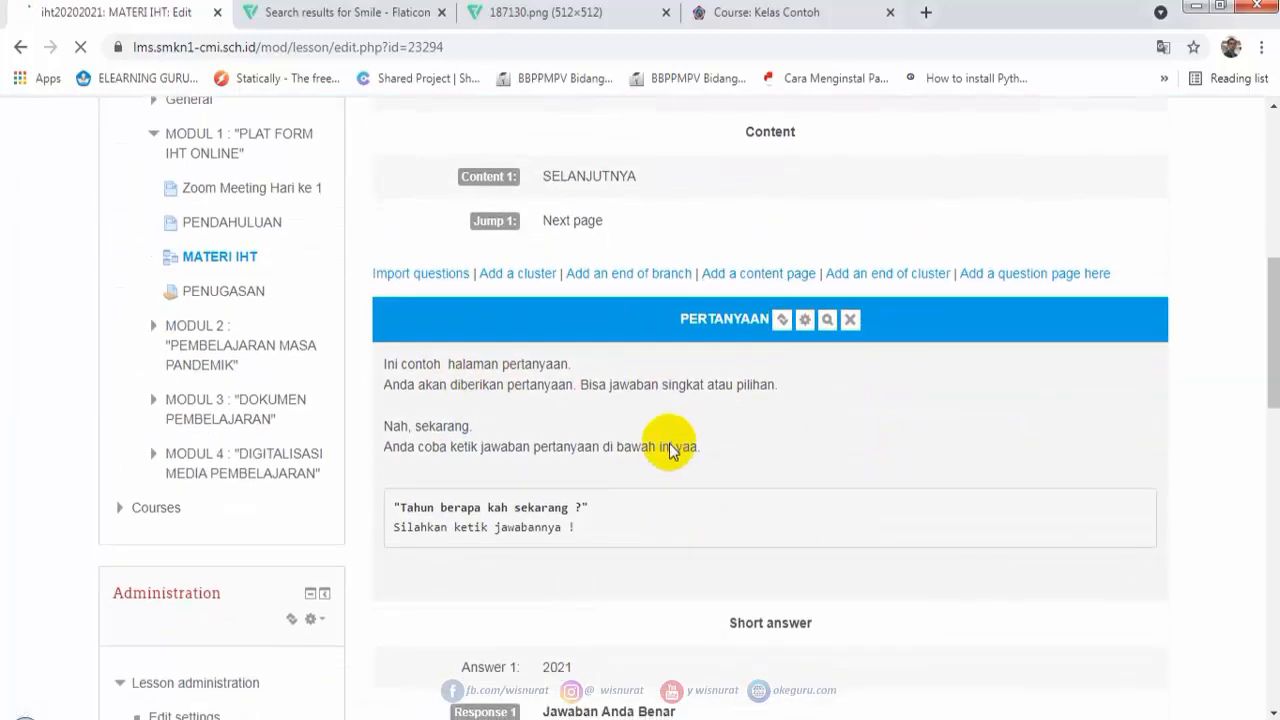
scroll(670, 450, "down", 3)
scroll(565, 492, "down", 3)
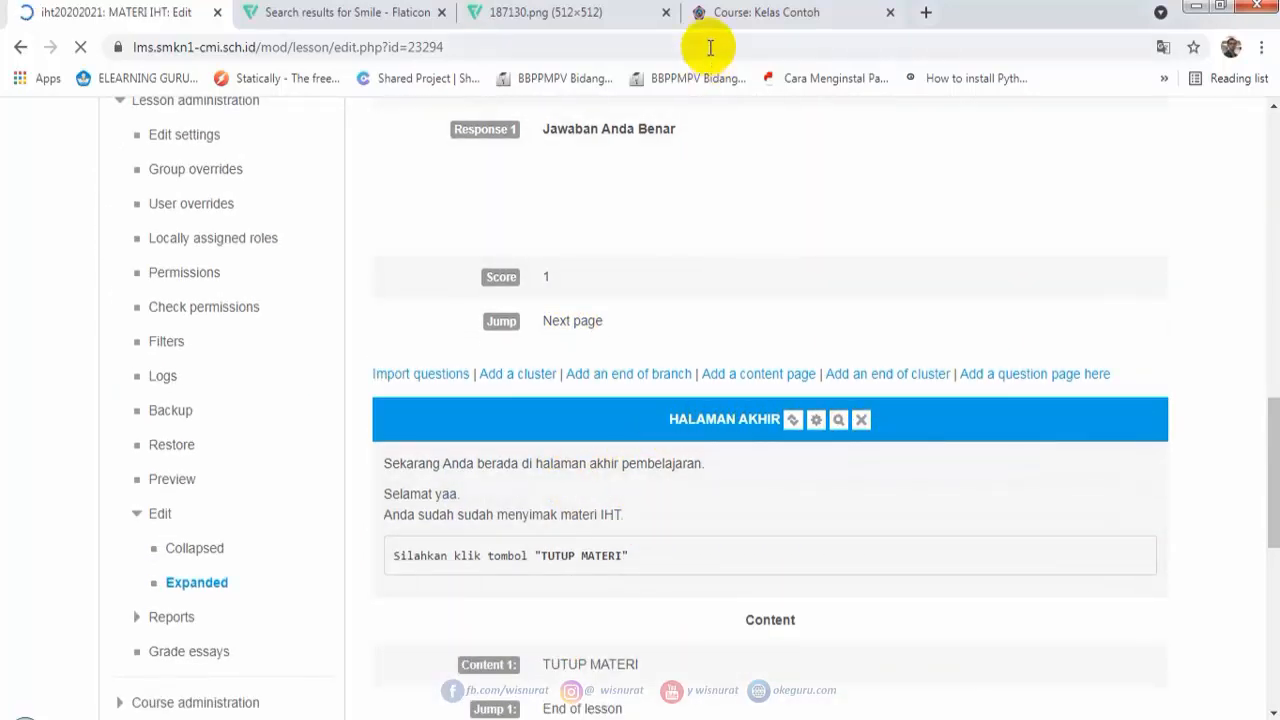
In the Kelas Contoh course, start a new Lesson activity in MODUL 1.
left_click(751, 16)
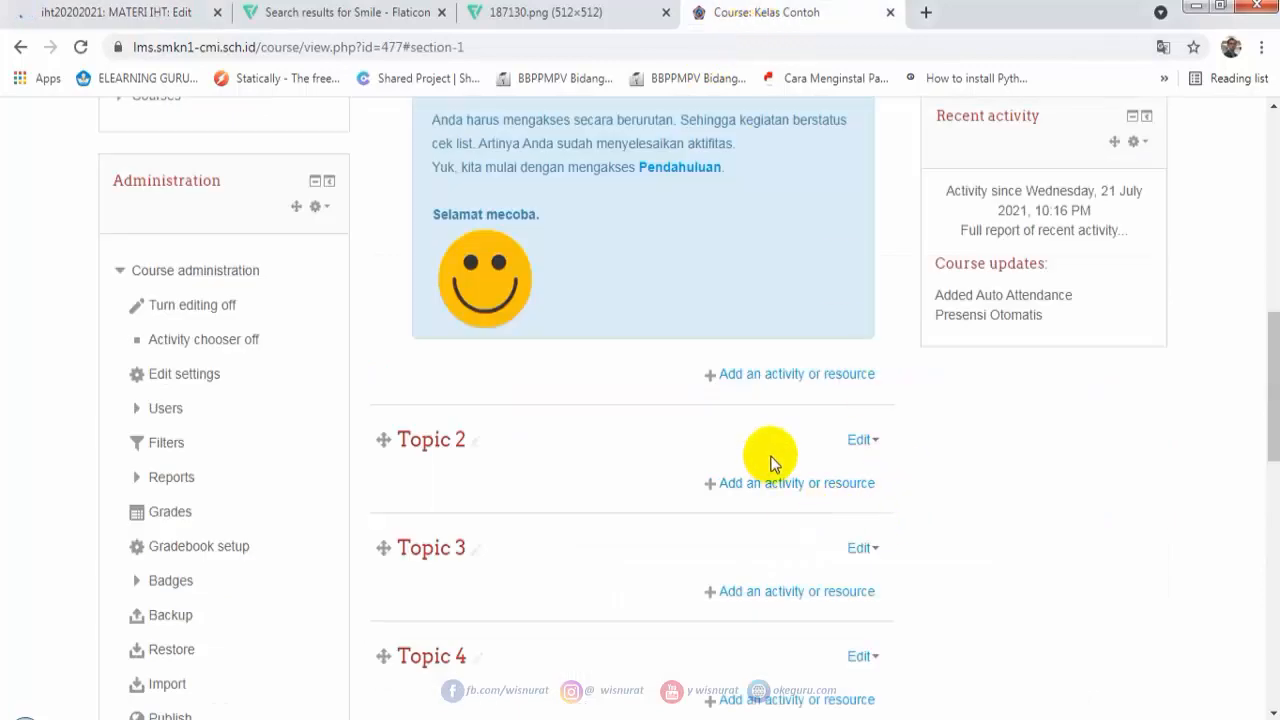
left_click(755, 377)
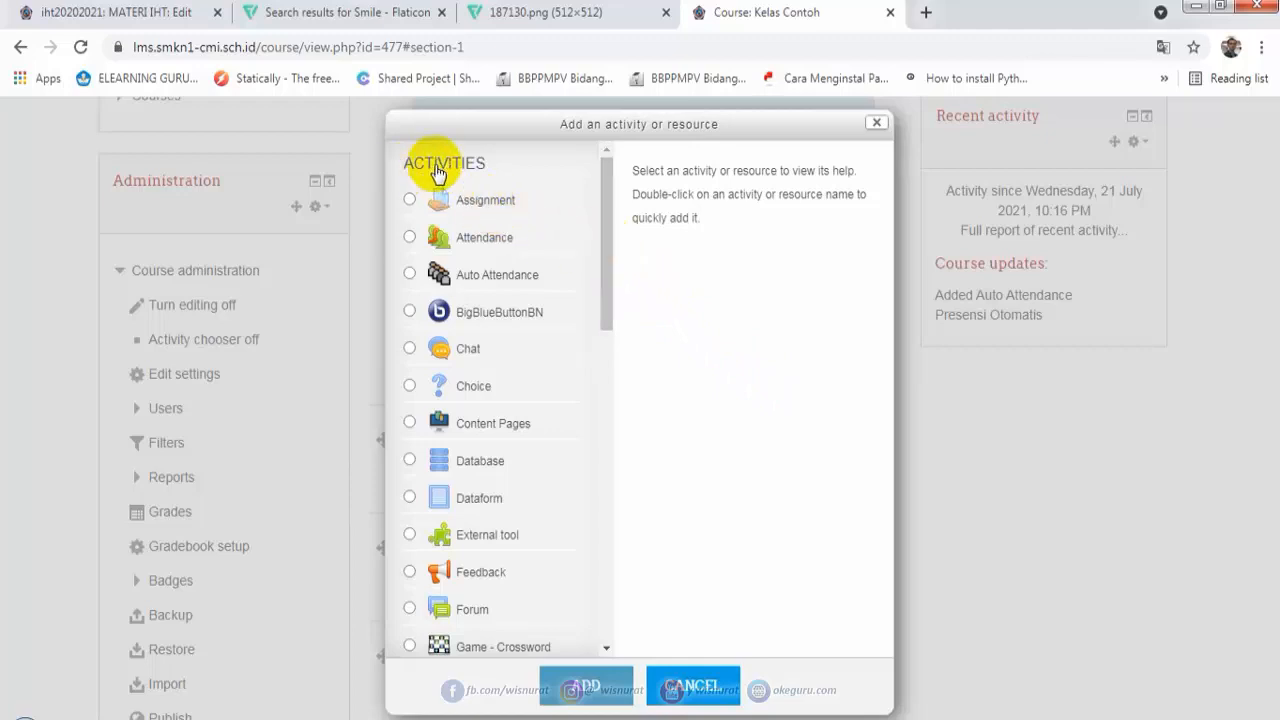
left_click(605, 190)
left_click_drag(605, 190, 596, 510)
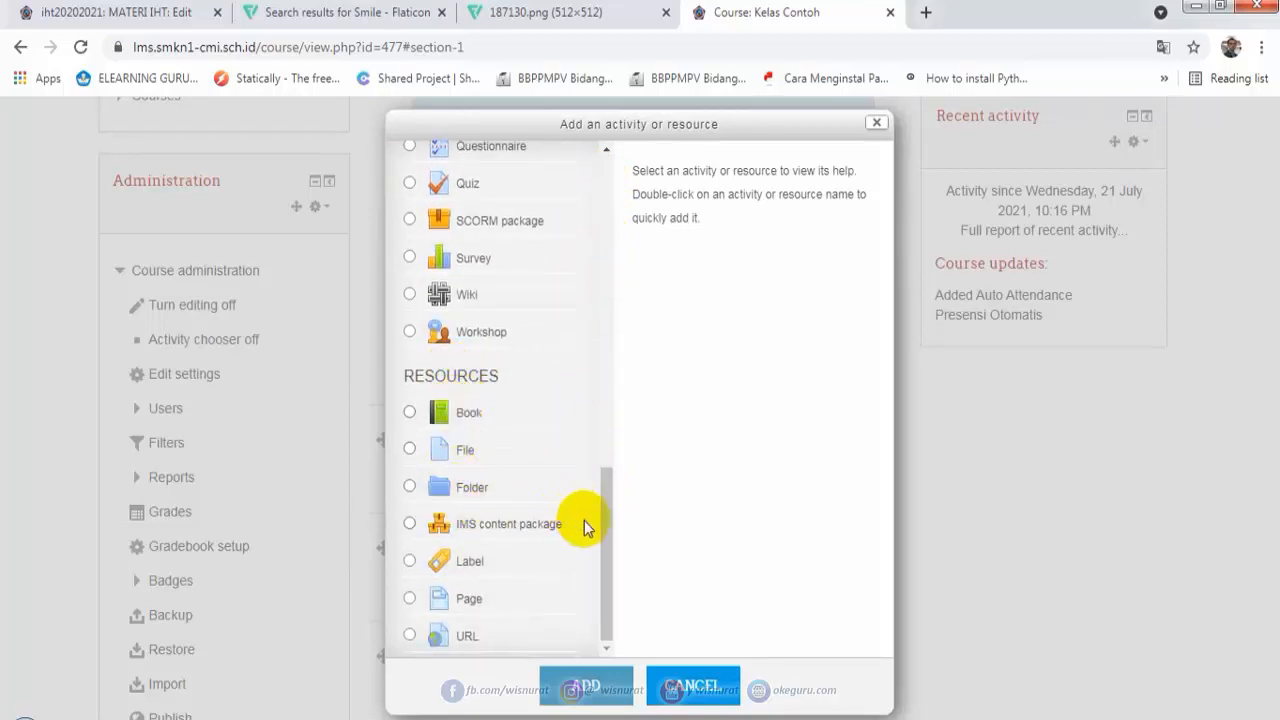
left_click(608, 548)
left_click_drag(610, 548, 602, 424)
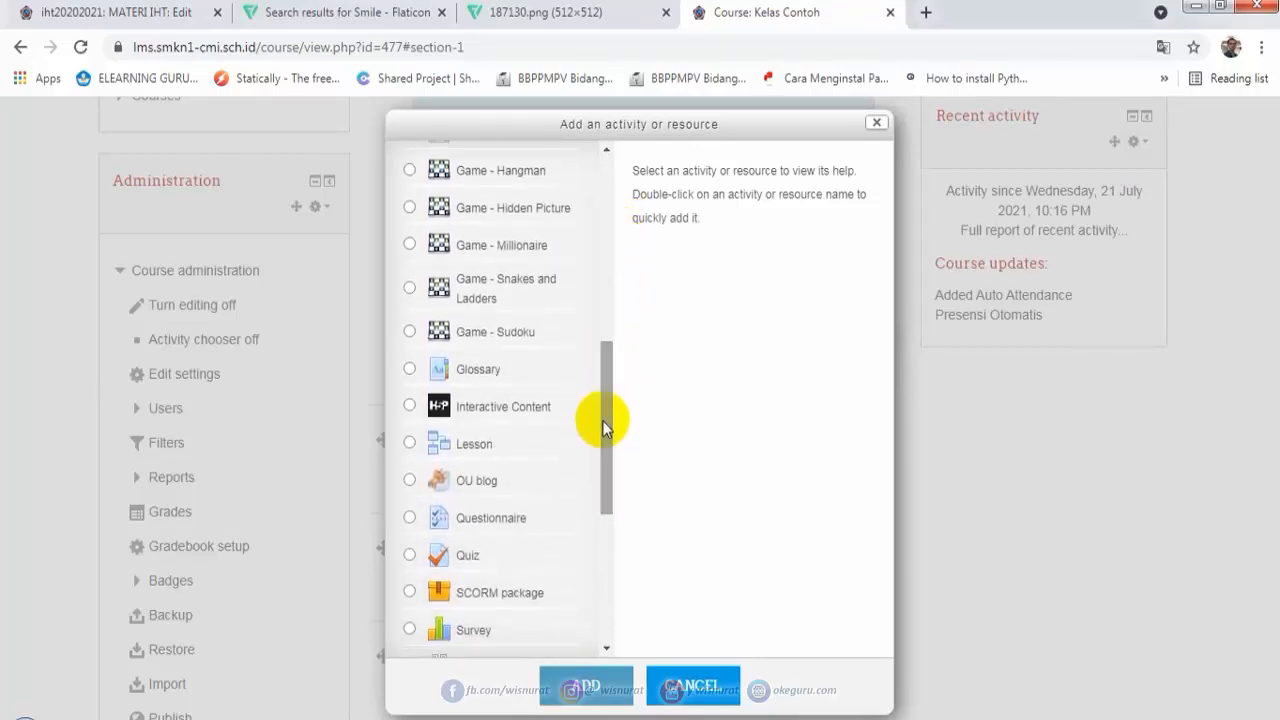
left_click(409, 446)
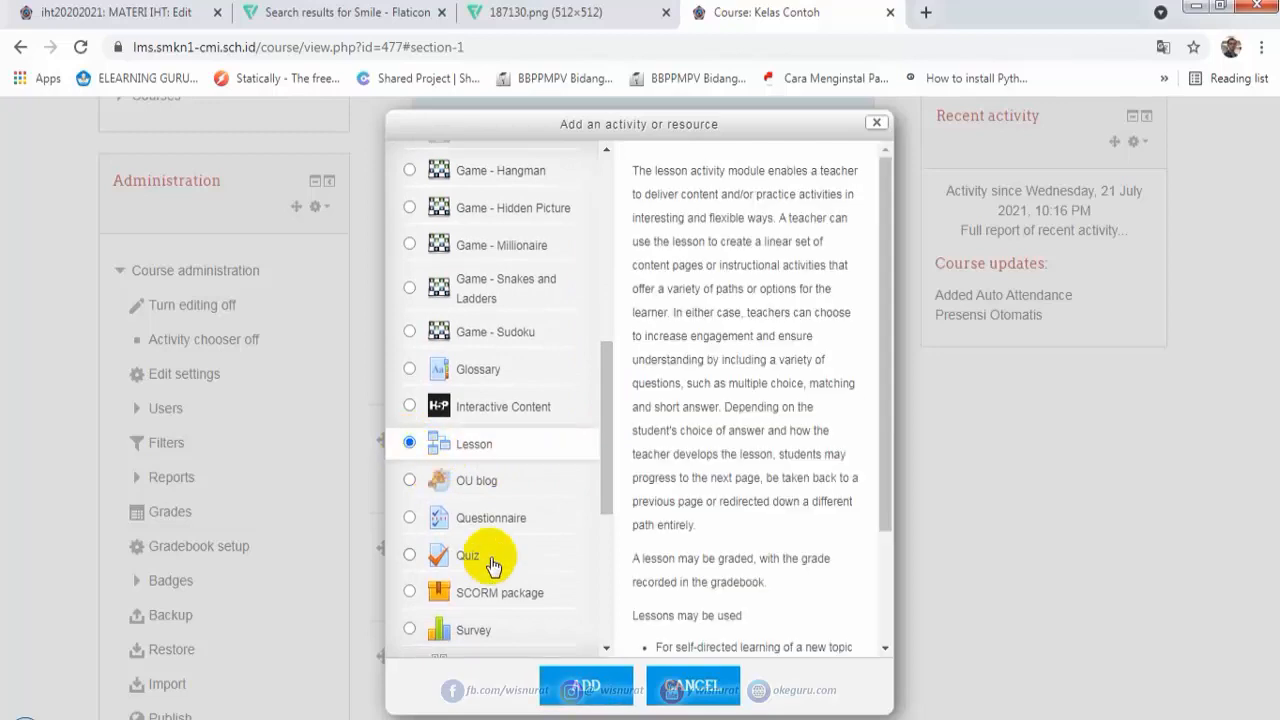
left_click(584, 687)
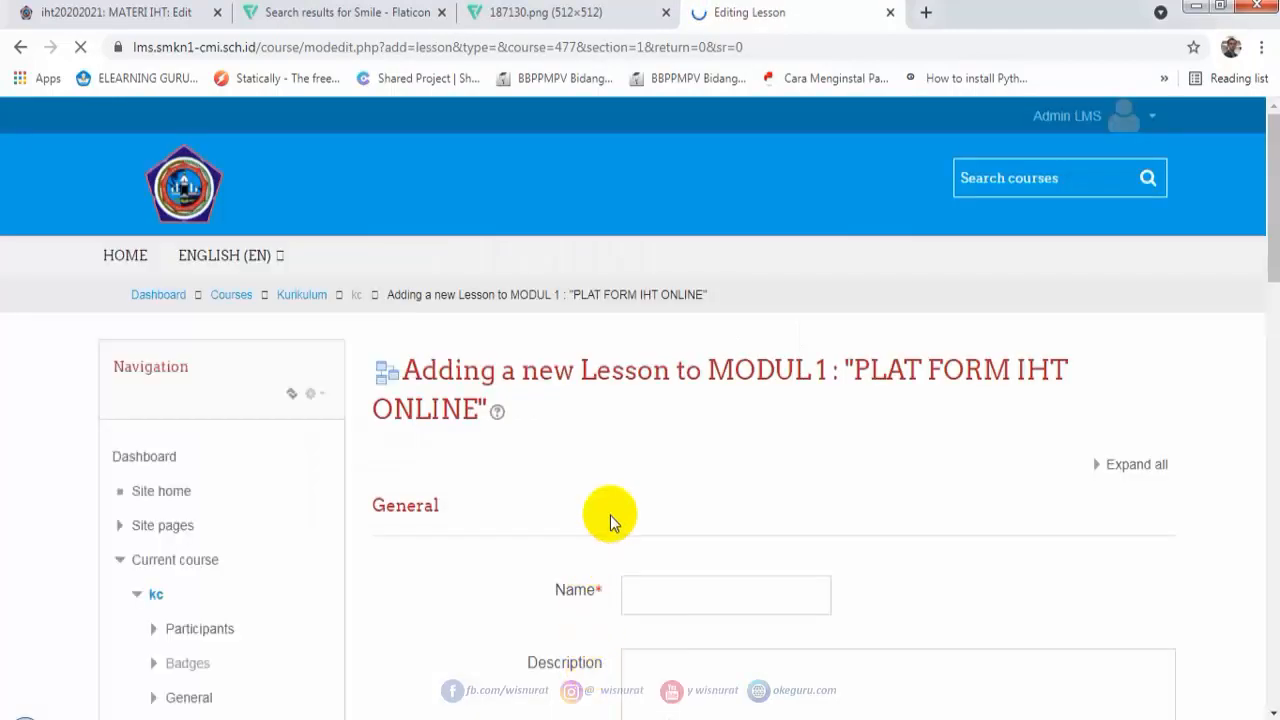
scroll(660, 440, "down", 2)
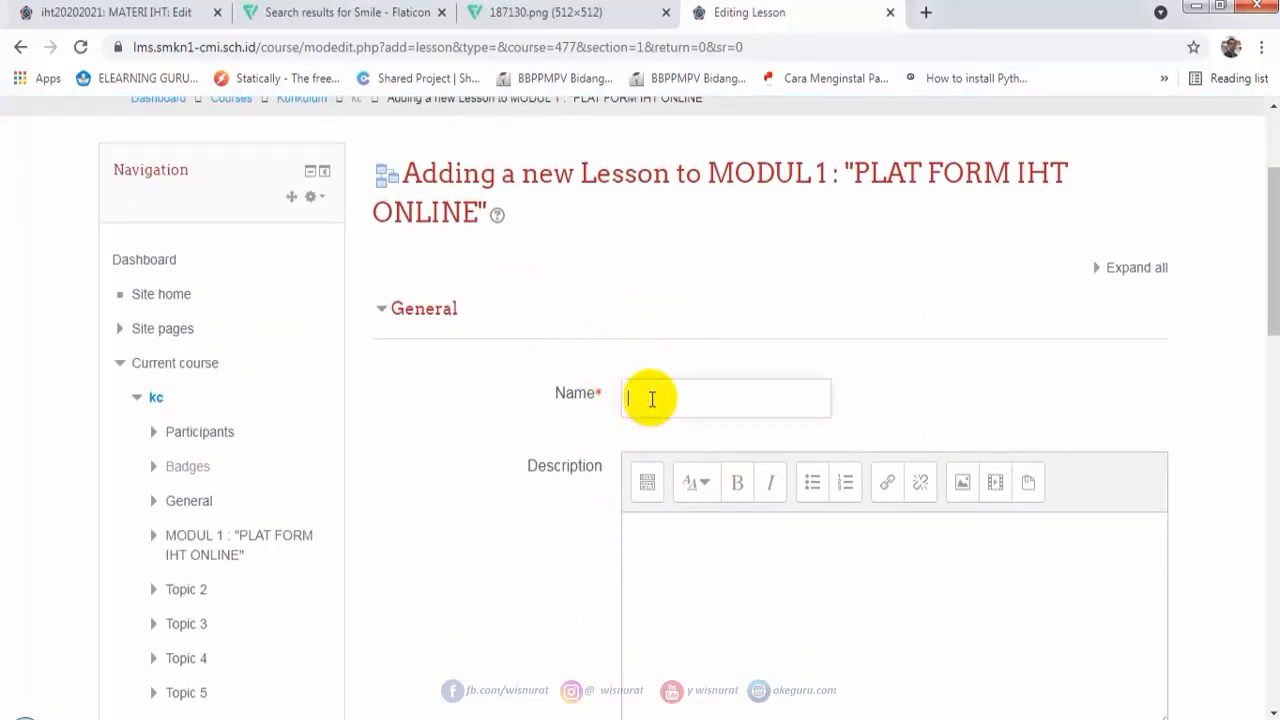
left_click(680, 401)
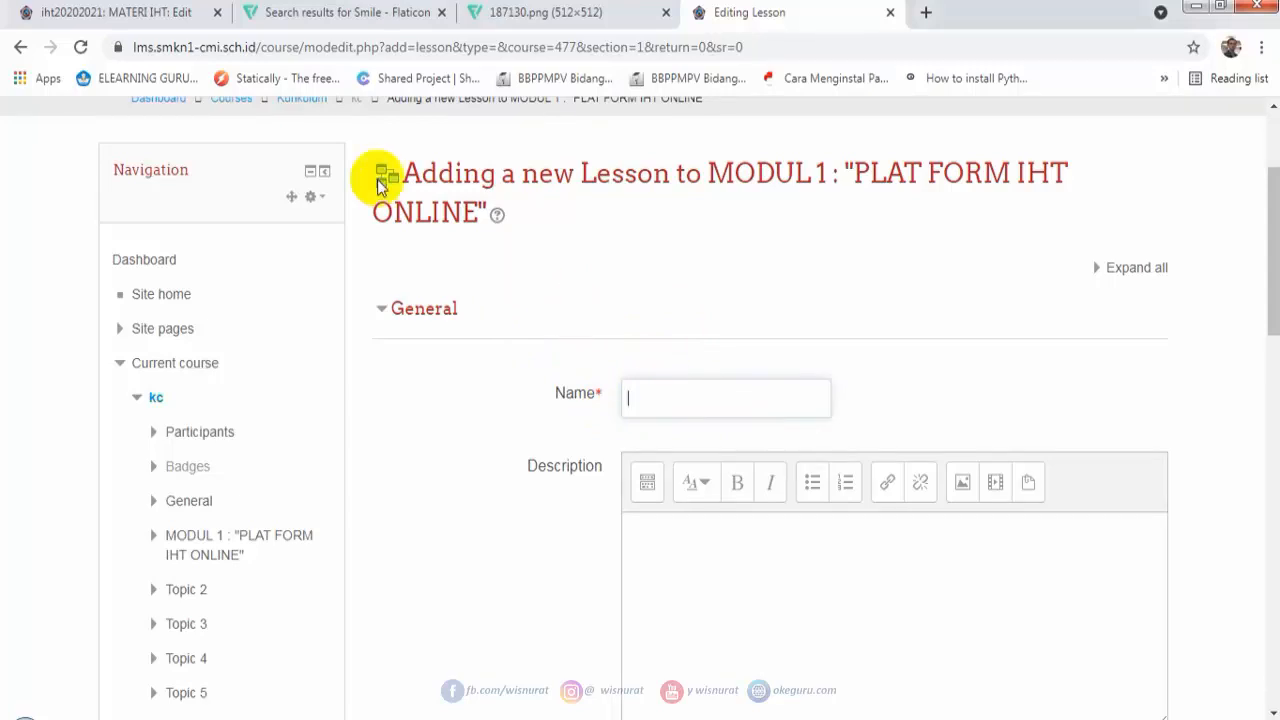
Check how the MATERI IHT lesson is listed in MODUL 1 of the IHT 2021 - 2022 course.
left_click(120, 12)
scroll(476, 330, "up", 20)
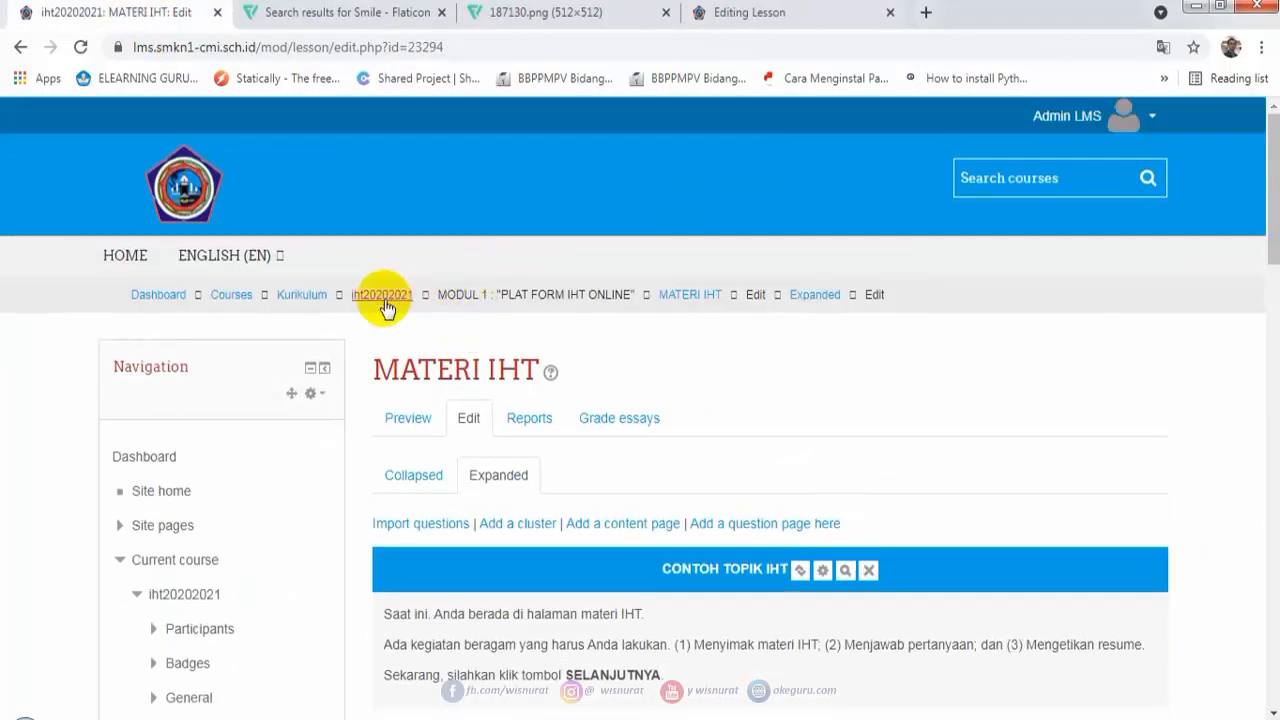
left_click(384, 300)
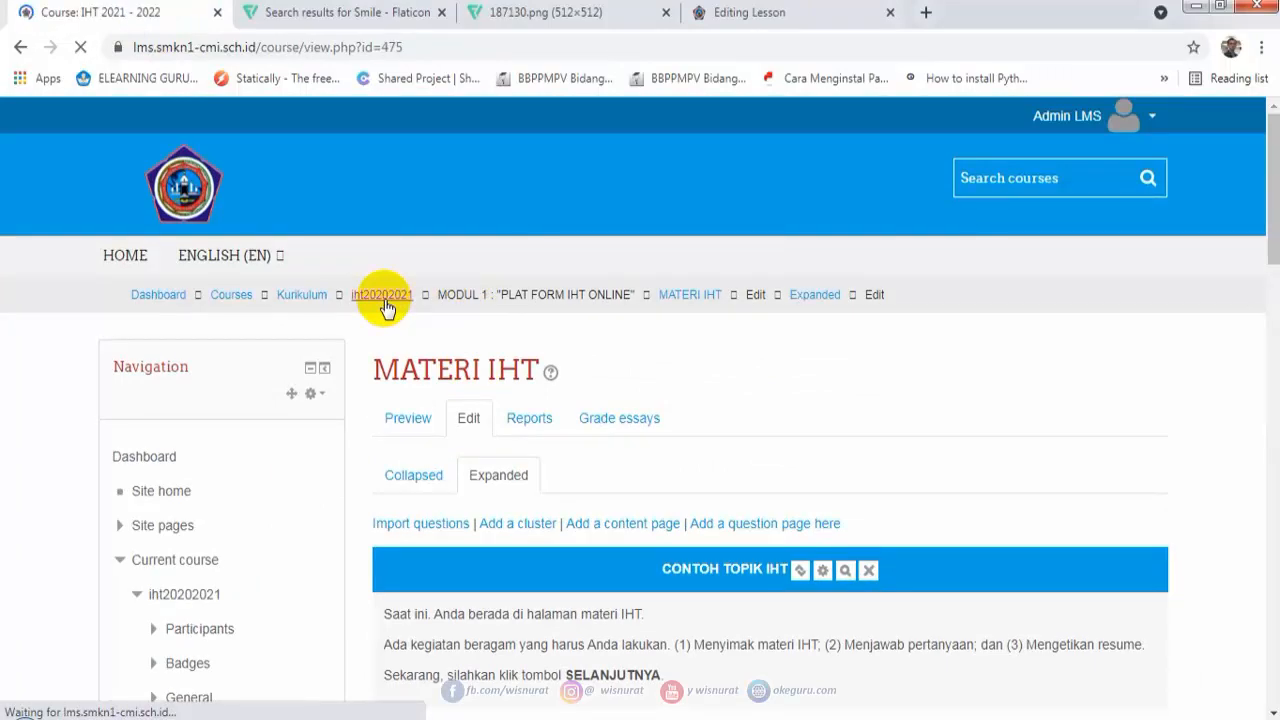
scroll(505, 390, "down", 9)
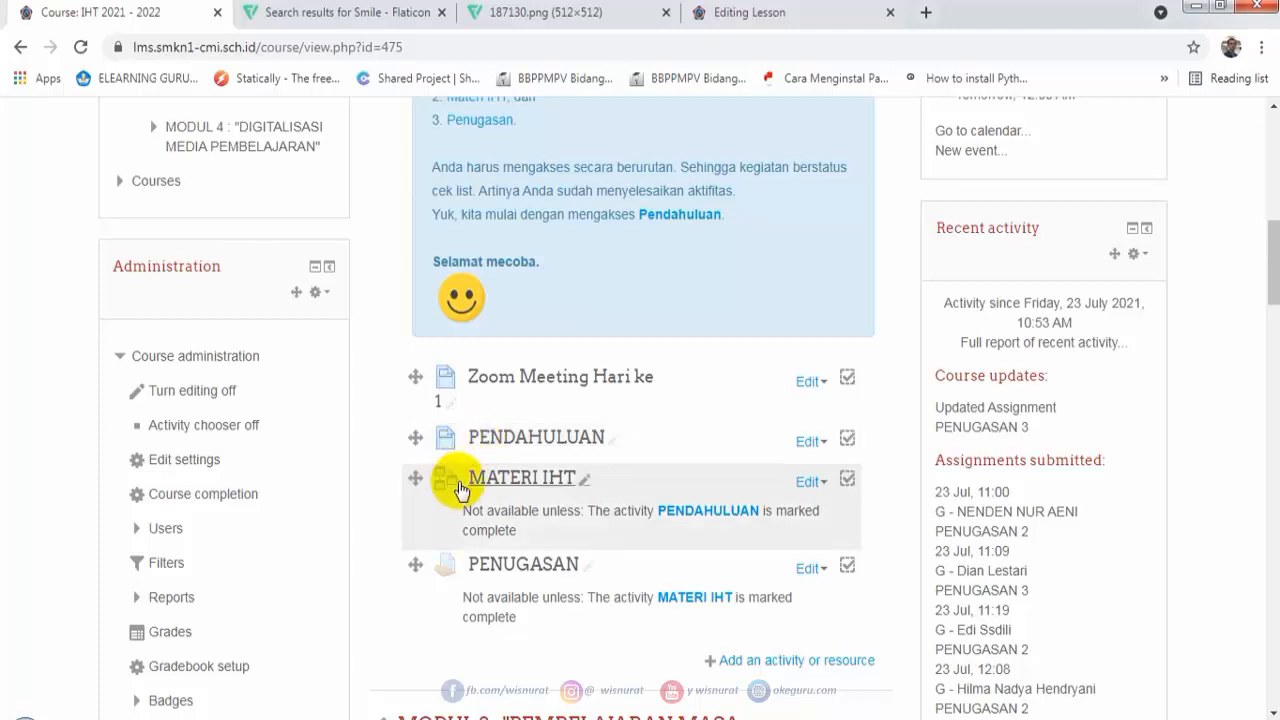
Name the new Kelas Contoh lesson Materi ke-1 : "Pengenalan Flowchart".
left_click(733, 16)
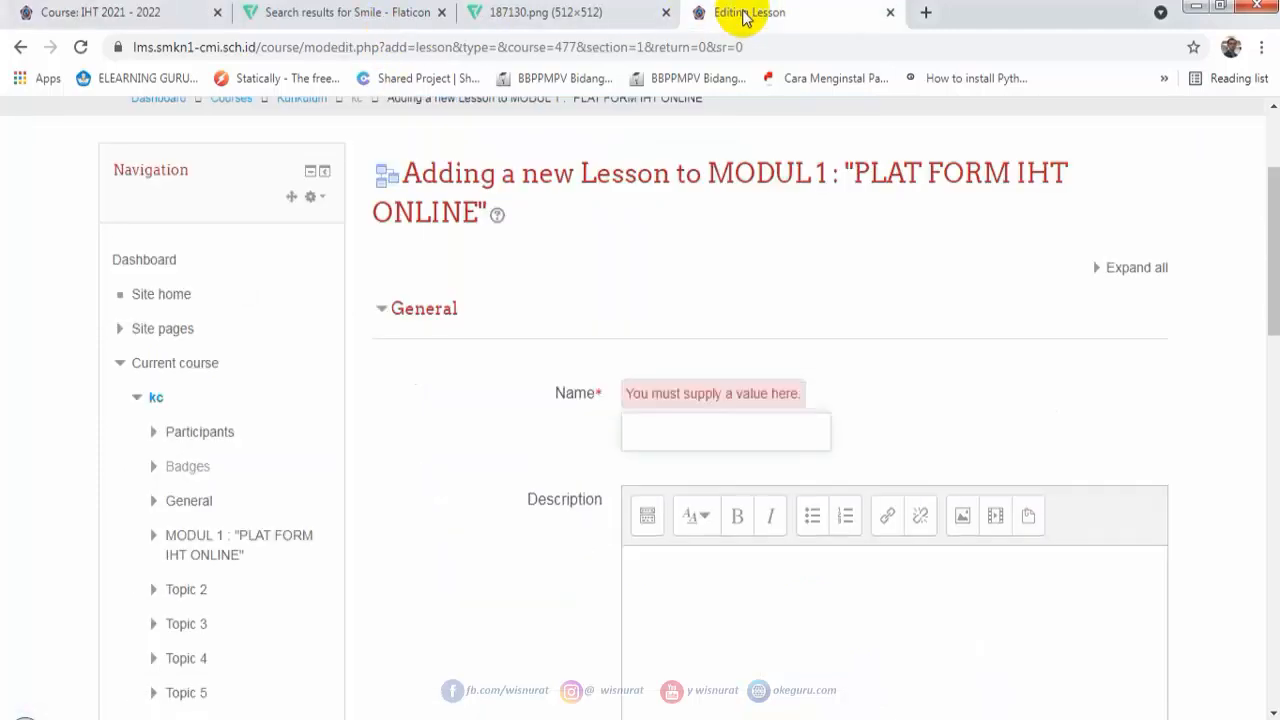
left_click(640, 431)
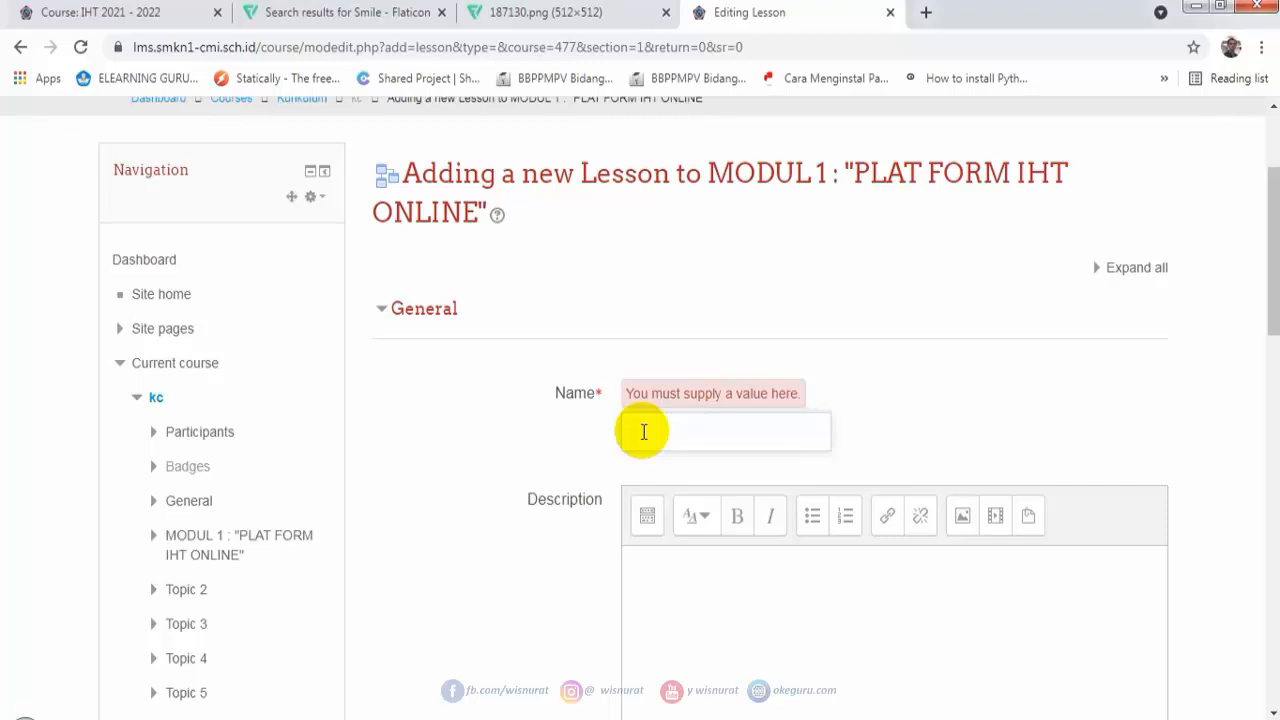
type("Meteri ke-1 :")
key("Delete")
key("BackSpace")
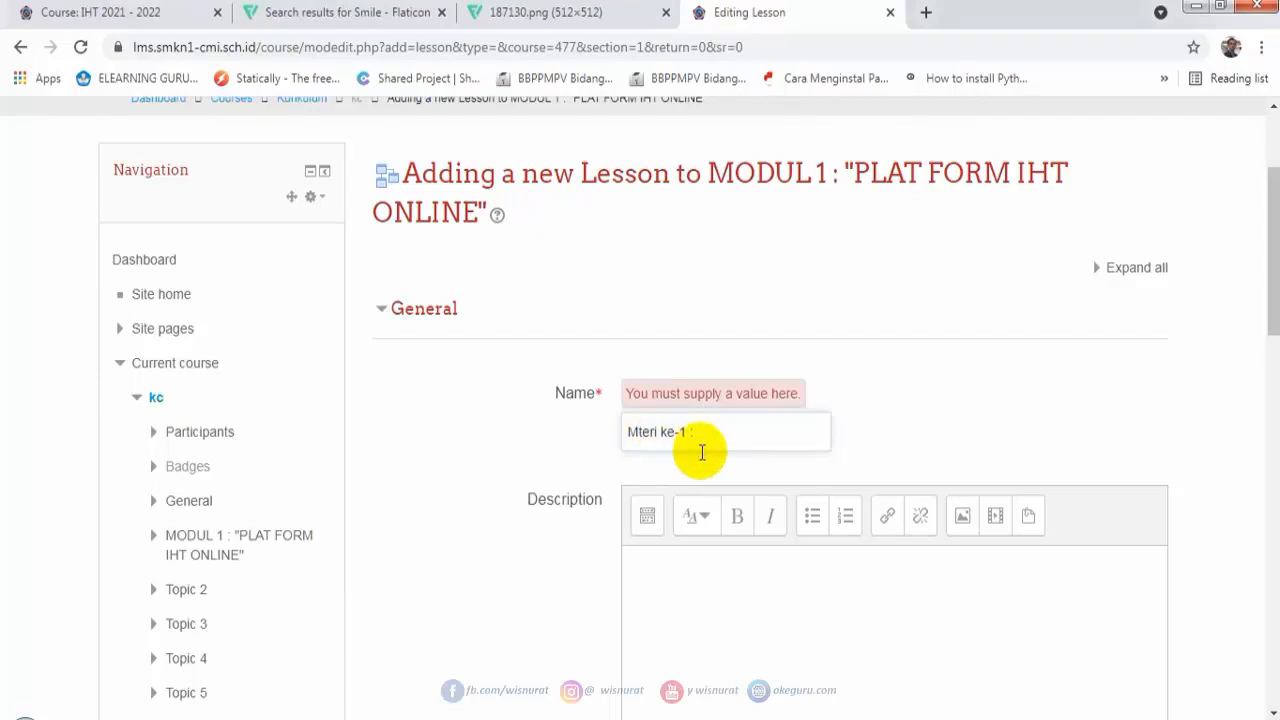
type("a")
left_click(702, 452)
type("\"Pengenalan Flowc")
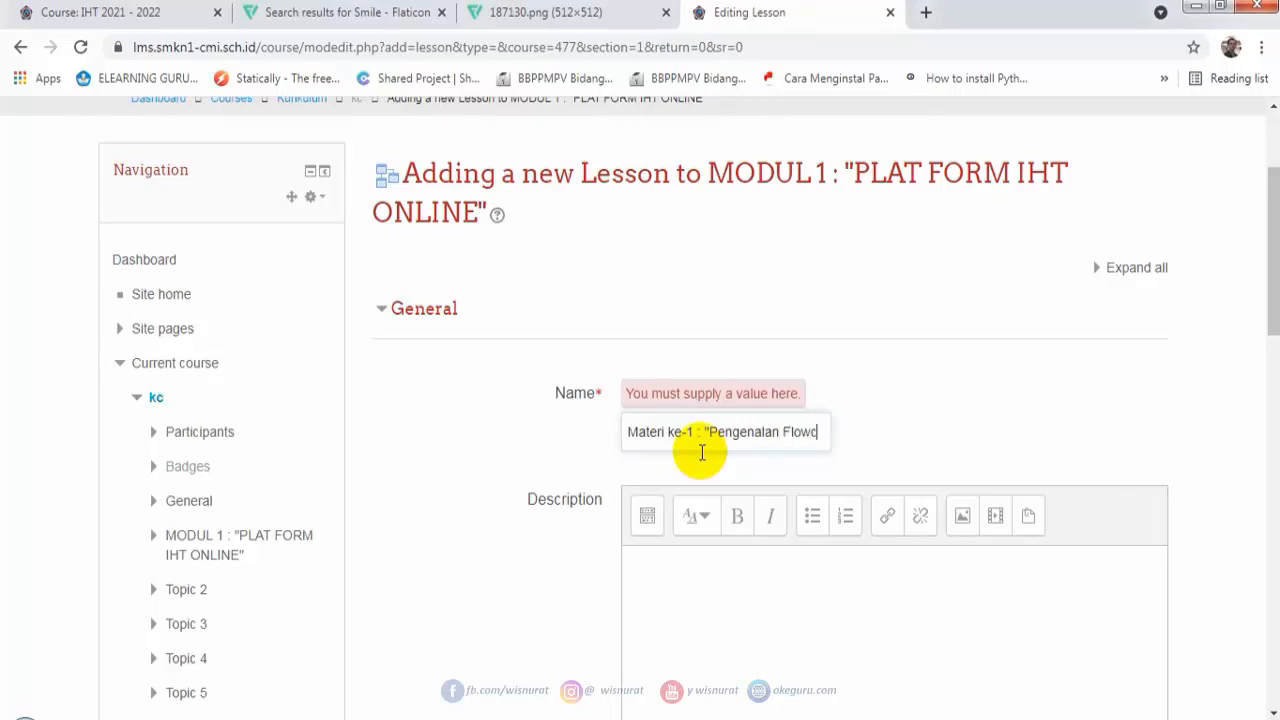
type("hart\"")
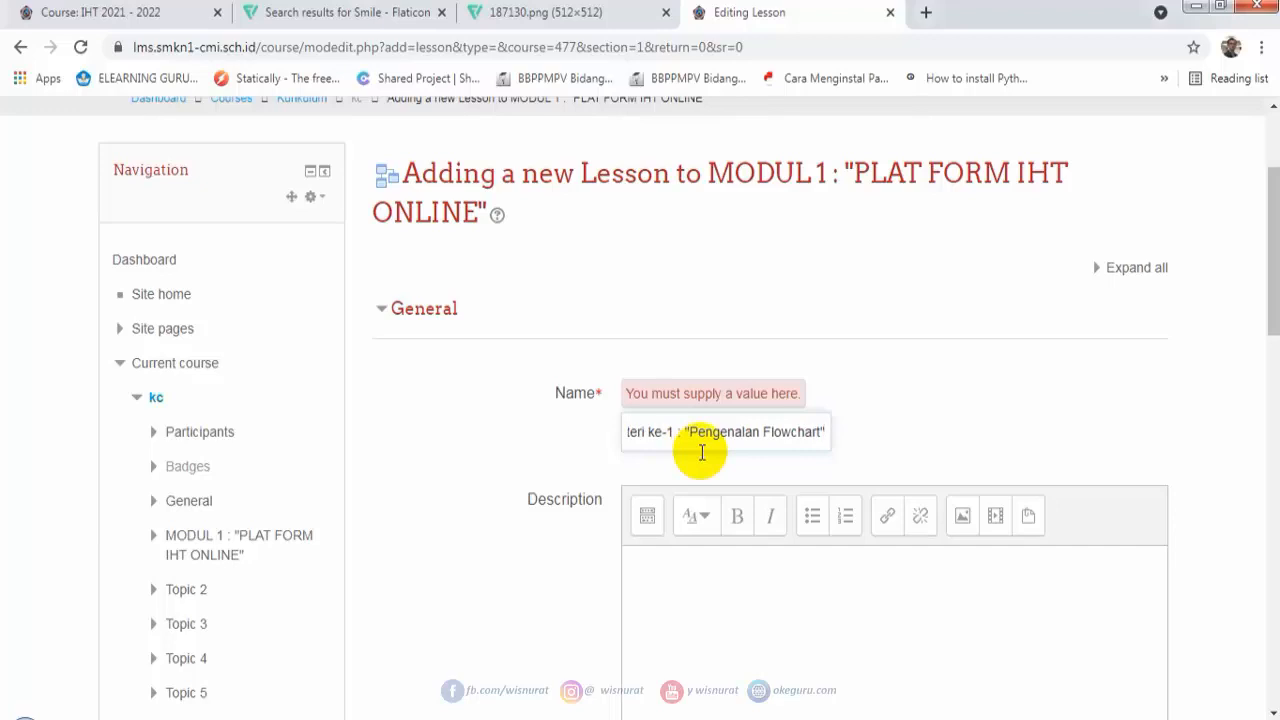
Leave the lesson's description empty, save it with the default settings and return to the MODUL 1 section of the course.
scroll(812, 418, "down", 2)
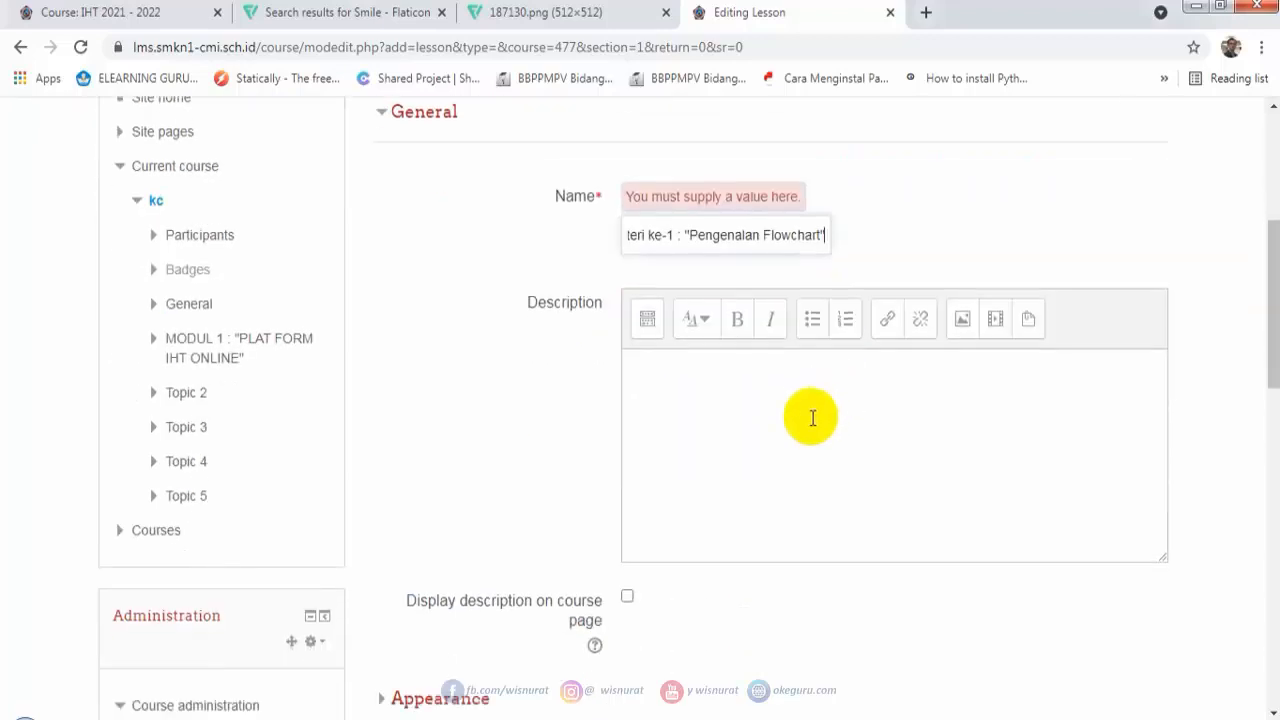
left_click(679, 410)
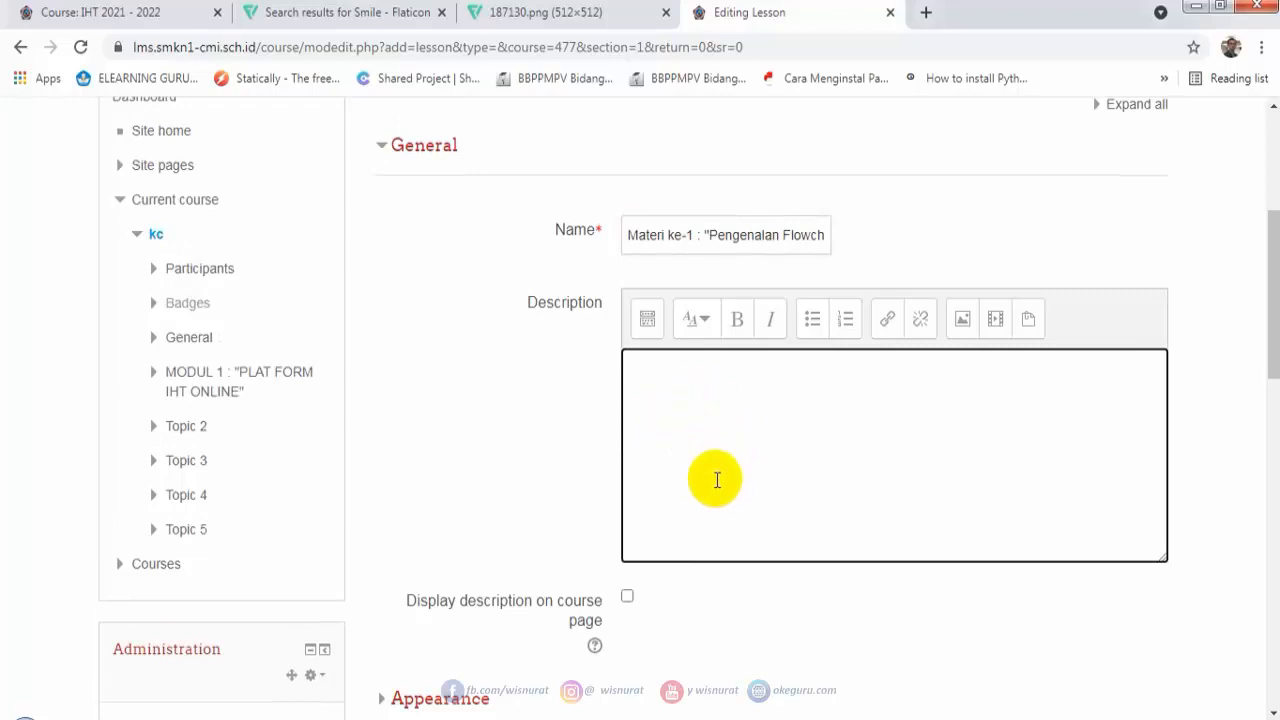
scroll(716, 480, "down", 5)
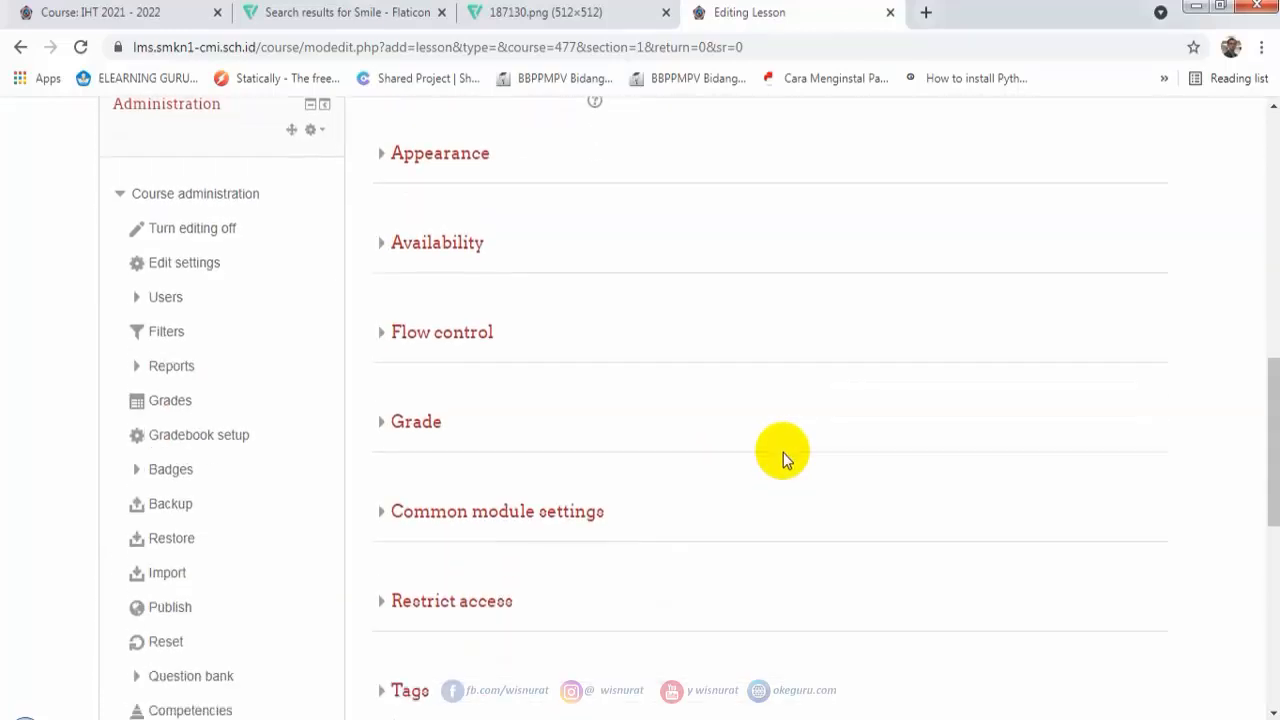
scroll(783, 452, "down", 4)
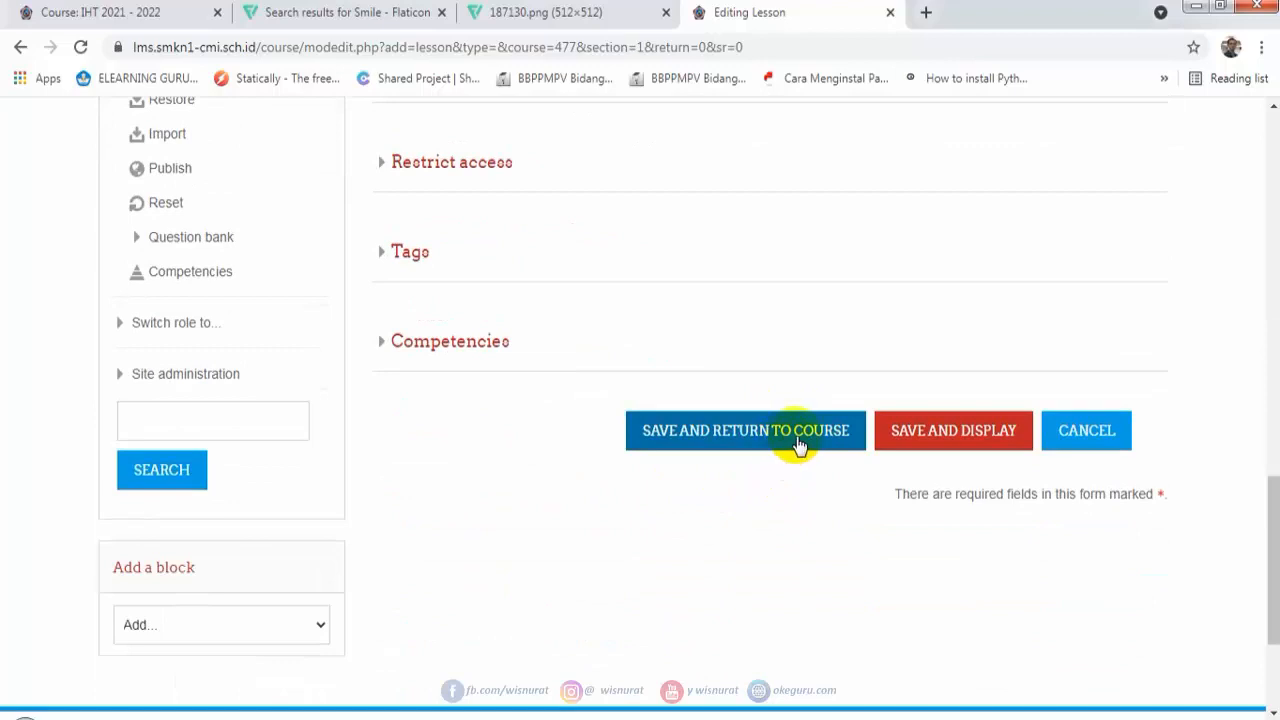
left_click(797, 440)
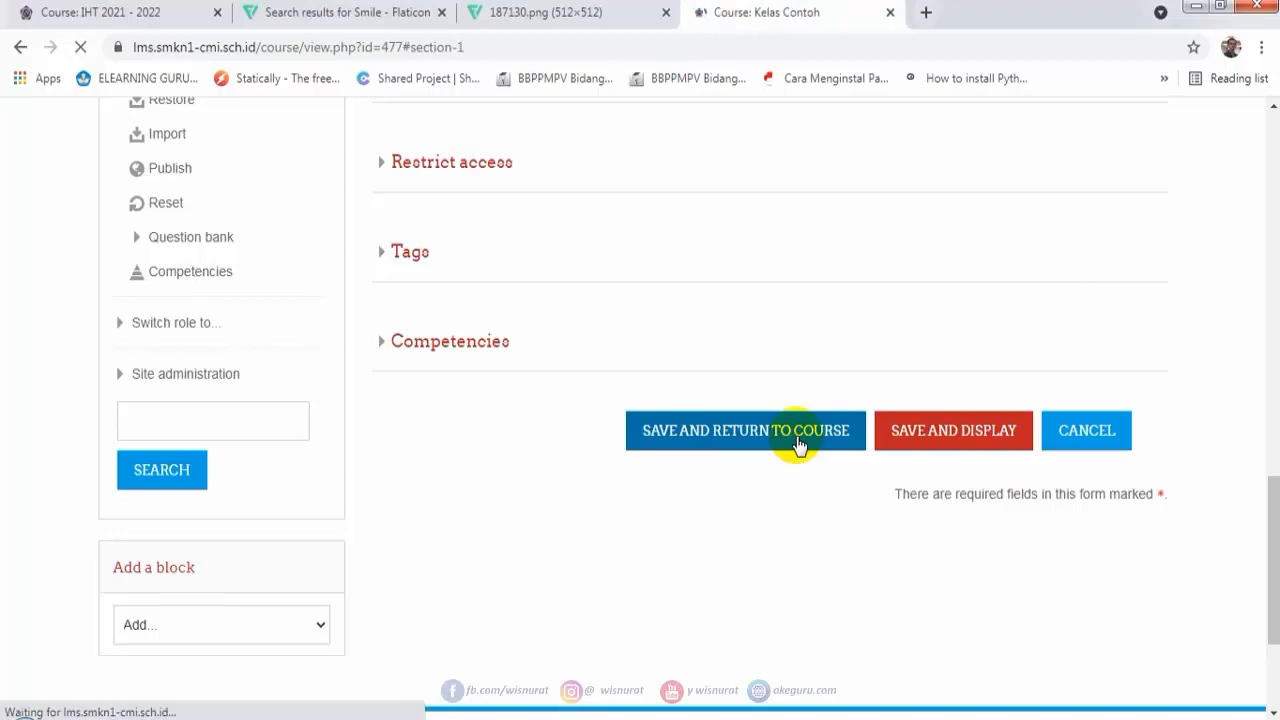
scroll(591, 437, "down", 3)
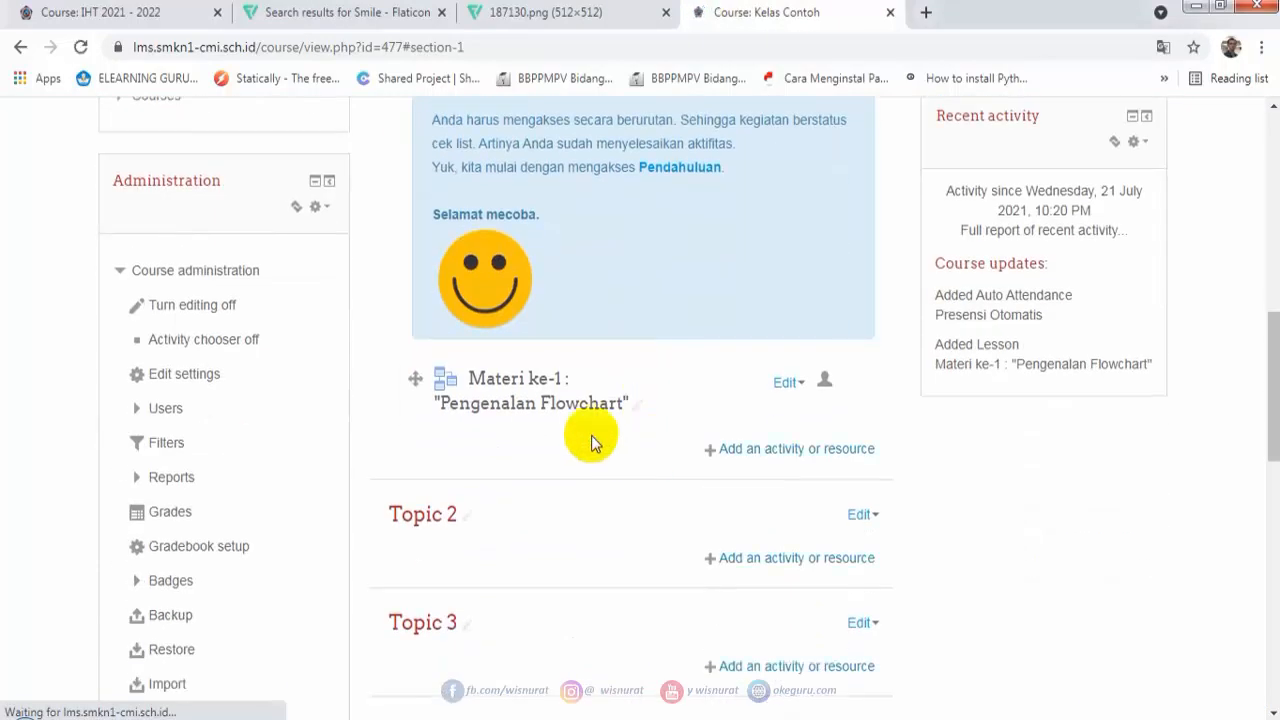
Open the Materi ke-1 : "Pengenalan Flowchart" lesson and start adding a content page to it.
left_click(535, 405)
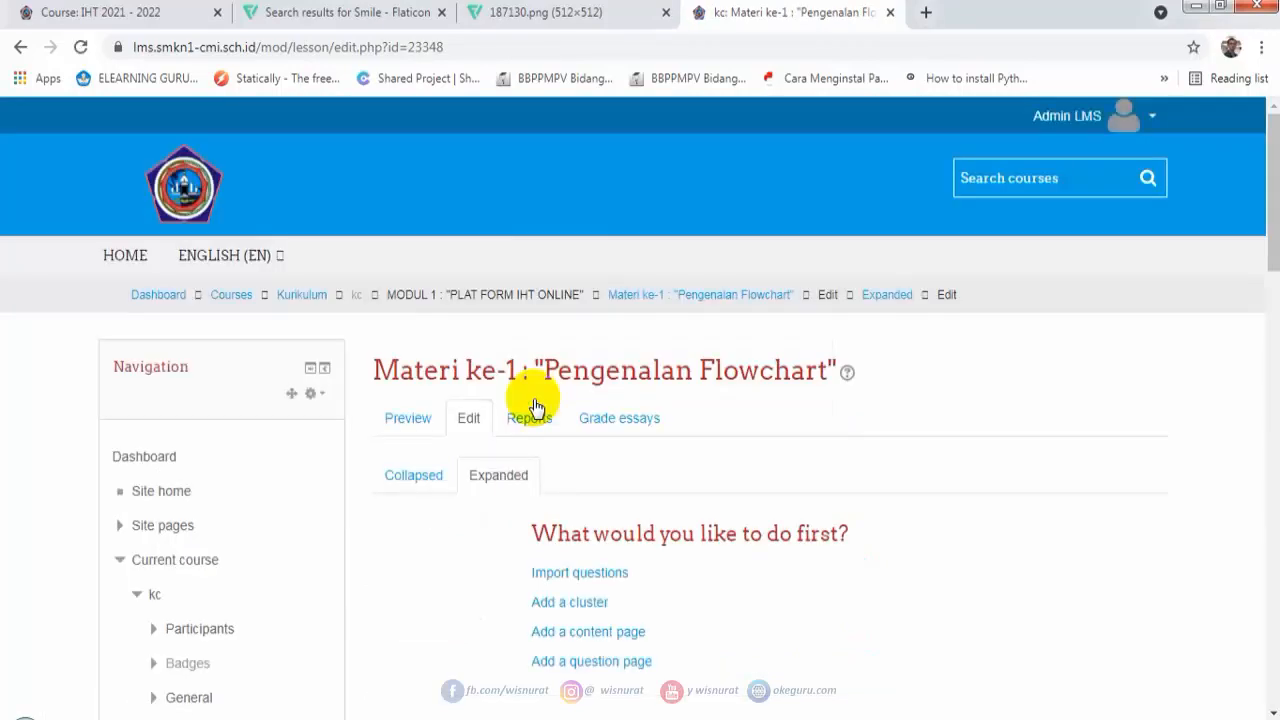
scroll(694, 454, "down", 1)
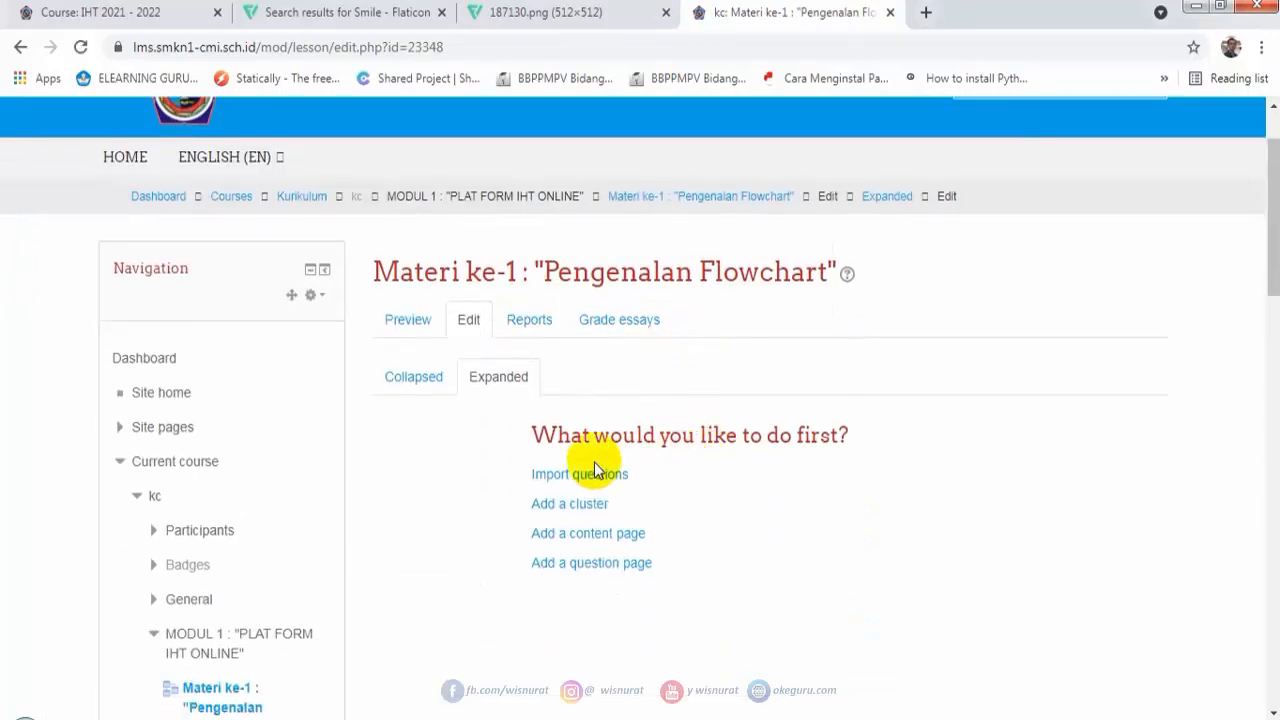
scroll(617, 432, "down", 1)
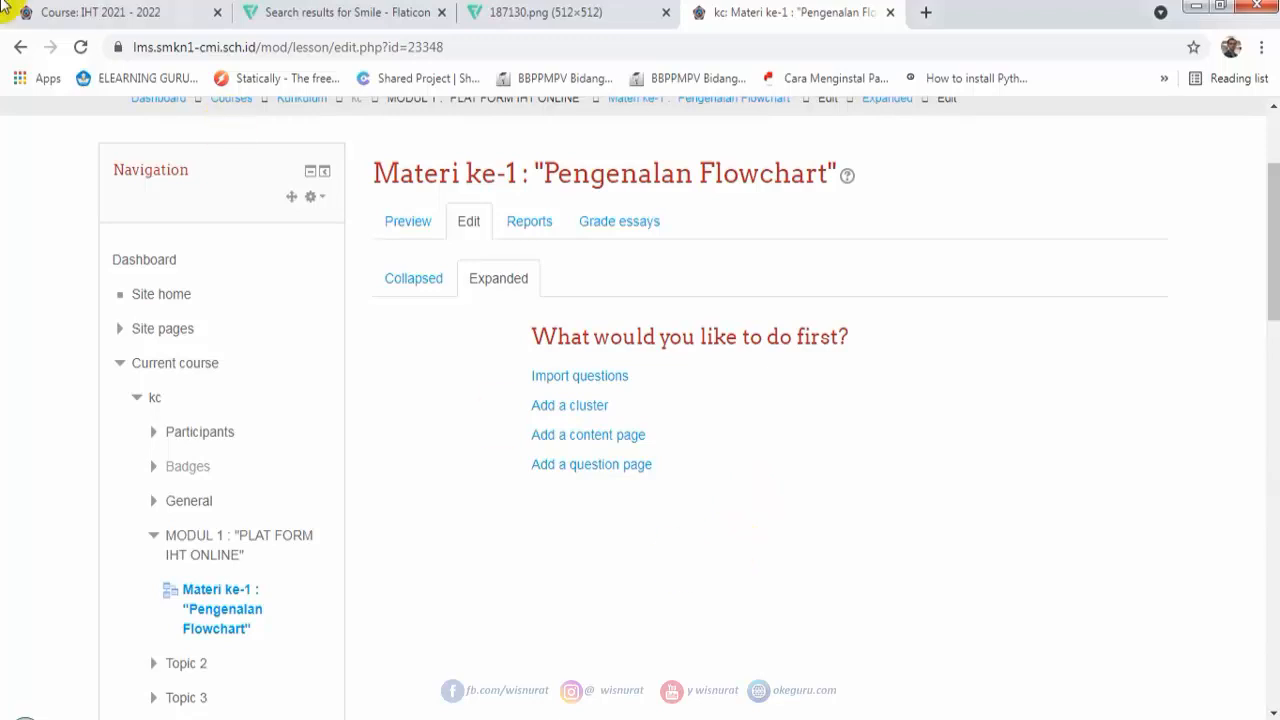
left_click(605, 444)
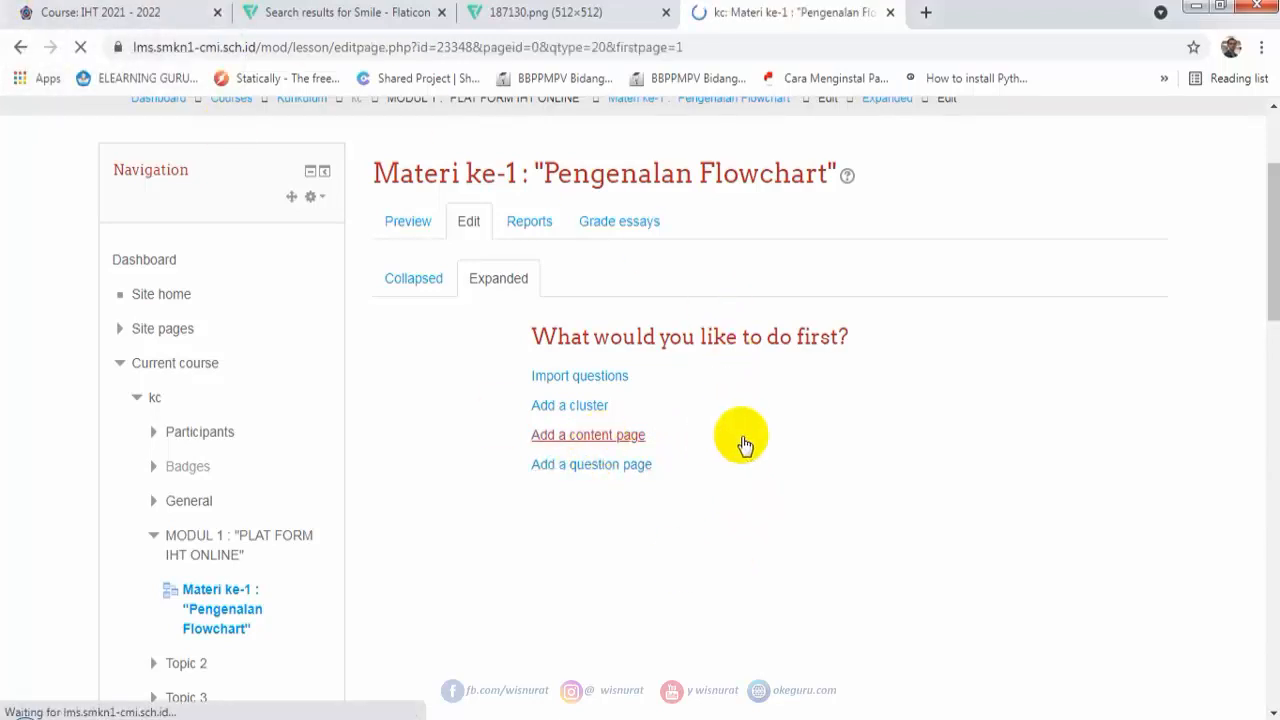
scroll(750, 418, "down", 2)
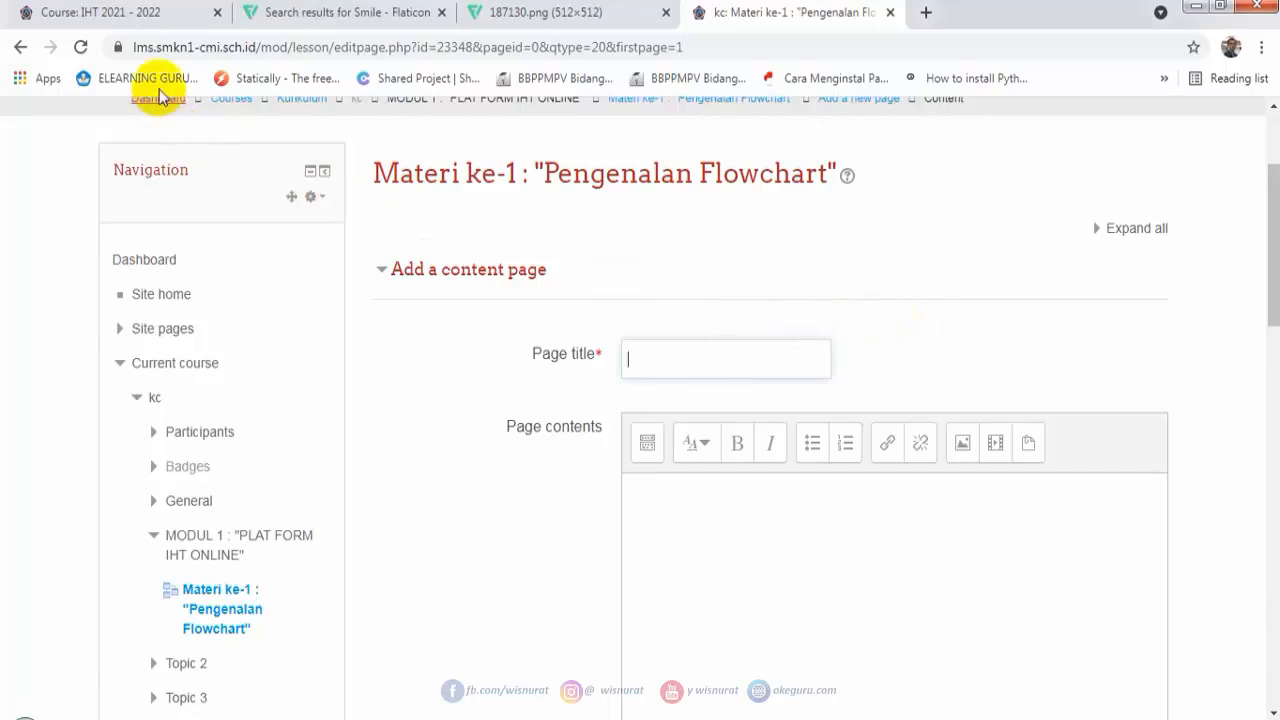
Check the opening page of the MATERI IHT lesson in the IHT 2021 - 2022 course, starting from the beginning.
left_click(135, 15)
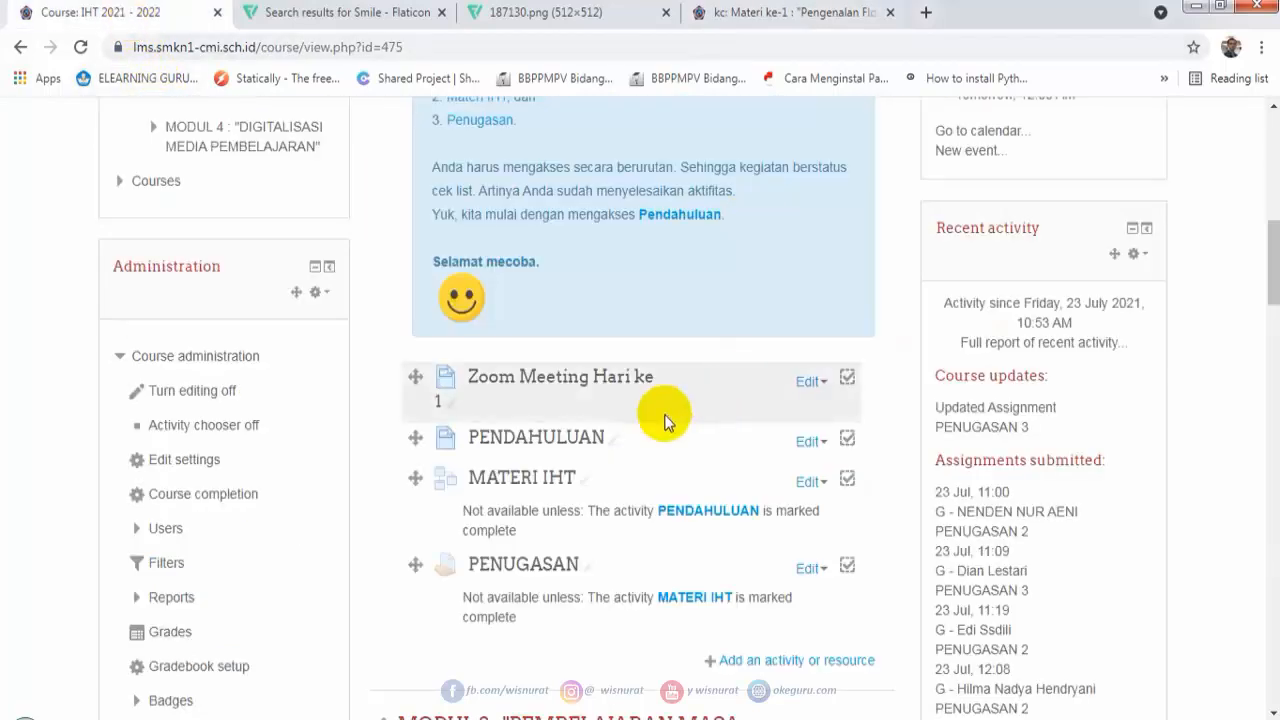
left_click(548, 492)
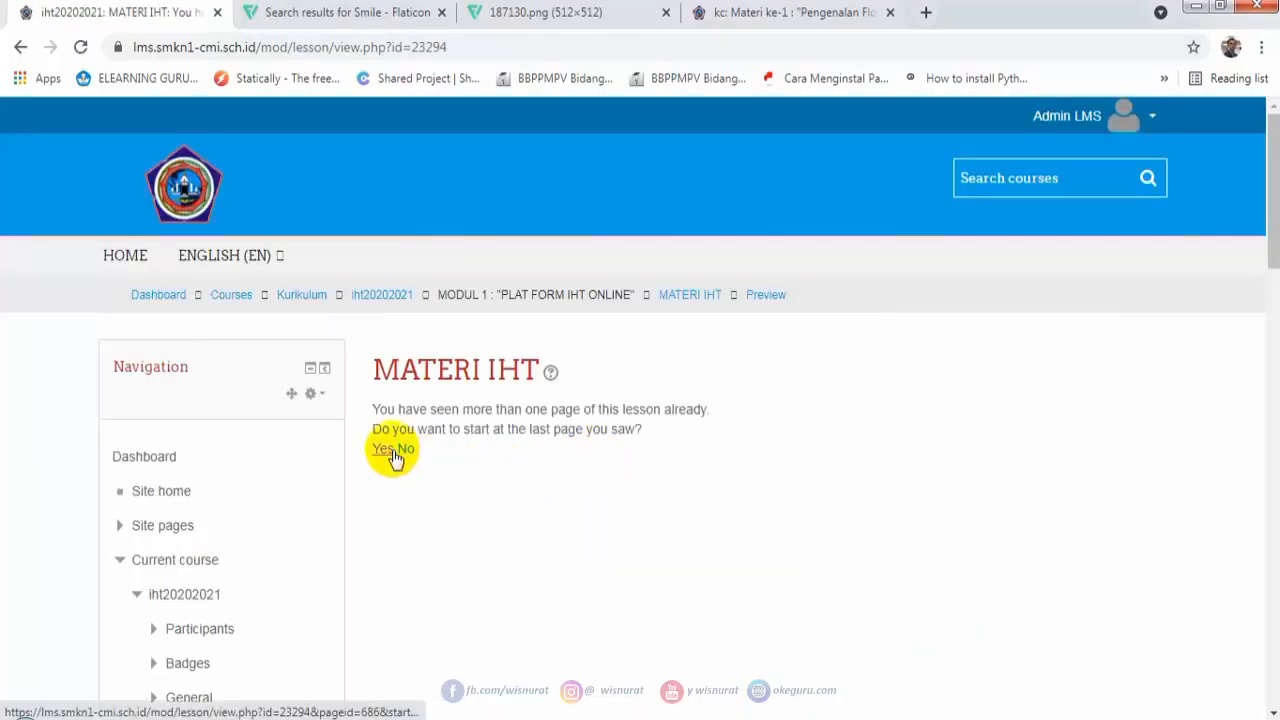
left_click(405, 450)
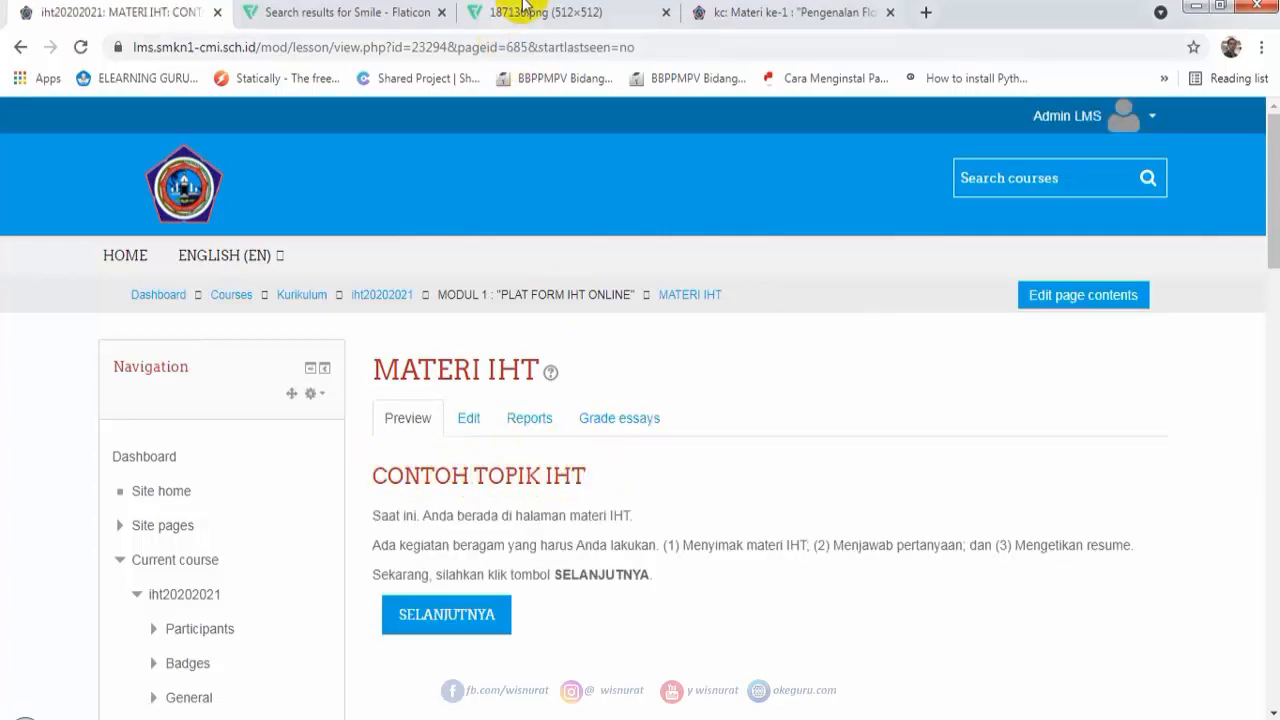
Back in the Kelas Contoh lesson, title the new content page Contog Gambar Flowchart.
left_click(745, 12)
left_click(681, 350)
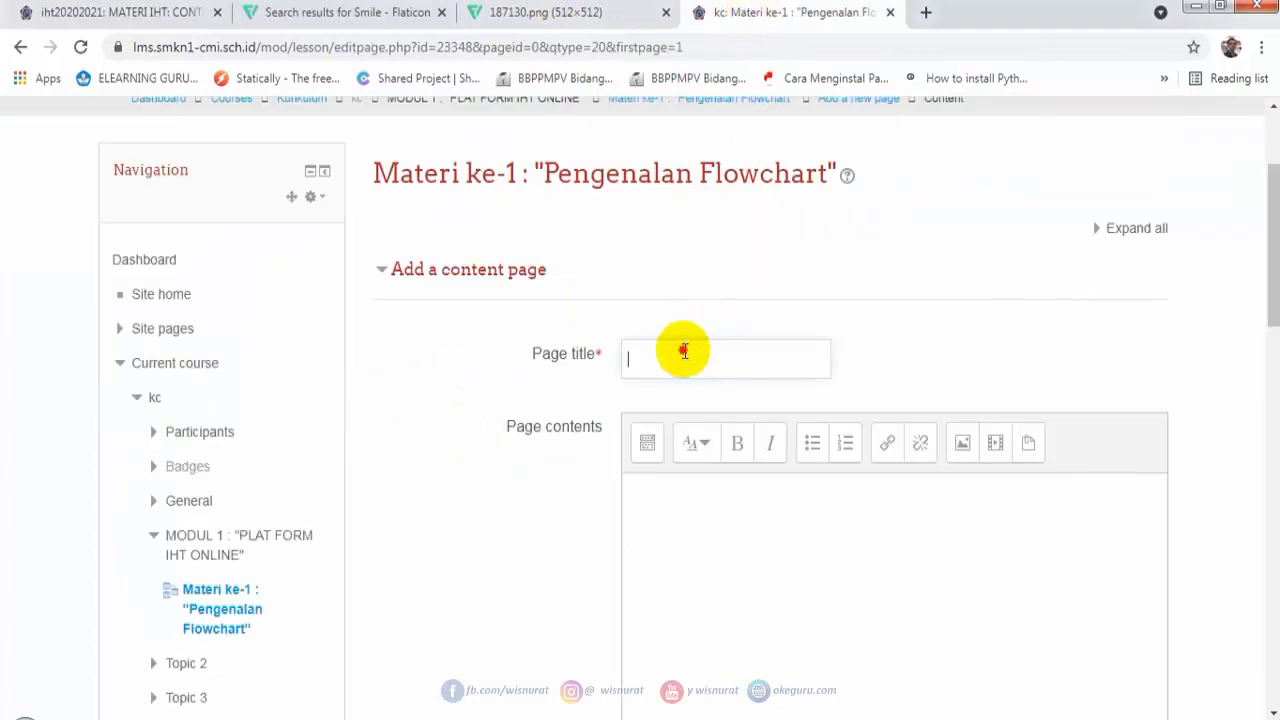
type("Conot")
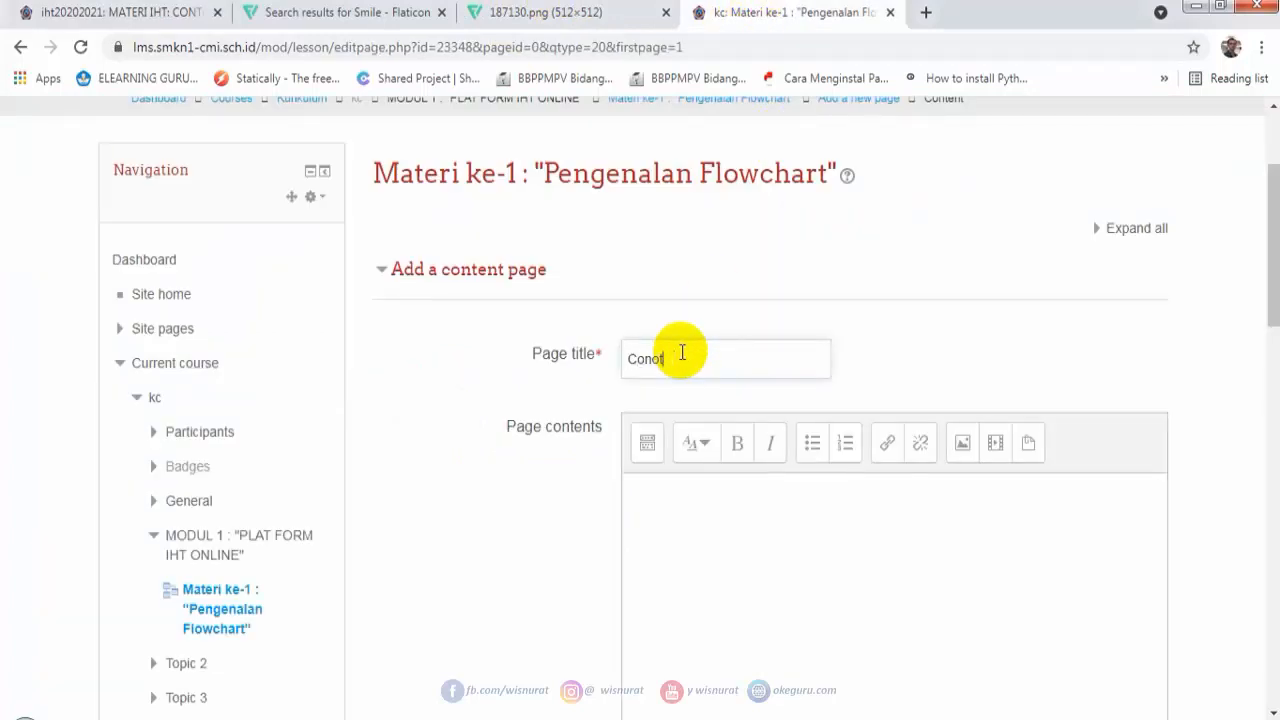
type("h tog Ganmb")
type("mbar Flow")
type("c")
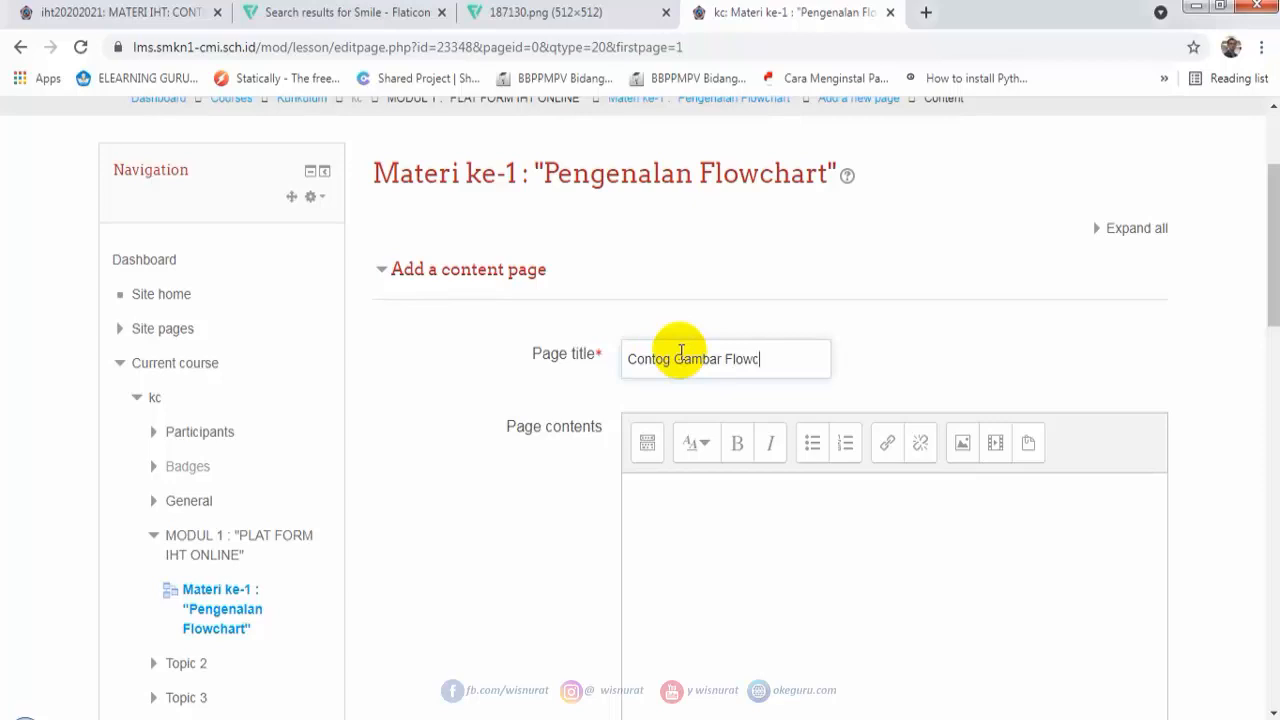
type("hart")
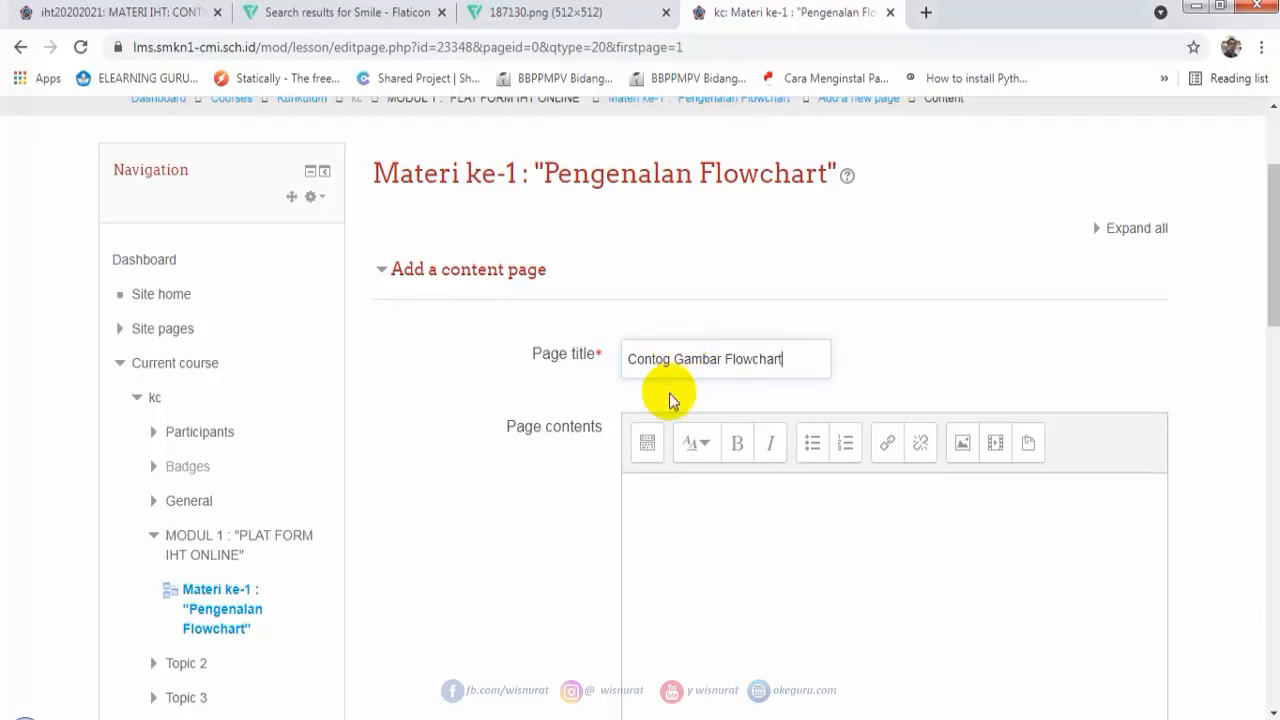
Write the headings GAMBAR FLOW CHART and VIDEO PEMBELAJARAN in the page contents, each followed by dotted placeholder lines.
left_click(706, 551)
scroll(705, 549, "down", 4)
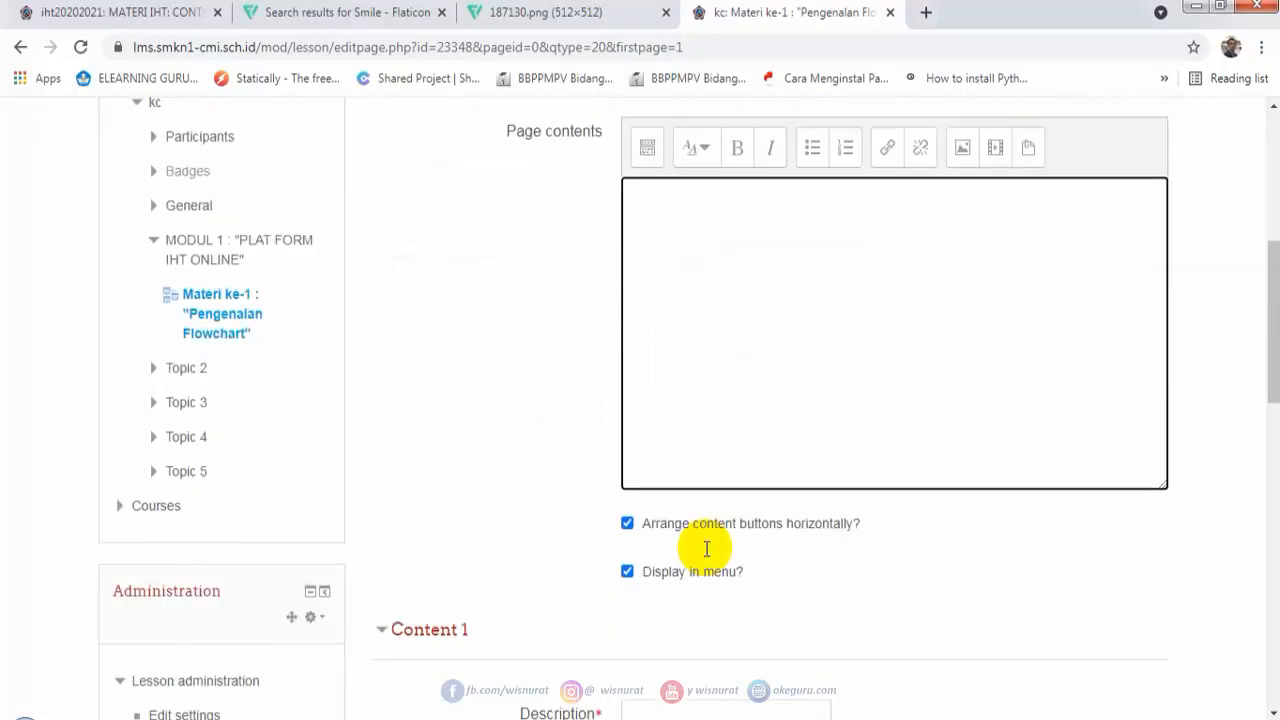
scroll(755, 418, "up", 1)
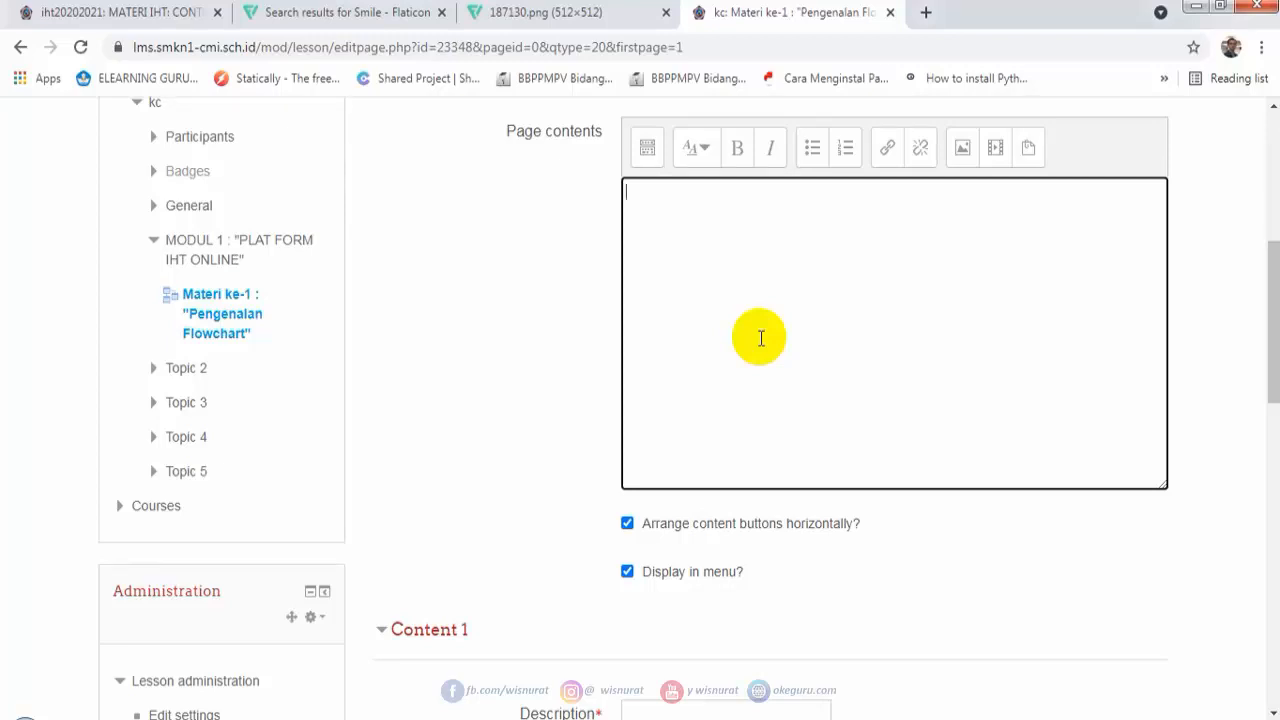
type("GAMBAR")
type(" FLOC")
type("W")
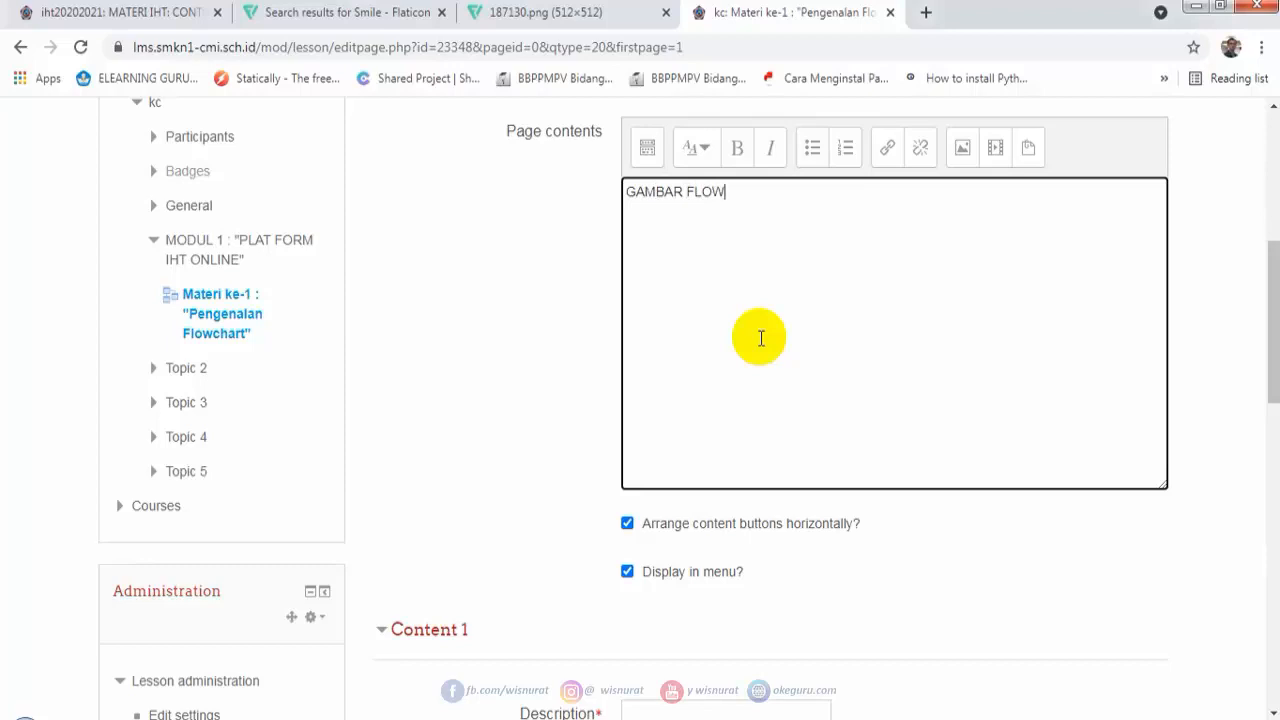
type(" CAH")
key("BackSpace")
key("BackSpace")
type("HART")
key("Return")
type("VIDEO PEMBELAJARAN")
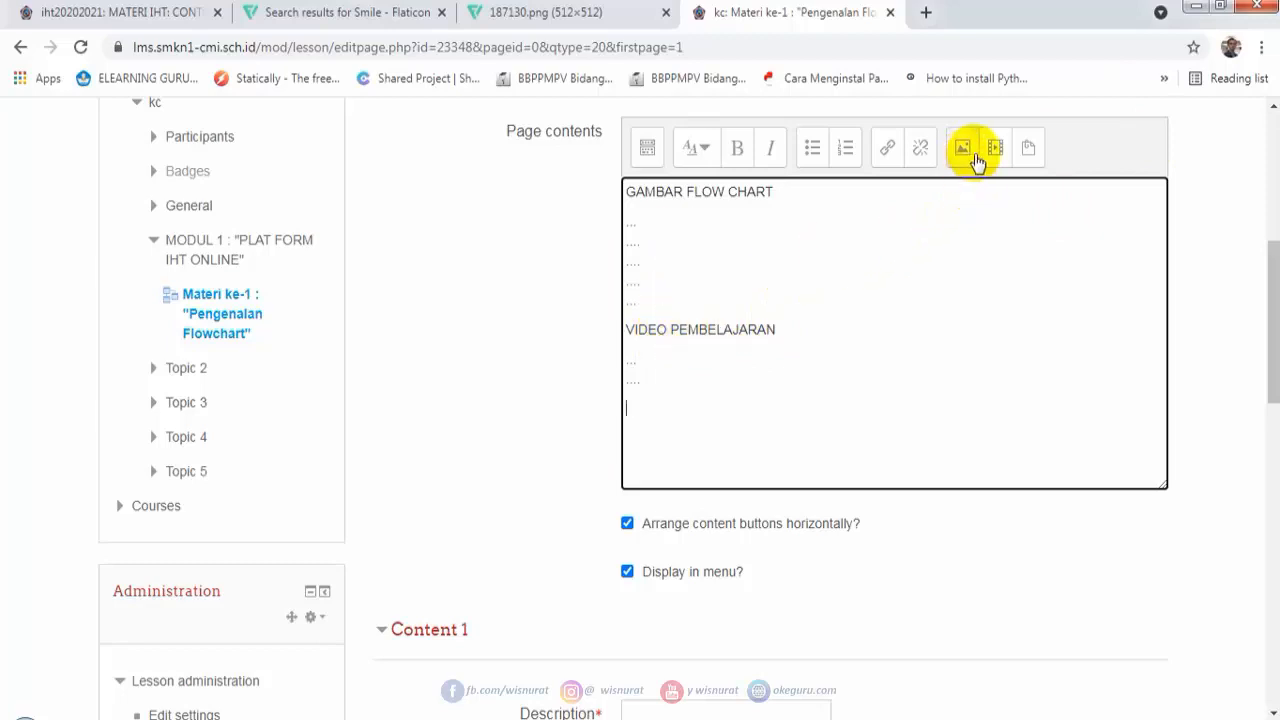
Make the GAMBAR FLOW CHART and VIDEO PEMBELAJARAN headings bold.
left_click_drag(625, 197, 809, 189)
left_click(736, 150)
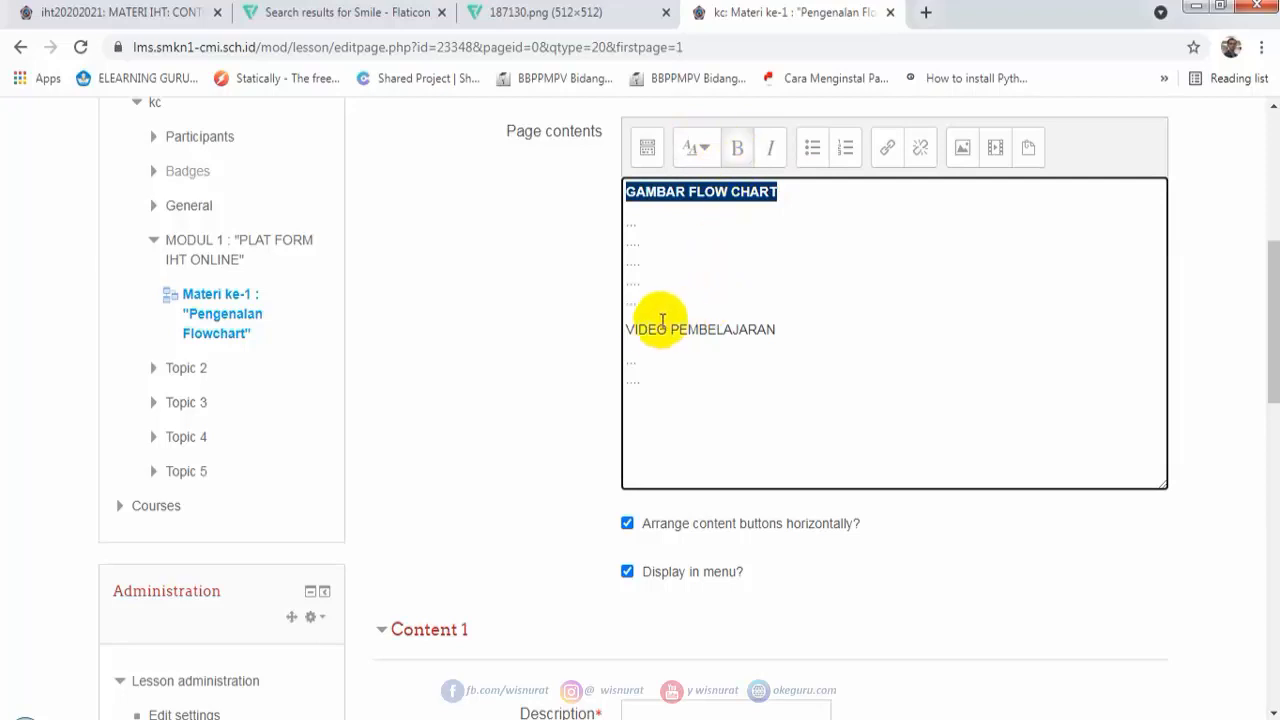
left_click_drag(626, 329, 787, 329)
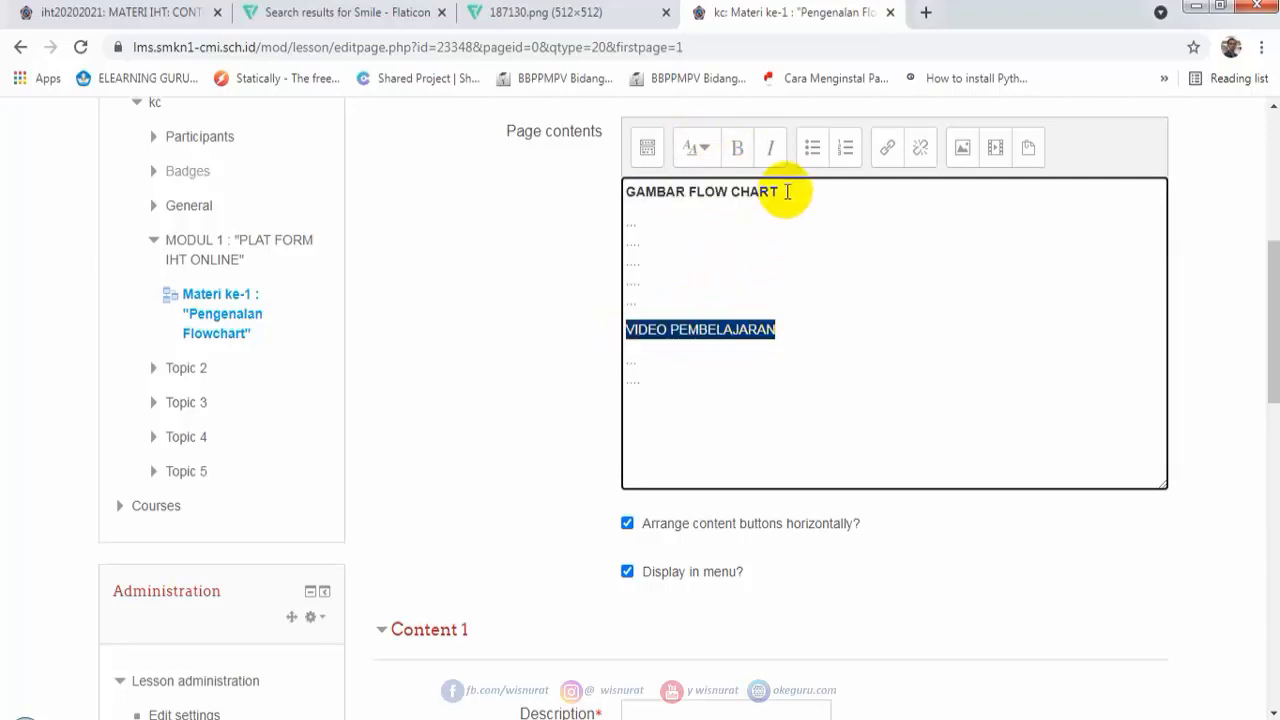
left_click(737, 150)
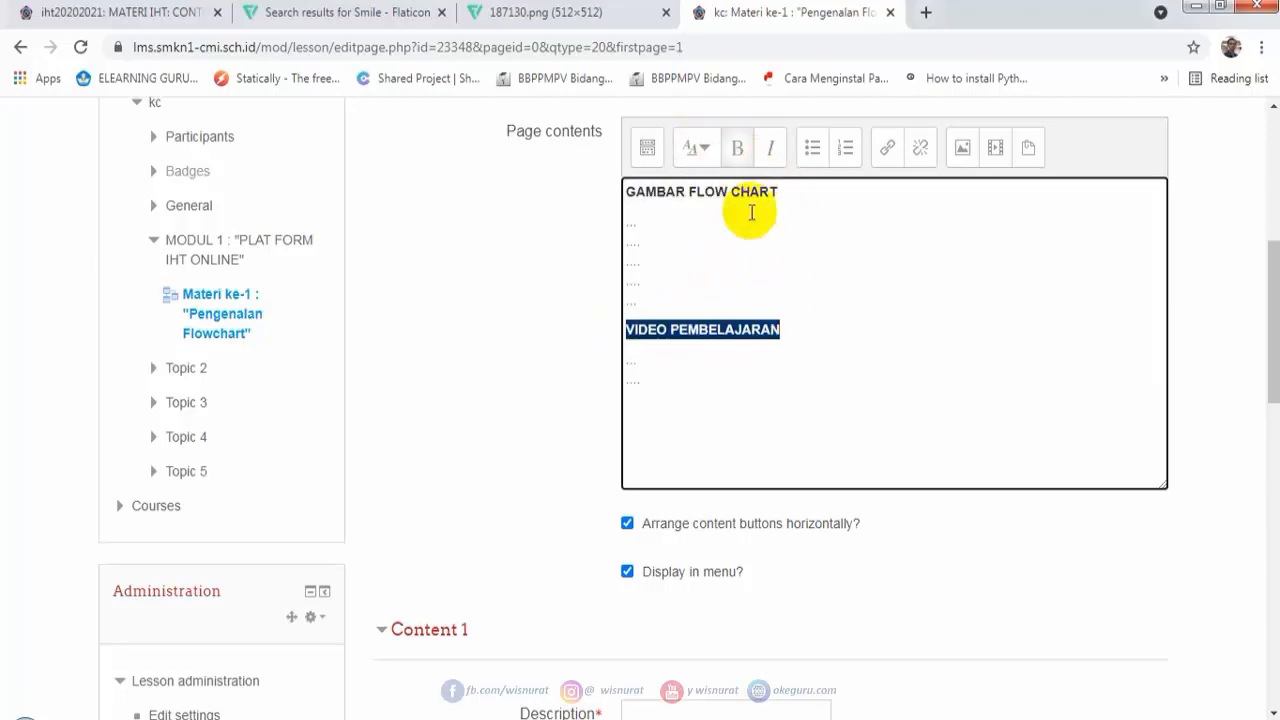
Search Google for "flowcahart youtube" in a new browser tab and open the Introduction to Creating Flowcharts video.
left_click(925, 12)
left_click(920, 43)
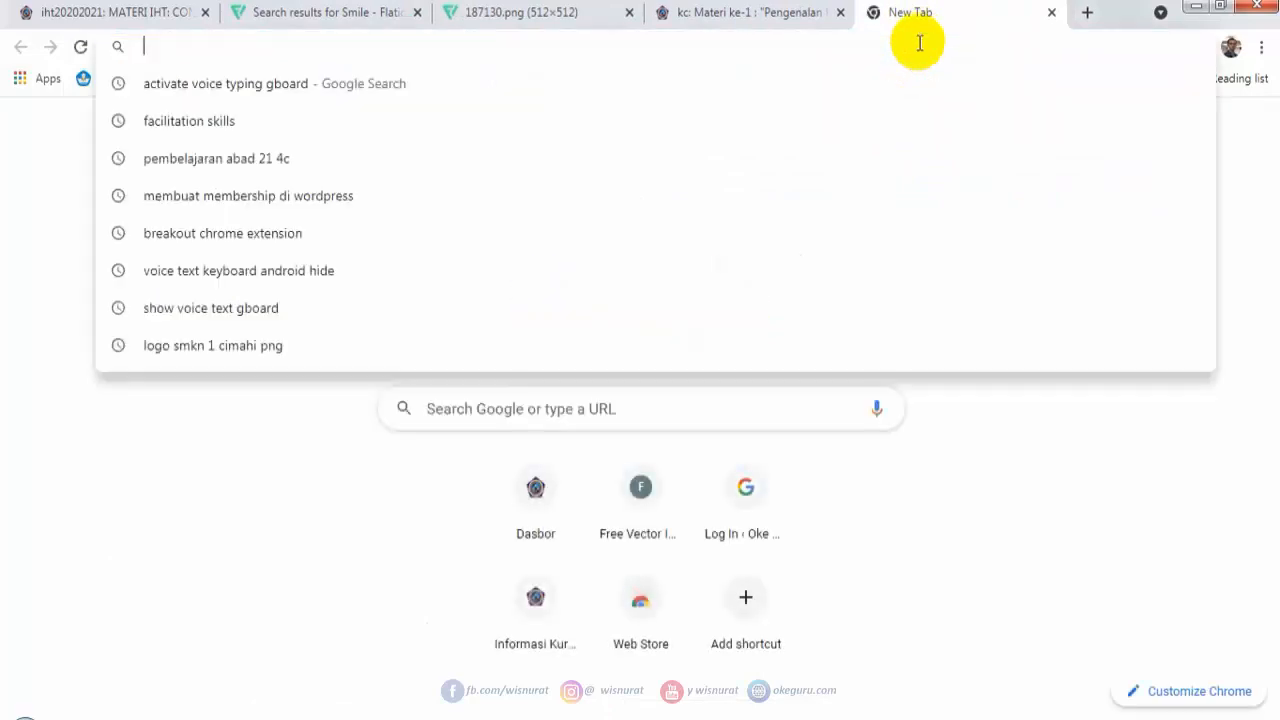
type("flowcahart ")
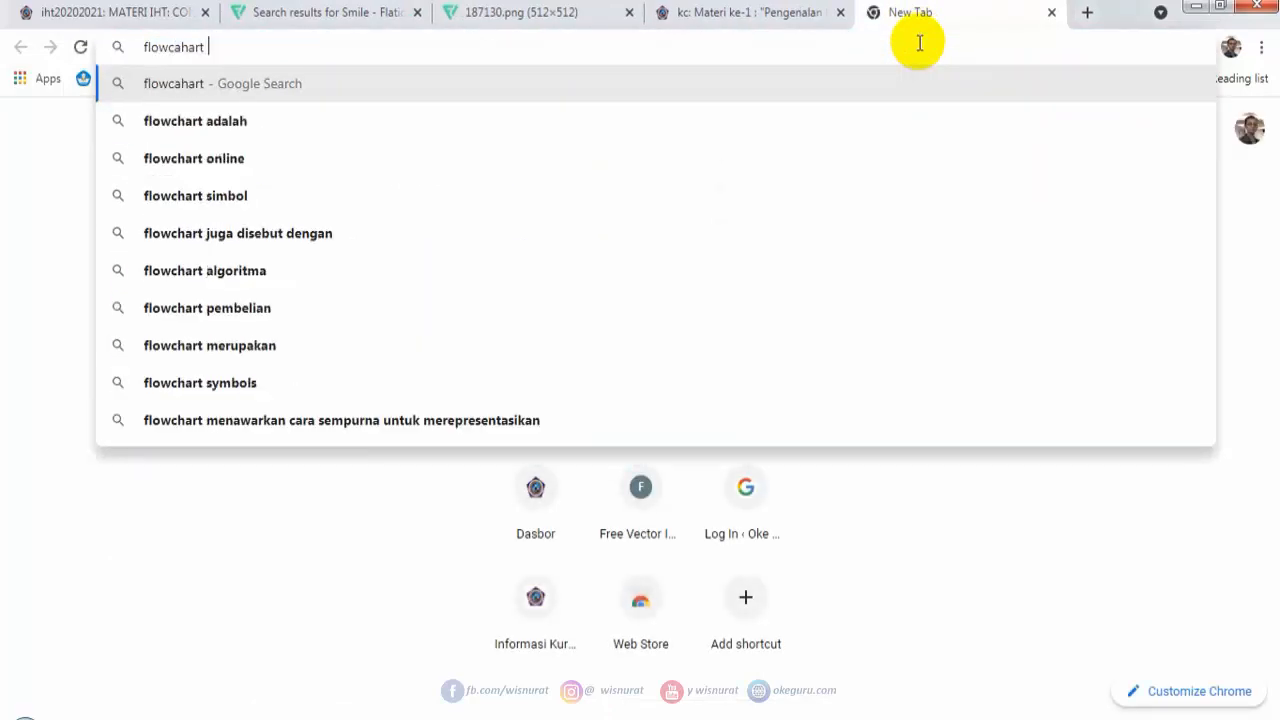
type("you")
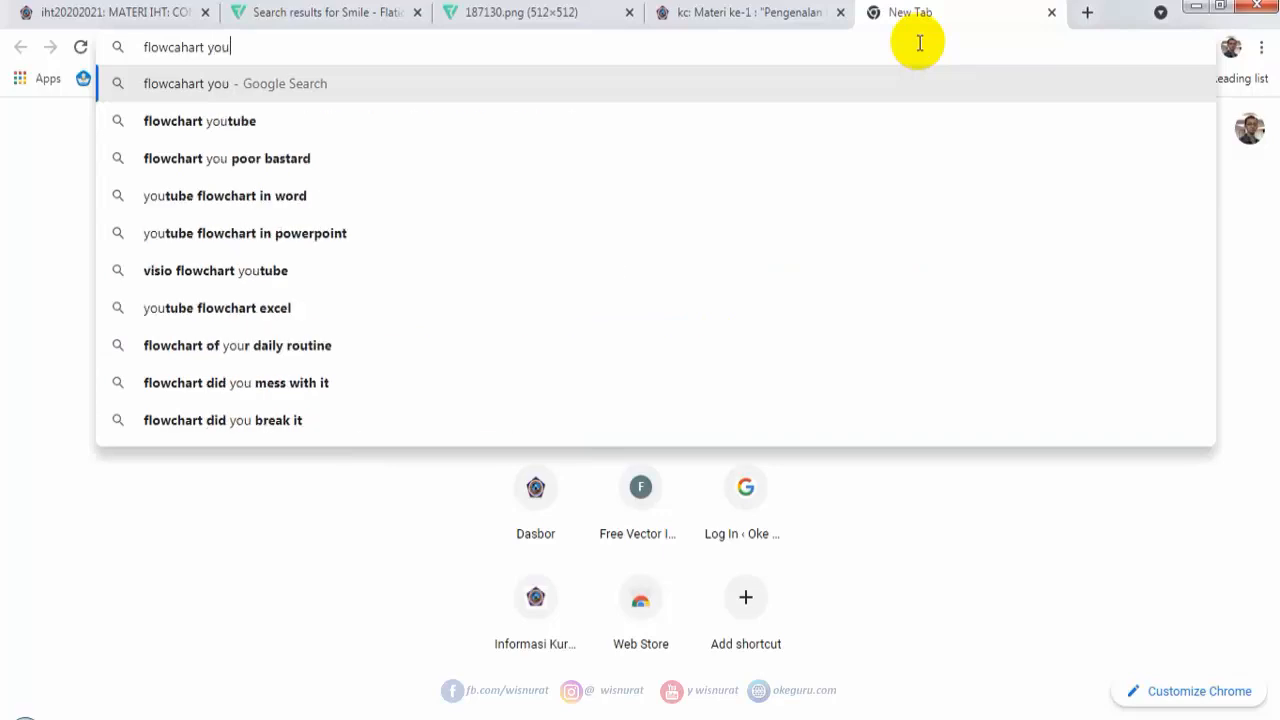
type("tube")
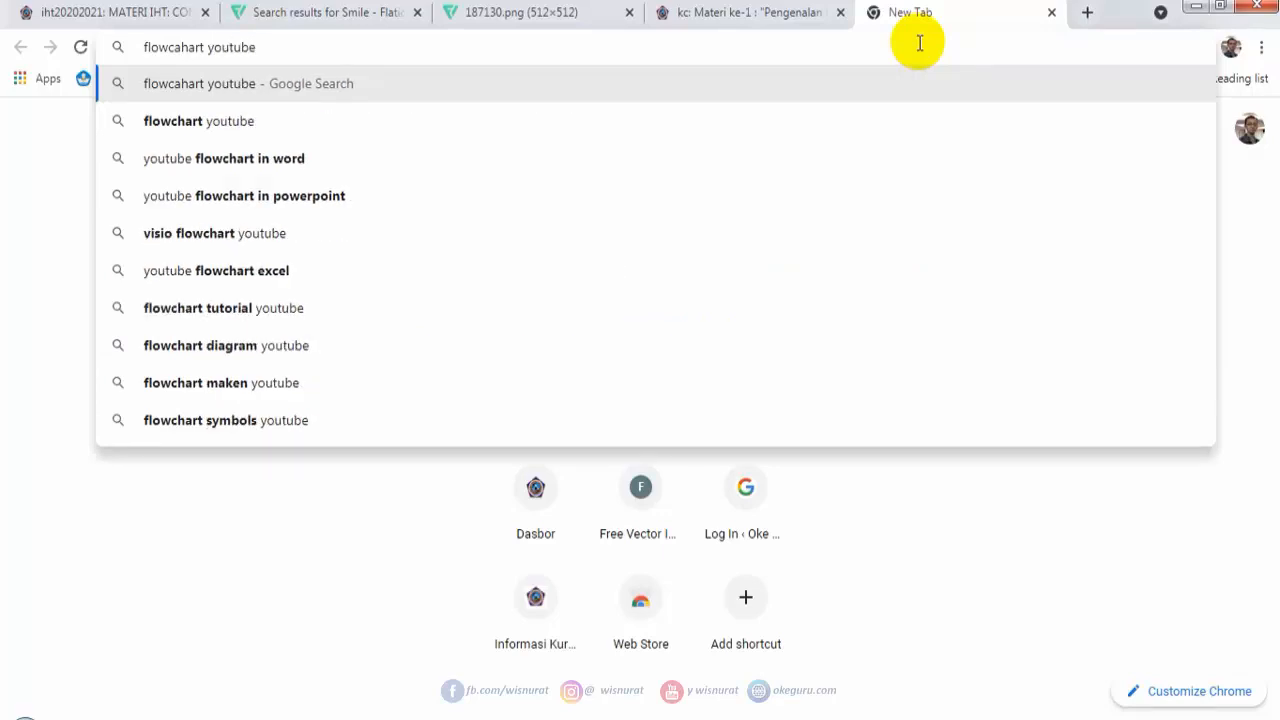
key("Return")
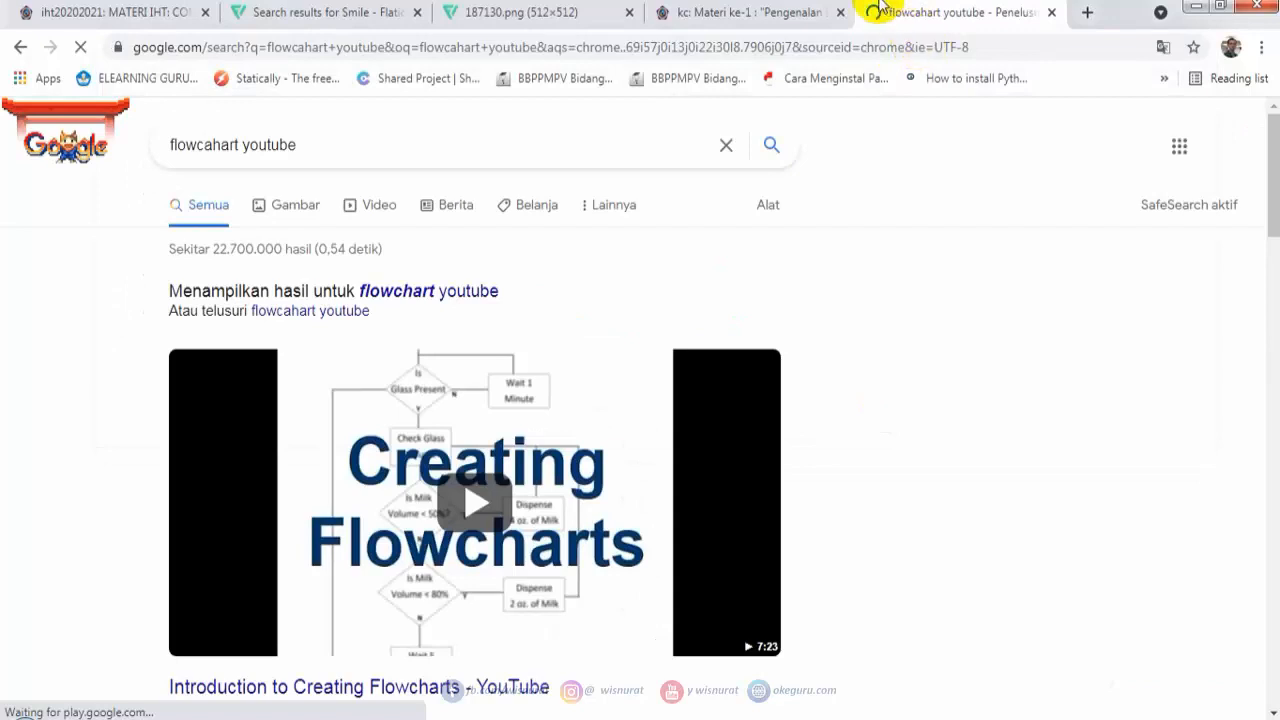
scroll(685, 278, "down", 2)
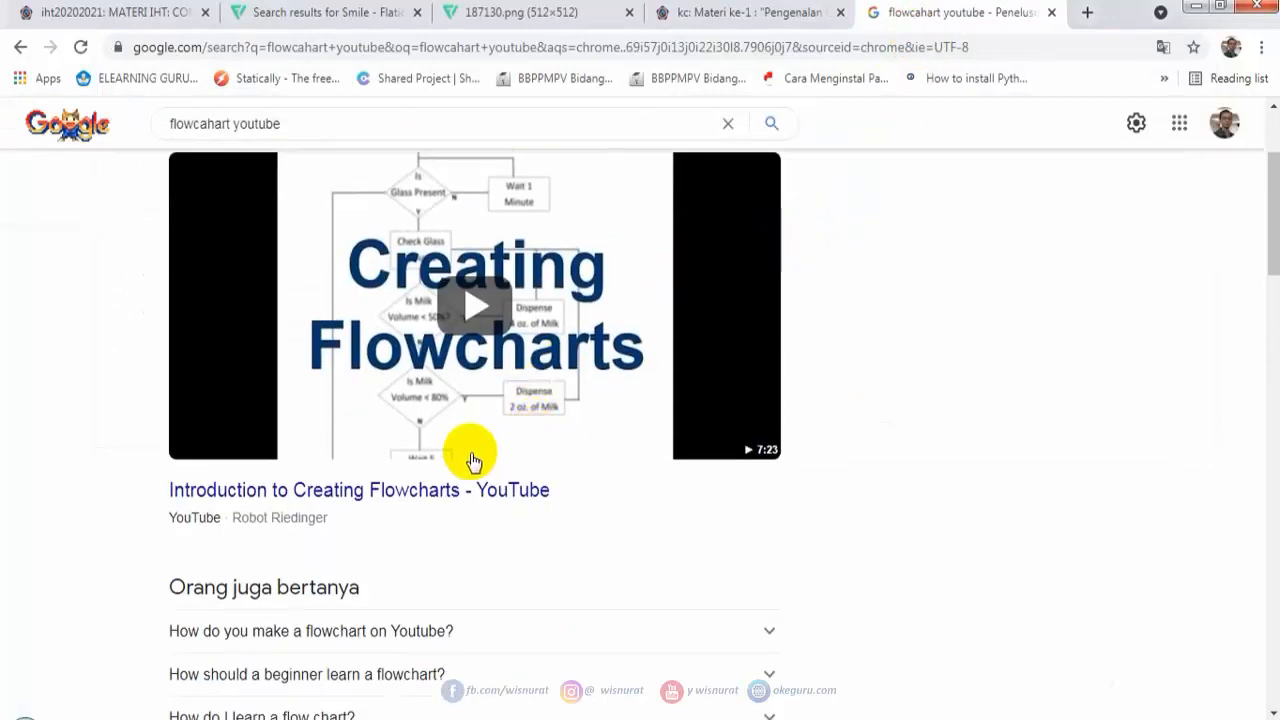
left_click(418, 495)
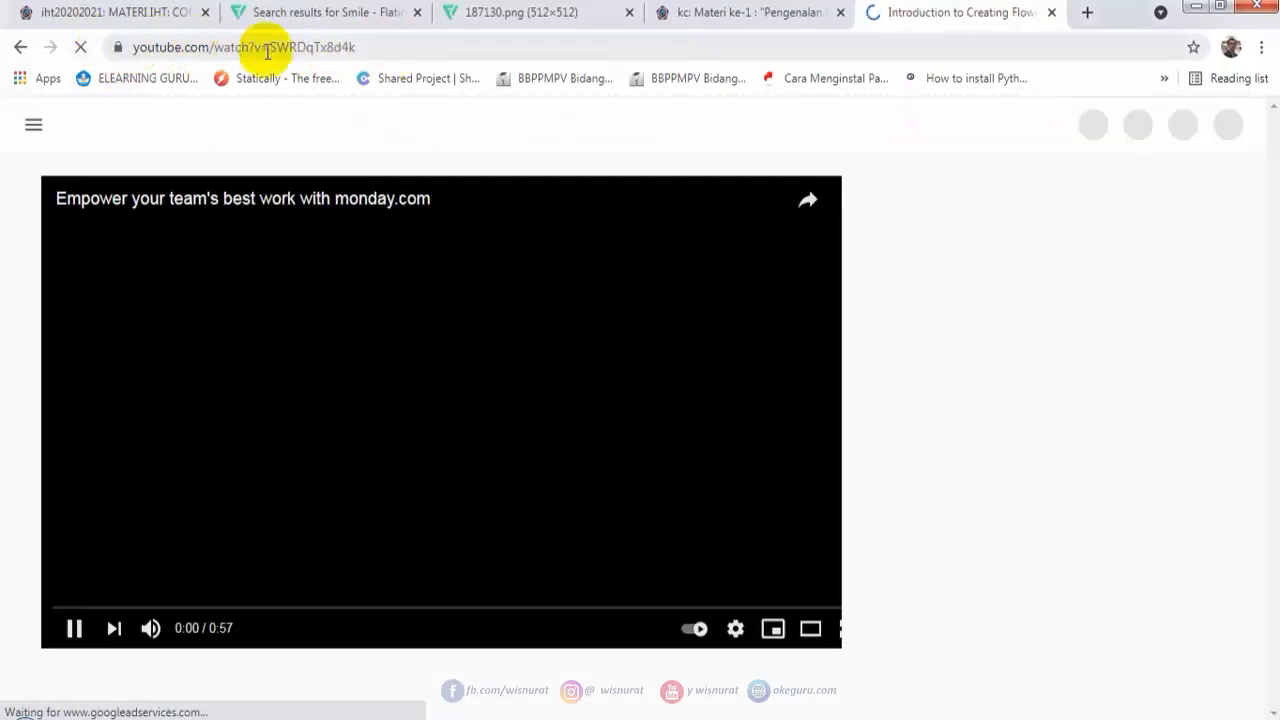
Copy the web address of the Introduction to Creating Flowcharts video and pause playback.
left_click(368, 48)
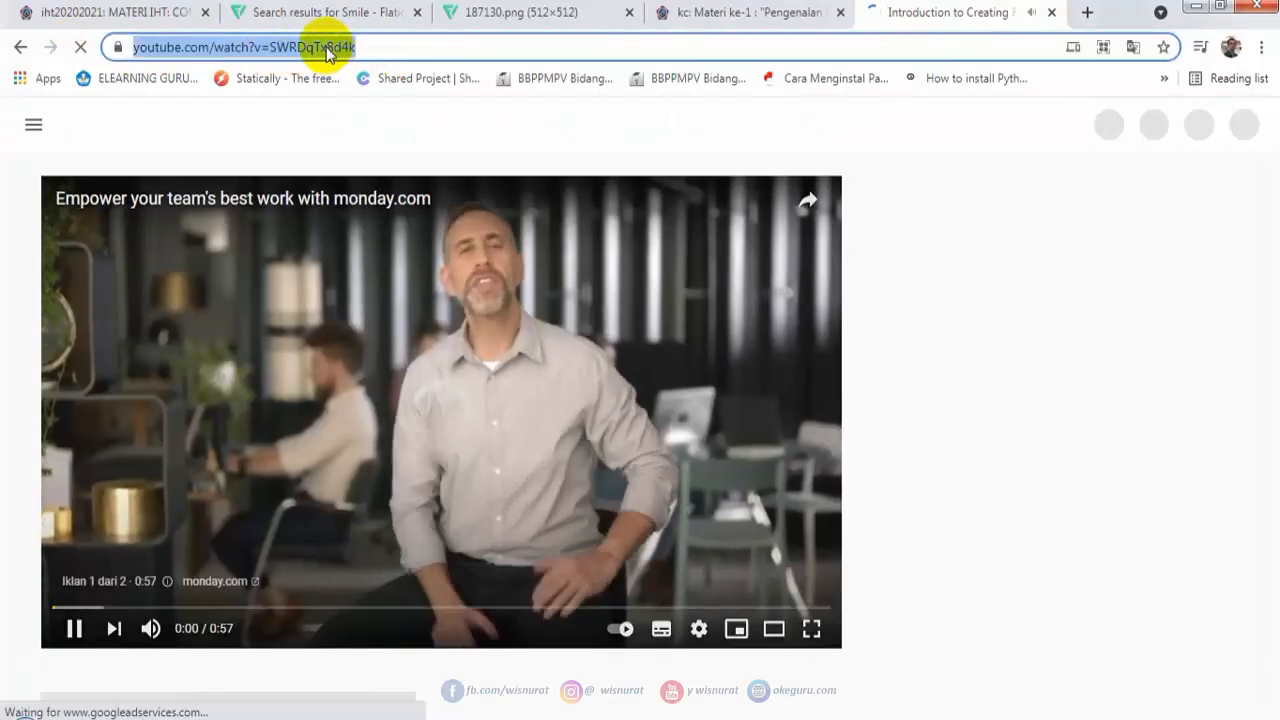
right_click(328, 50)
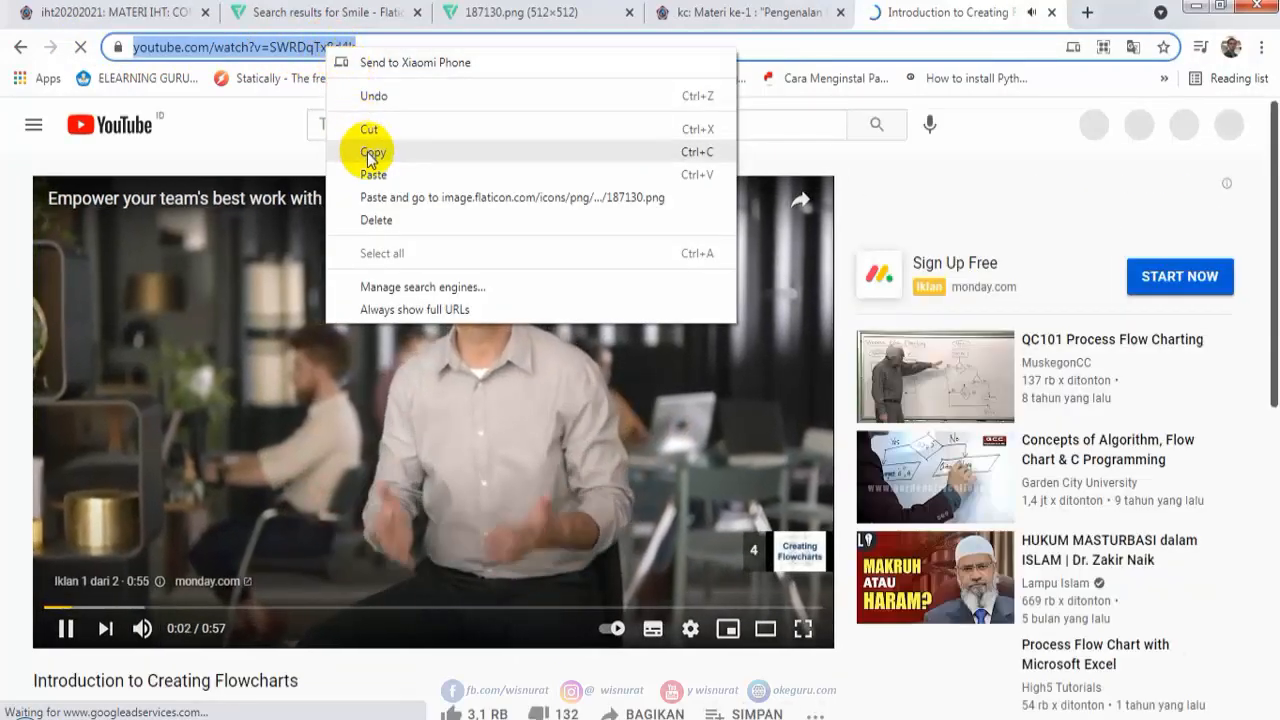
left_click(371, 155)
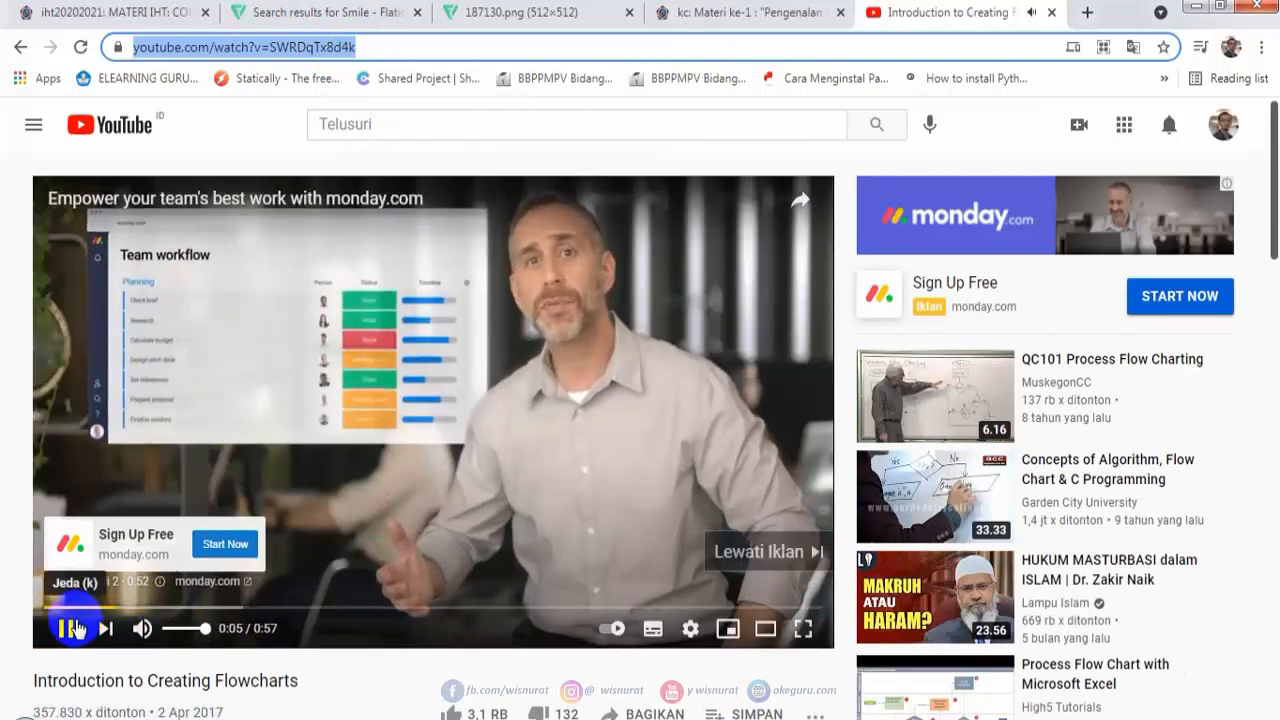
left_click(65, 628)
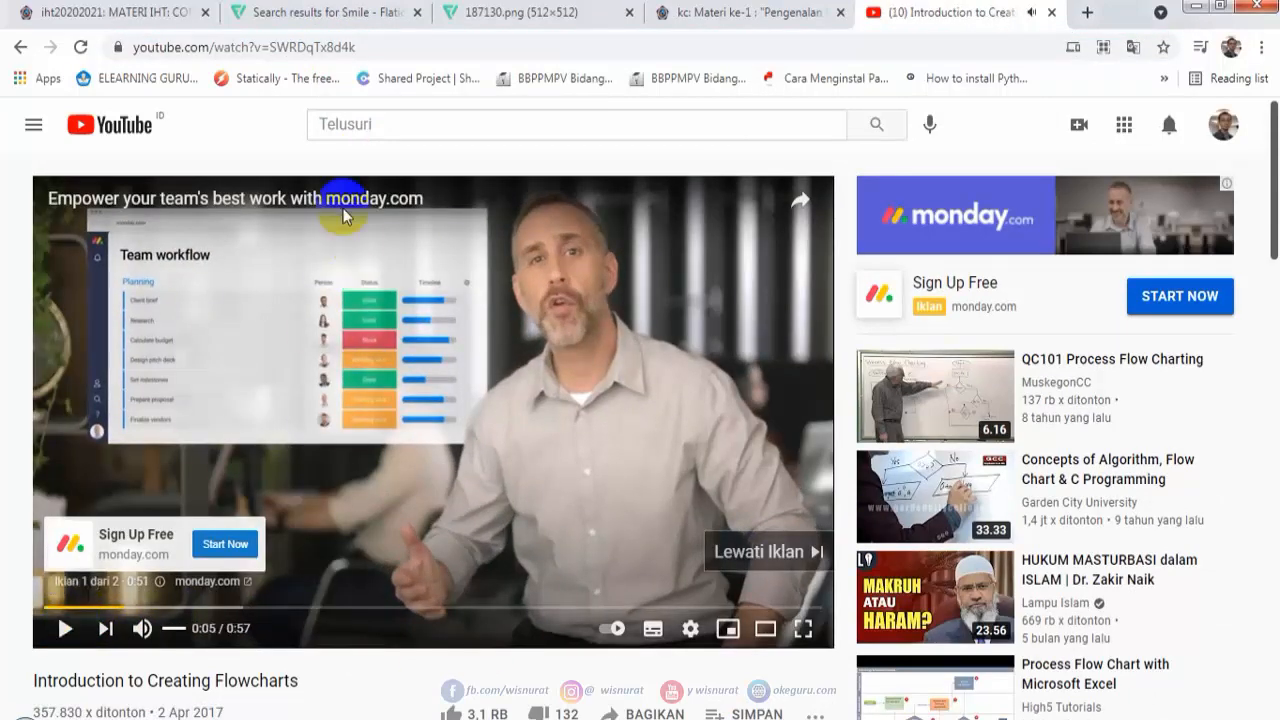
Insert the copied YouTube link as media named "Video Flowchart" below the dotted lines under VIDEO PEMBELAJARAN in the lesson page contents.
left_click(780, 12)
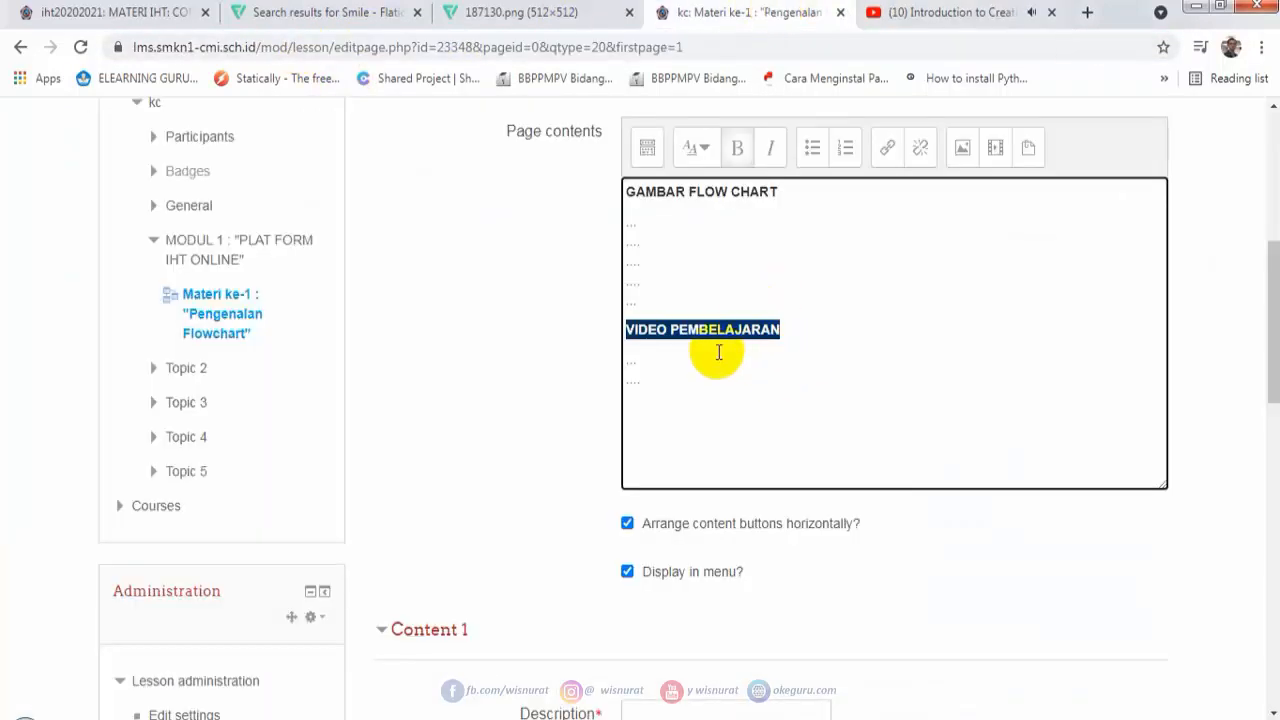
left_click(650, 388)
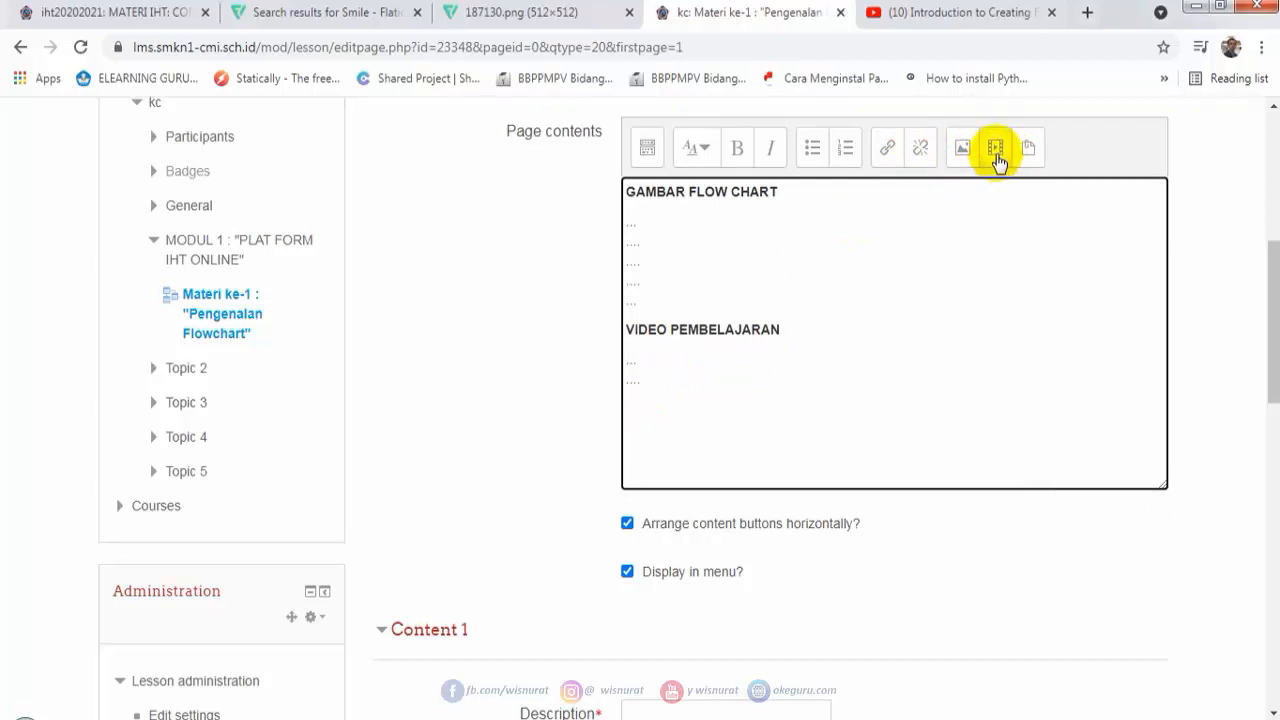
left_click(996, 150)
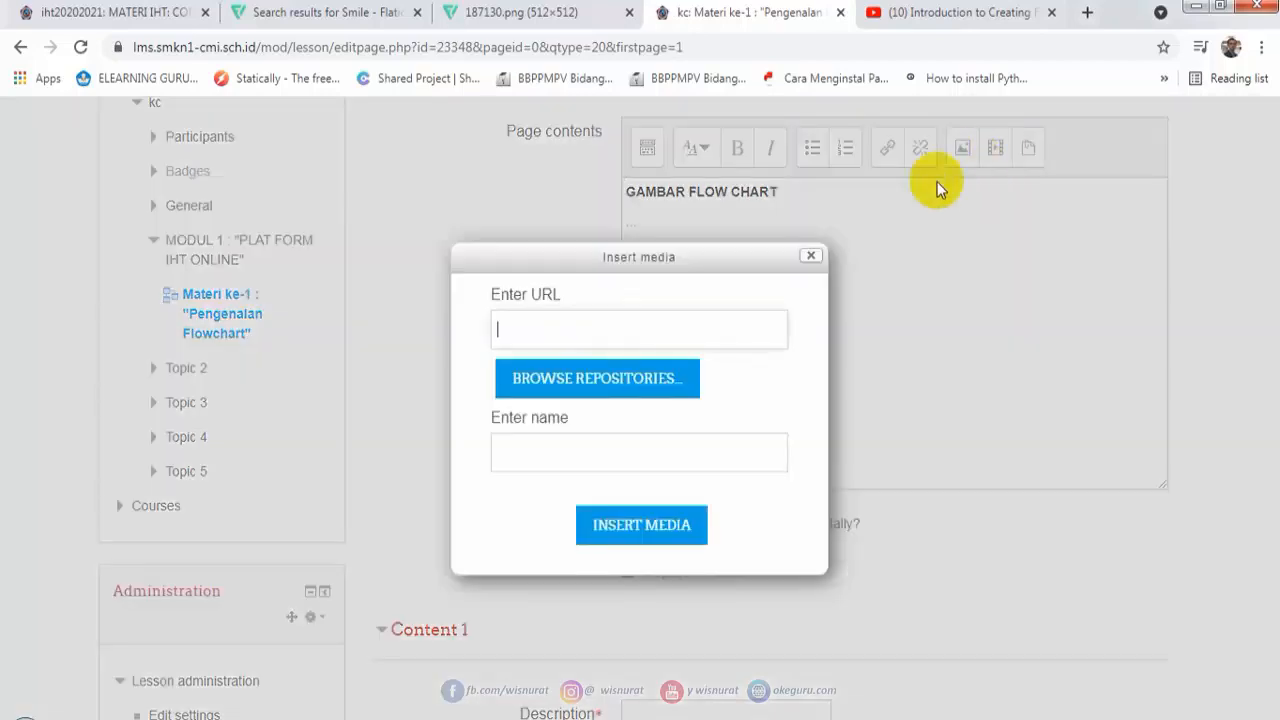
right_click(511, 332)
left_click(551, 451)
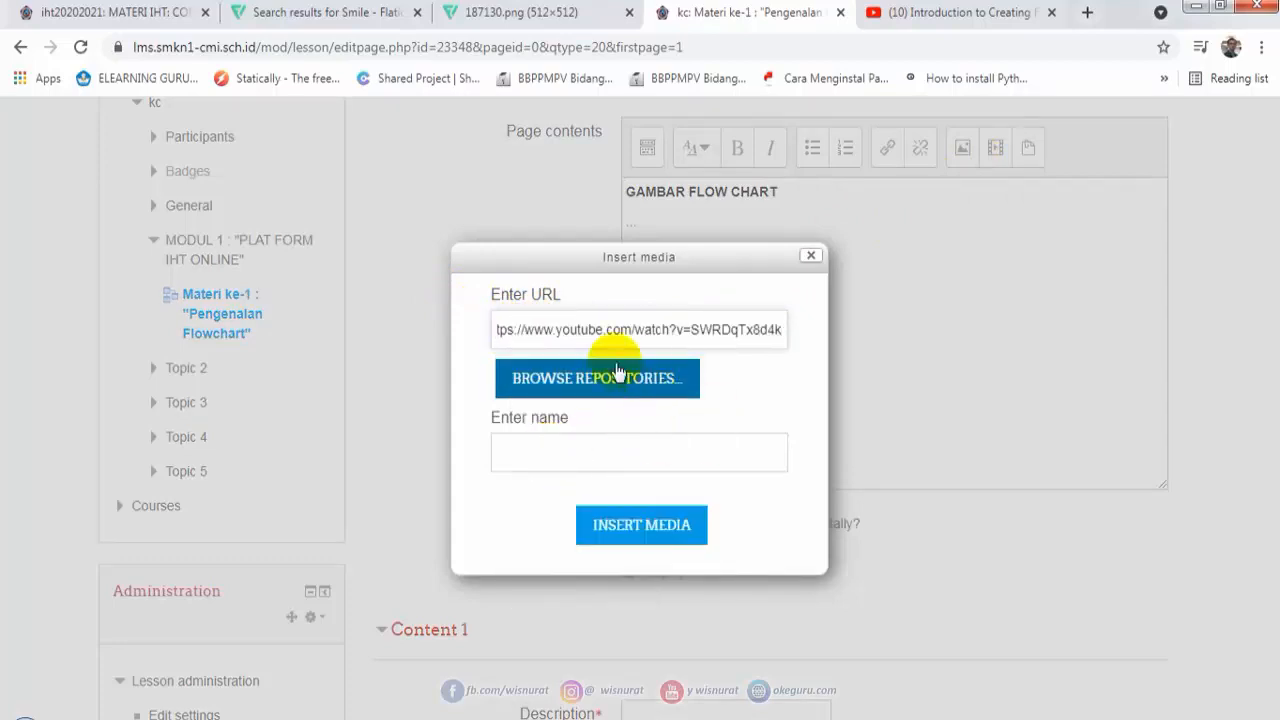
left_click(577, 459)
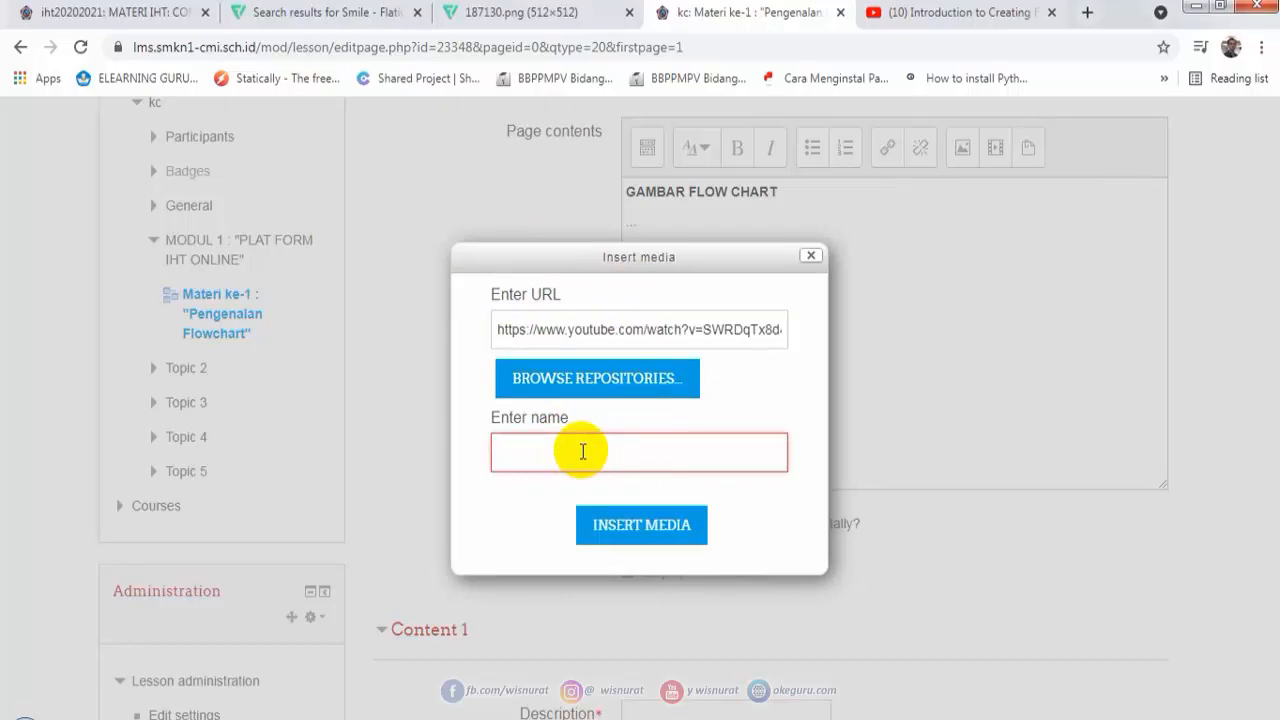
type("Video Flowchart")
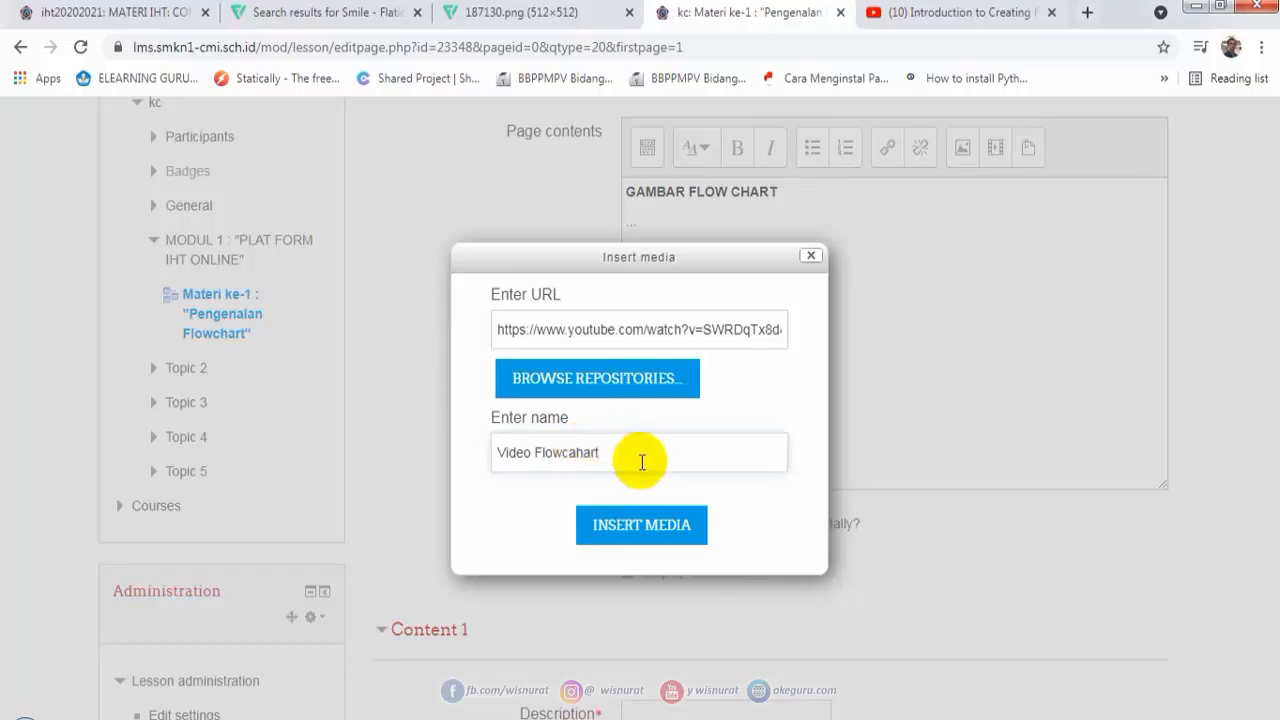
left_click(638, 538)
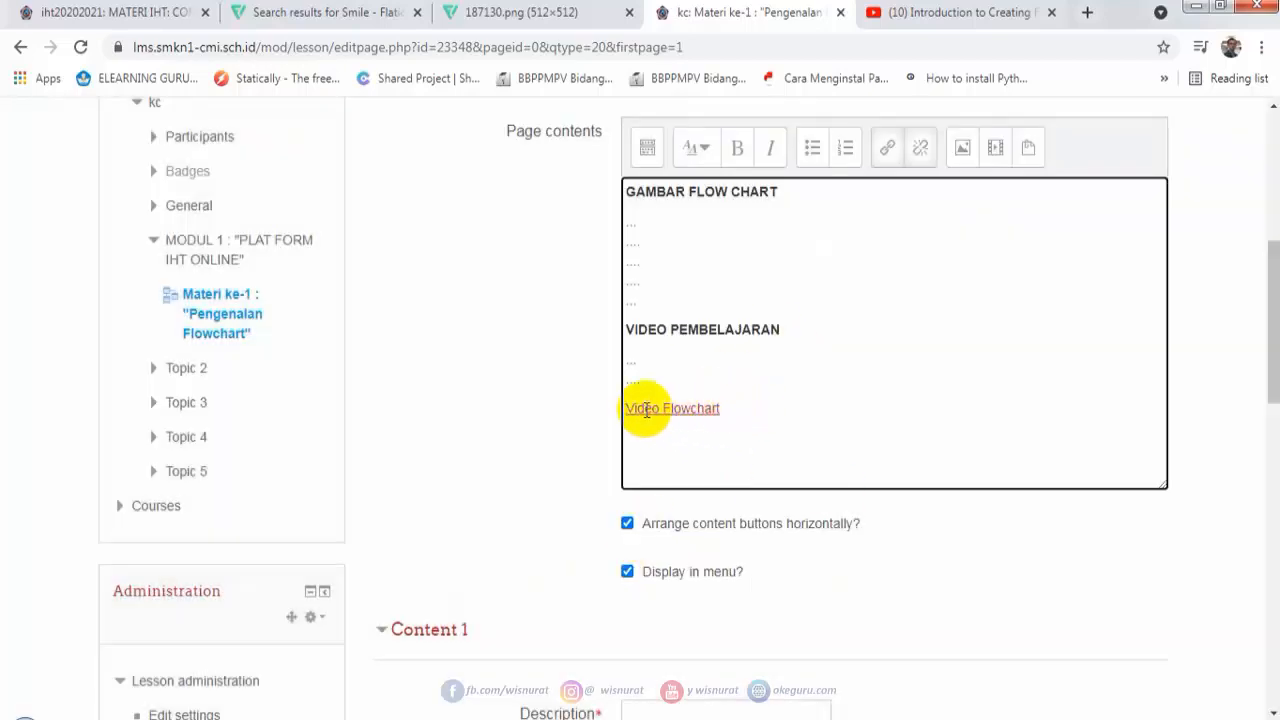
Disable the horizontal arrangement of content buttons and the display in menu for this page.
scroll(737, 400, "down", 2)
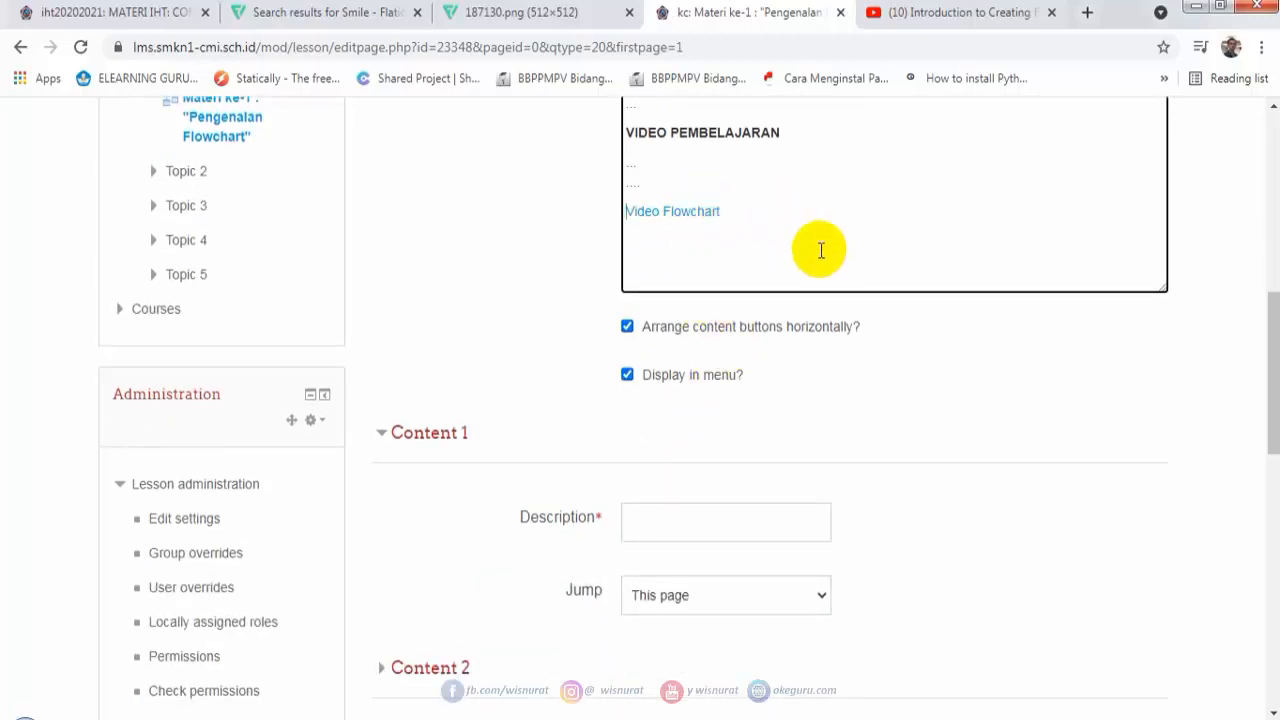
scroll(775, 415, "up", 1)
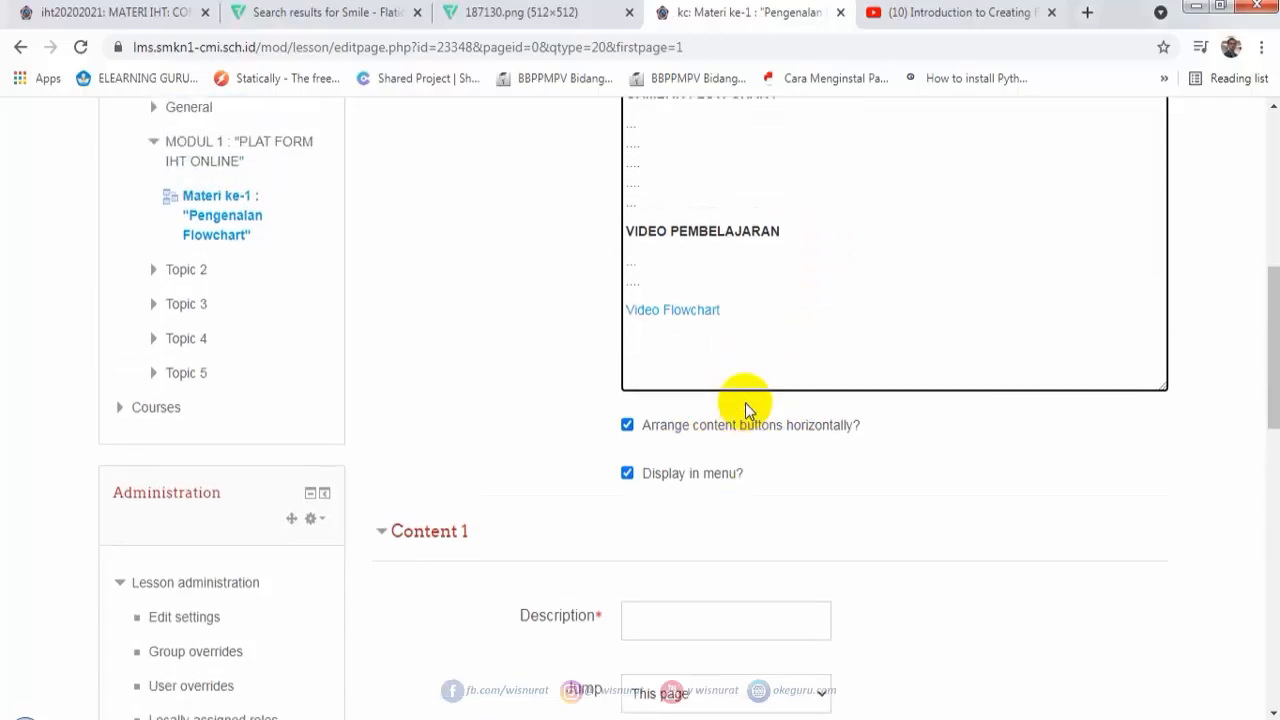
left_click(627, 425)
left_click(627, 472)
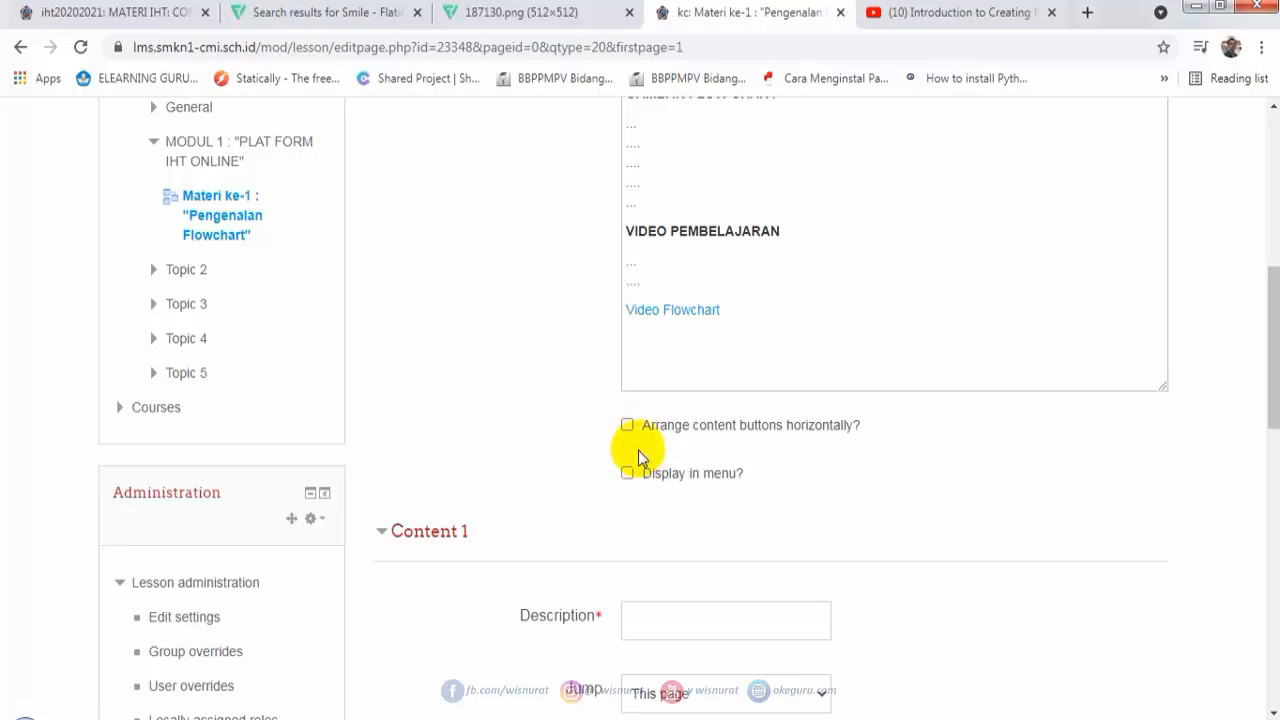
Set the Content 1 description to SELANJUTNYA with a jump to Next page, and save the page.
scroll(637, 465, "down", 3)
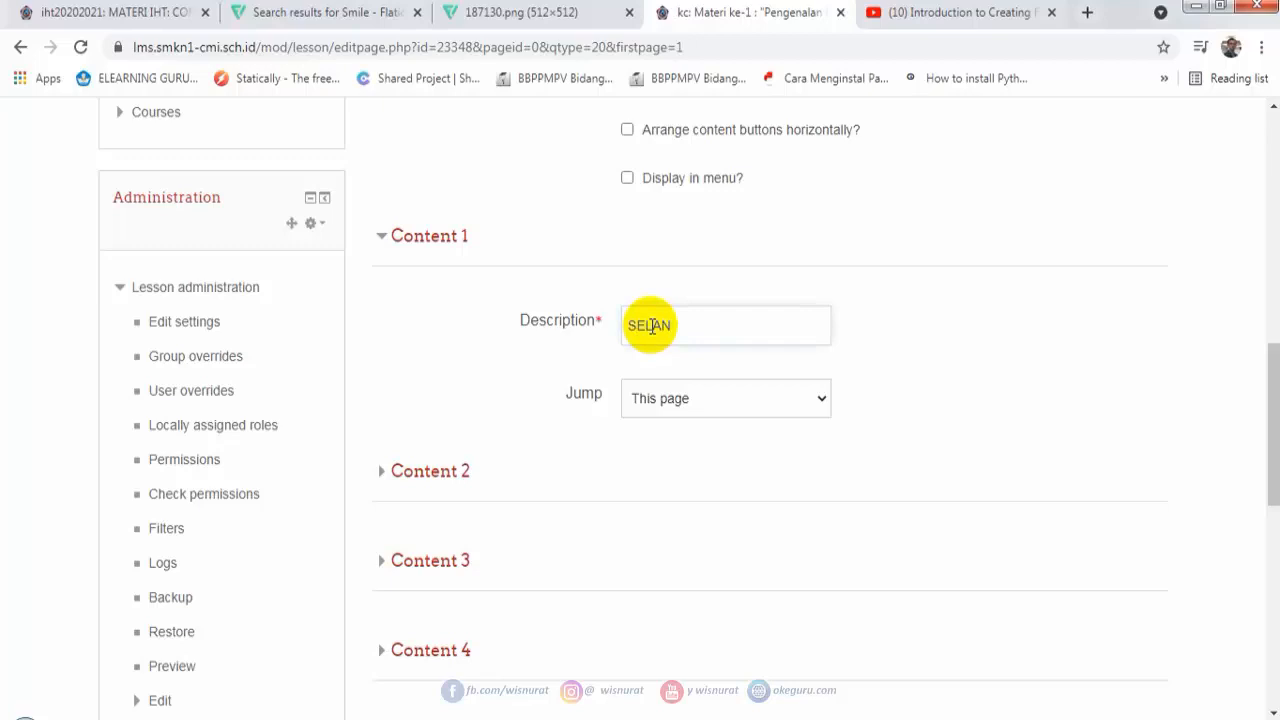
type("JUTNYA")
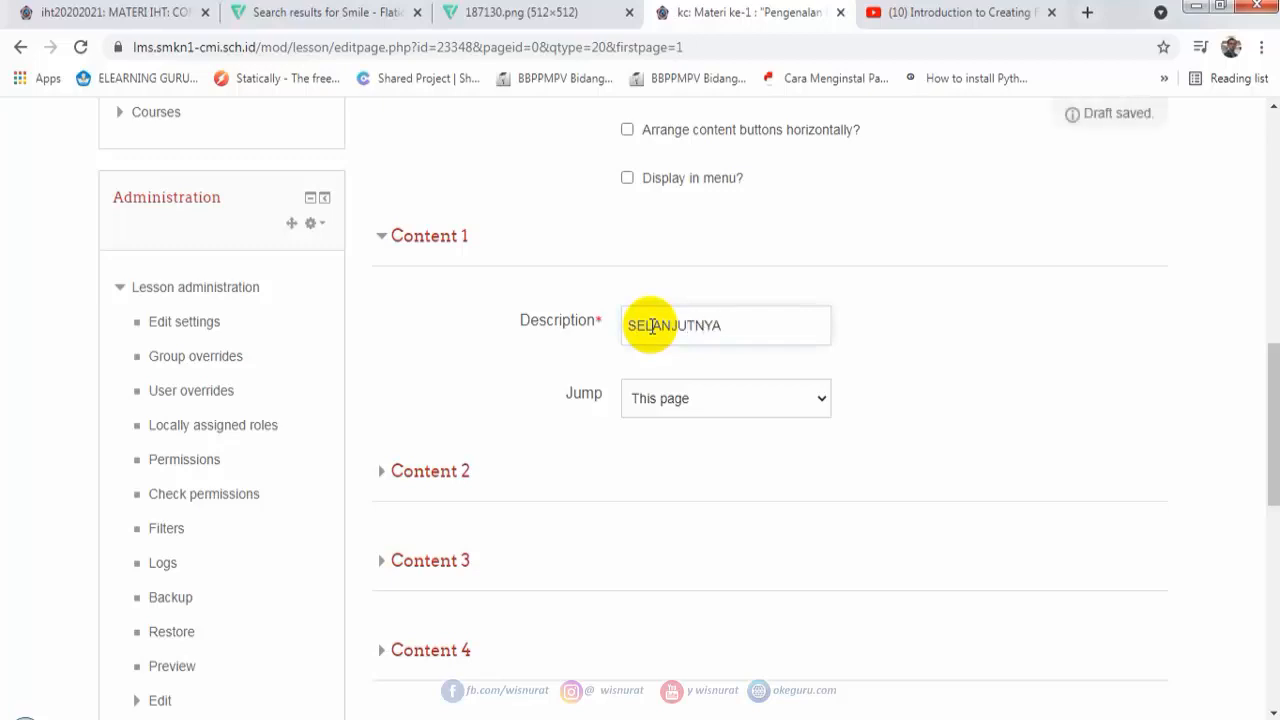
left_click(689, 410)
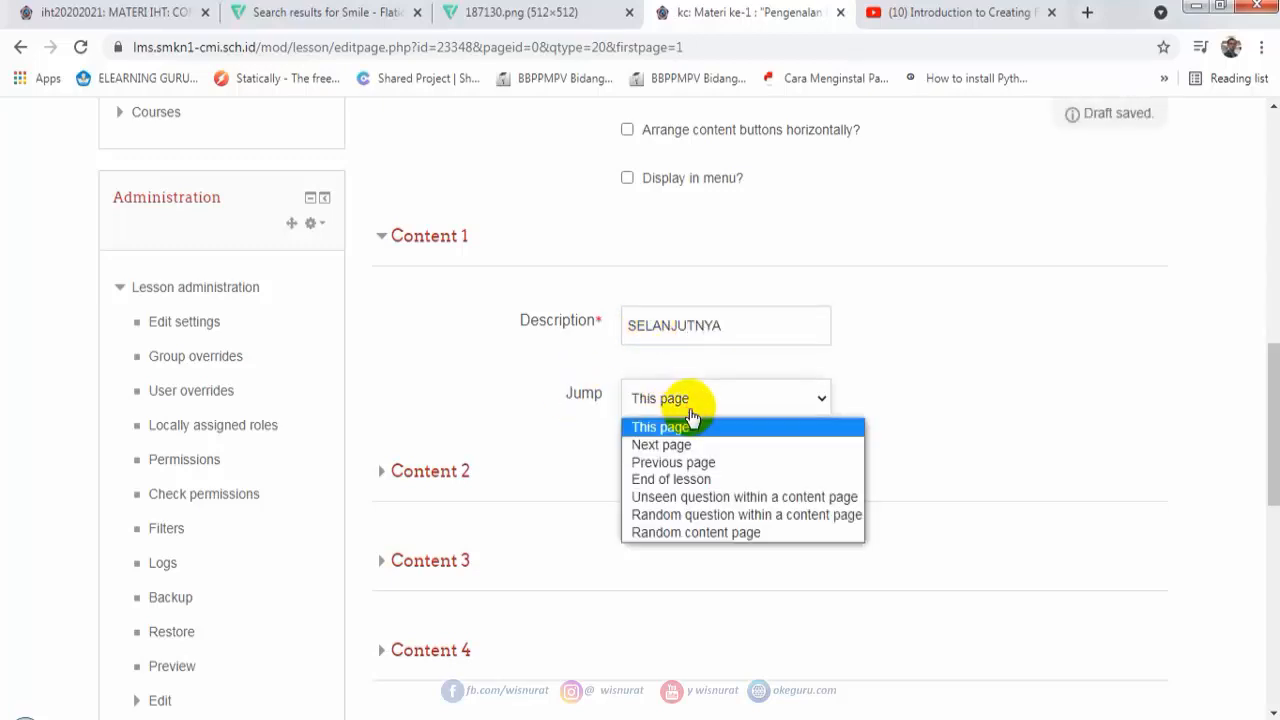
left_click(692, 446)
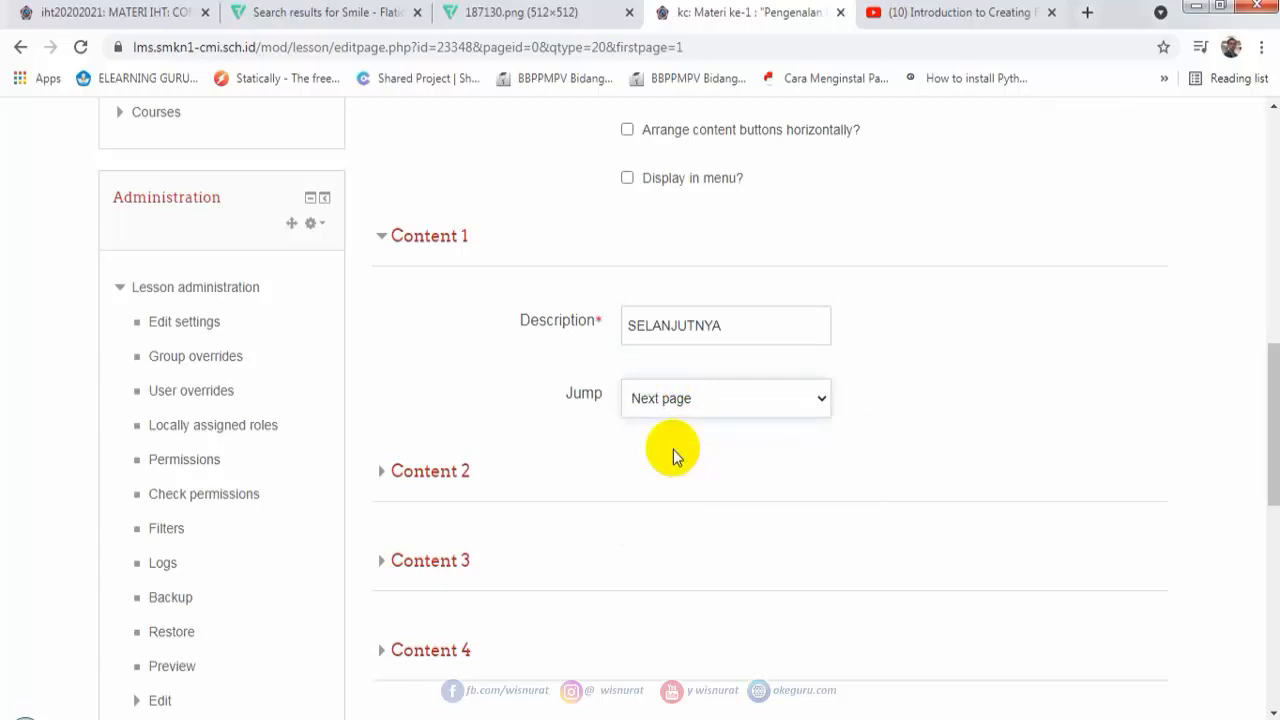
scroll(673, 449, "down", 3)
left_click(679, 536)
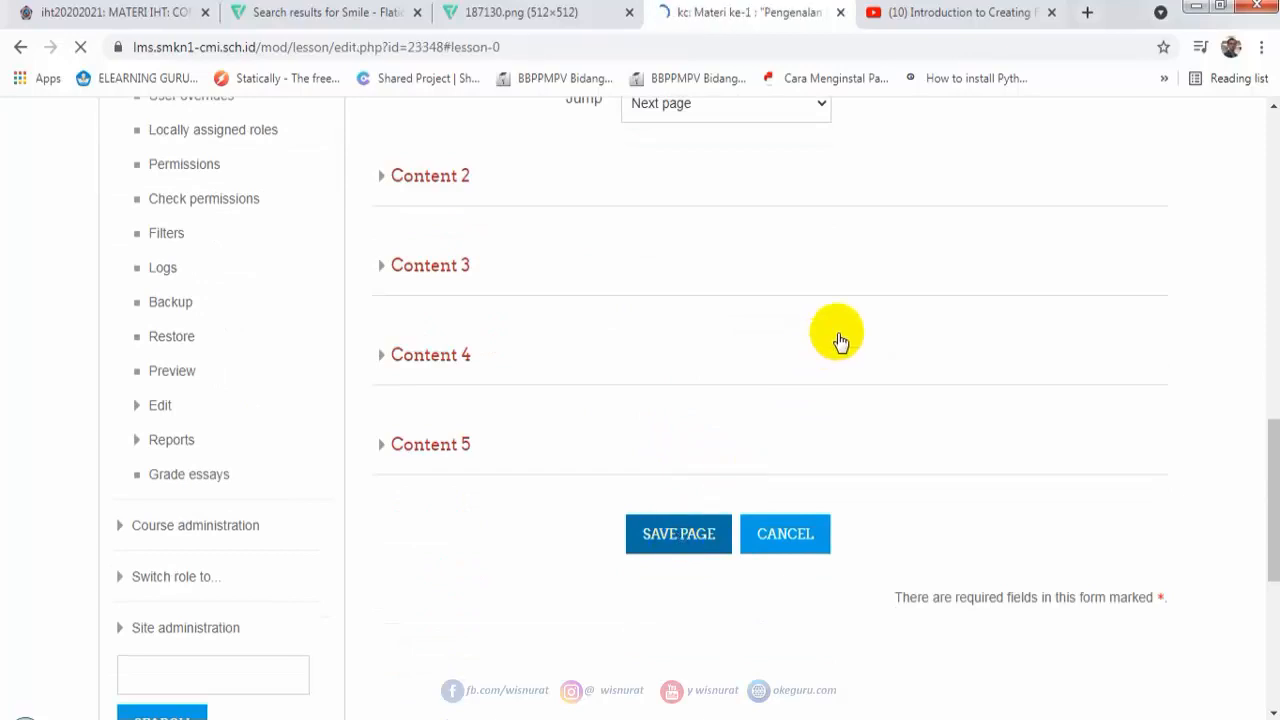
Add a Short answer question page after the saved flowchart content page and title it QUIZ 1.
scroll(689, 339, "down", 4)
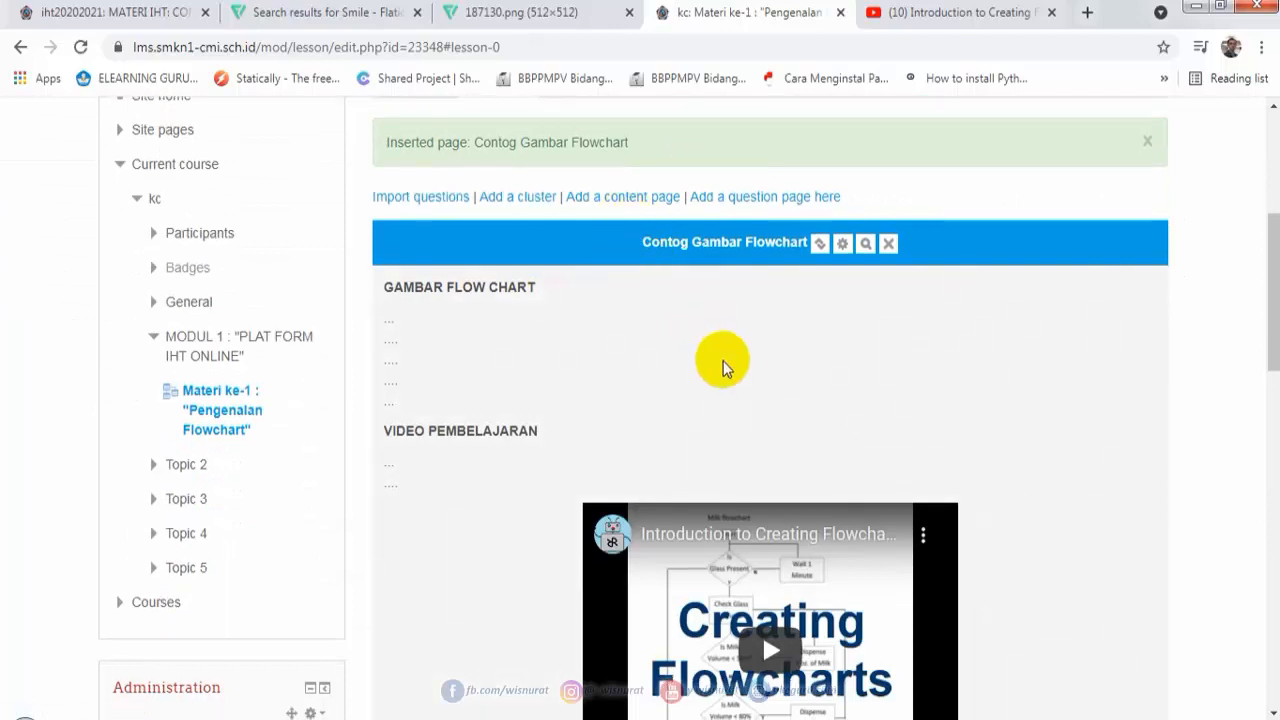
scroll(723, 362, "down", 2)
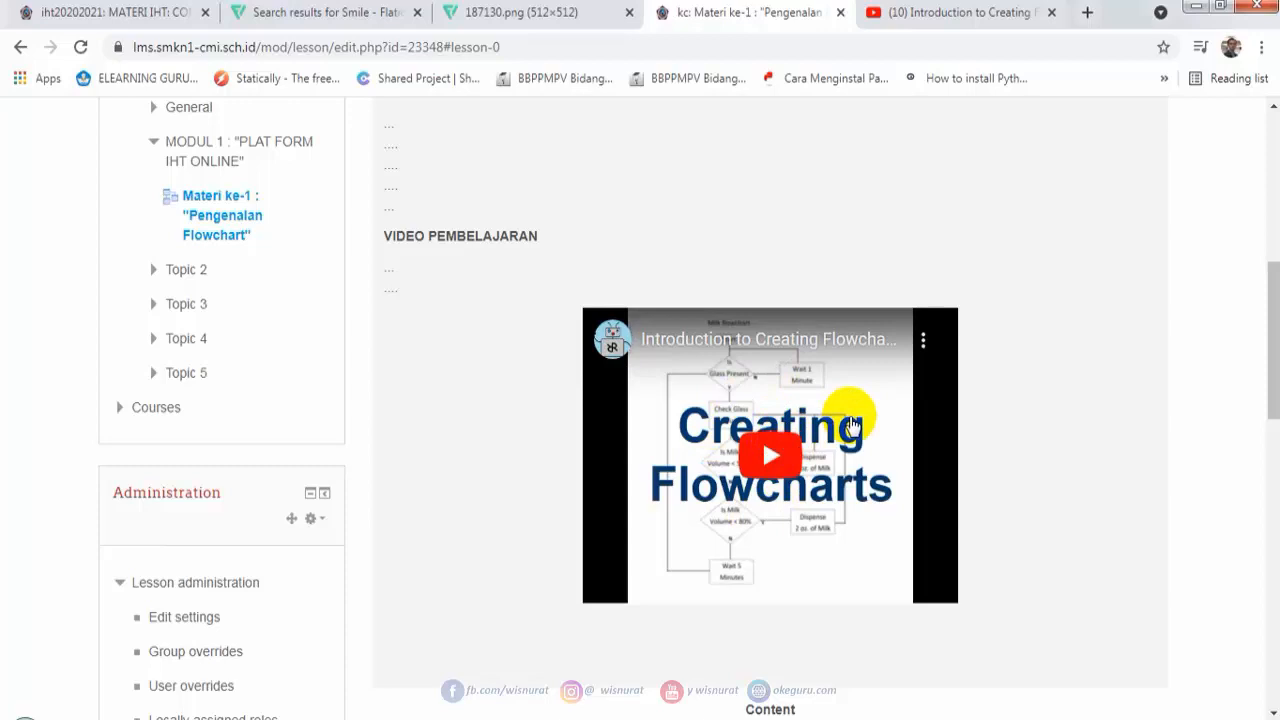
scroll(851, 427, "down", 2)
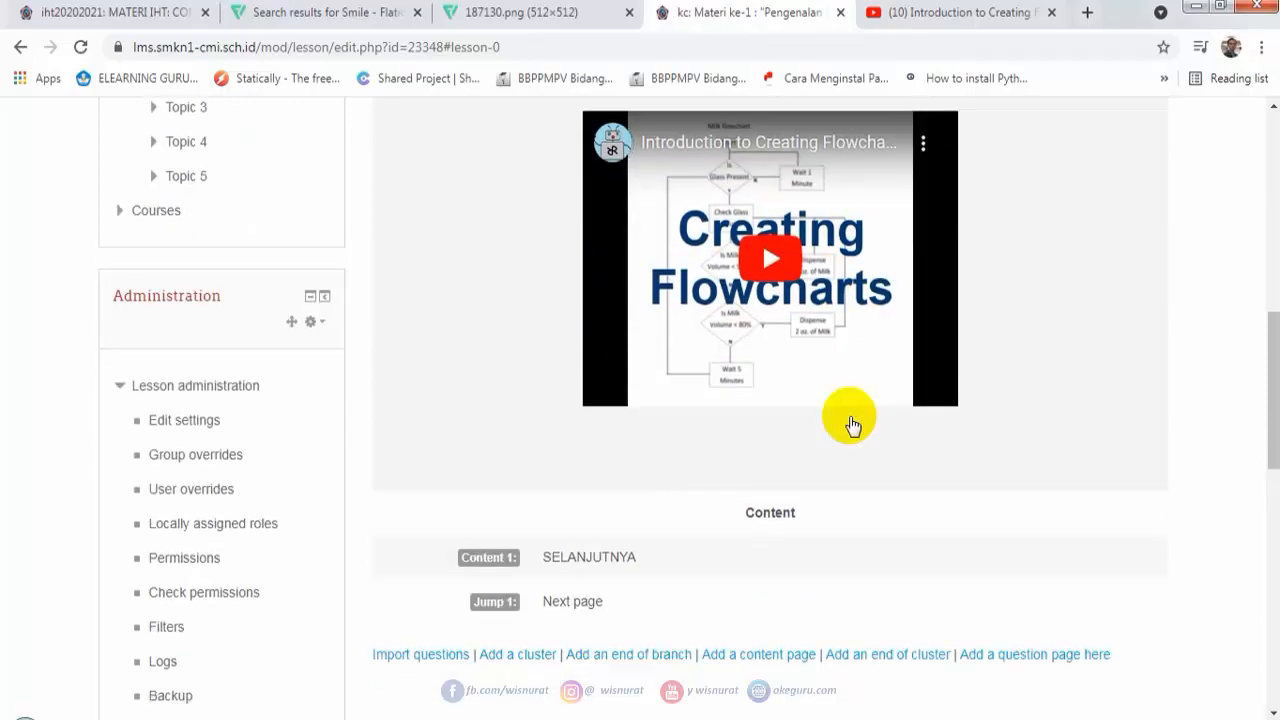
scroll(851, 427, "down", 2)
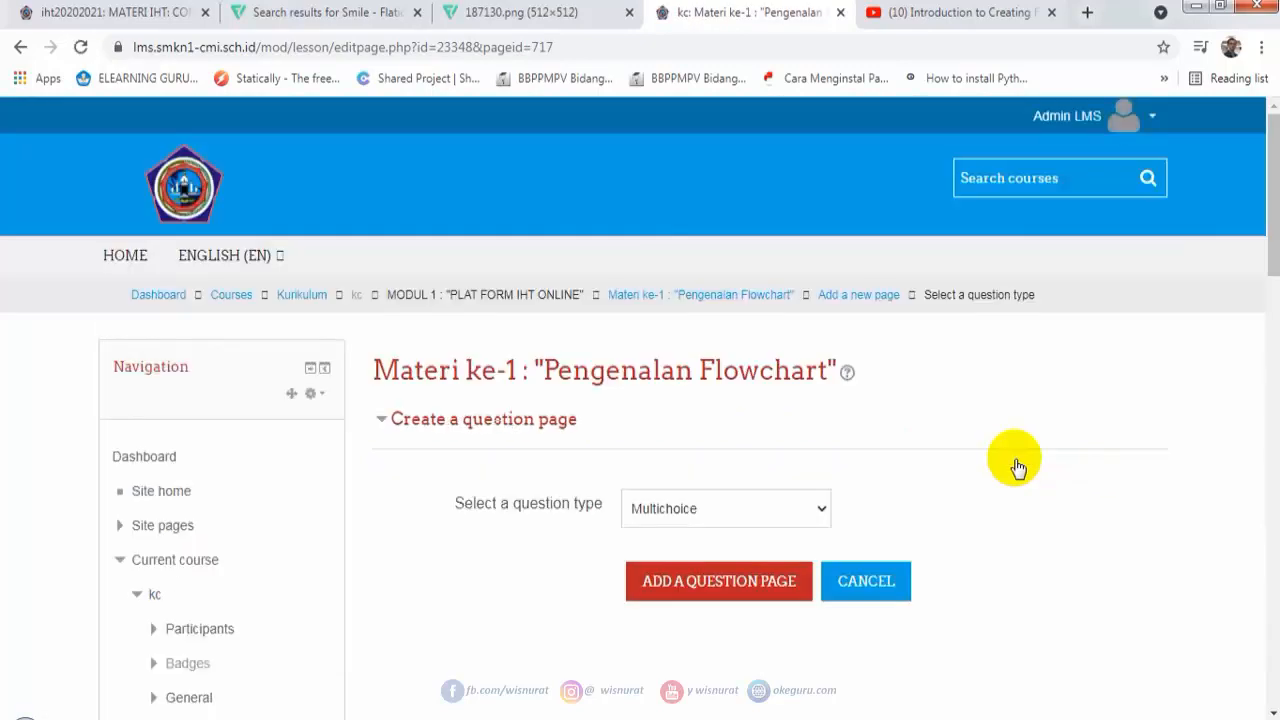
left_click(823, 512)
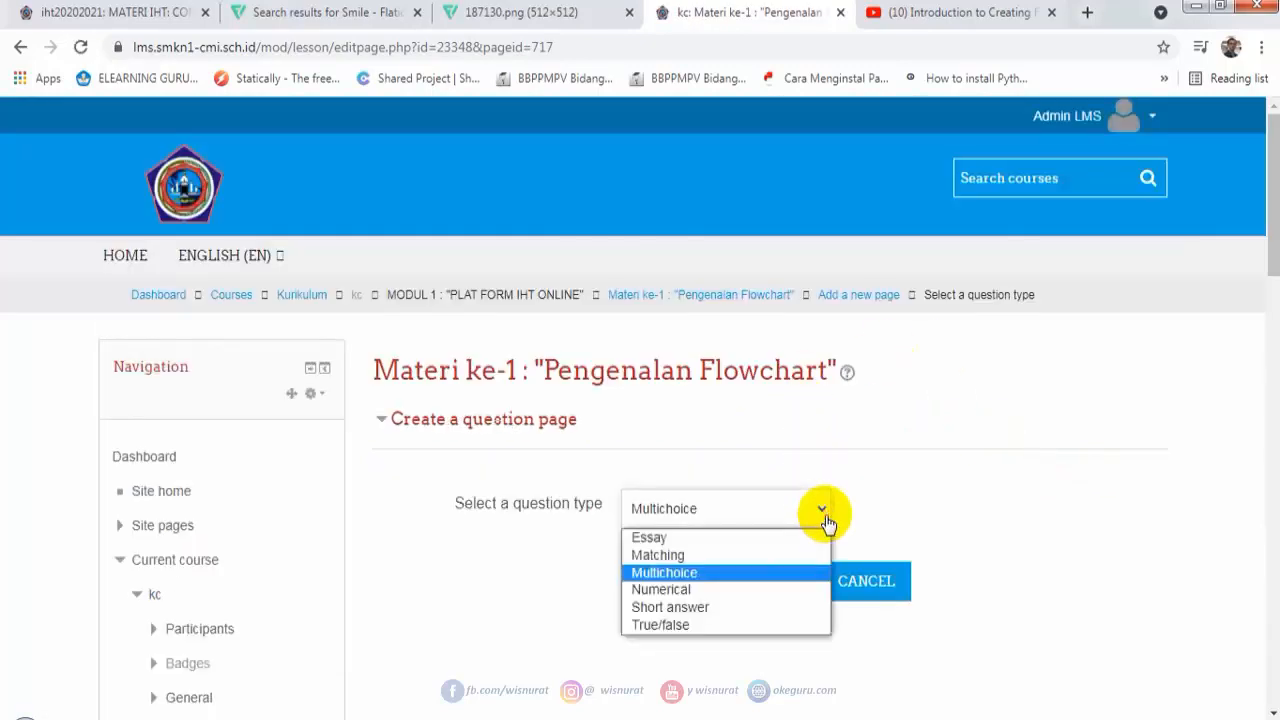
left_click(702, 607)
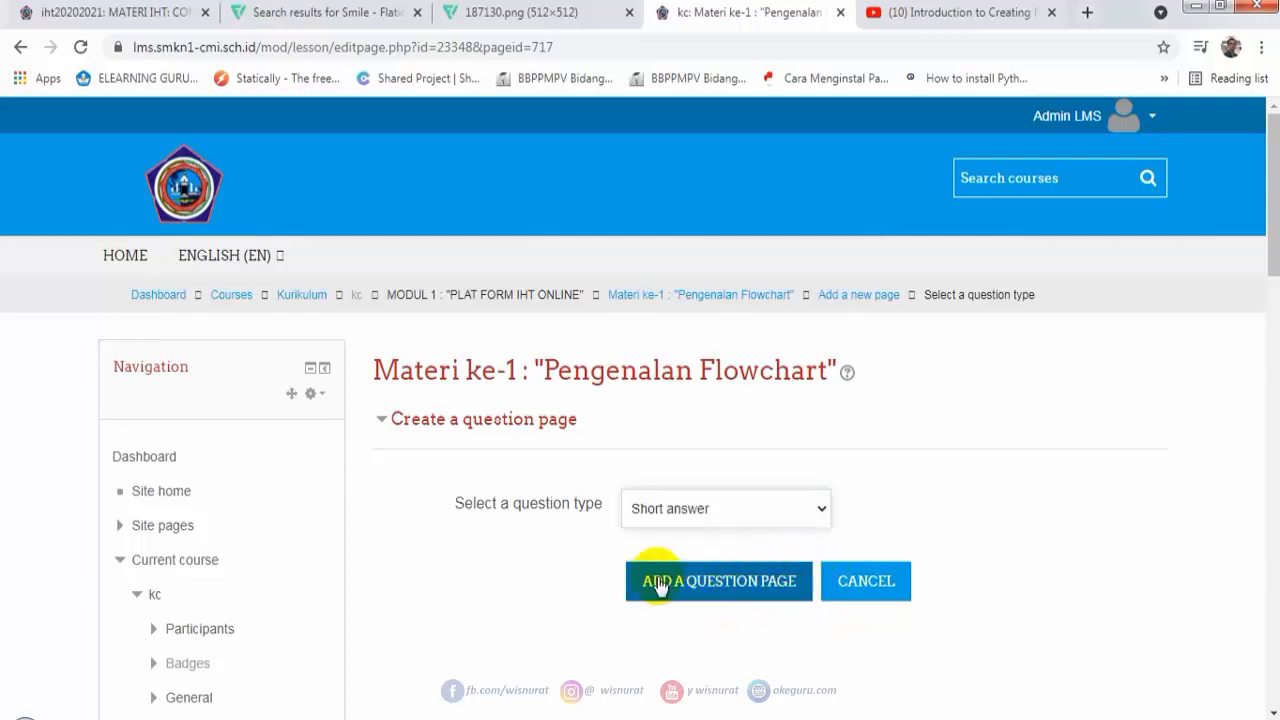
left_click(688, 583)
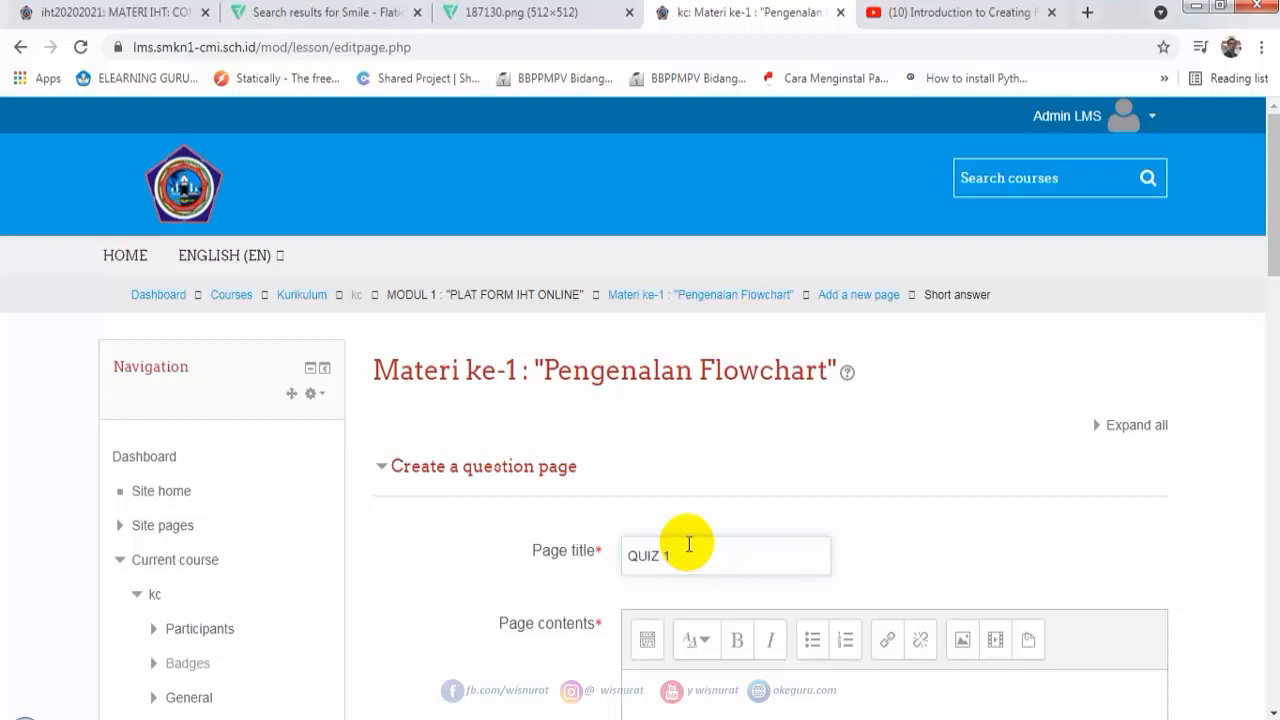
Write the question "Bentuk simbol ini adalah..." in the QUIZ 1 page contents and start a new line below it.
scroll(689, 545, "down", 3)
left_click(697, 486)
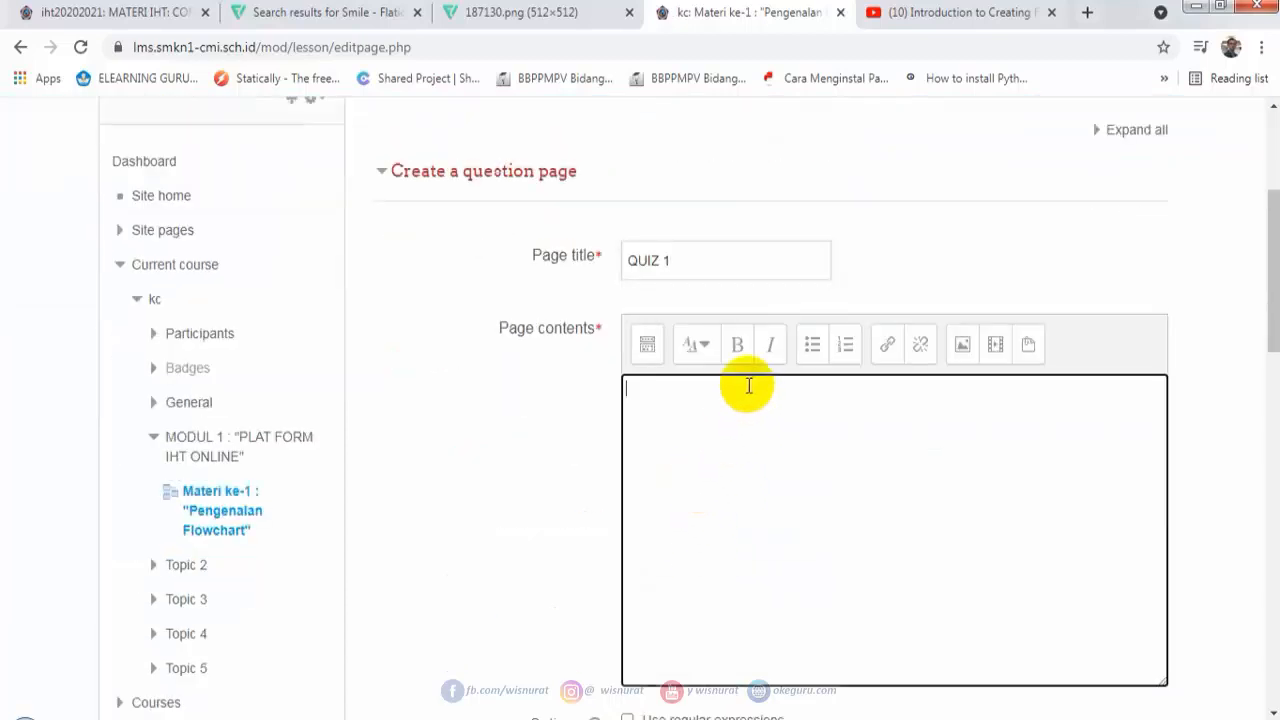
scroll(695, 409, "down", 2)
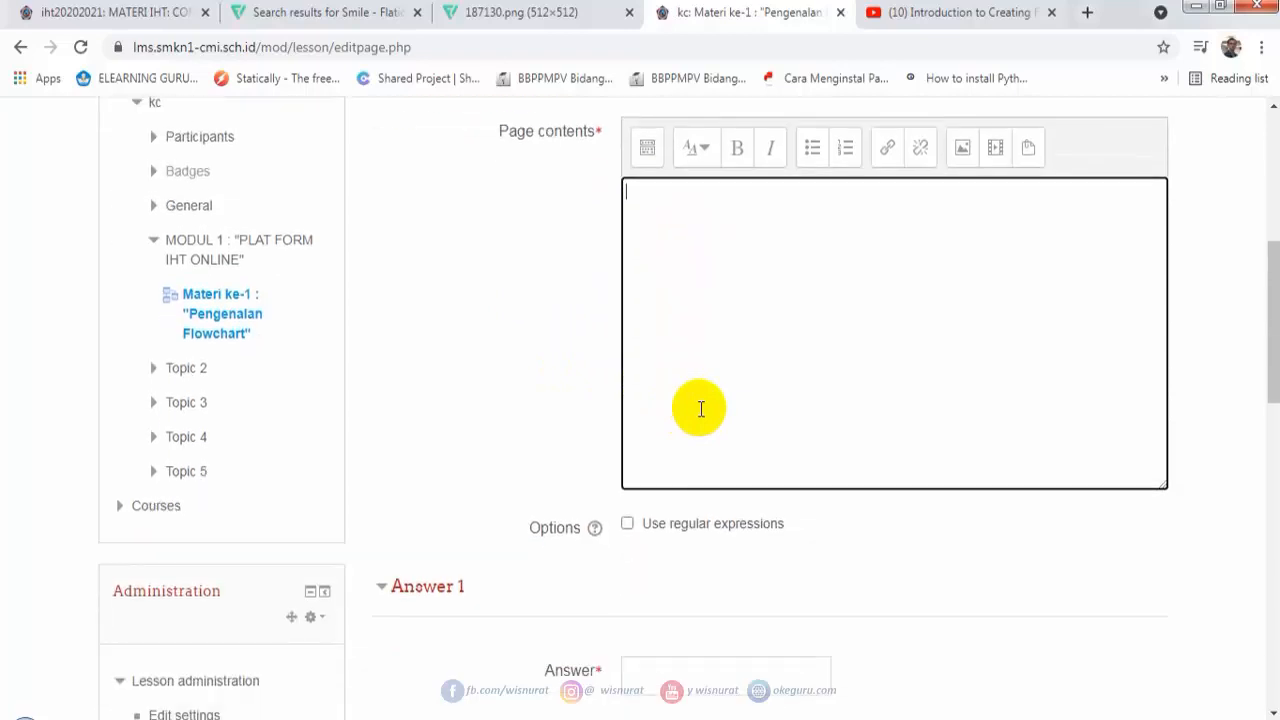
scroll(677, 290, "up", 1)
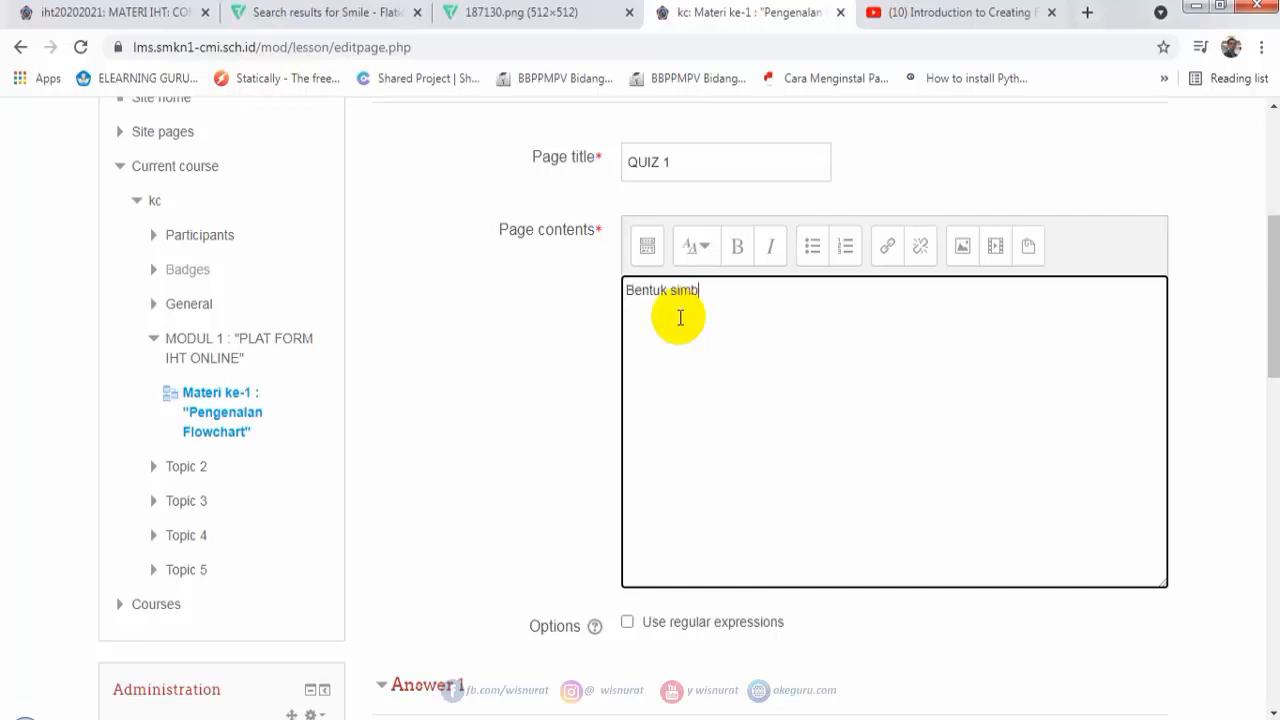
type("ol ini ada")
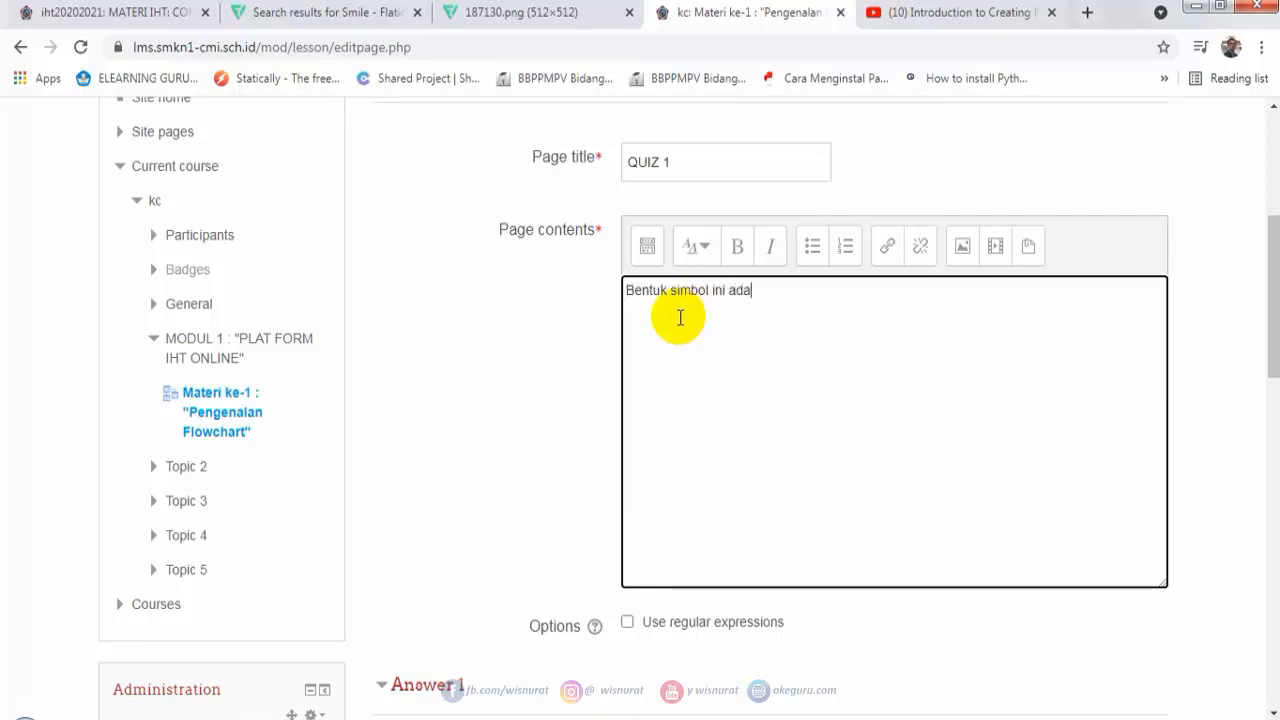
type("lah...")
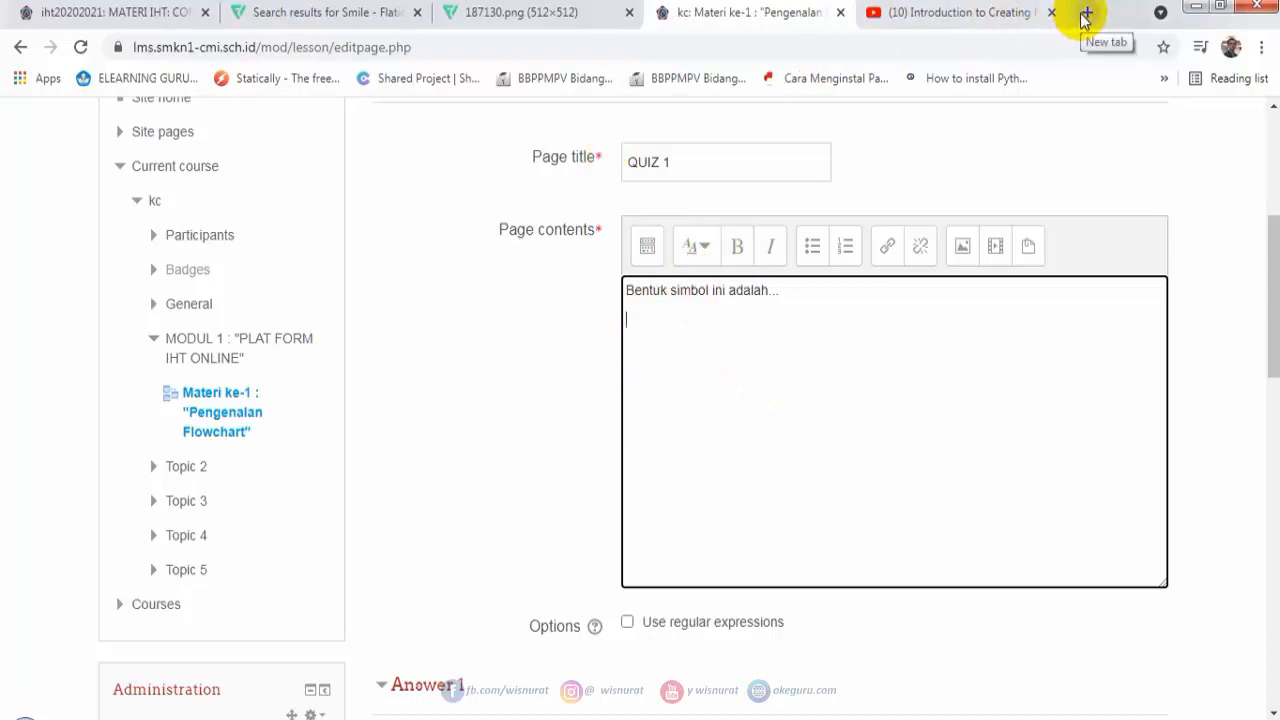
Switch to the Flaticon tab, close the smiley icon's details and search the icons for "square".
left_click(294, 13)
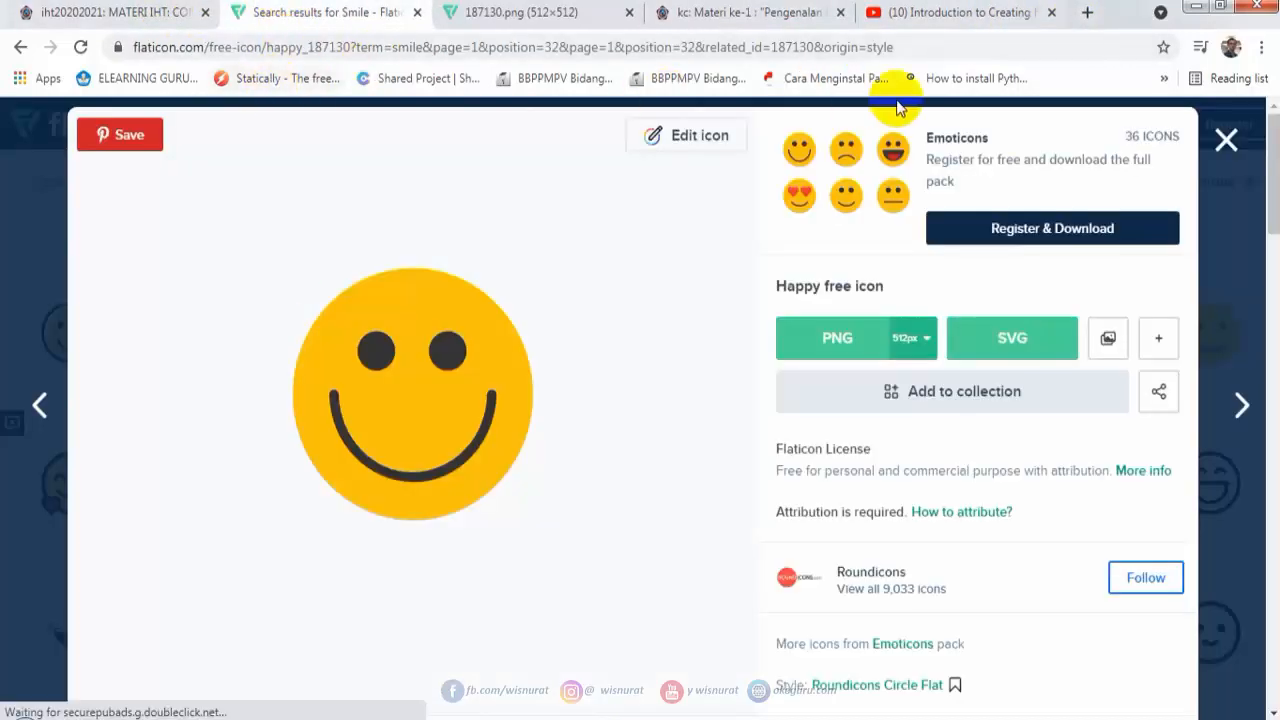
left_click(1226, 139)
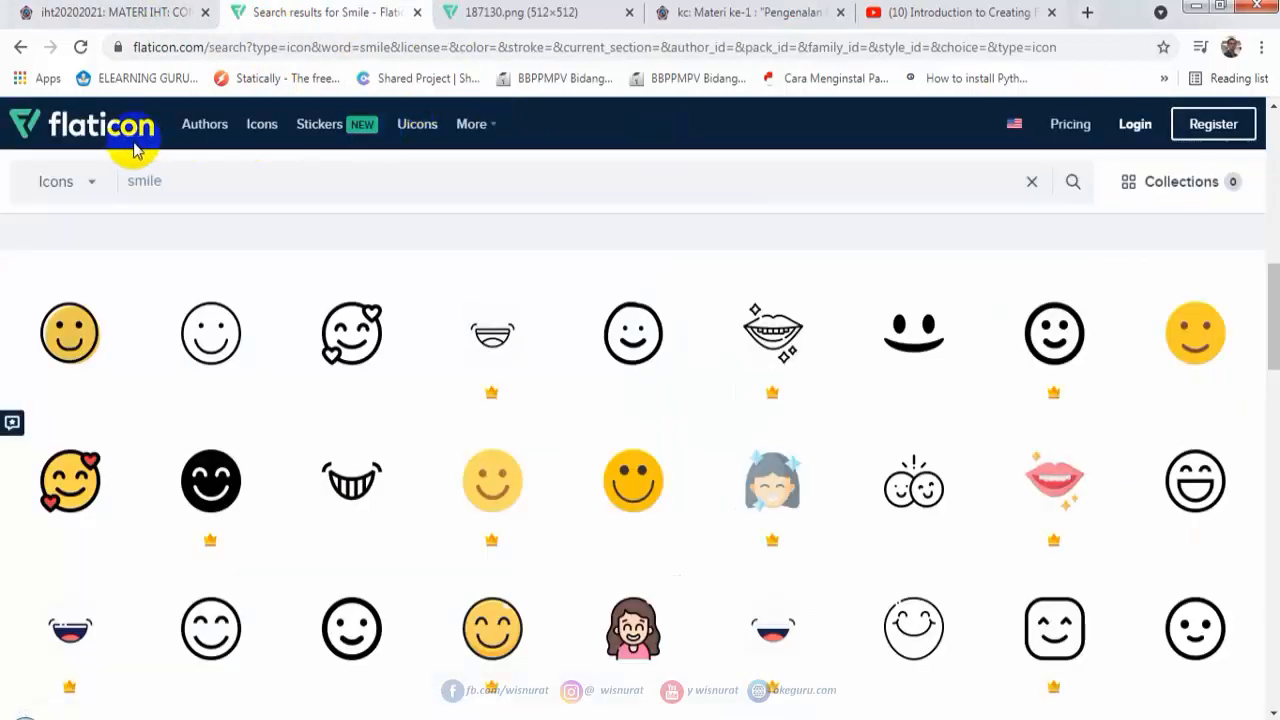
left_click_drag(171, 177, 110, 185)
key("BackSpace")
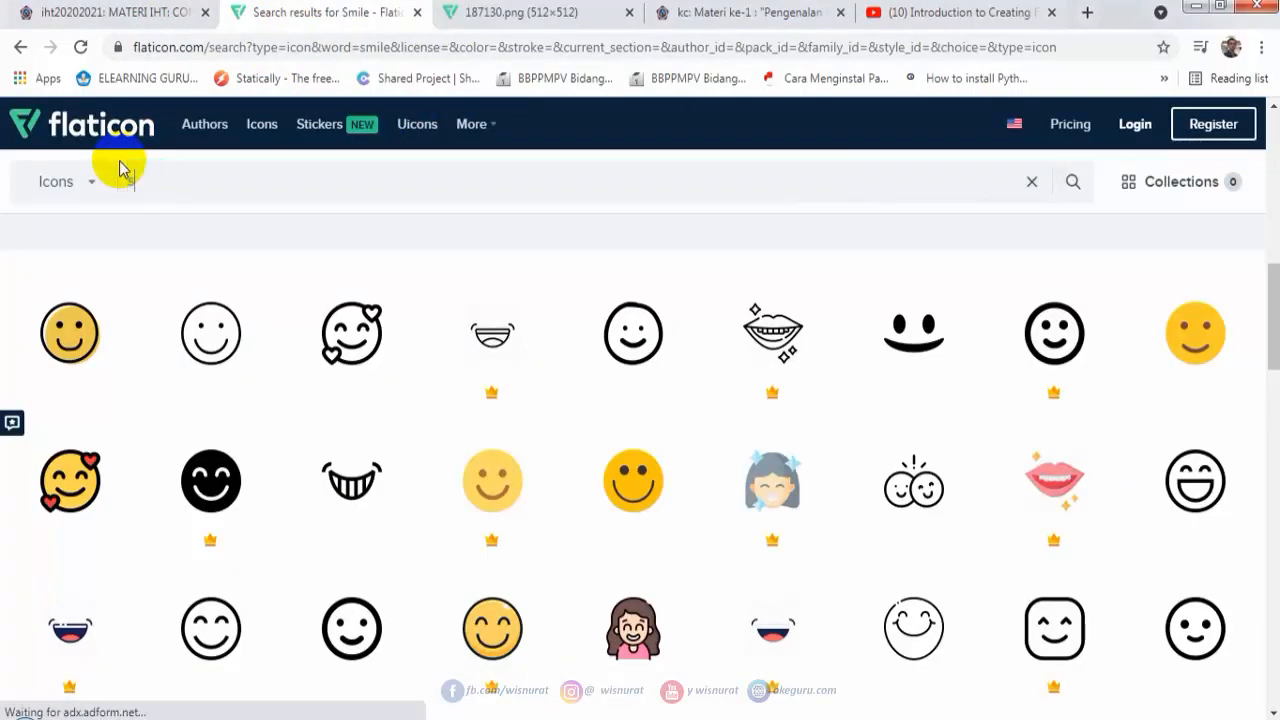
type("sauare")
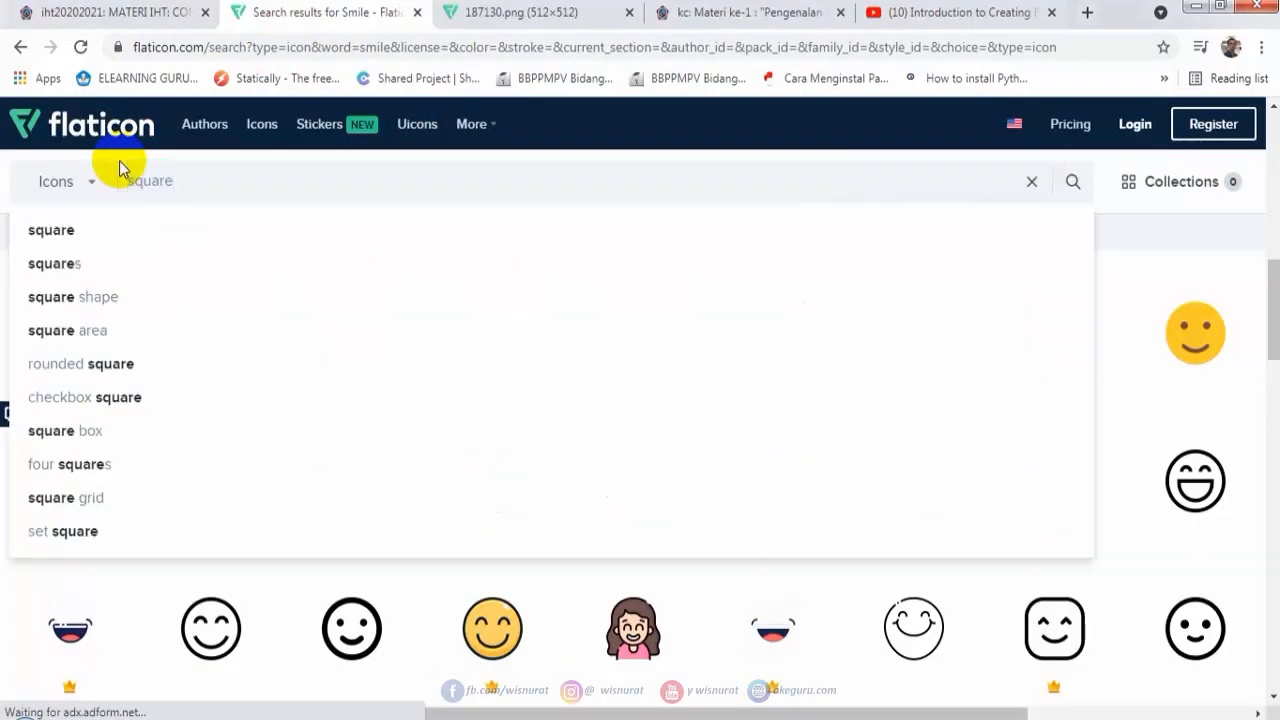
key("Return")
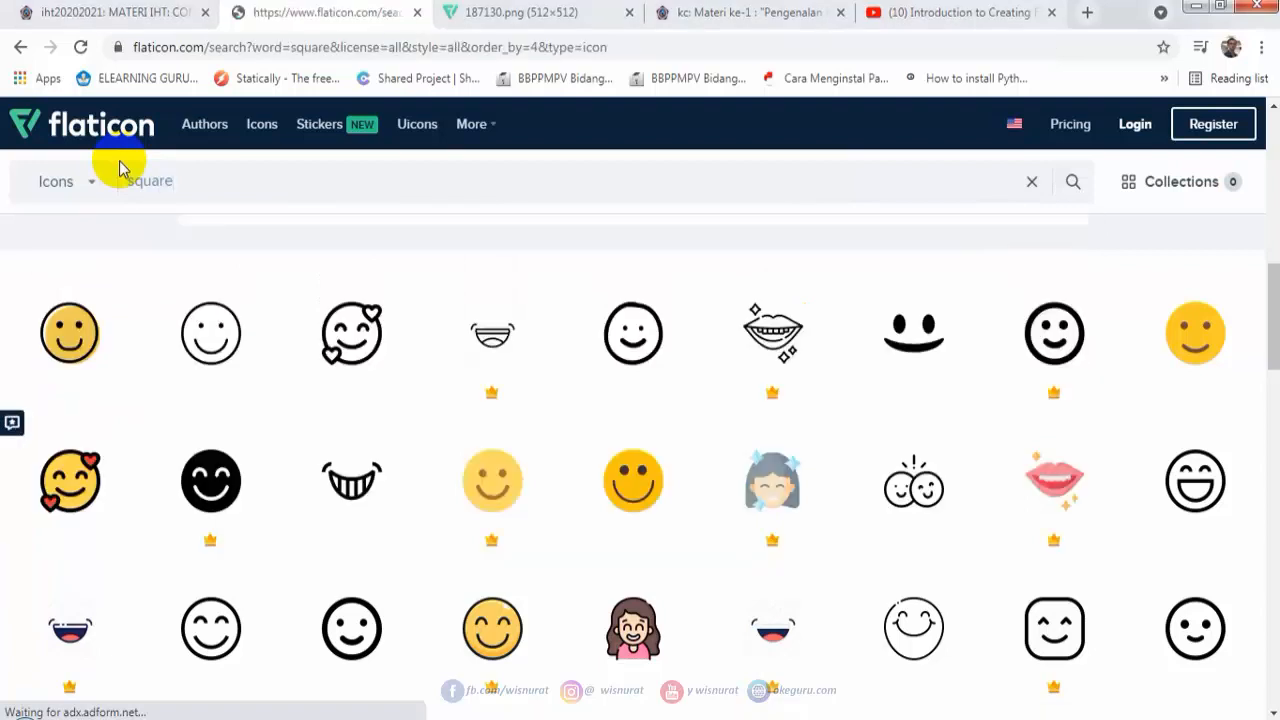
Close the advertisement window and open the details of the free thin-outlined square icon with sharp corners.
left_click(314, 351)
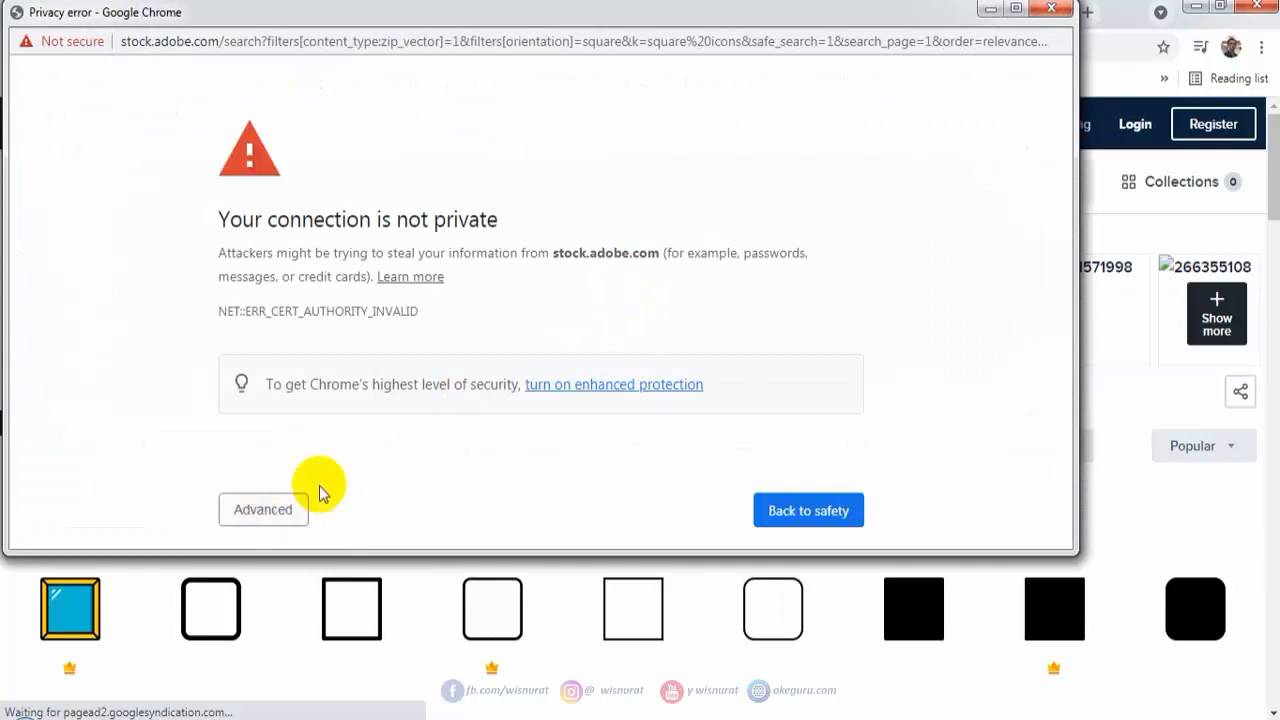
left_click(1052, 9)
scroll(251, 500, "down", 2)
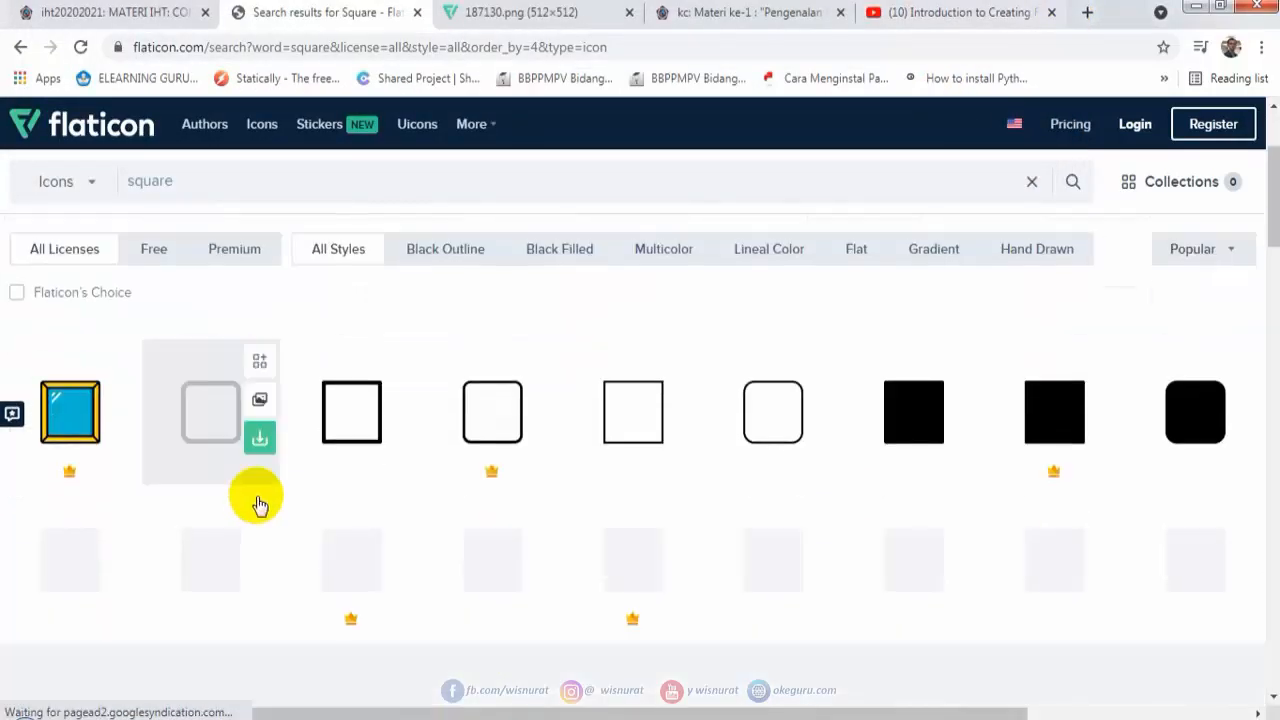
left_click(631, 425)
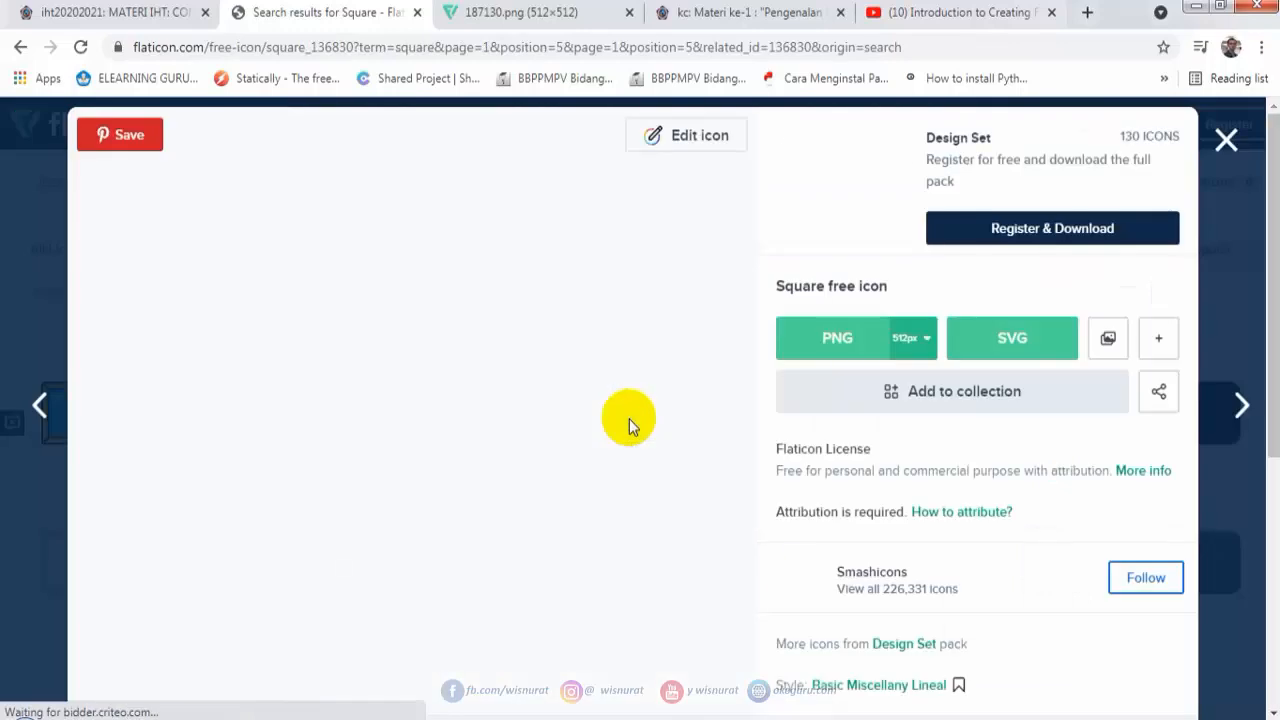
Open the square icon's image in a new tab, switch to that tab and copy the image address.
right_click(405, 390)
left_click(422, 400)
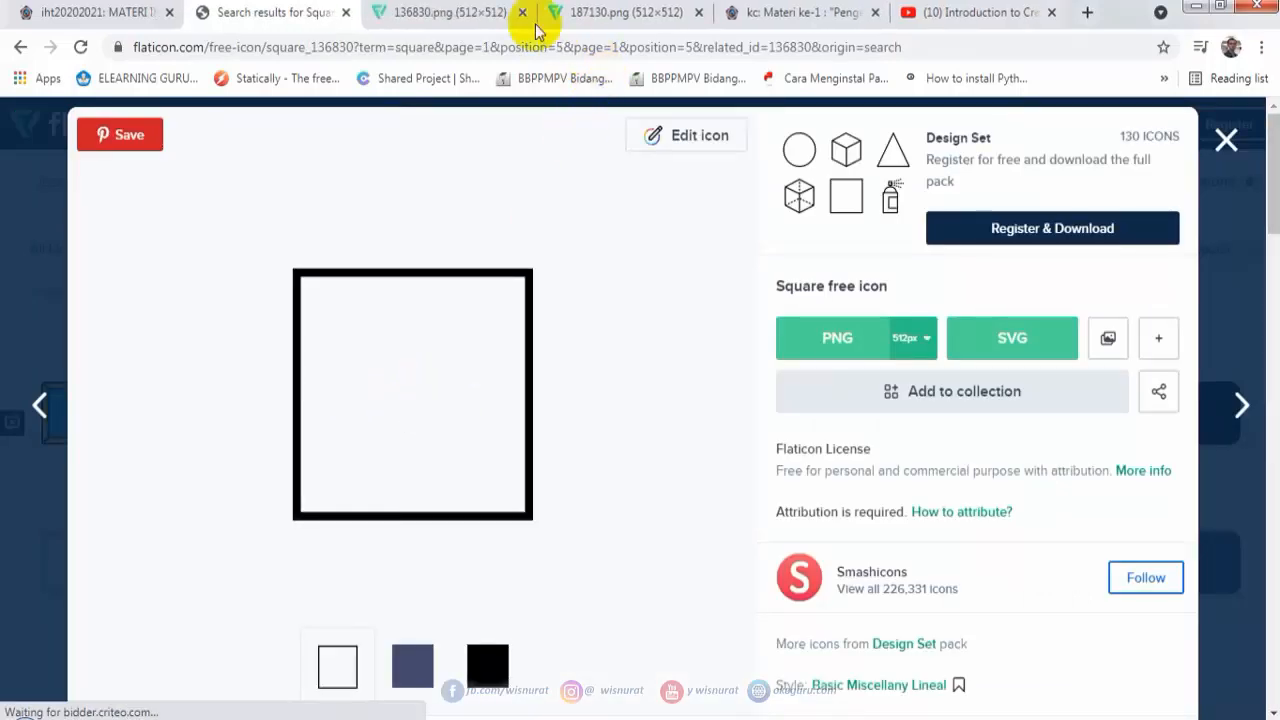
left_click(457, 18)
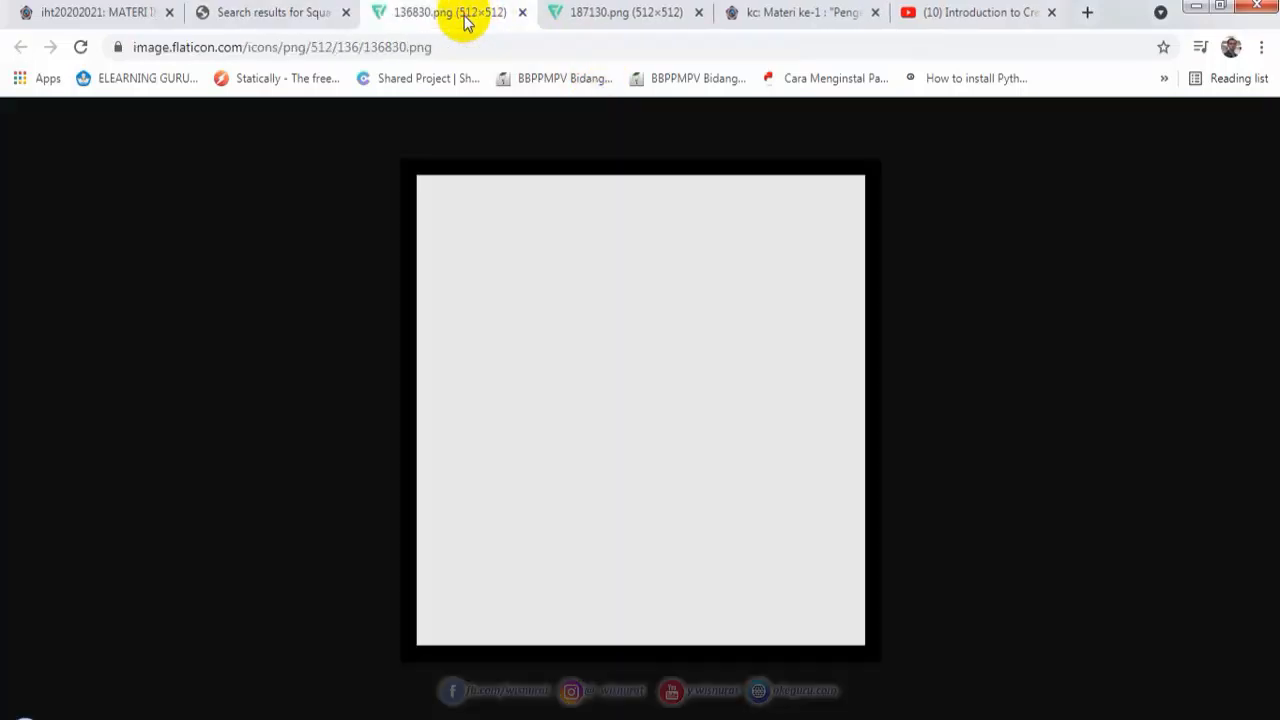
left_click(408, 46)
key("ctrl+c")
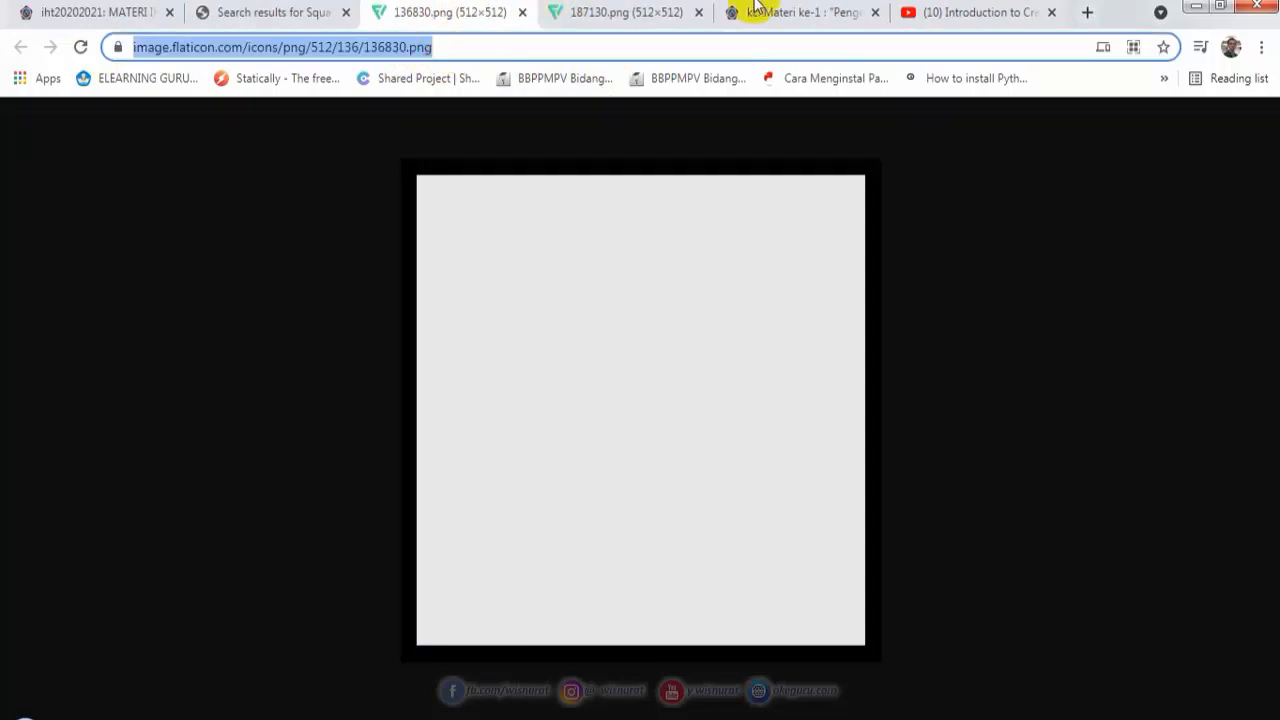
Return to the QUIZ 1 page tab and add an image below the question using the copied square icon address.
left_click(795, 12)
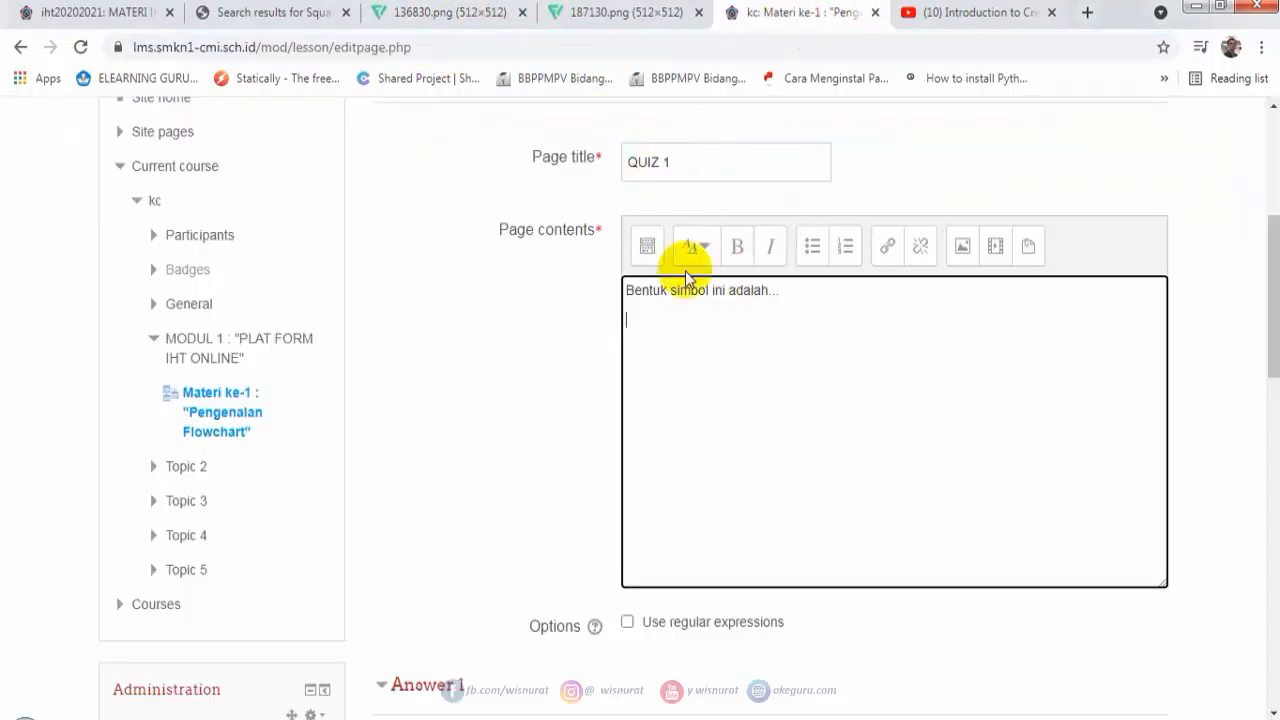
left_click(958, 252)
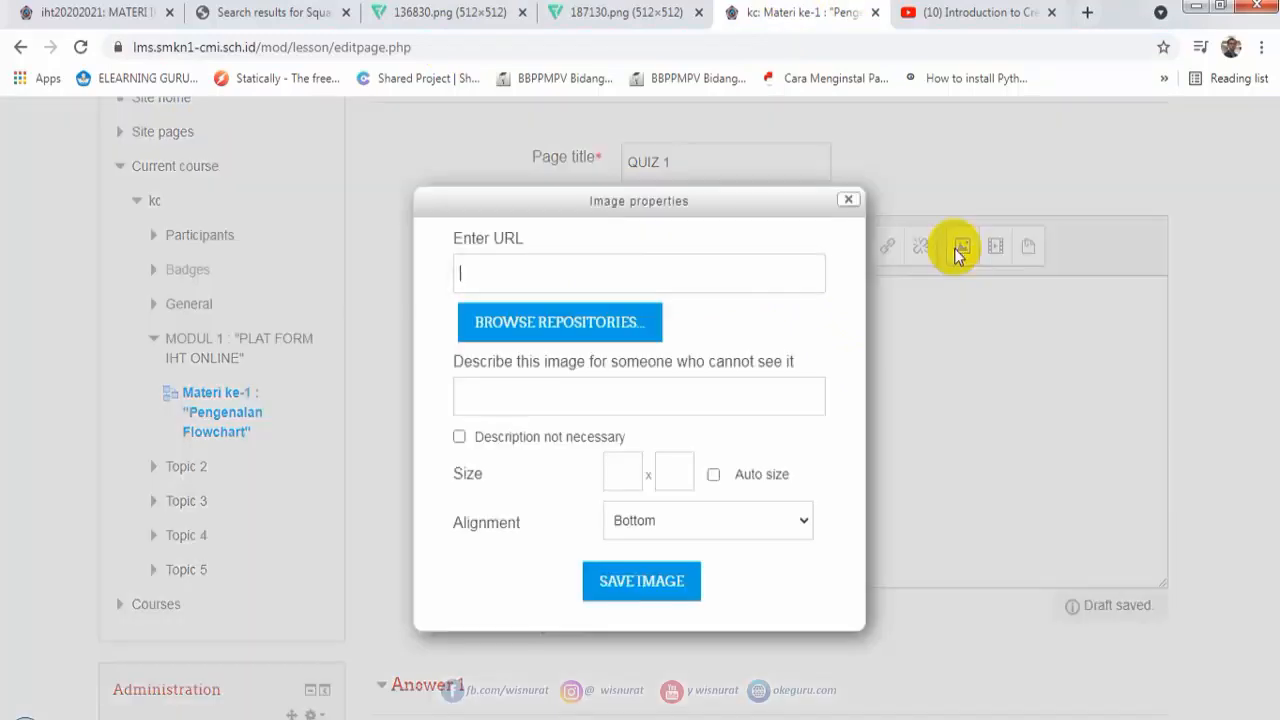
right_click(570, 284)
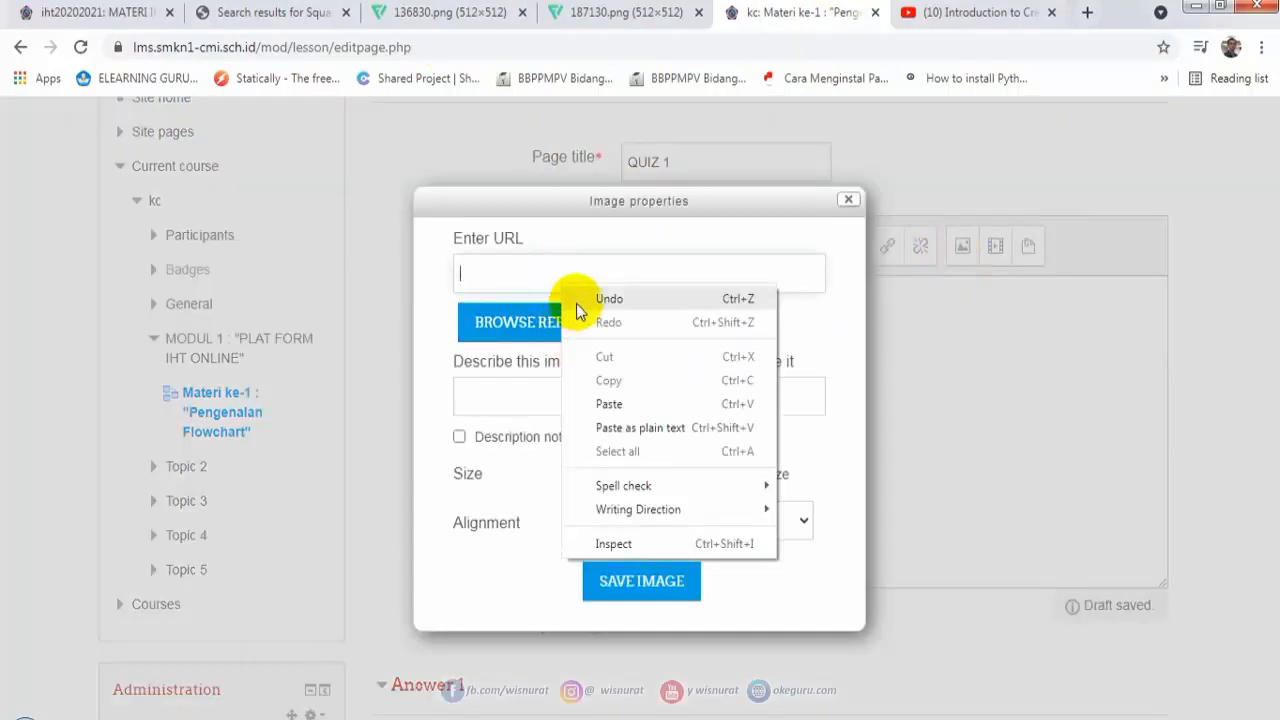
left_click(600, 403)
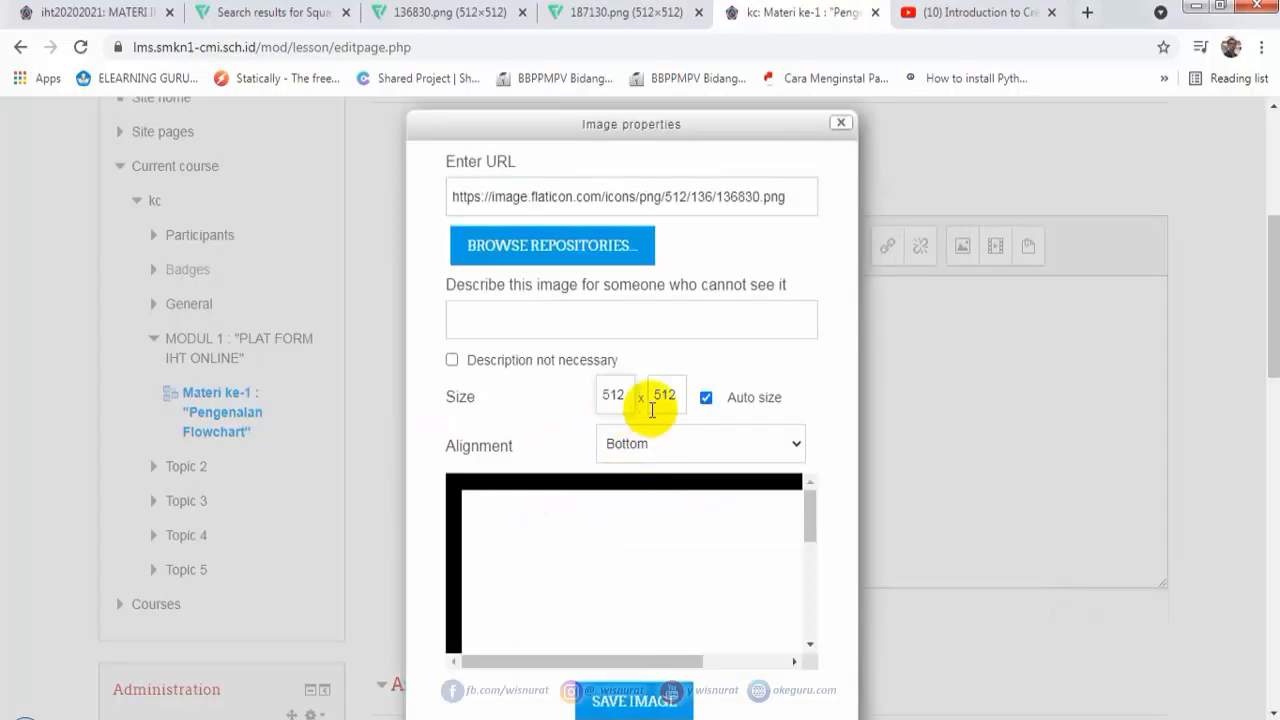
Resize the square image to 100 x 100, mark its description as not necessary and save it into the page contents.
left_click_drag(623, 395, 598, 402)
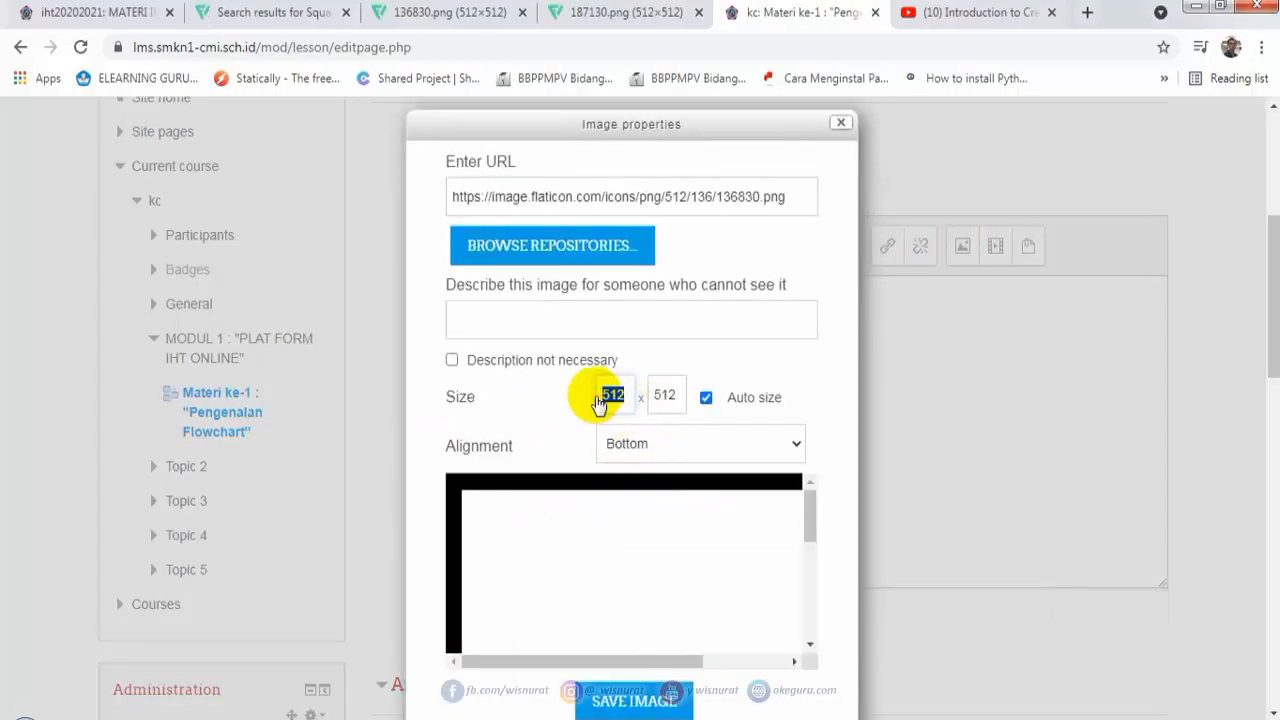
type("100")
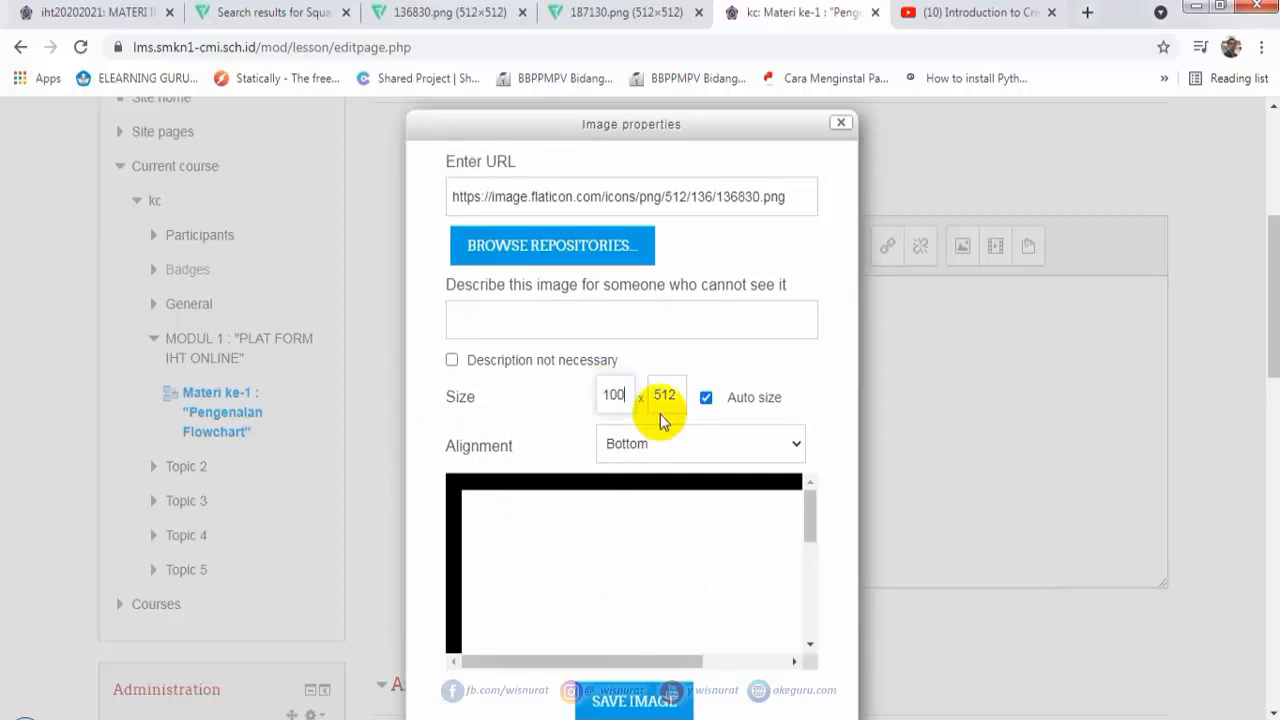
left_click(668, 395)
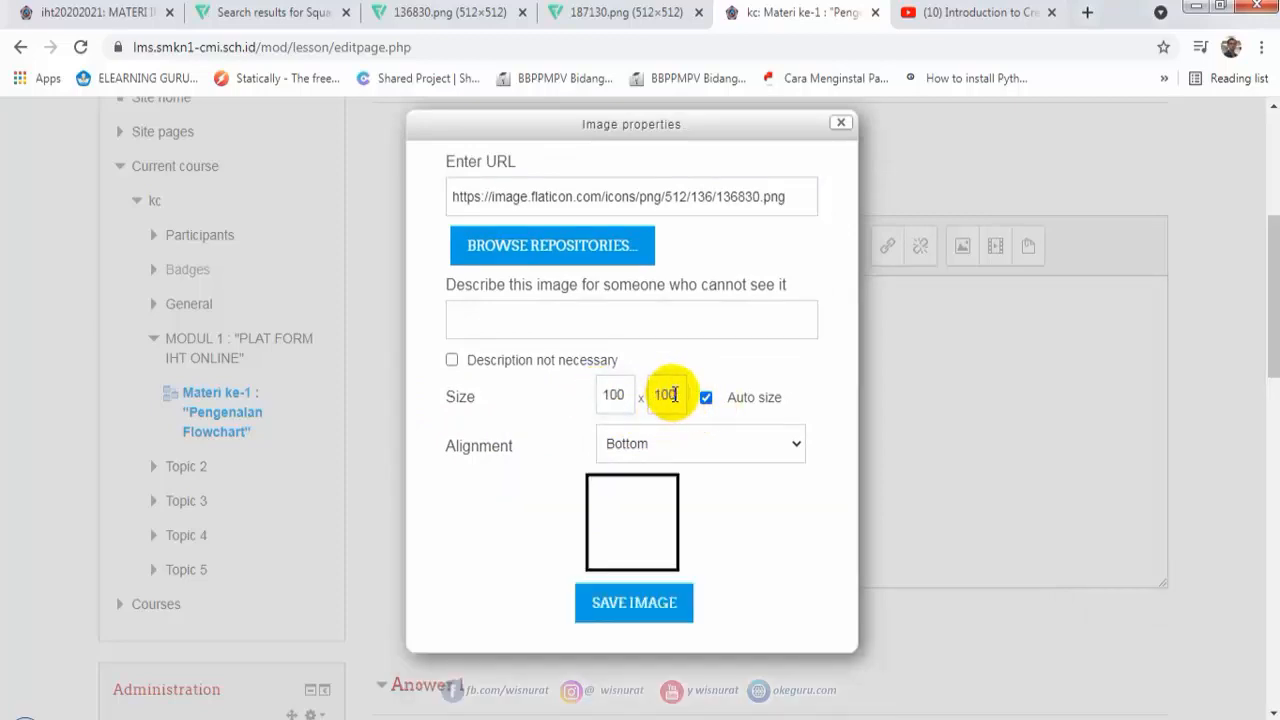
left_click(452, 362)
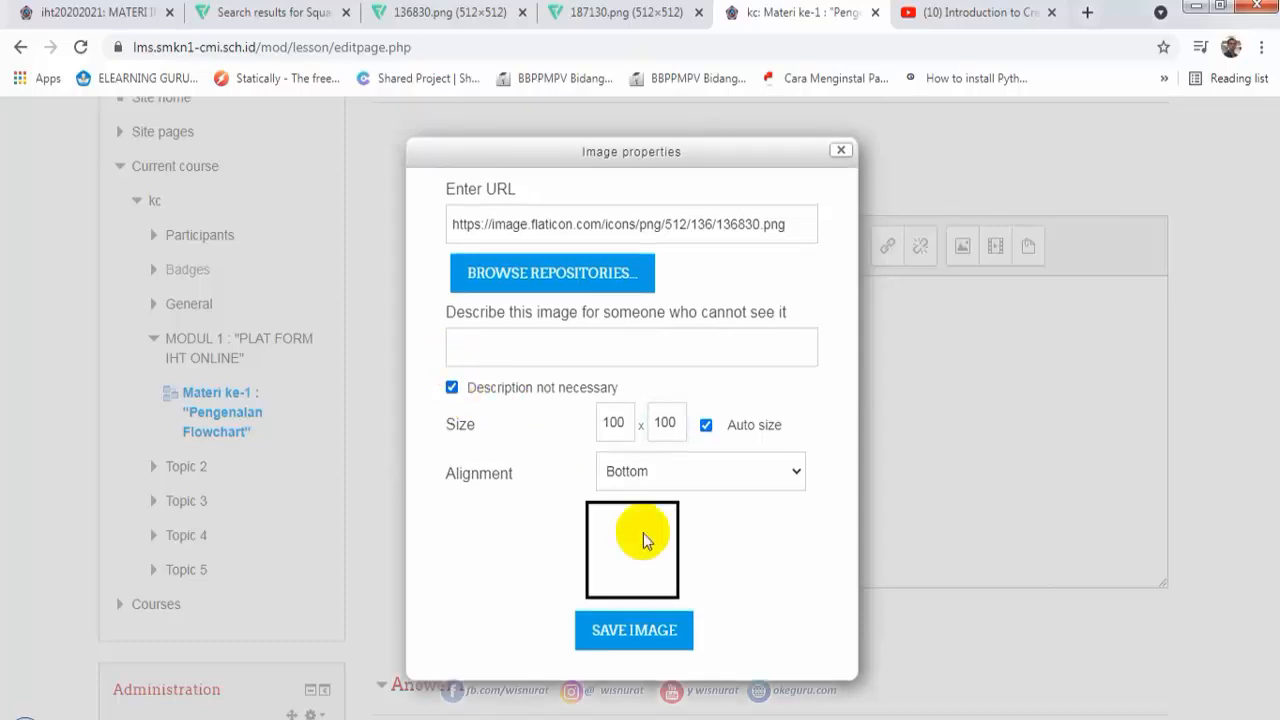
left_click(662, 612)
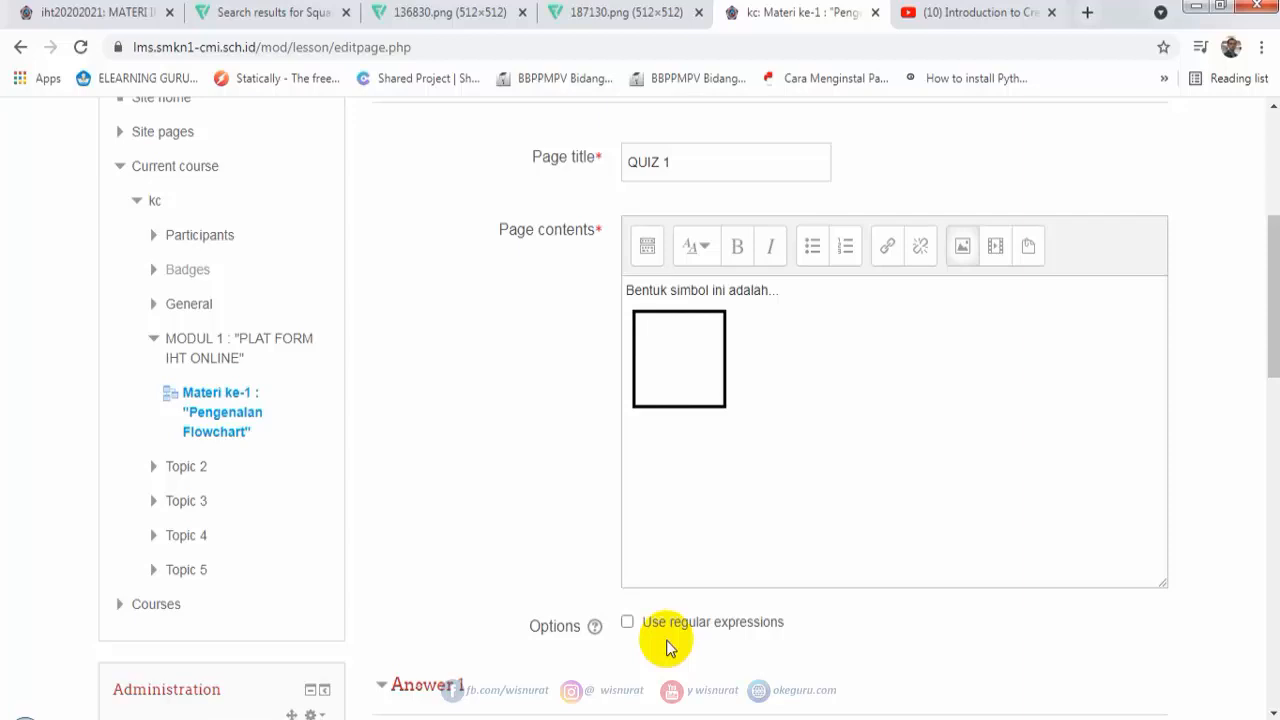
Enter "kotak" as Answer 1 of QUIZ 1 and write "Jawaban benar" as its response.
scroll(642, 599, "down", 4)
left_click(649, 374)
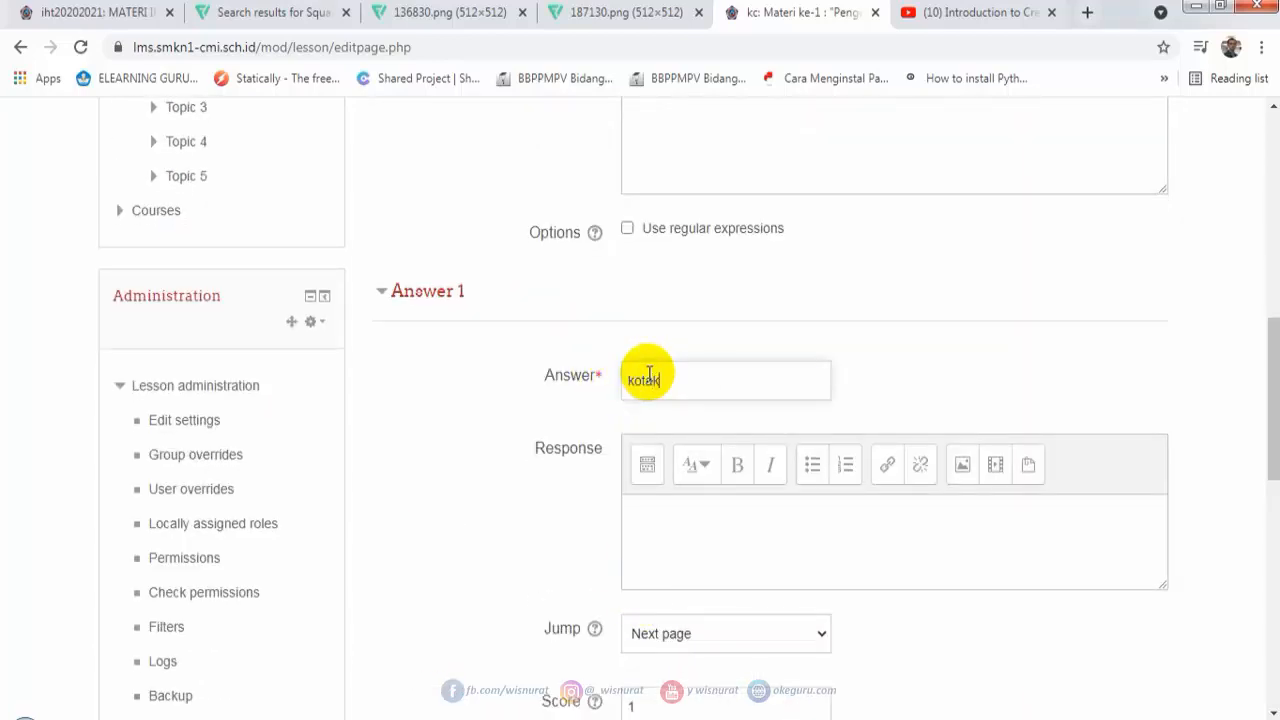
left_click(679, 538)
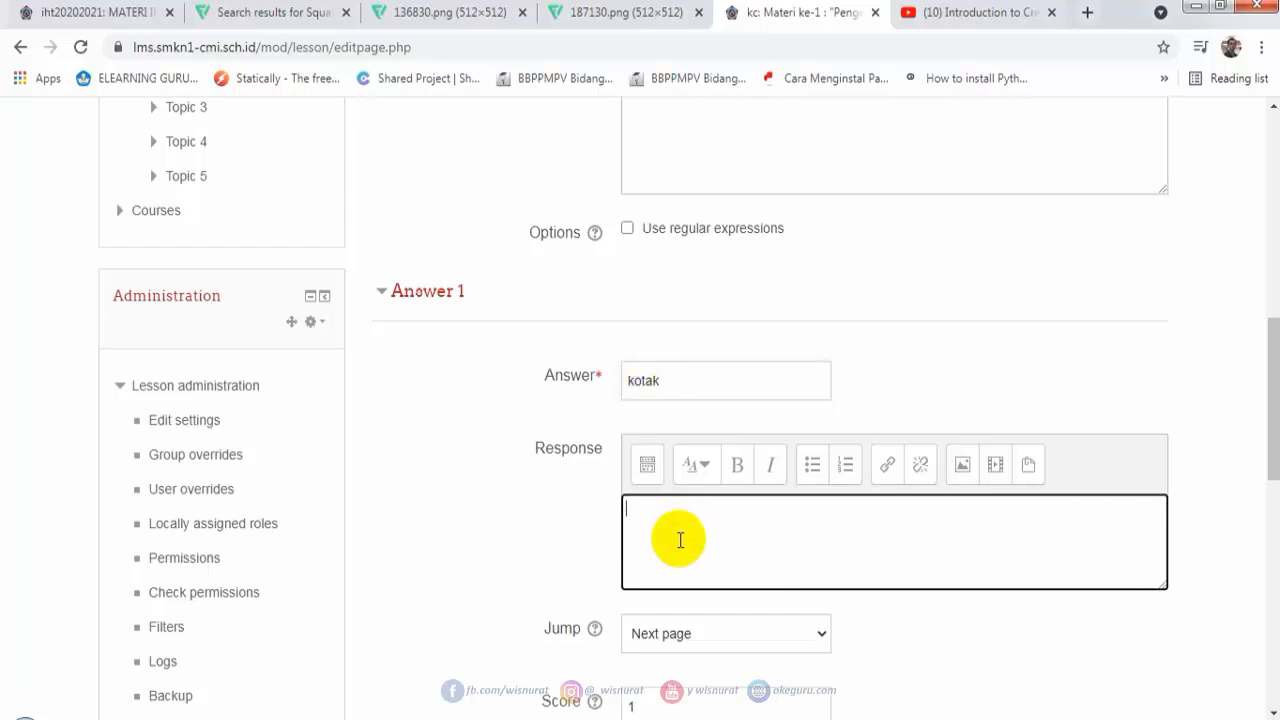
type("Jawaban benar")
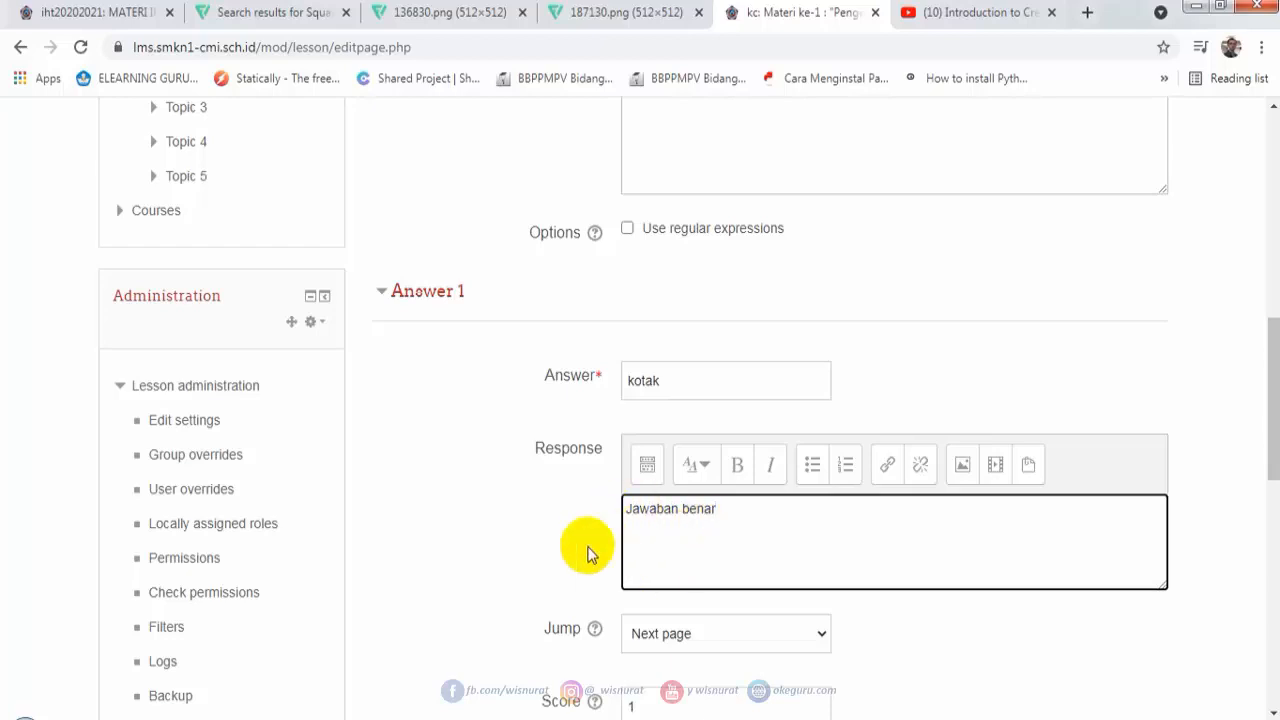
scroll(752, 650, "down", 1)
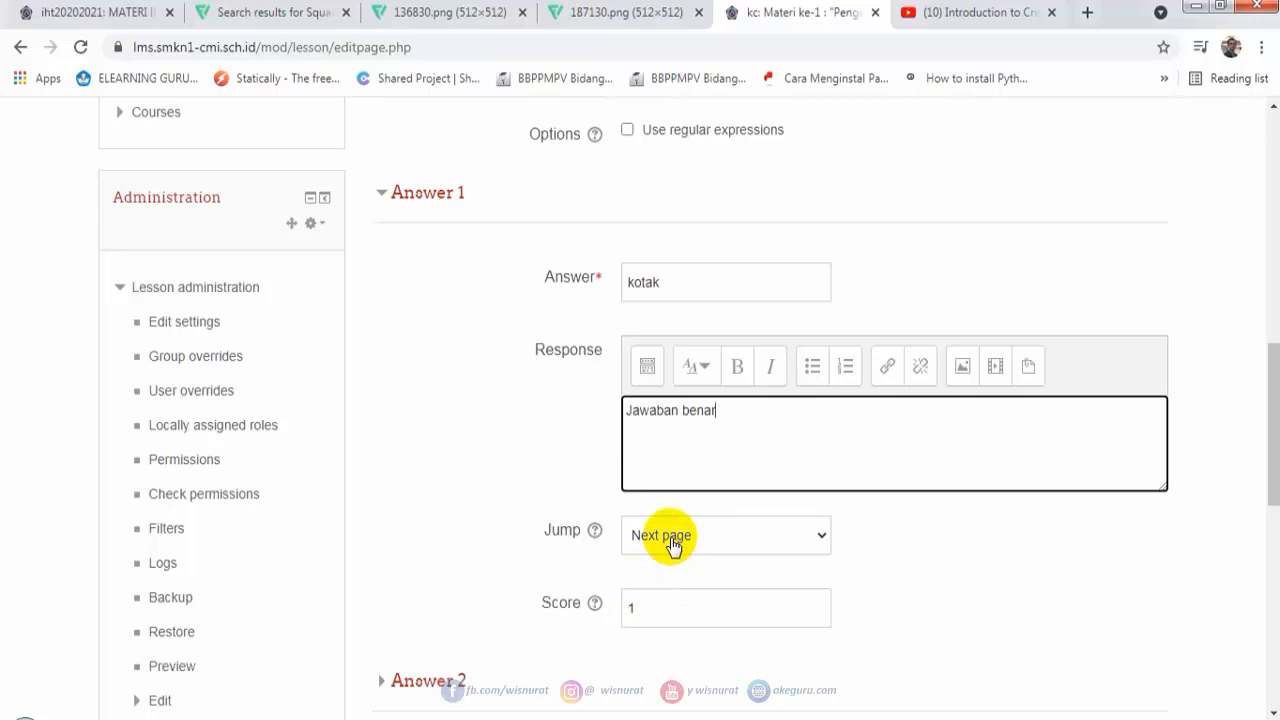
left_click(886, 562)
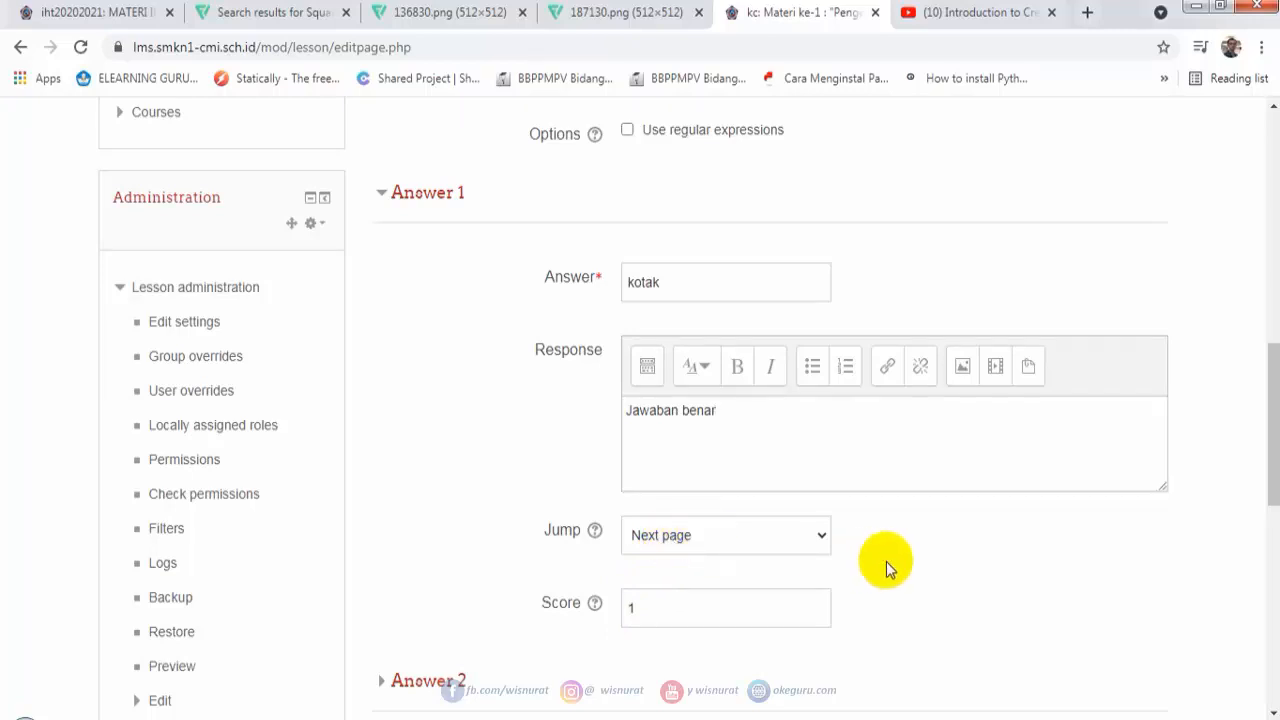
Save the QUIZ 1 question page and reload the lesson's editing page.
scroll(886, 562, "down", 5)
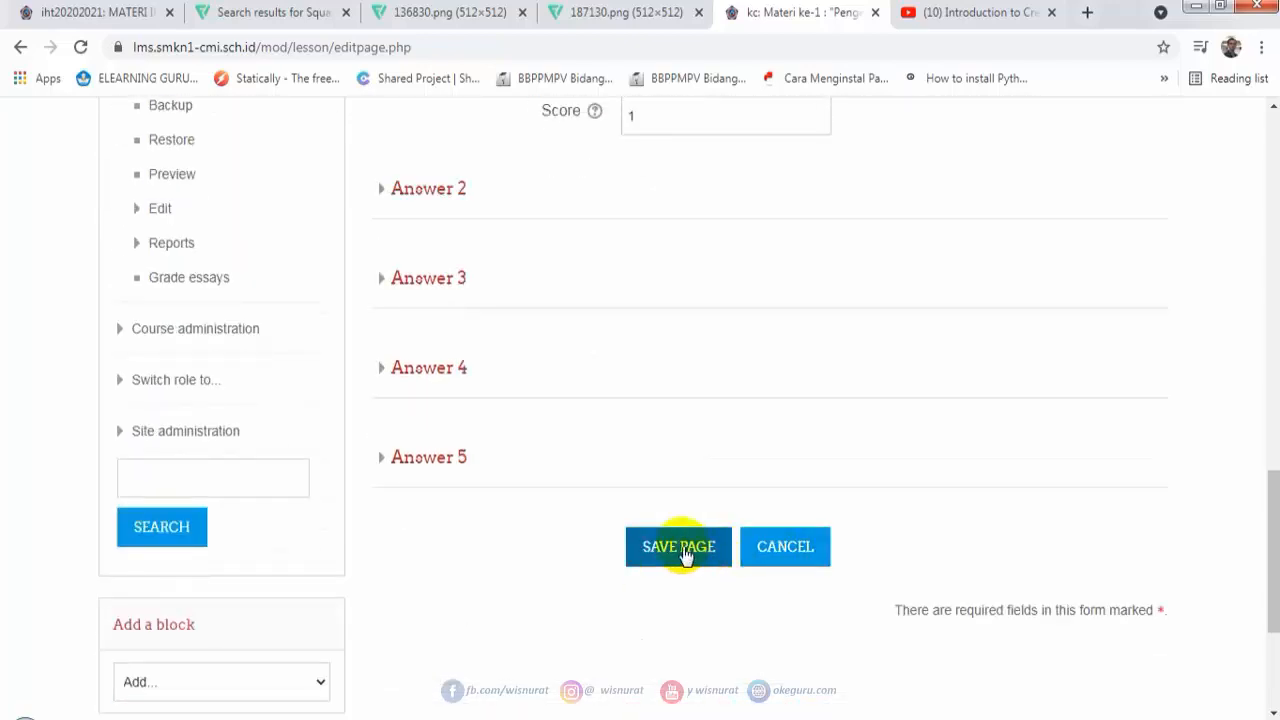
left_click(679, 547)
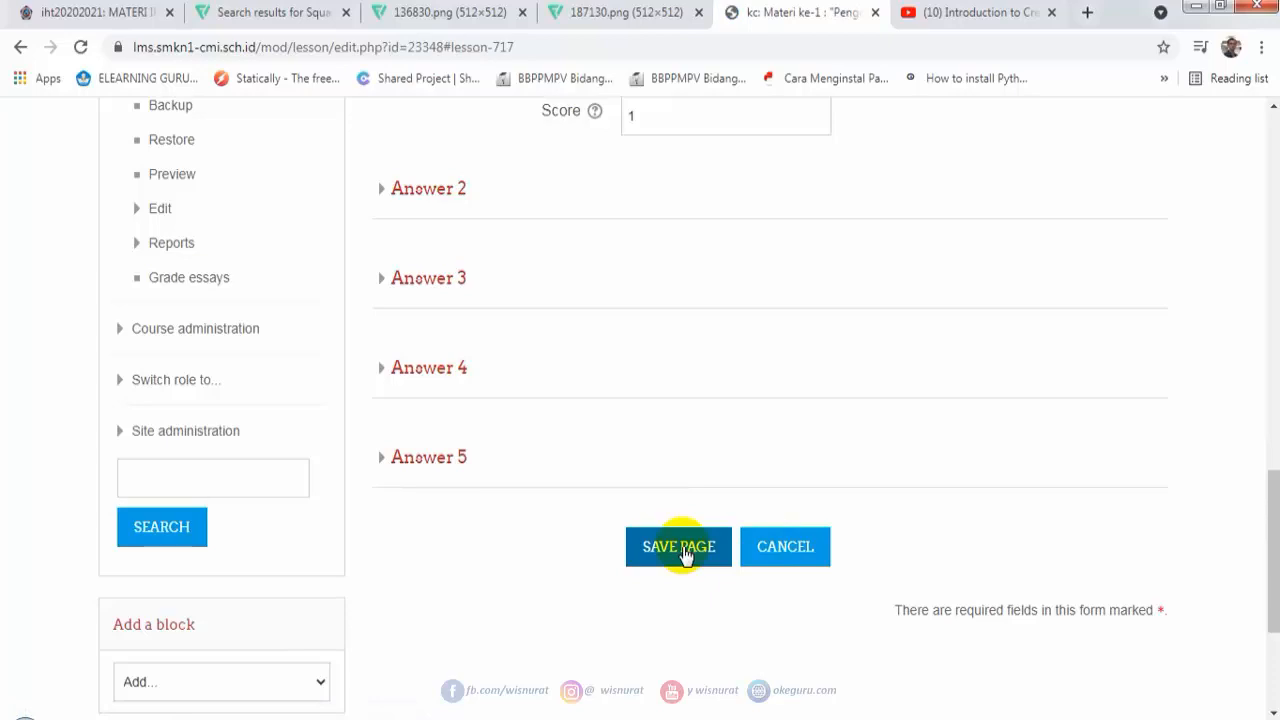
left_click(684, 552)
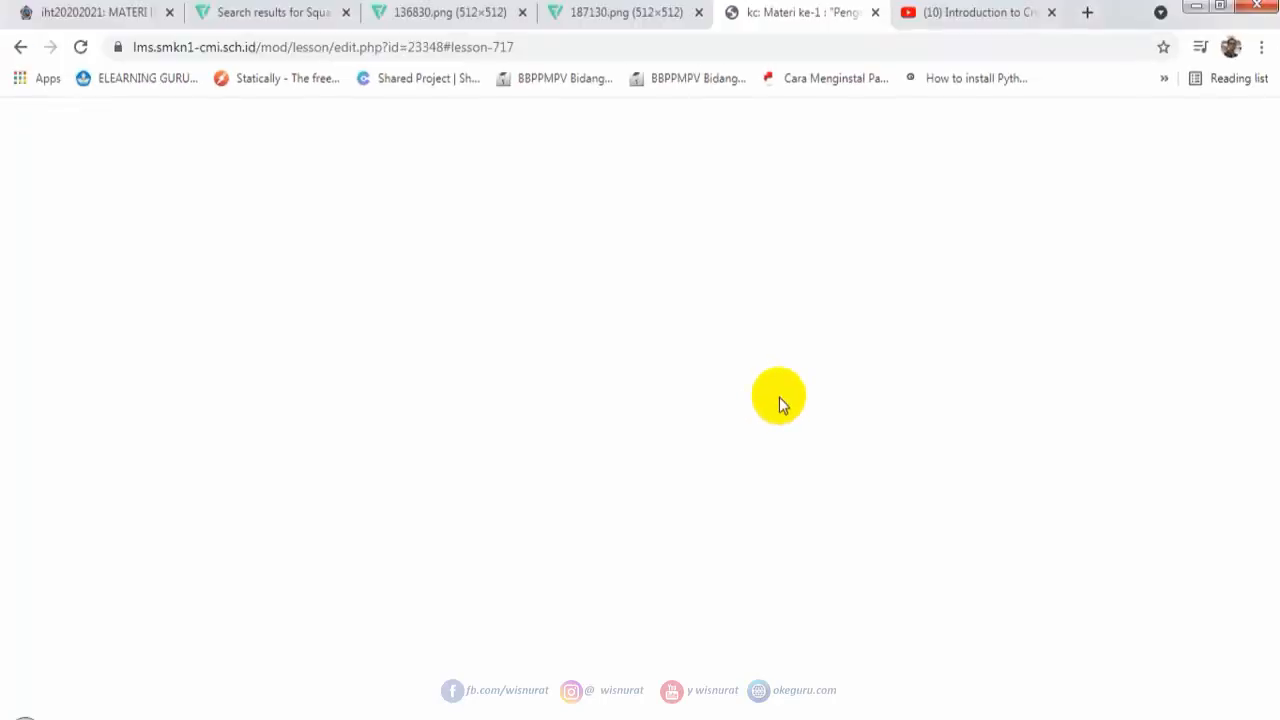
left_click(81, 48)
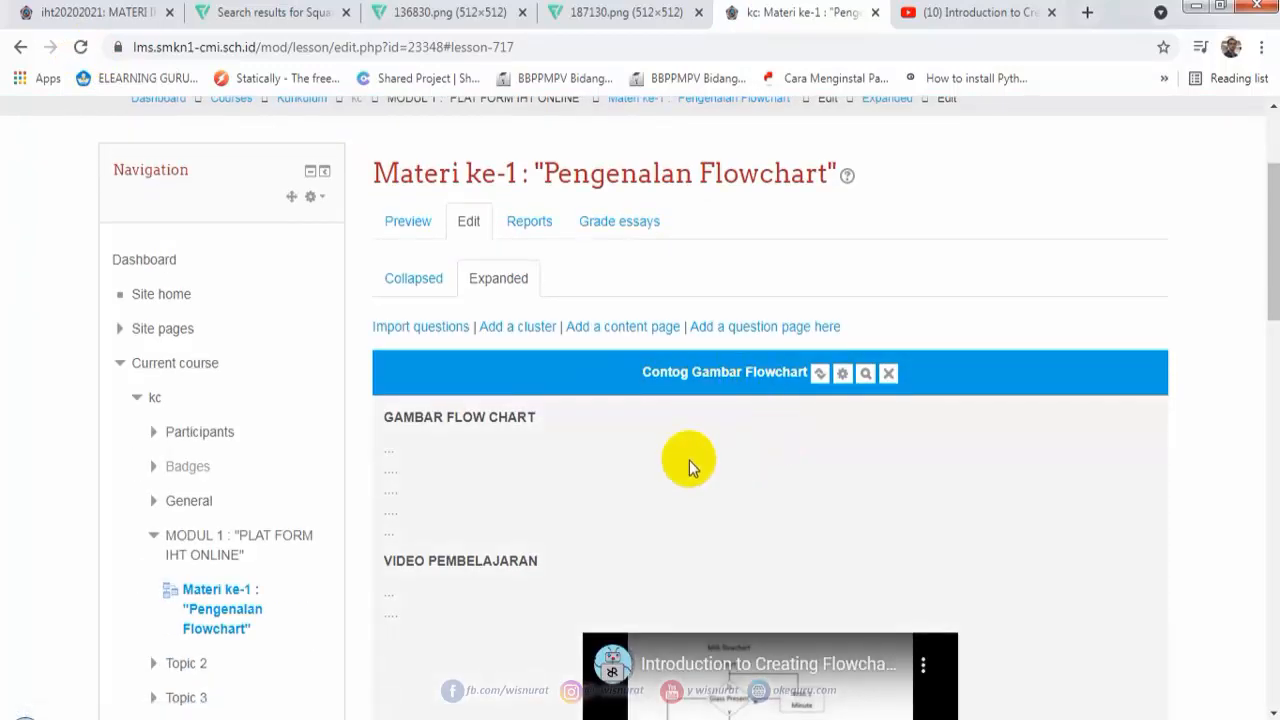
Review the saved lesson pages, preview the lesson and continue from the flowchart content page with SELANJUTNYA.
scroll(686, 457, "down", 5)
scroll(806, 432, "down", 8)
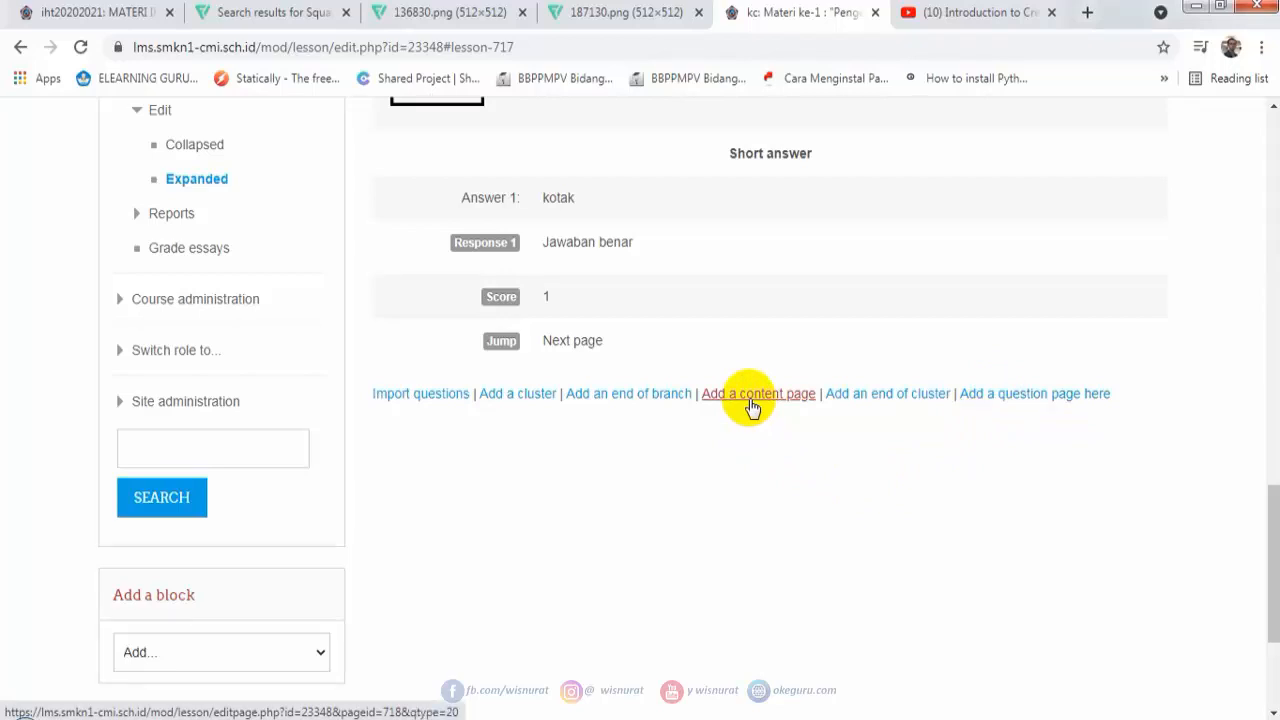
scroll(751, 402, "down", 3)
scroll(737, 400, "up", 15)
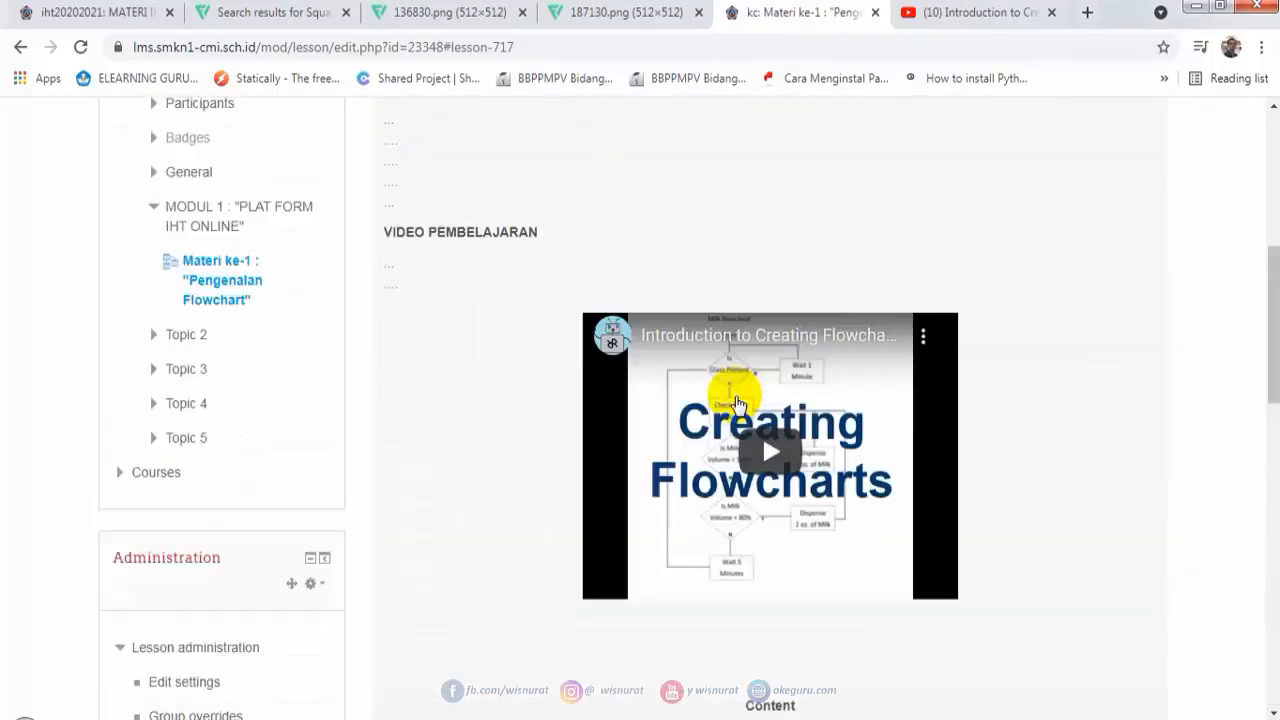
scroll(735, 398, "up", 10)
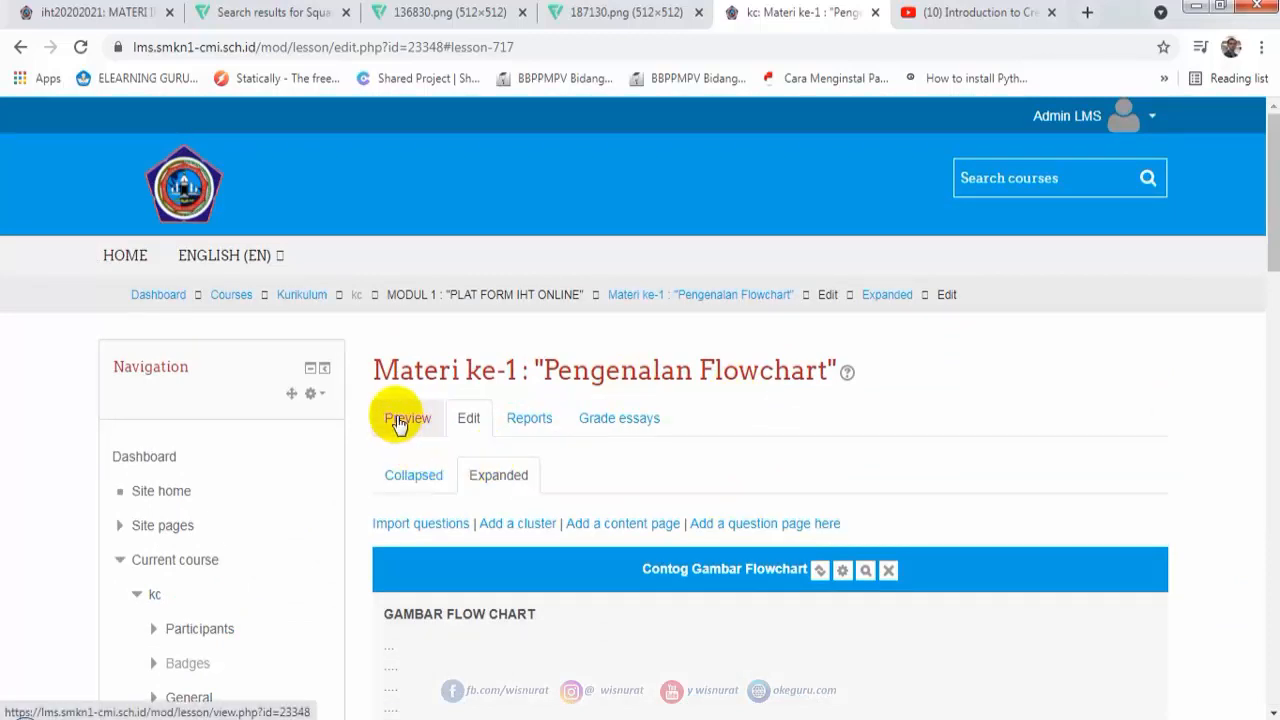
left_click(401, 421)
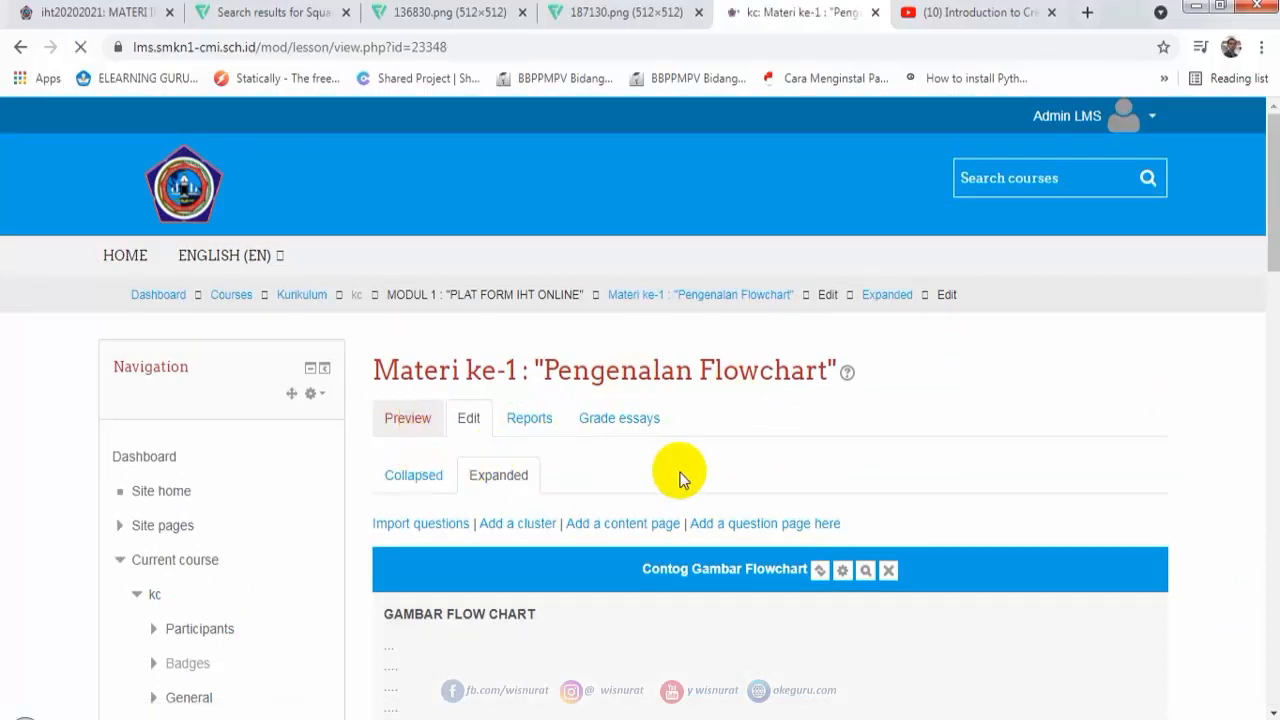
scroll(680, 477, "down", 2)
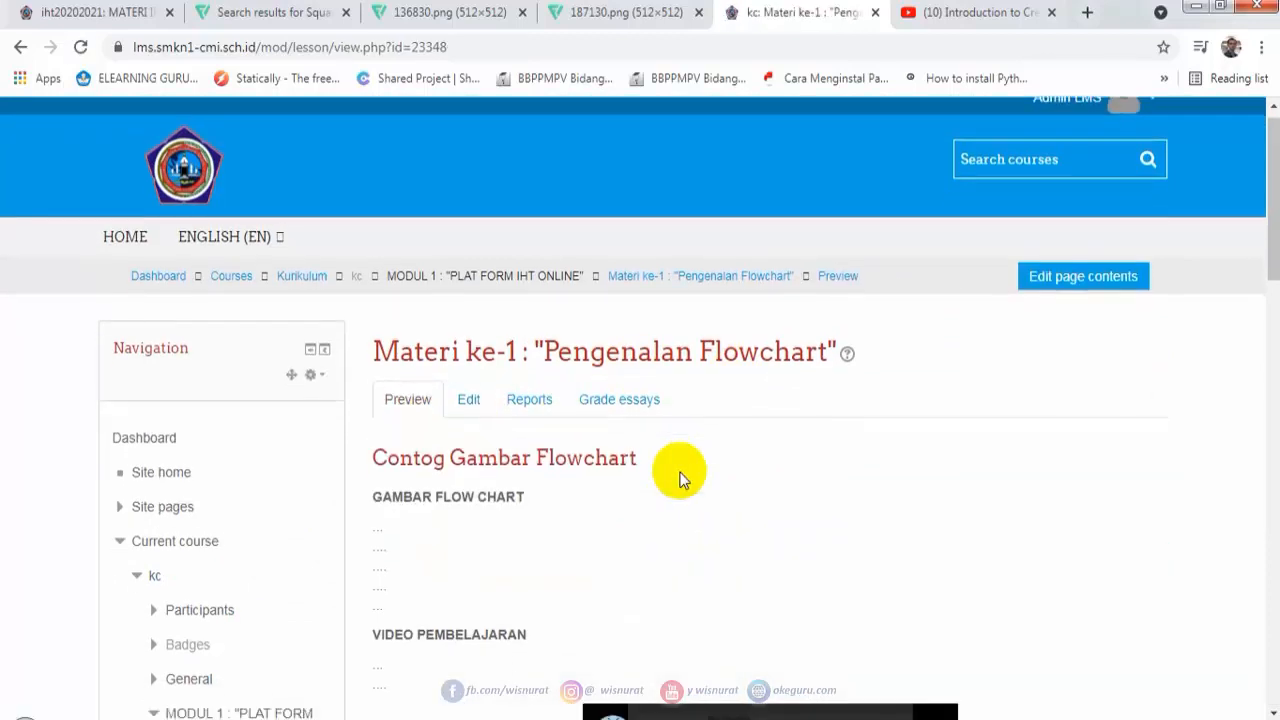
scroll(700, 423, "down", 2)
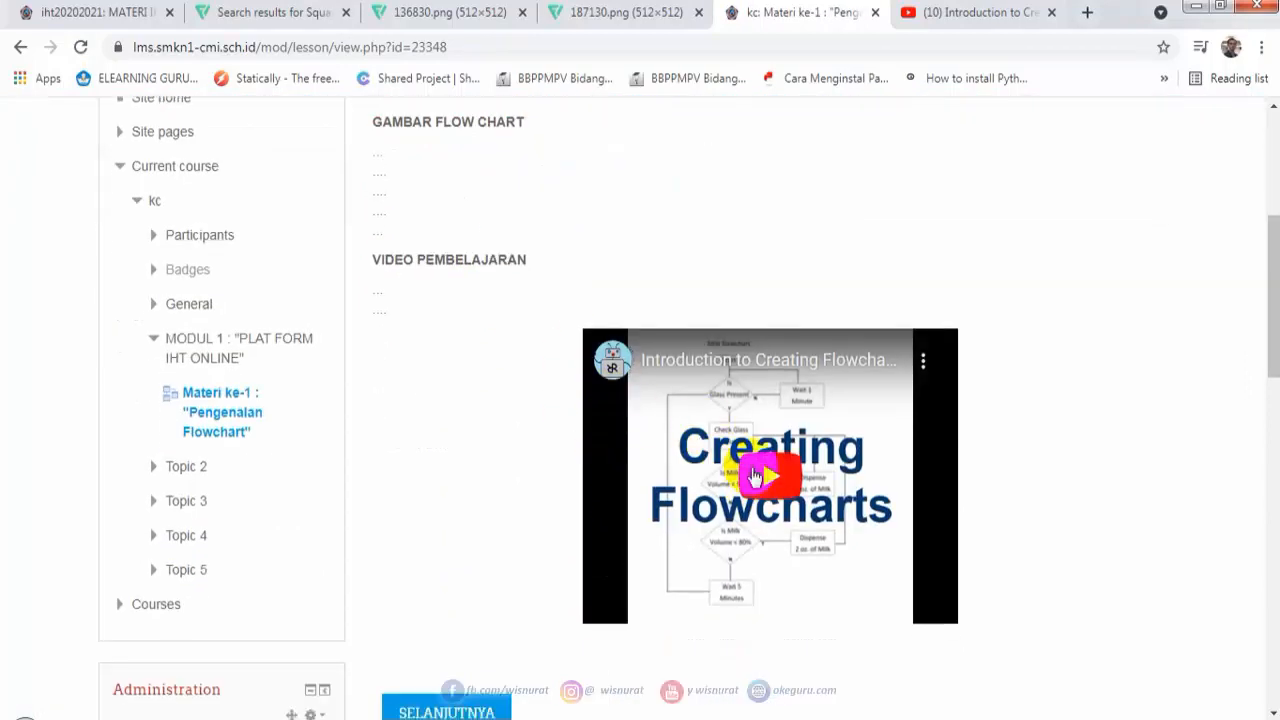
scroll(641, 340, "down", 2)
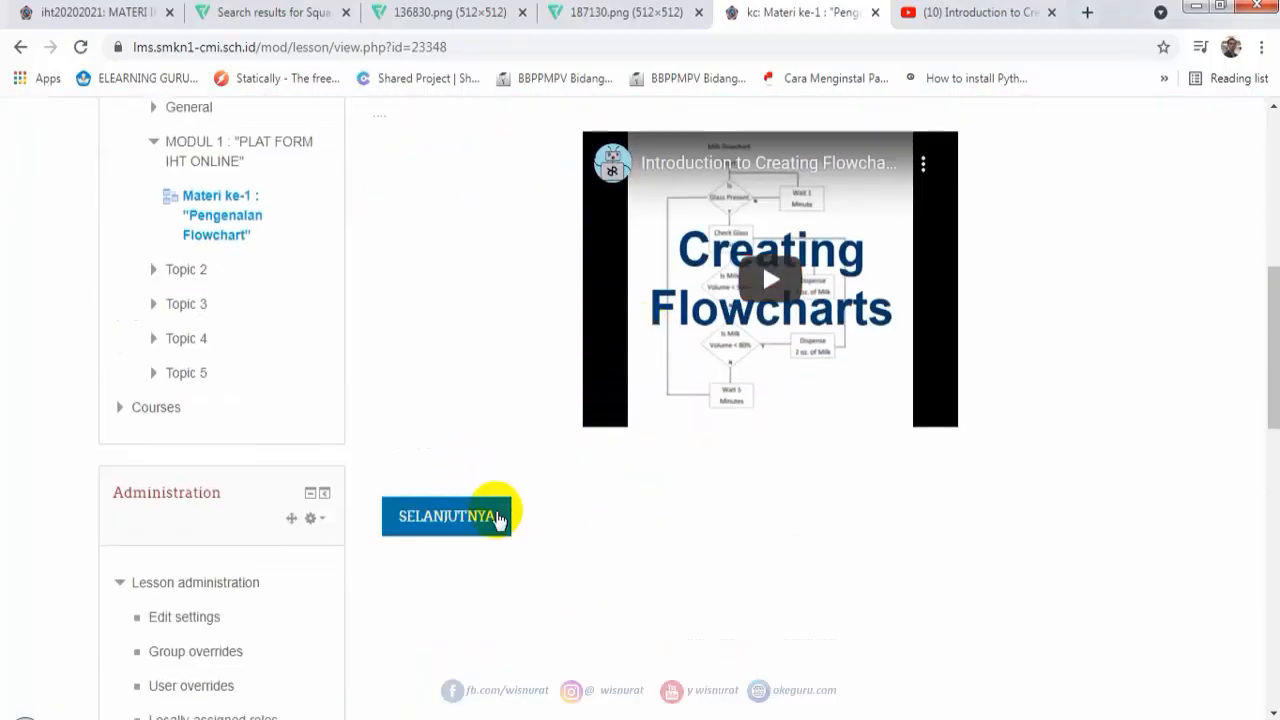
left_click(460, 536)
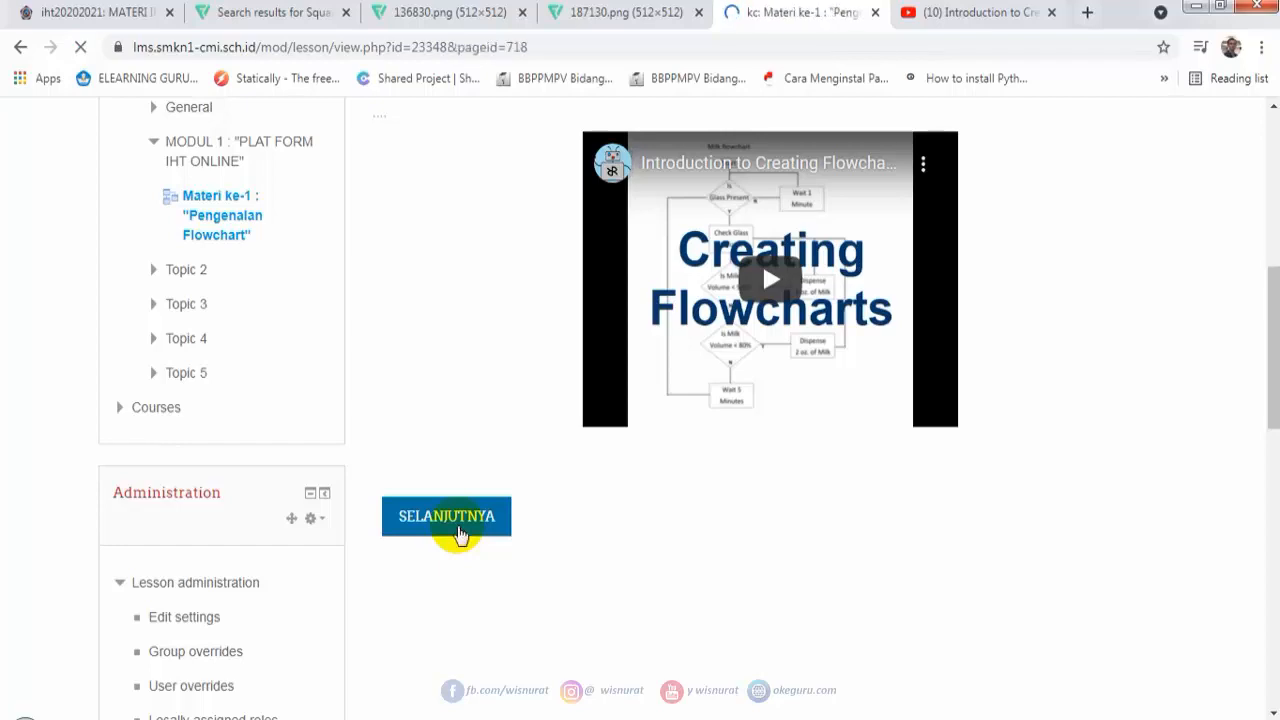
Submit "kotak" as the answer to the symbol question in the preview and continue to the end of the lesson.
scroll(512, 440, "down", 1)
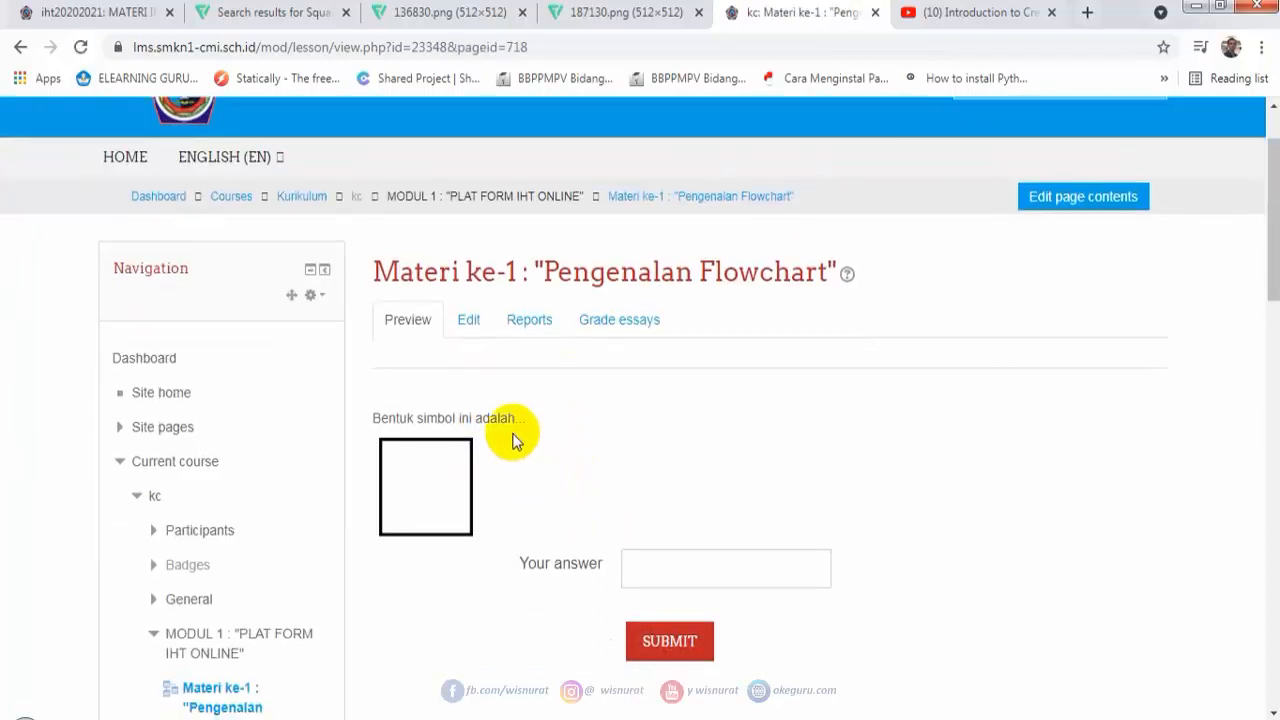
left_click(674, 560)
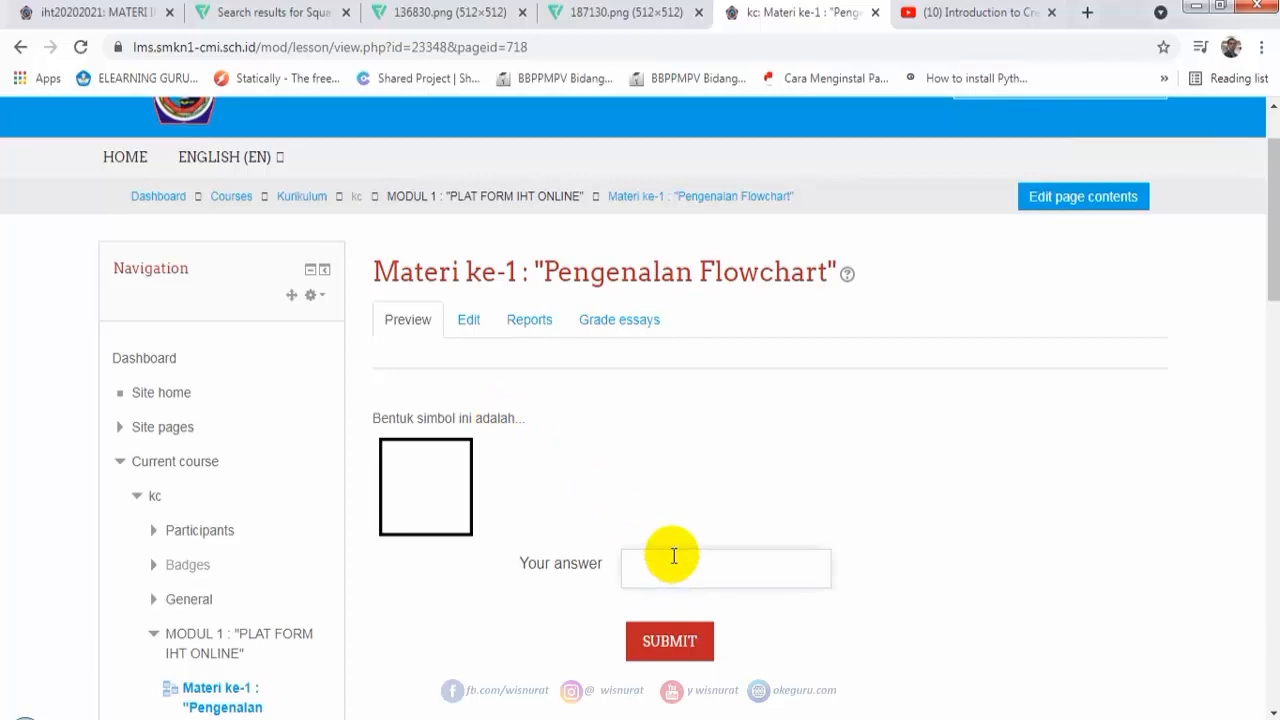
type("kotak")
scroll(690, 565, "down", 3)
left_click(649, 350)
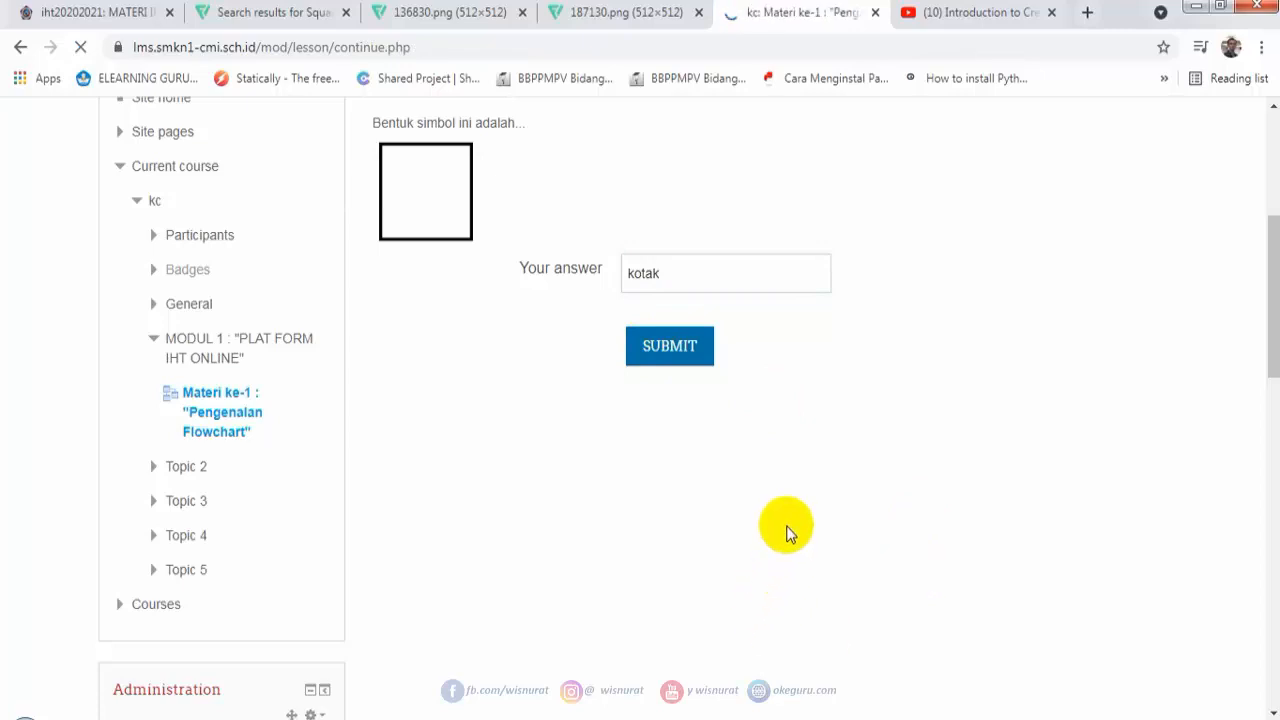
scroll(660, 553, "down", 2)
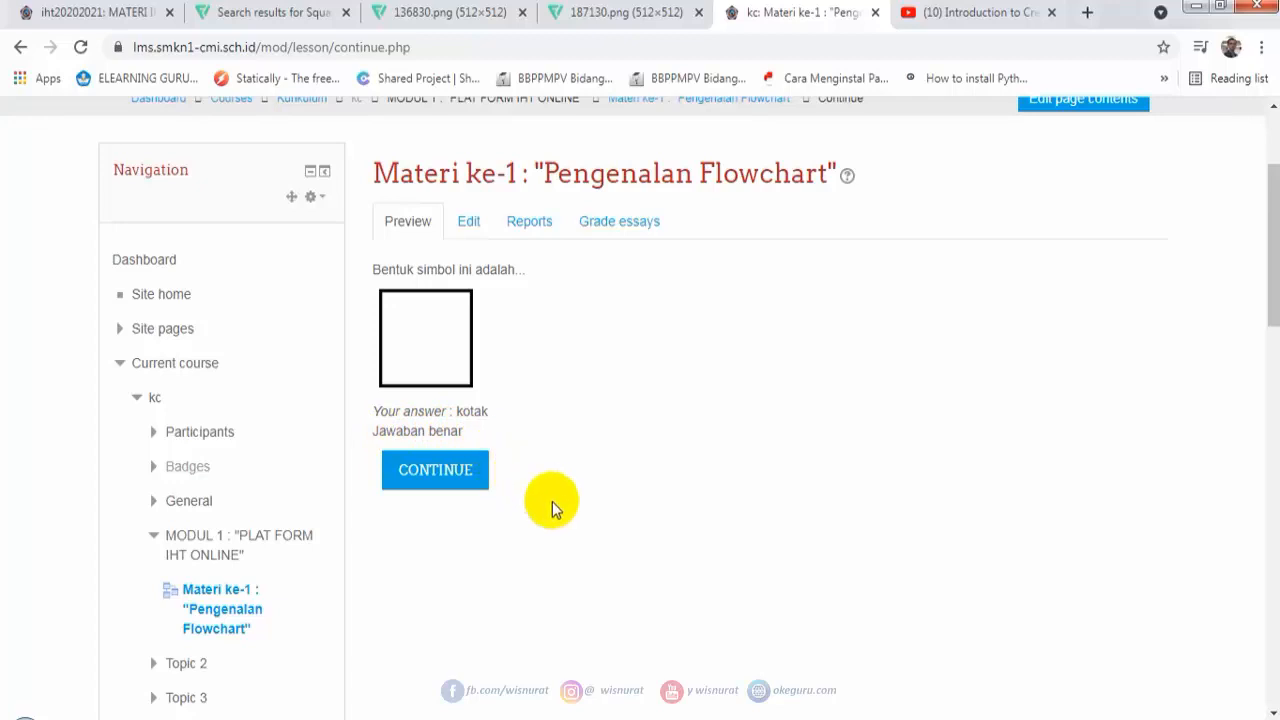
left_click(470, 481)
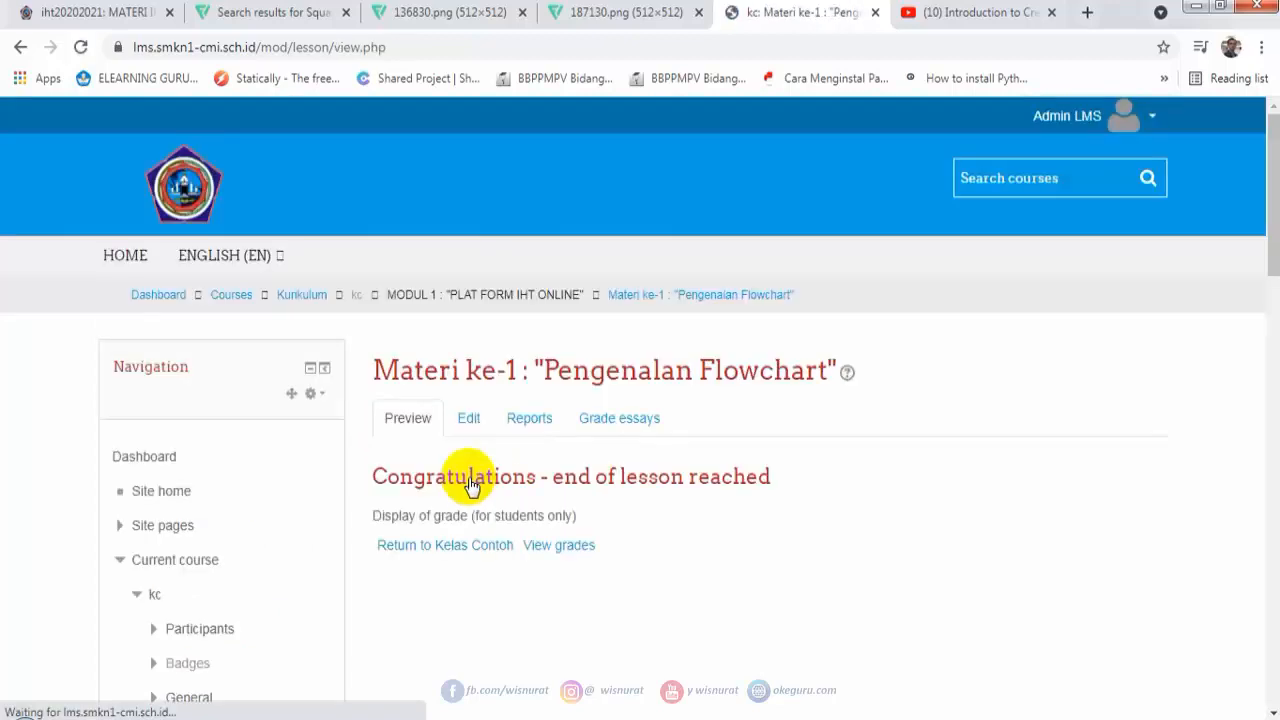